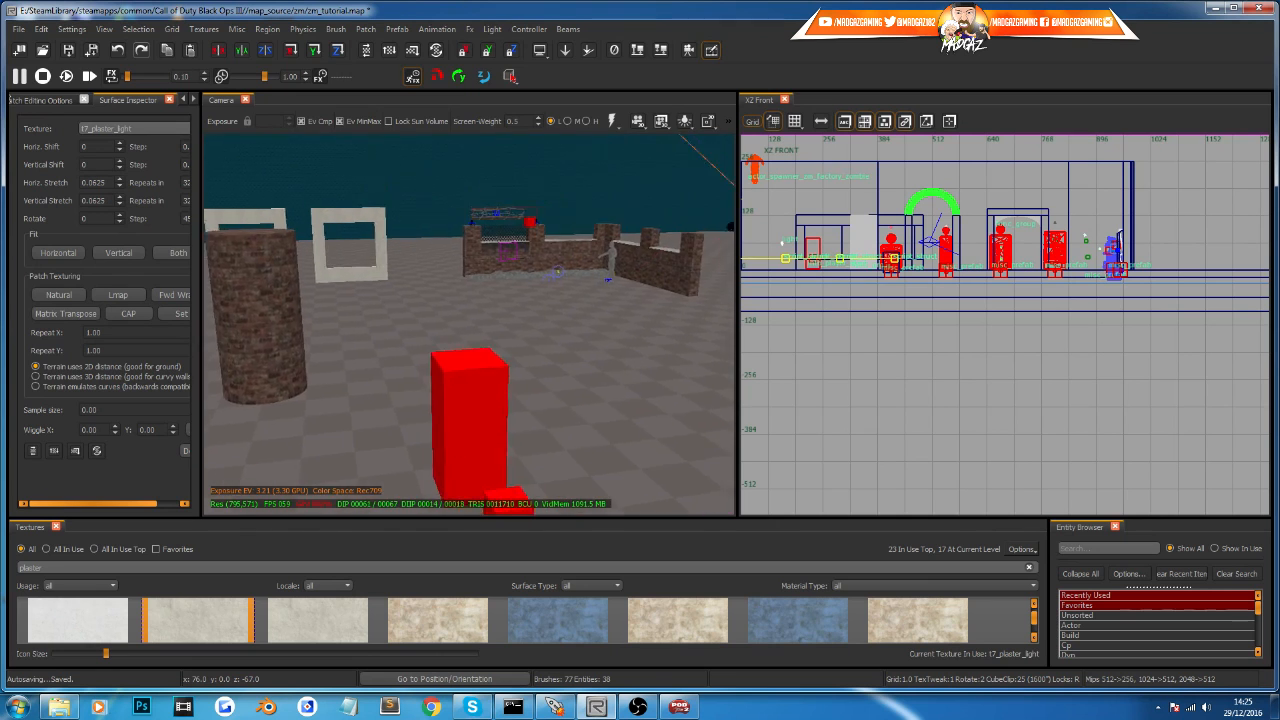
Step: Examine the two plaster window frames from several angles in the 3D view
right_click_drag(610, 312, 570, 402)
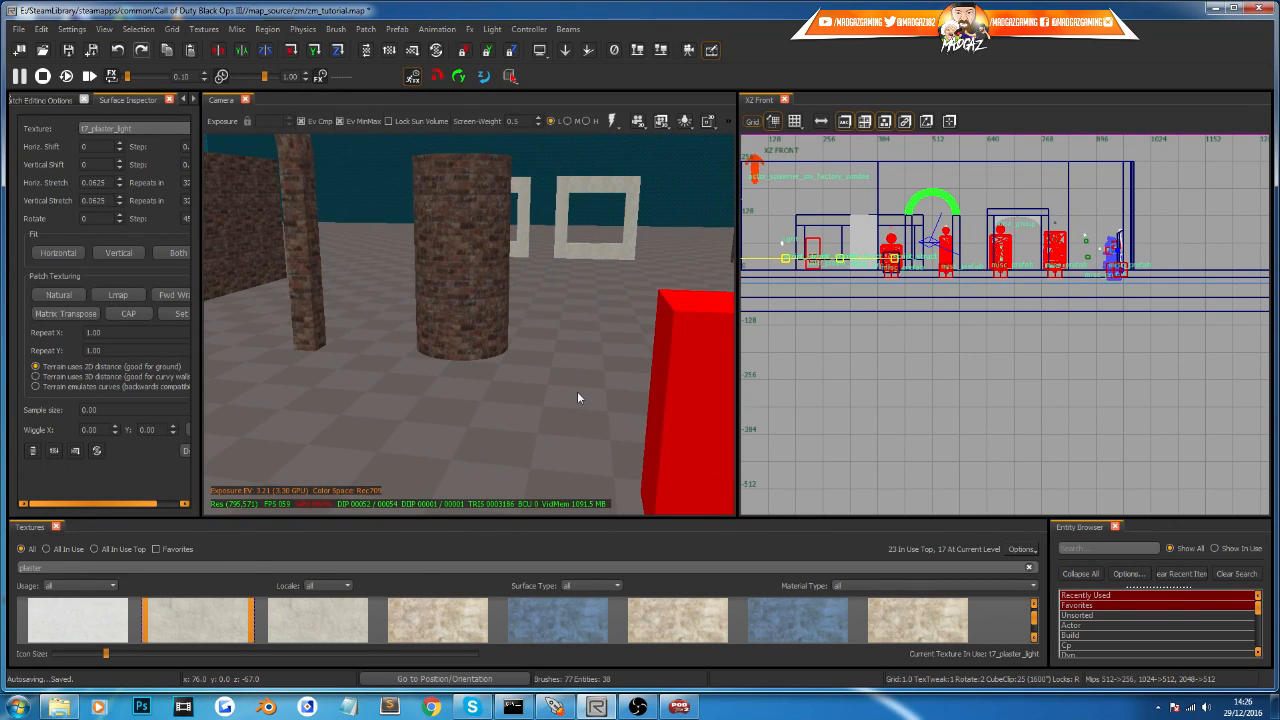
right_click_drag(564, 418, 574, 384)
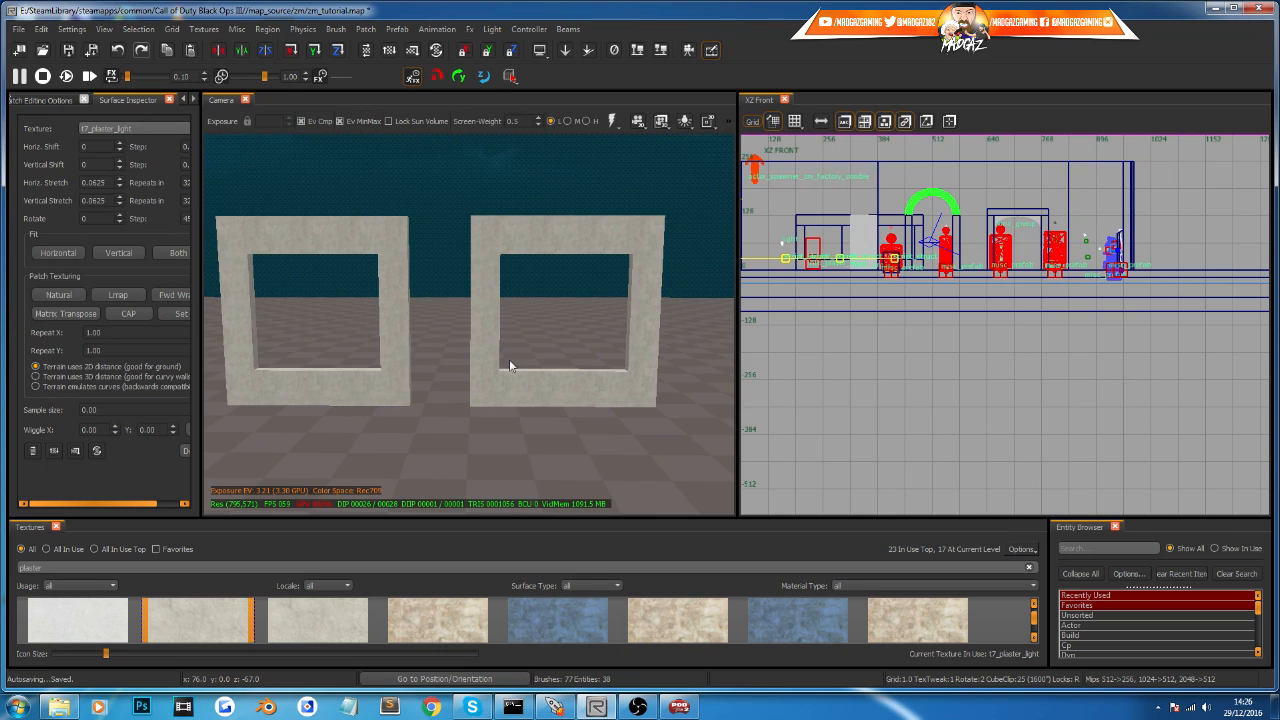
right_click_drag(509, 366, 540, 456)
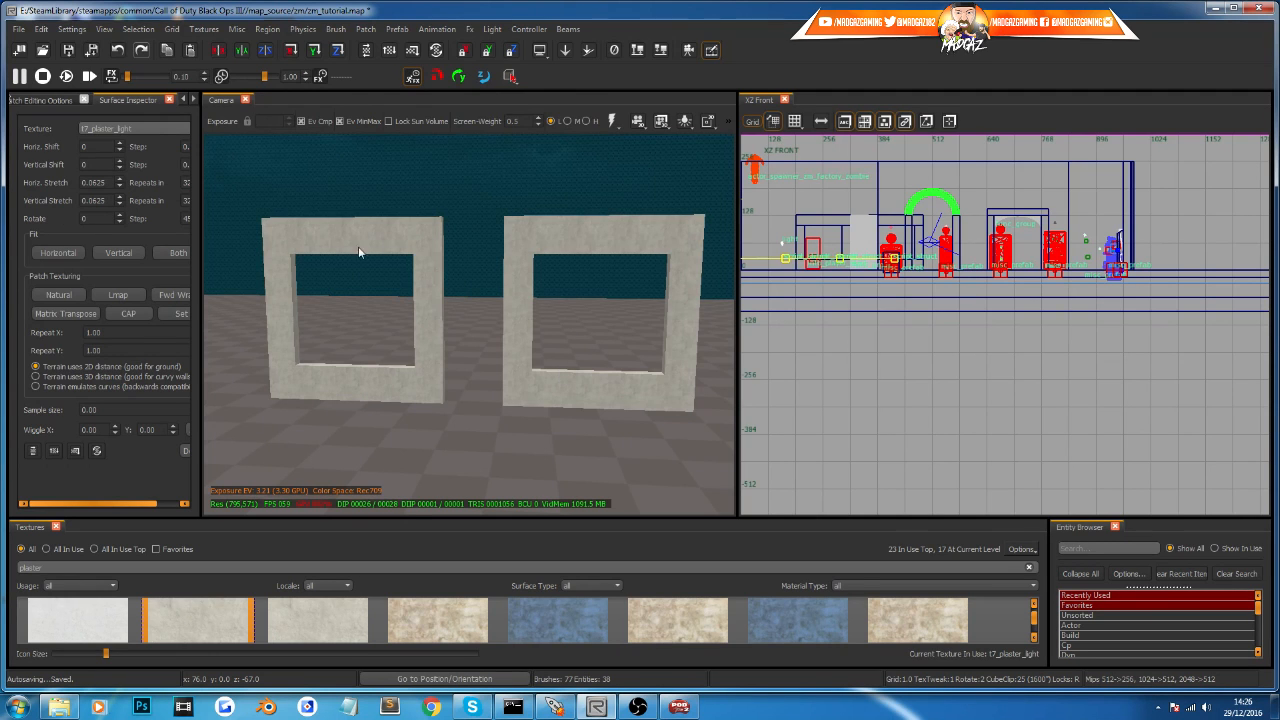
right_click_drag(530, 421, 536, 311)
right_click_drag(590, 439, 505, 362)
right_click_drag(277, 315, 433, 222)
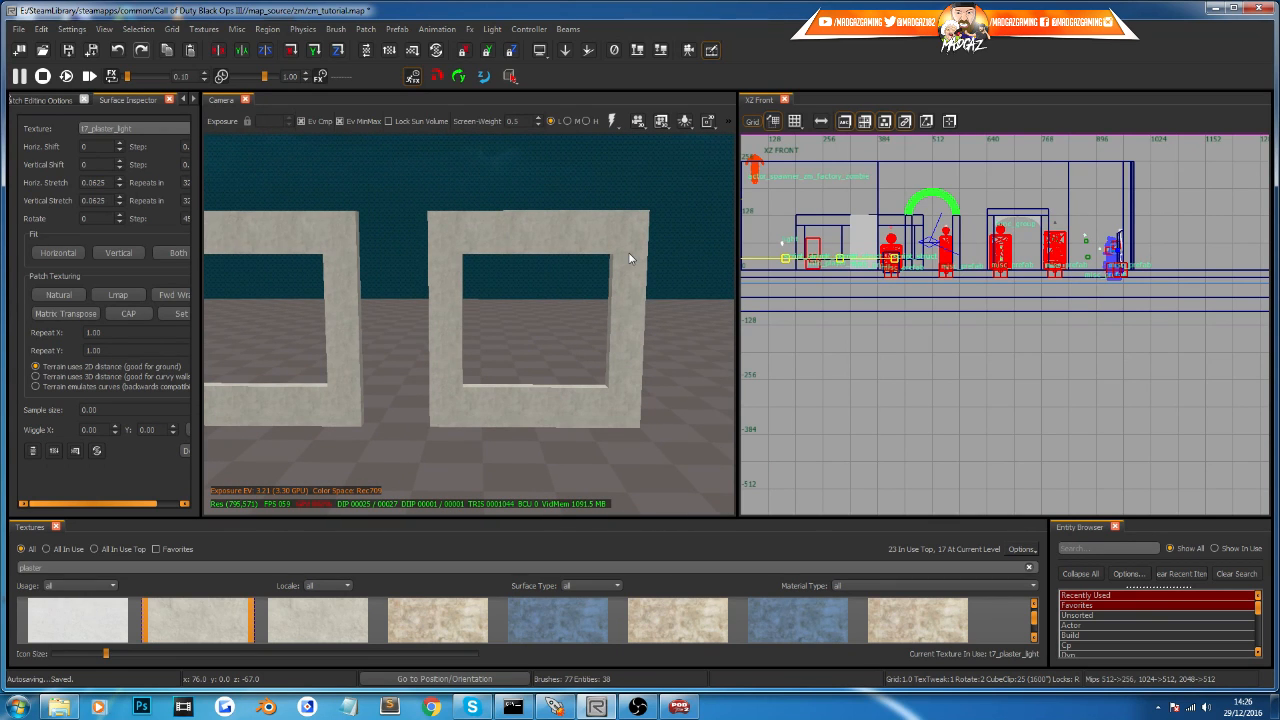
right_click_drag(603, 413, 578, 395)
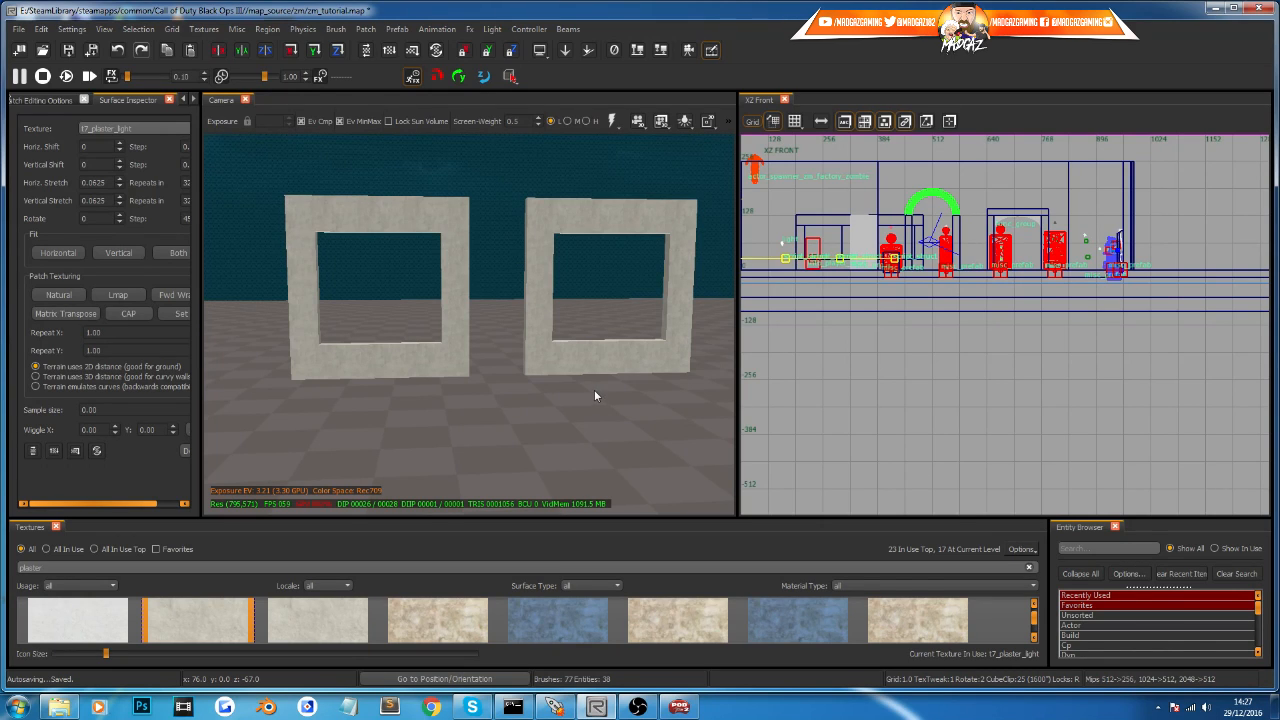
mouse_move(534, 381)
right_mouse_down()
mouse_move(600, 383)
mouse_move(555, 405)
mouse_move(545, 383)
mouse_move(530, 390)
mouse_move(560, 383)
mouse_move(510, 385)
mouse_move(525, 383)
mouse_move(505, 386)
mouse_move(540, 384)
mouse_move(359, 409)
mouse_move(536, 363)
right_mouse_up()
Step: Create an 8 × 8 × 8 plaster block directly beneath the header at the window opening's upper corner, origin X 382, Z 105
right_click_drag(860, 248, 1043, 364)
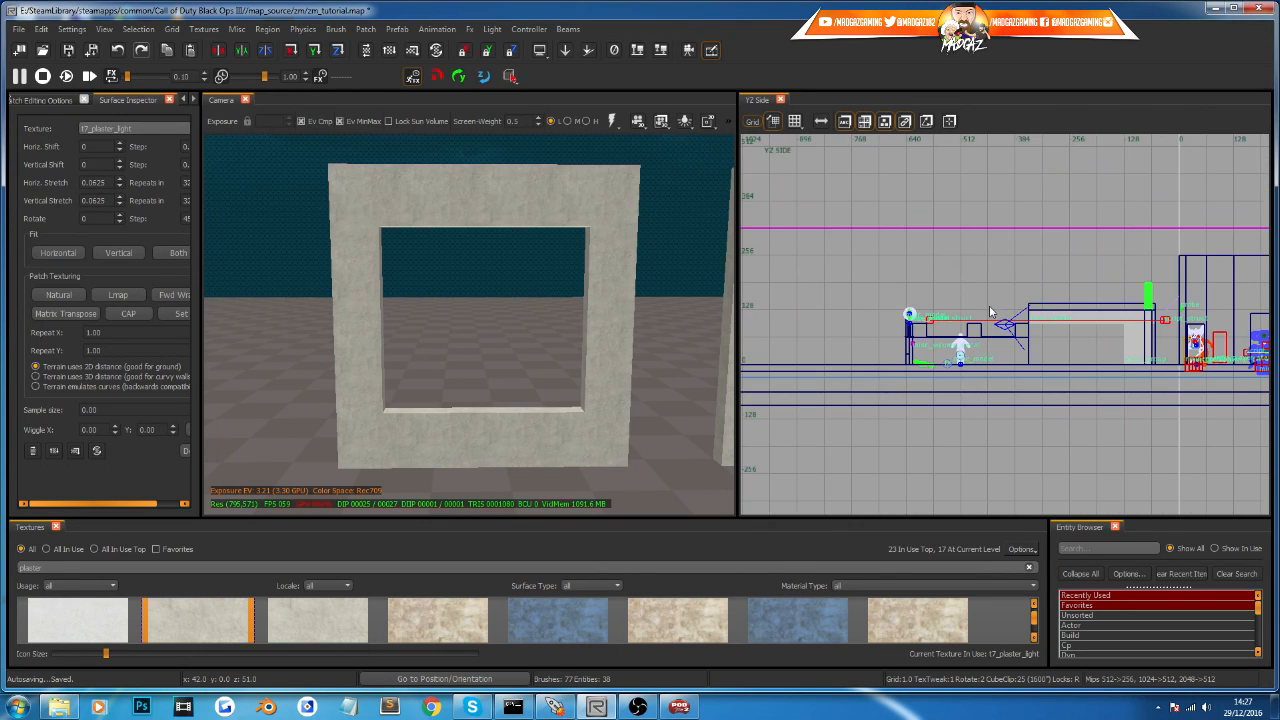
key("ctrl+Tab")
scroll(922, 428, "up", 5)
right_click_drag(1080, 405, 856, 327)
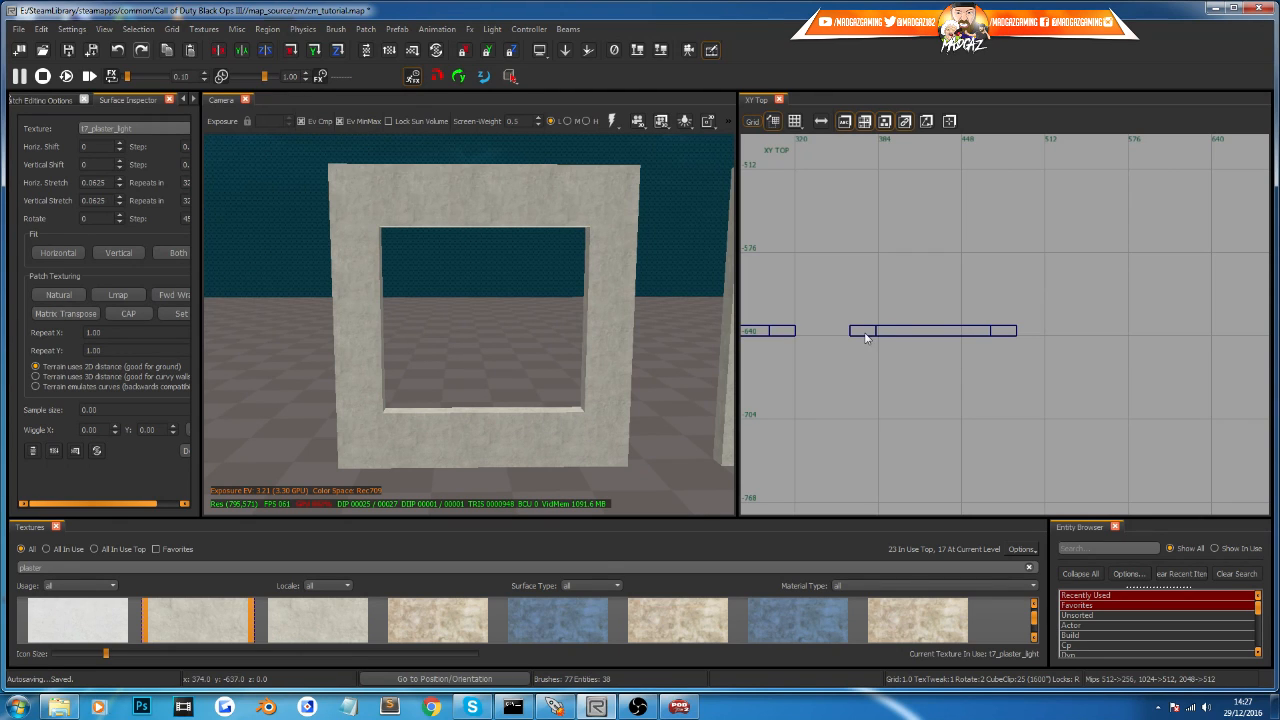
scroll(880, 335, "up", 6)
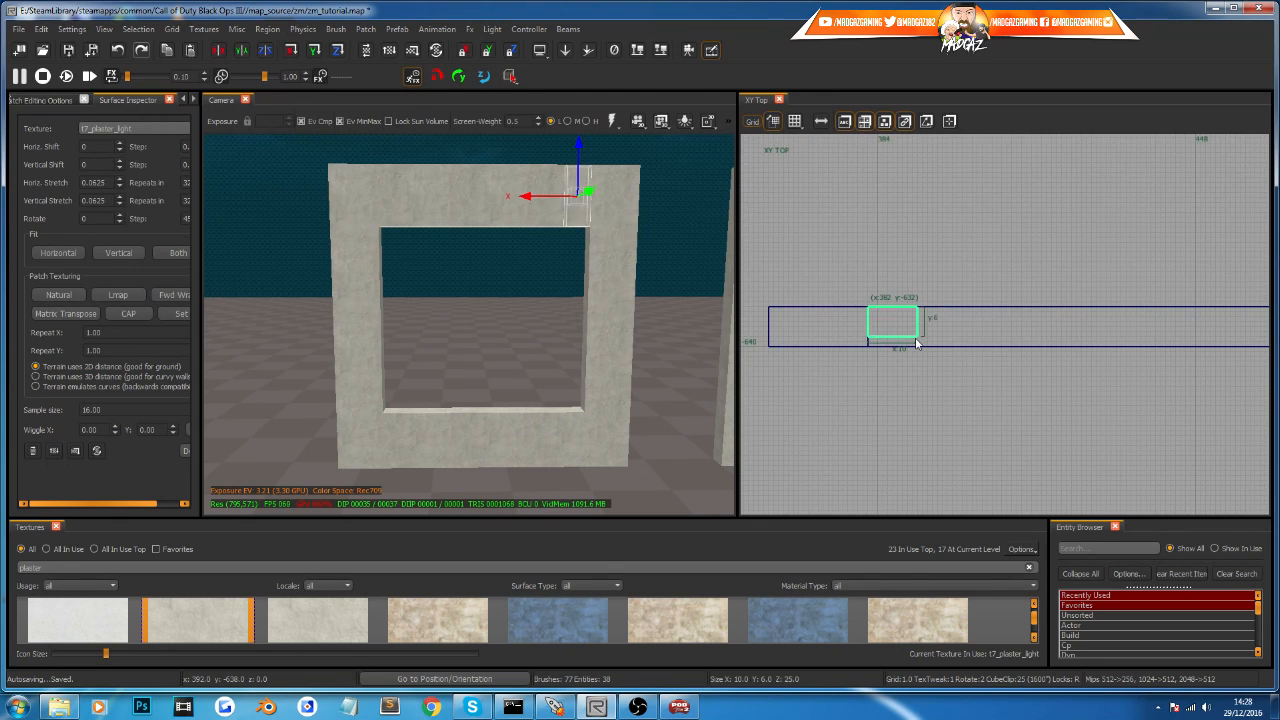
left_click_drag(915, 351, 921, 347)
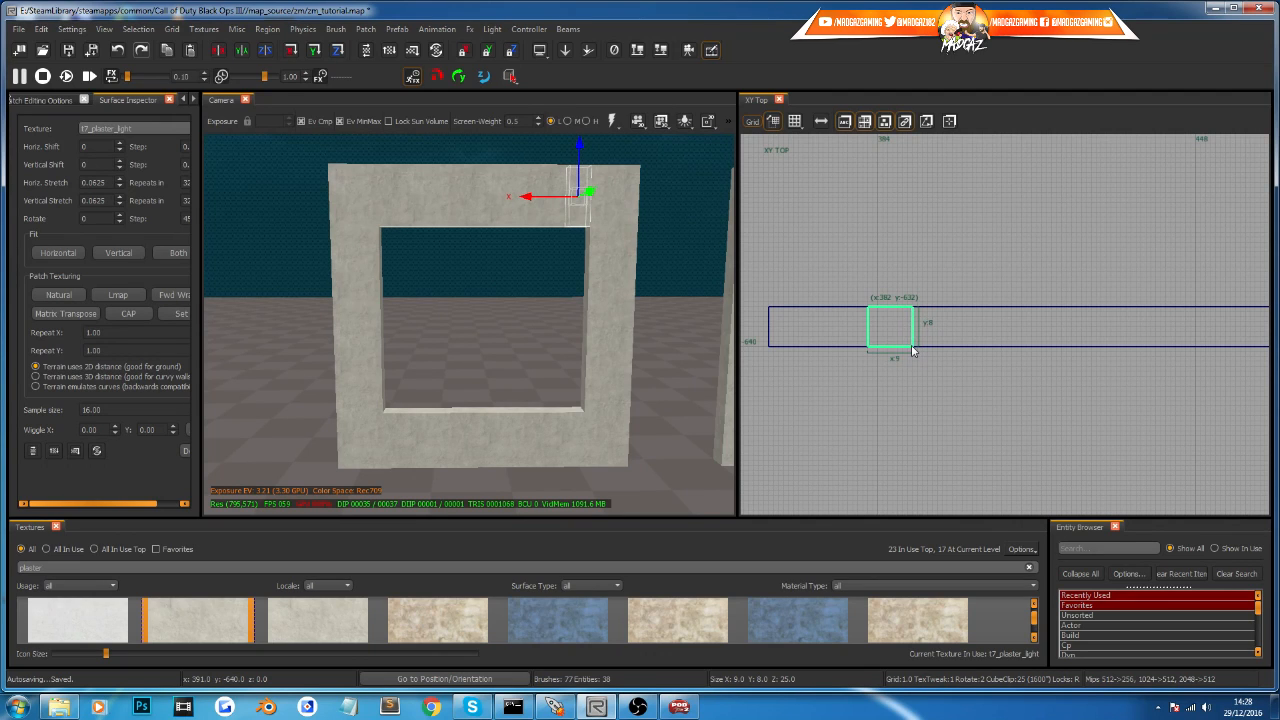
key("ctrl+Tab")
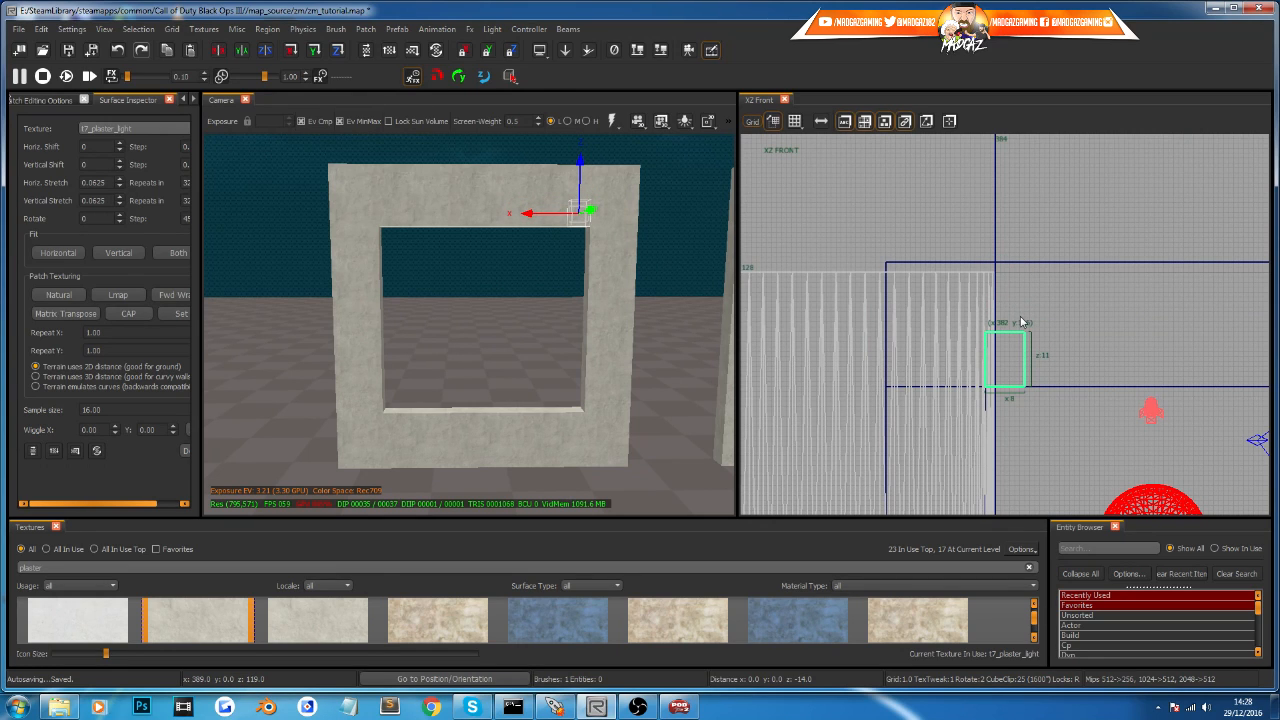
left_click_drag(1007, 386, 1018, 410)
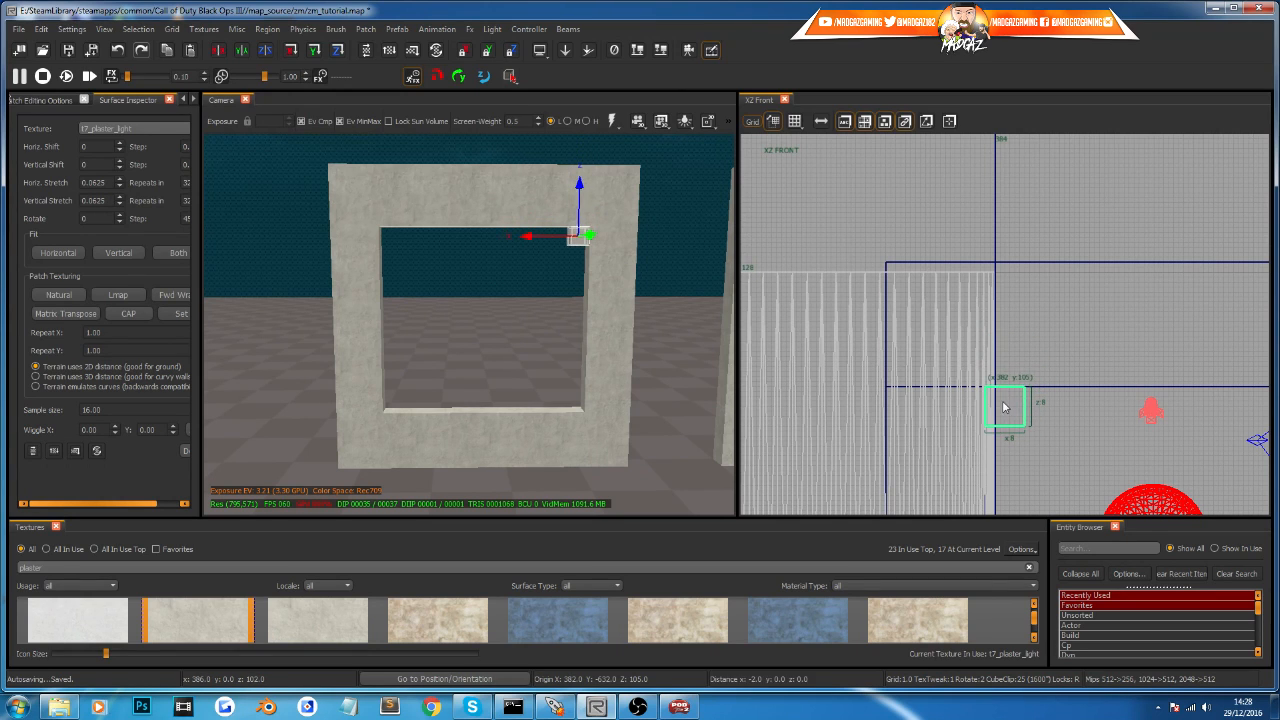
mouse_move(611, 303)
right_mouse_down()
mouse_move(655, 295)
mouse_move(628, 252)
mouse_move(624, 302)
right_mouse_up()
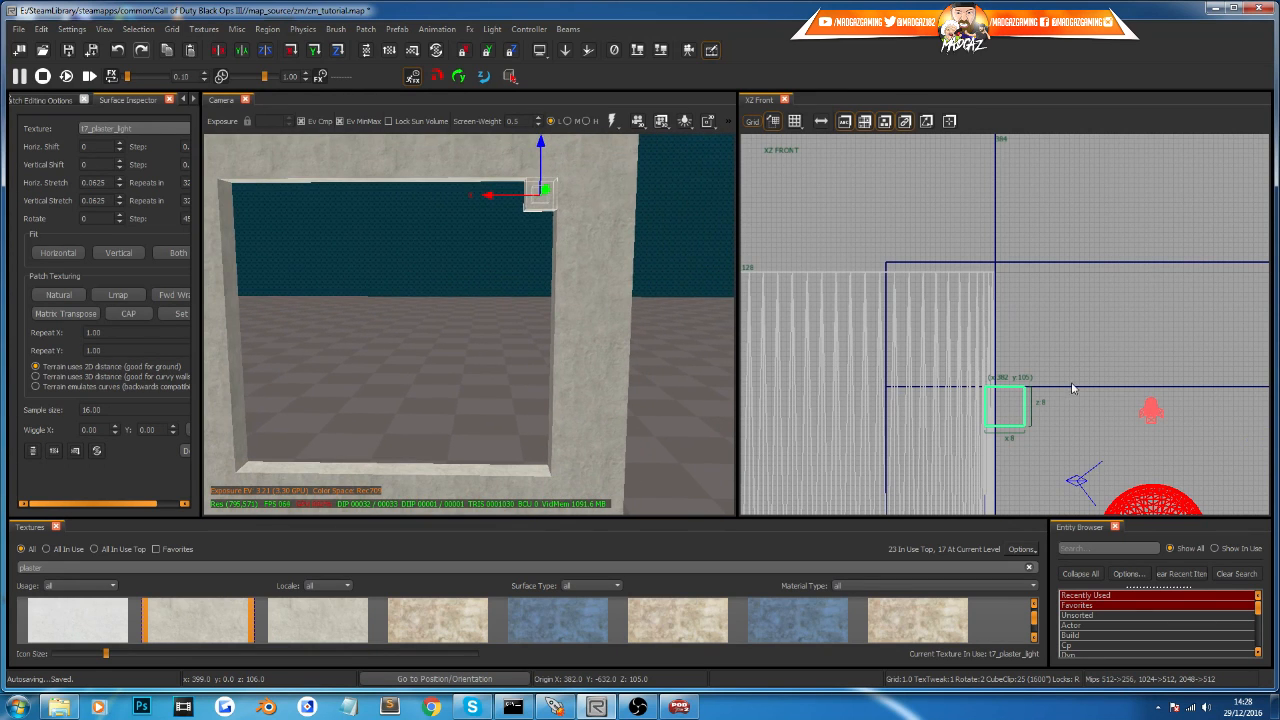
Step: Duplicate the block side by side along the opening's top edge until the copies reach the opposite corner at X 462
right_click_drag(1072, 388, 1012, 285)
left_click_drag(949, 258, 1204, 245)
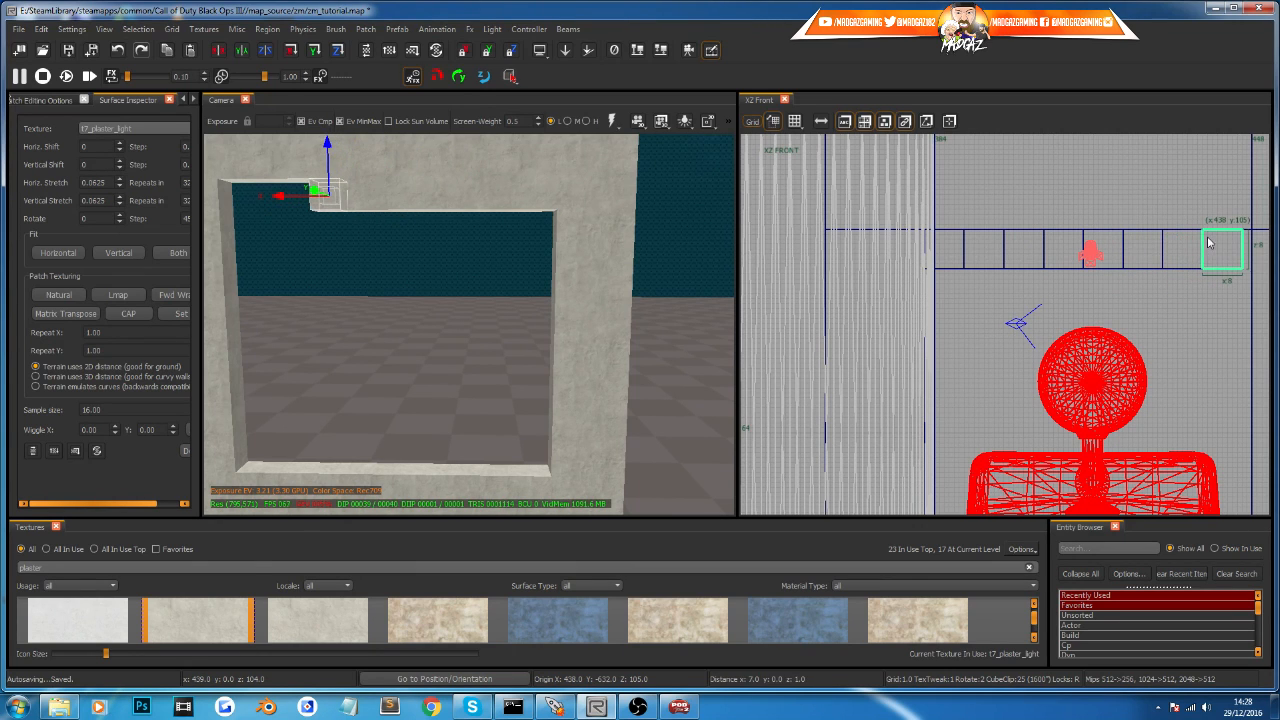
right_click_drag(1043, 303, 763, 309)
key("space")
left_click_drag(936, 256, 1048, 252)
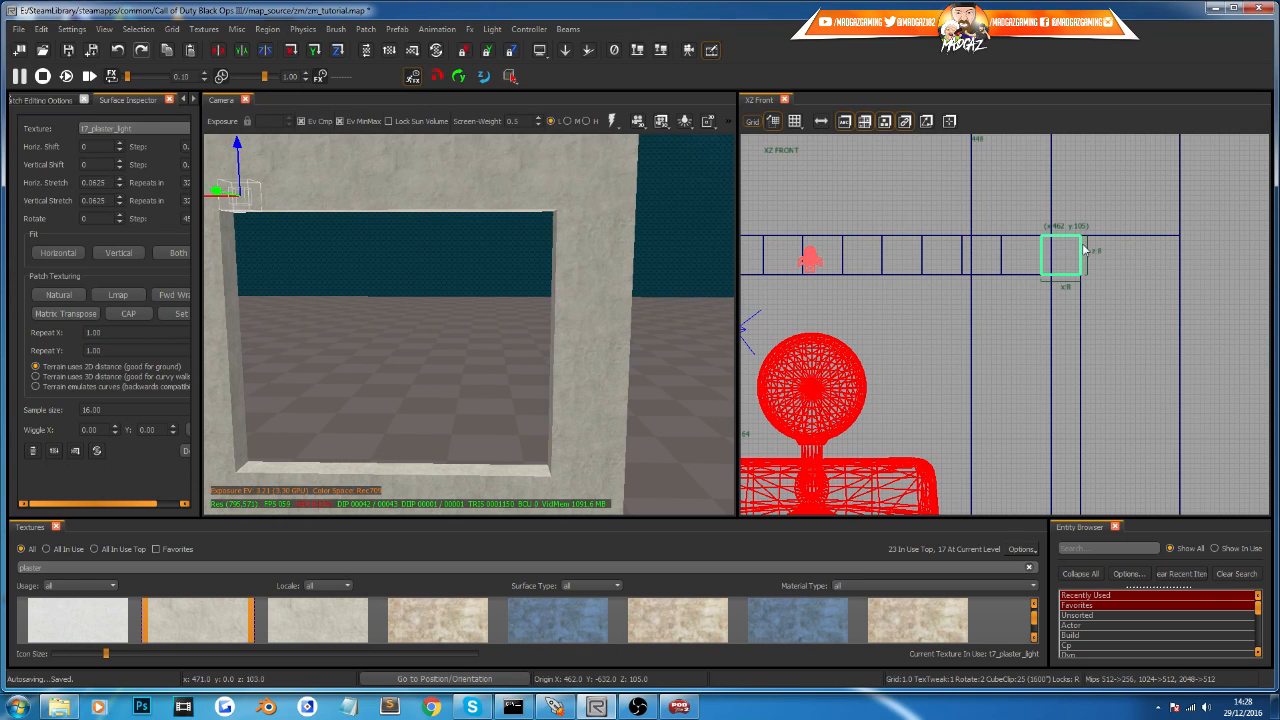
scroll(1073, 259, "up", 2)
scroll(1066, 256, "down", 2)
key("Escape")
Step: Copy the whole top row of blocks down to the window opening's bottom edge
right_click_drag(417, 271, 390, 208)
left_click_drag(404, 222, 473, 218, "shift")
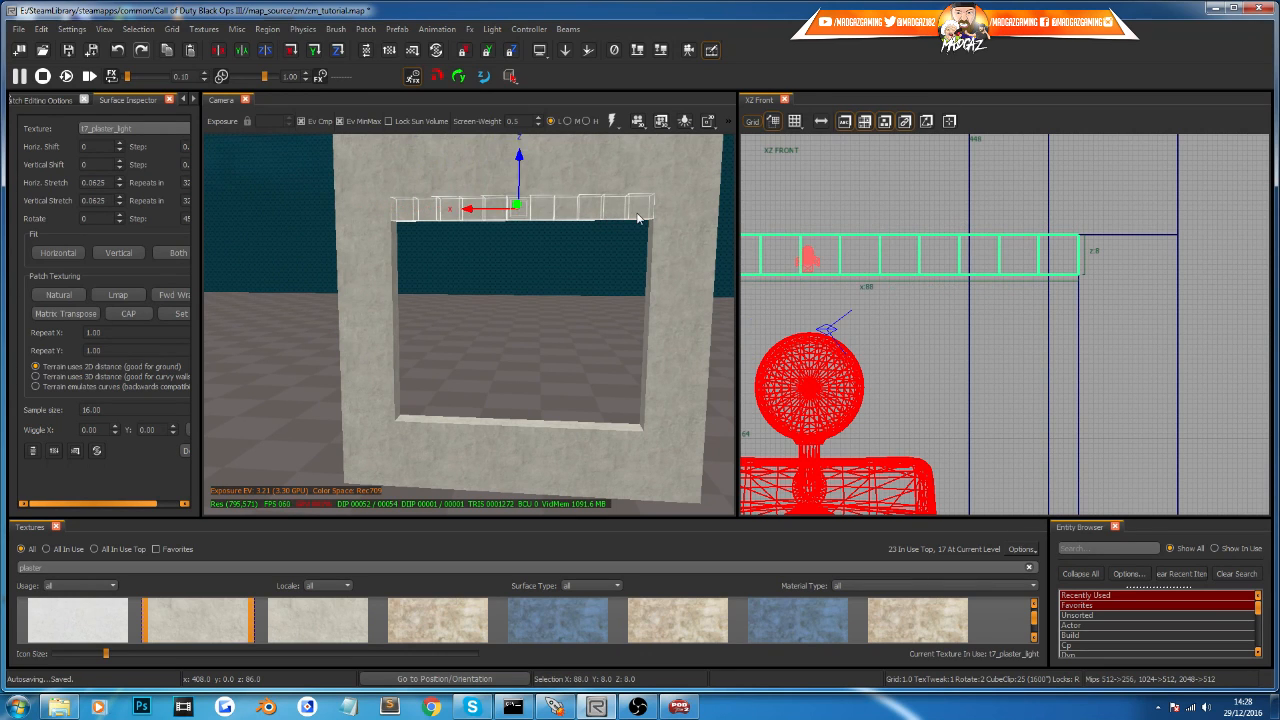
mouse_move(918, 270)
left_mouse_down()
mouse_move(1022, 264)
mouse_move(1009, 393)
left_mouse_up()
mouse_move(1009, 393)
right_mouse_down()
mouse_move(994, 207)
mouse_move(964, 137)
right_mouse_up()
left_click_drag(958, 154, 975, 373)
key("Escape")
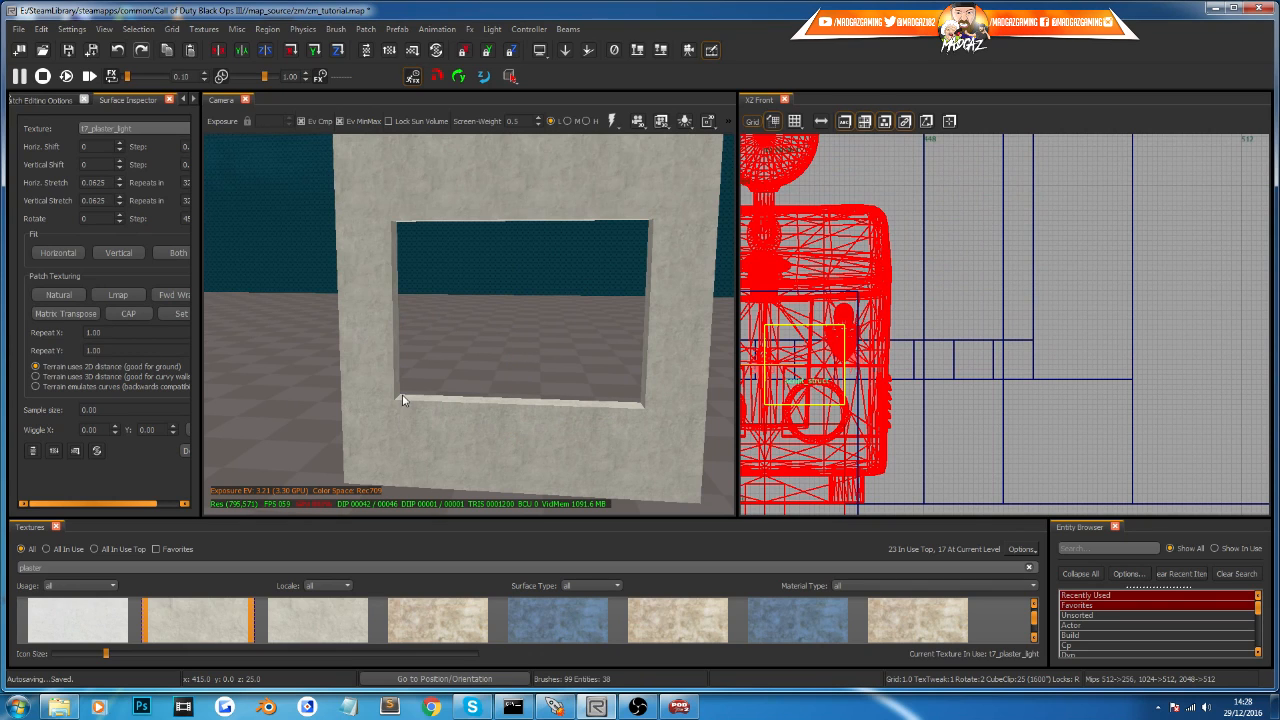
Step: Duplicate nine bottom-row blocks, rotate the copies 90 degrees about Y, and stand them along the opening's side at X 462, Z 105
left_click(426, 408, "shift")
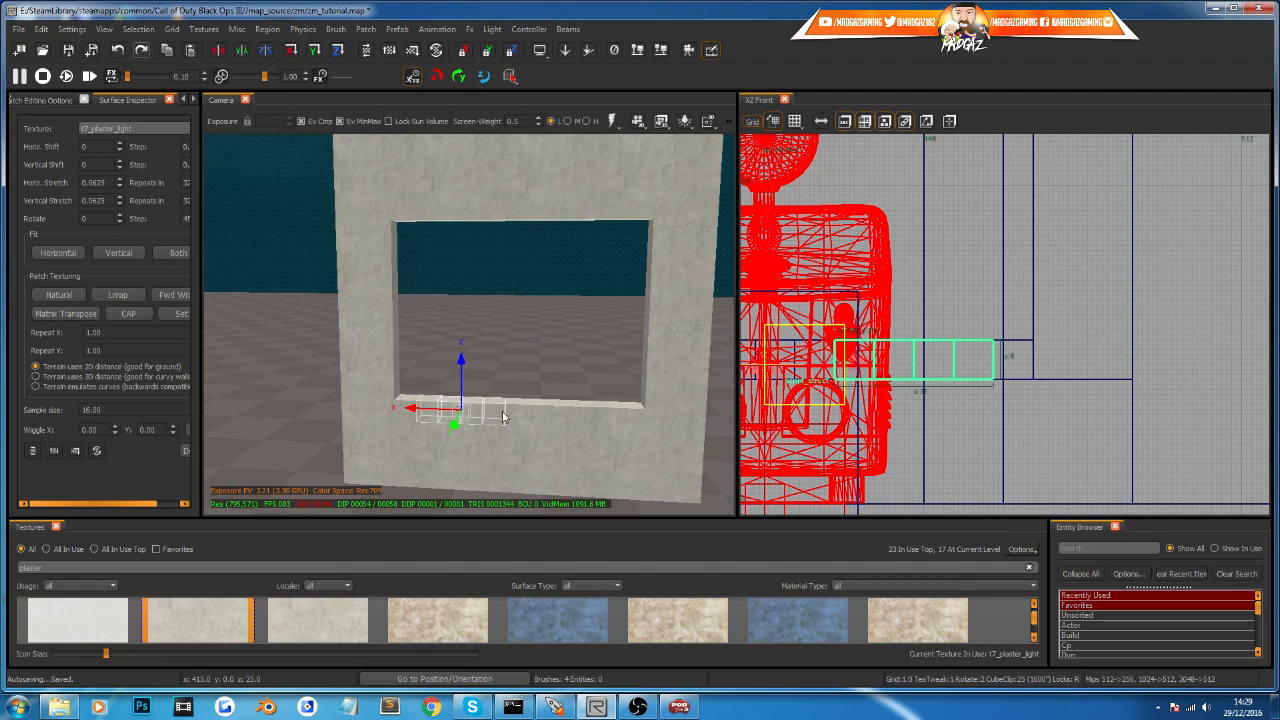
left_click_drag(555, 420, 618, 425)
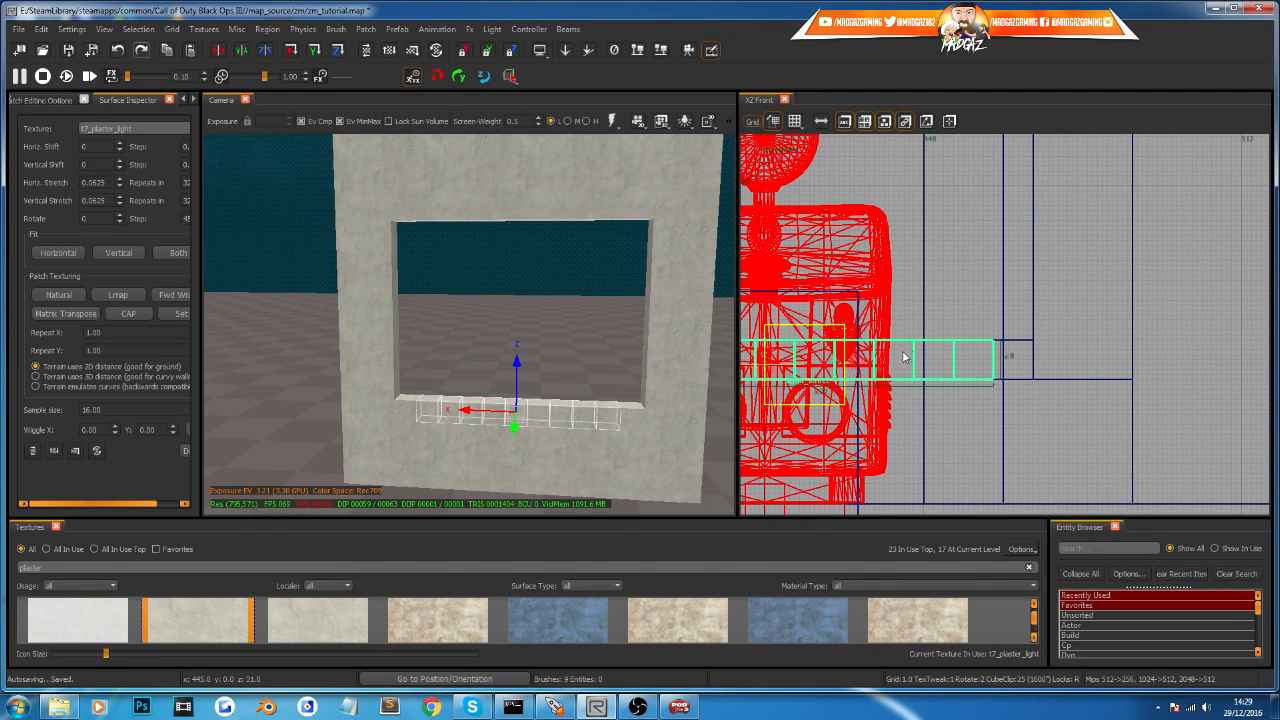
left_click_drag(938, 373, 934, 376)
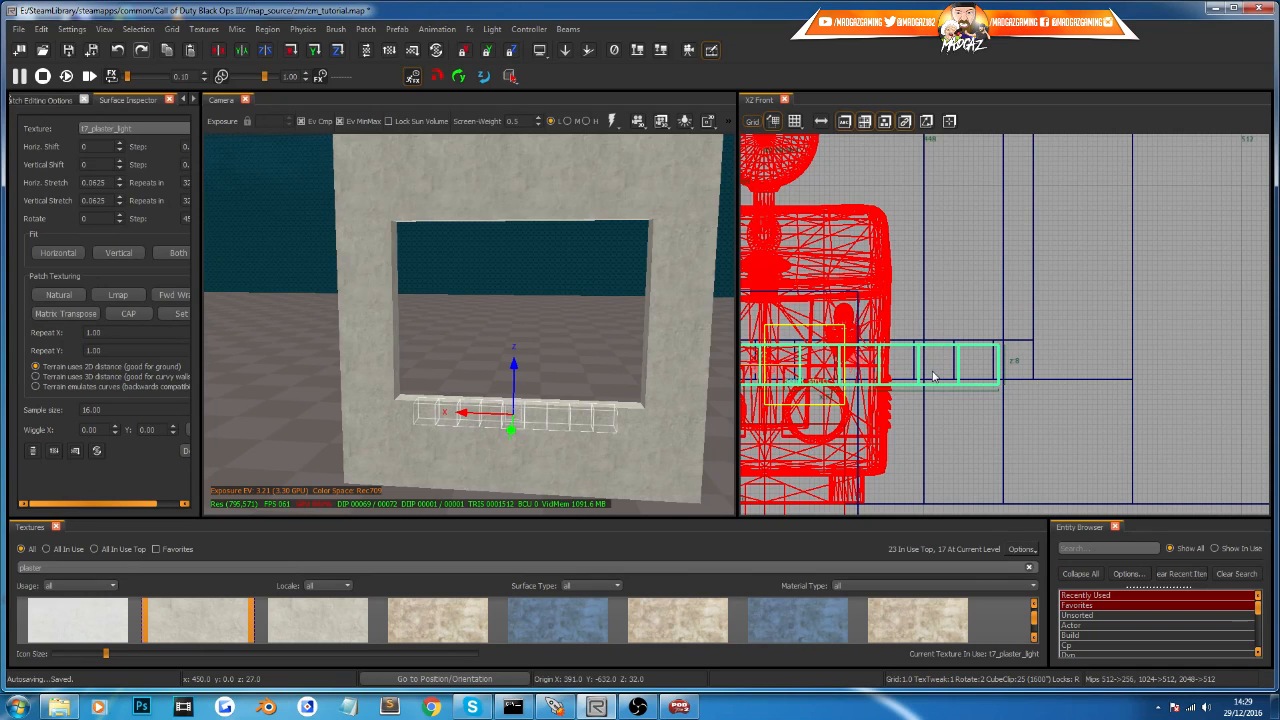
left_click(314, 50)
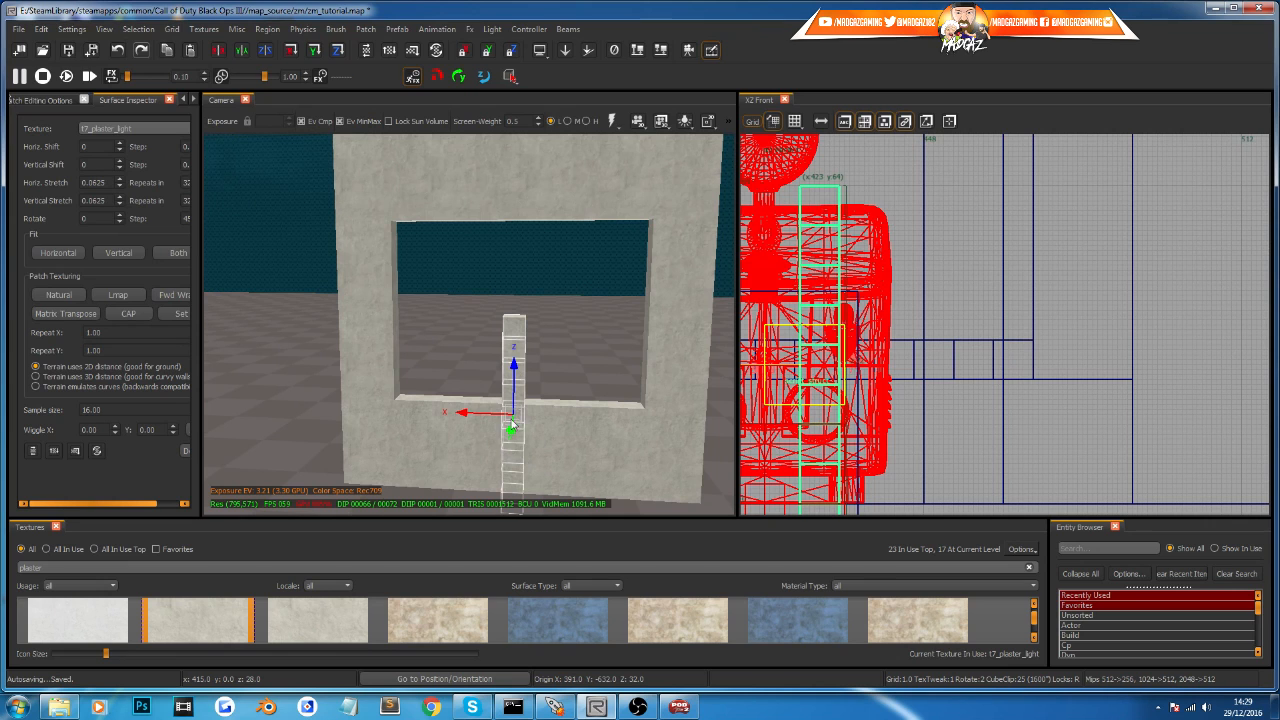
left_click_drag(821, 490, 1010, 285)
right_click_drag(1024, 256, 965, 506)
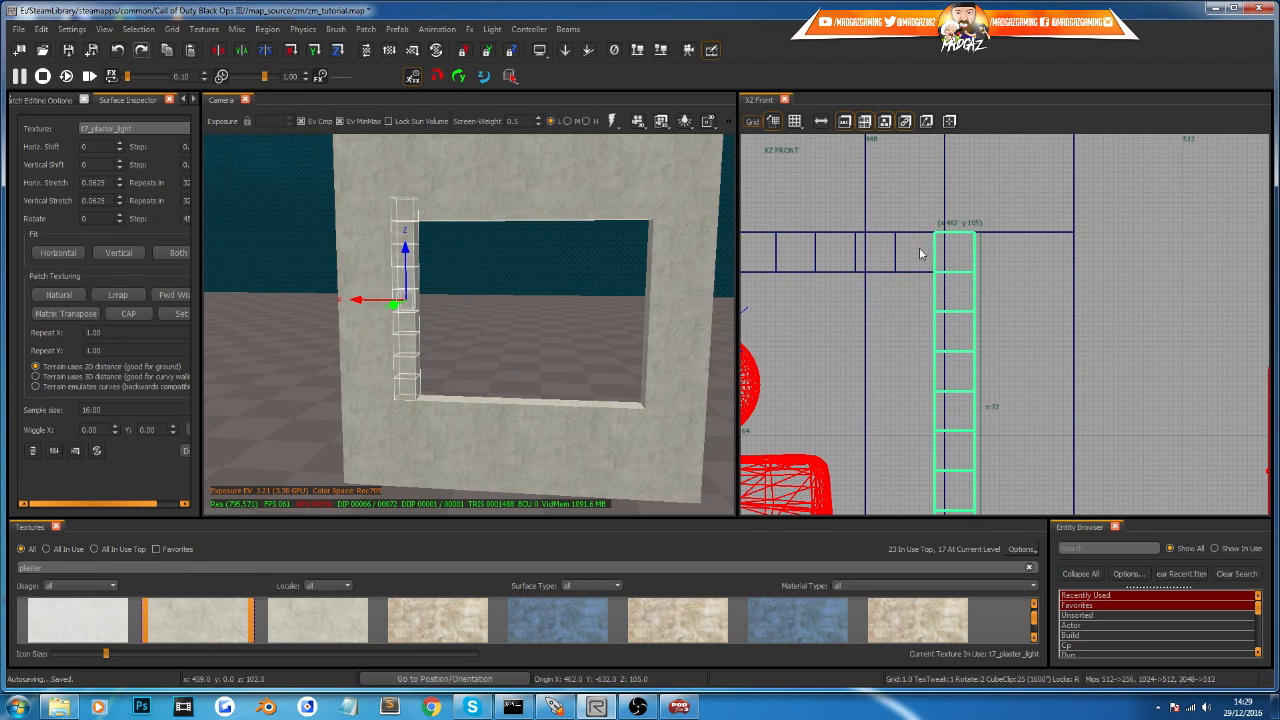
Step: Delete the duplicate block overlapping the top row at the corner of the new side column
key("Escape")
left_click(408, 217, "shift")
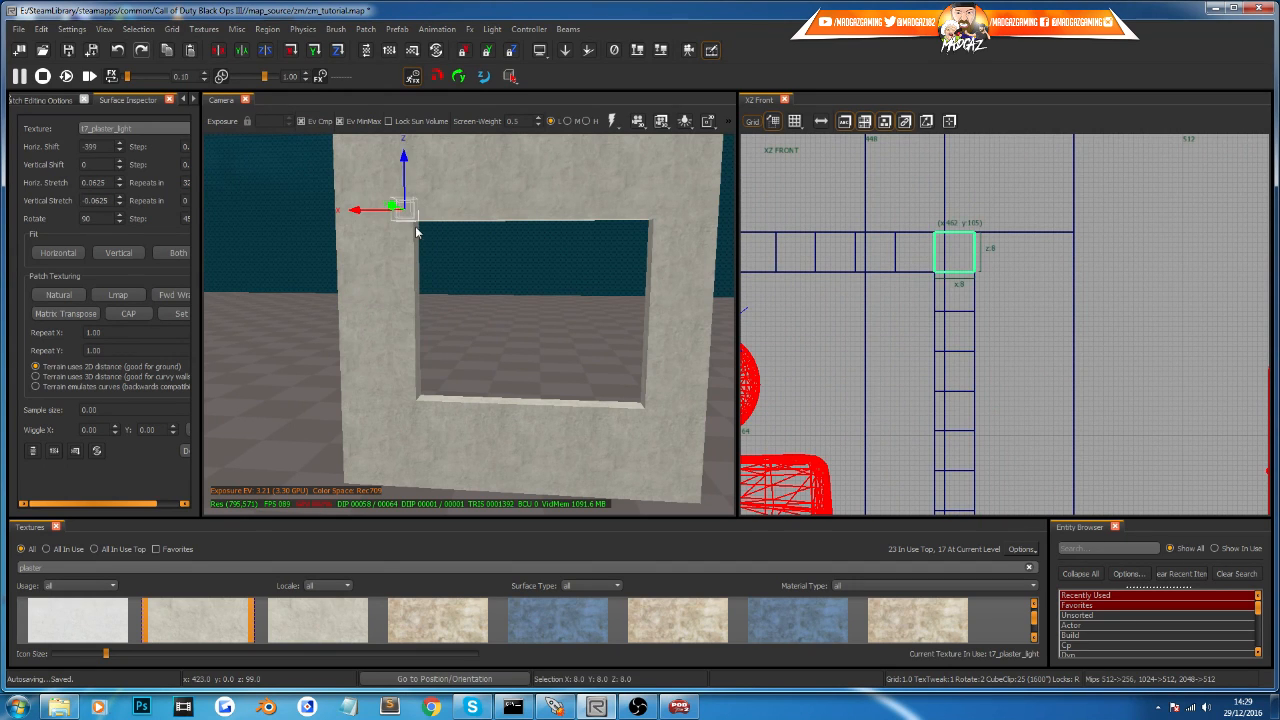
key("Escape")
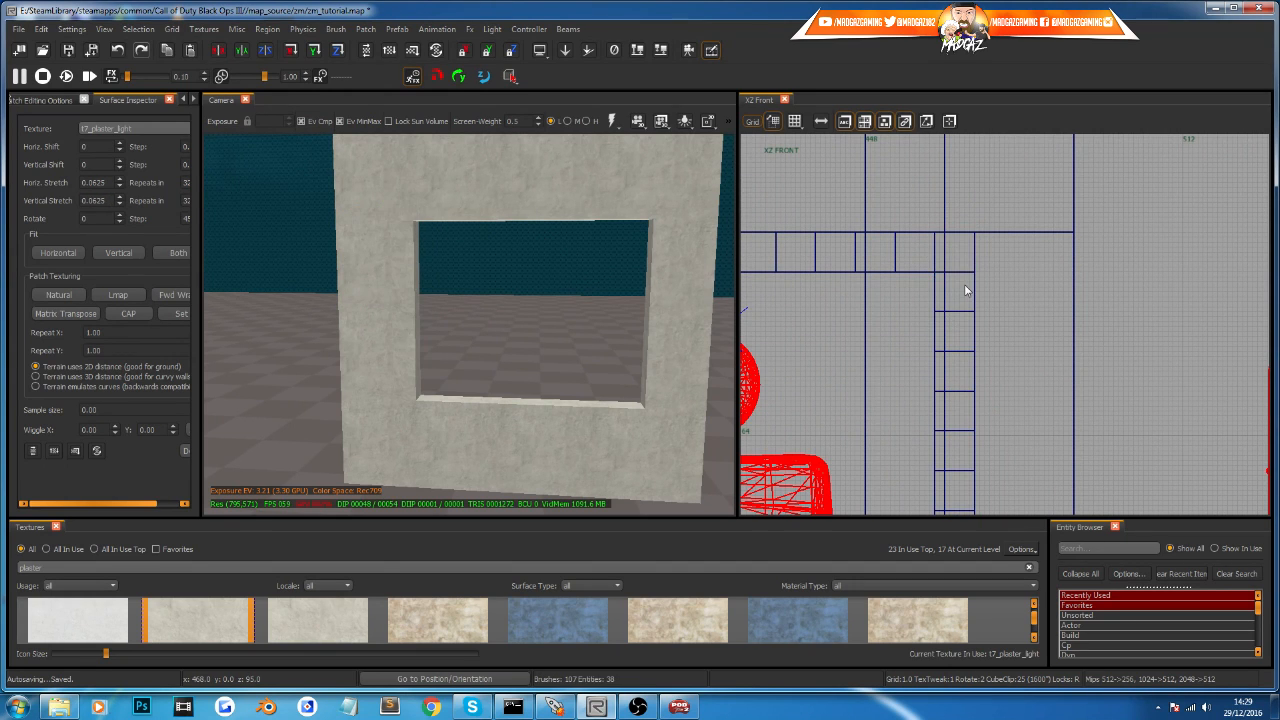
Step: Copy the eight blocks of the side column to the opposite side of the window opening at X 382
left_click(407, 388, "shift")
left_click(410, 365, "shift")
left_click(408, 341, "shift")
left_click(404, 320, "shift")
left_click(402, 296, "shift")
left_click(405, 276, "shift")
left_click(406, 257, "shift")
left_click(407, 240, "shift")
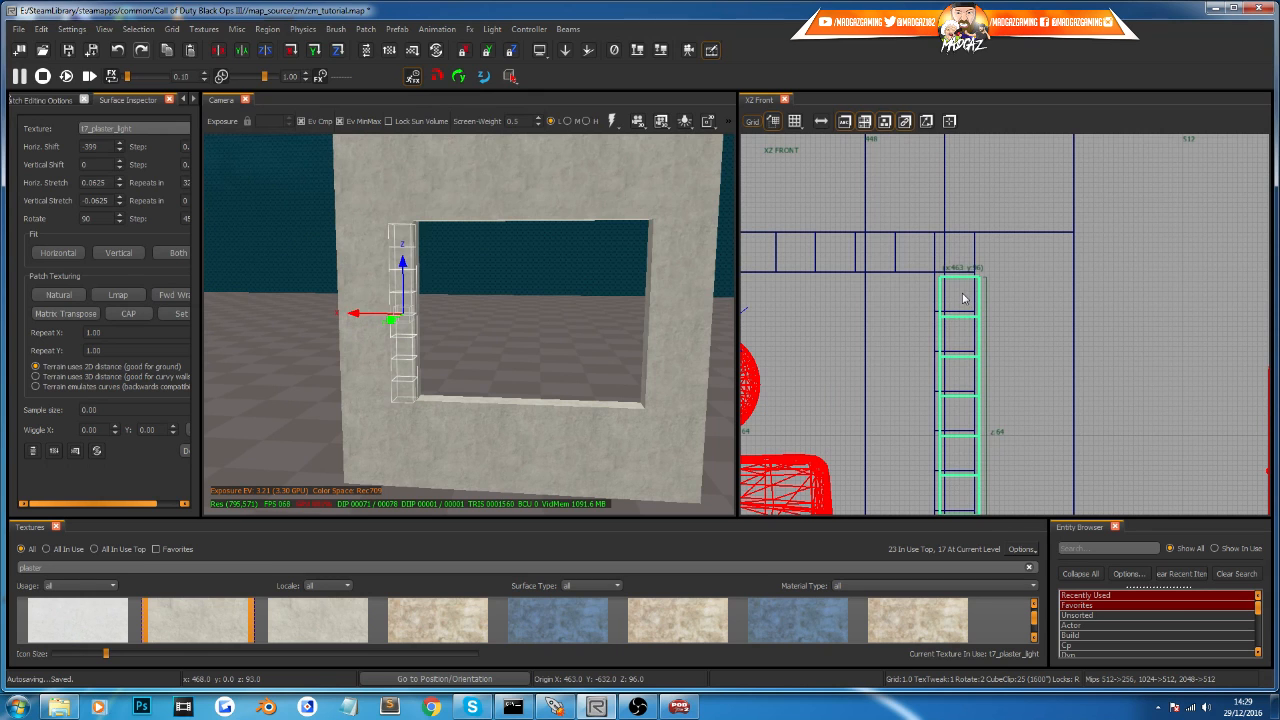
left_click_drag(357, 312, 584, 306)
right_click_drag(940, 347, 1268, 316)
scroll(1100, 320, "up", 2)
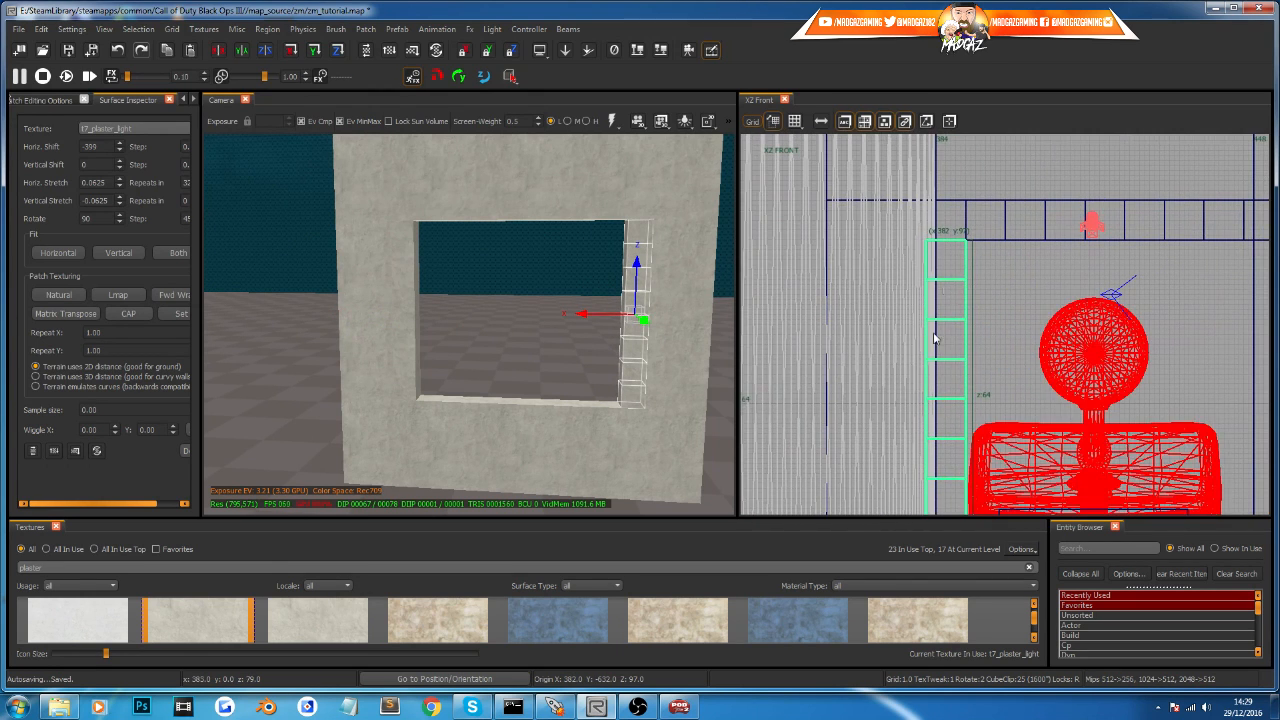
key("Escape")
Step: Raise the lower inner corner of the top-row block at X 390 by 5 units in vertex editing to slope its underside
mouse_move(611, 286)
right_mouse_down()
mouse_move(600, 310)
mouse_move(620, 285)
mouse_move(600, 270)
mouse_move(597, 300)
mouse_move(587, 285)
mouse_move(617, 287)
right_mouse_up()
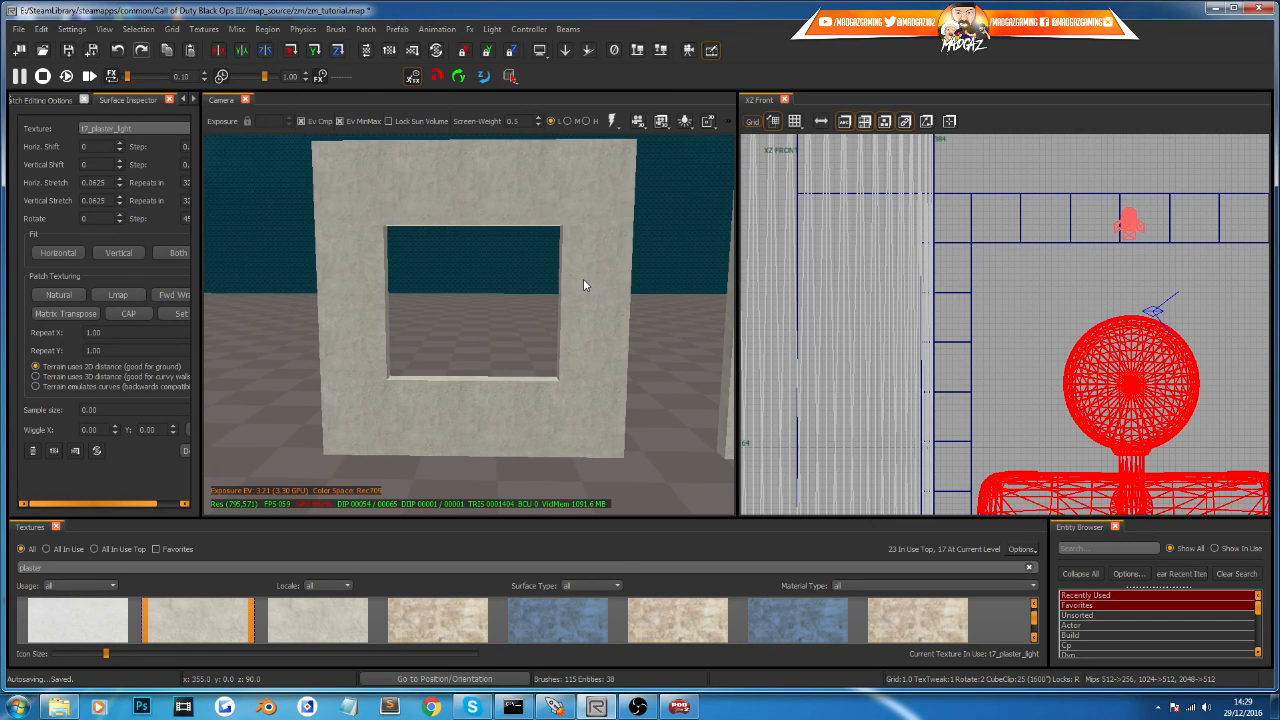
right_click_drag(585, 285, 605, 285)
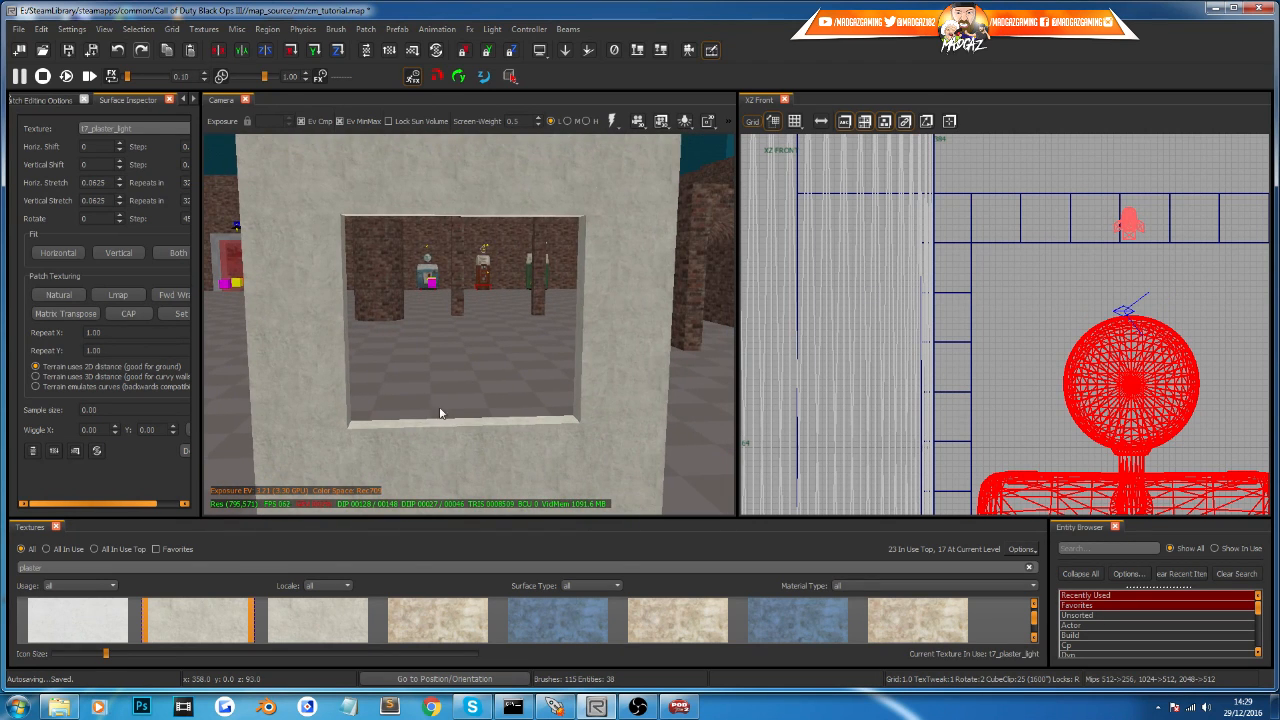
left_click(348, 208)
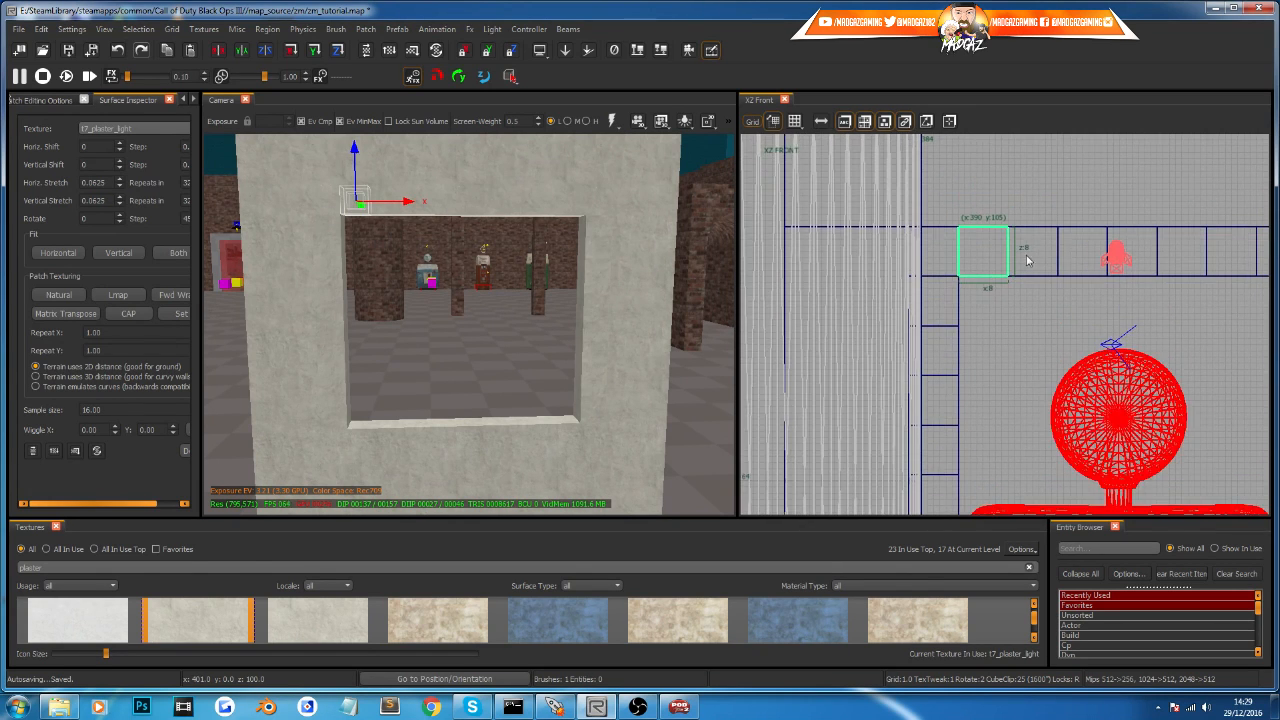
scroll(1008, 251, "up", 2)
key("e")
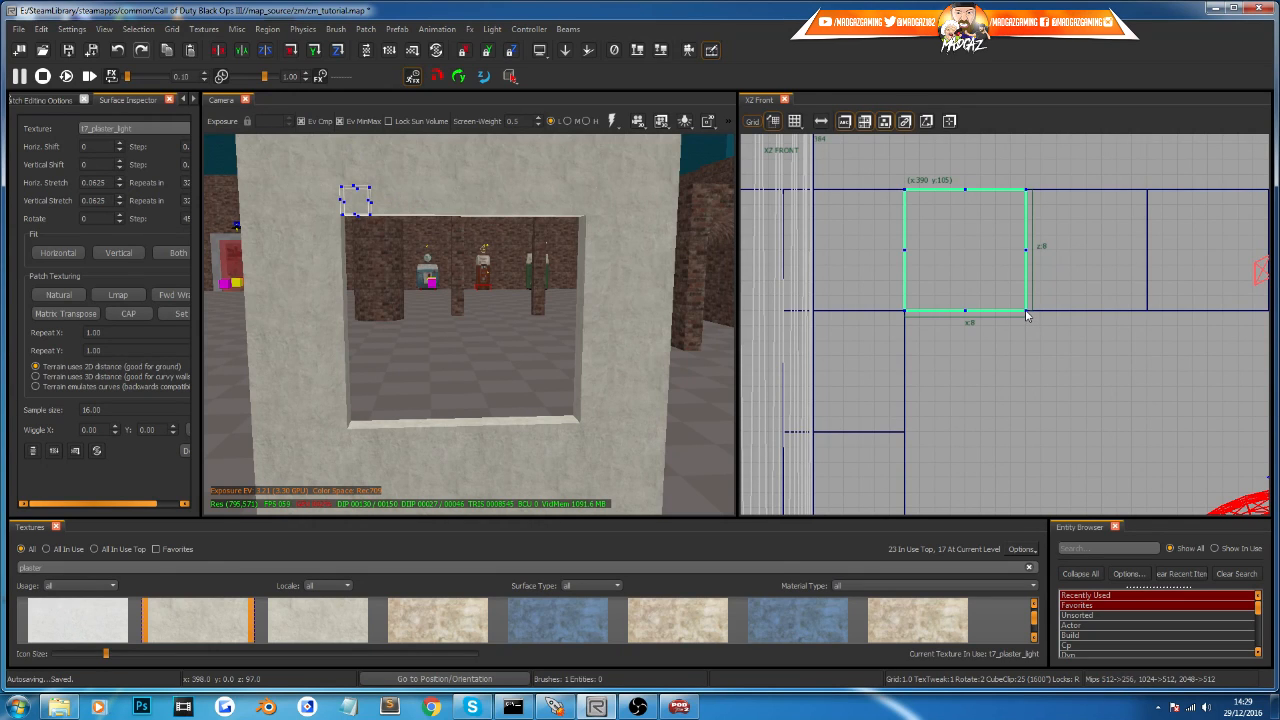
key("Escape")
left_click(363, 208, "shift")
key("e")
mouse_move(1025, 313)
left_mouse_down()
mouse_move(1027, 242)
mouse_move(1025, 400)
mouse_move(1028, 237)
left_mouse_up()
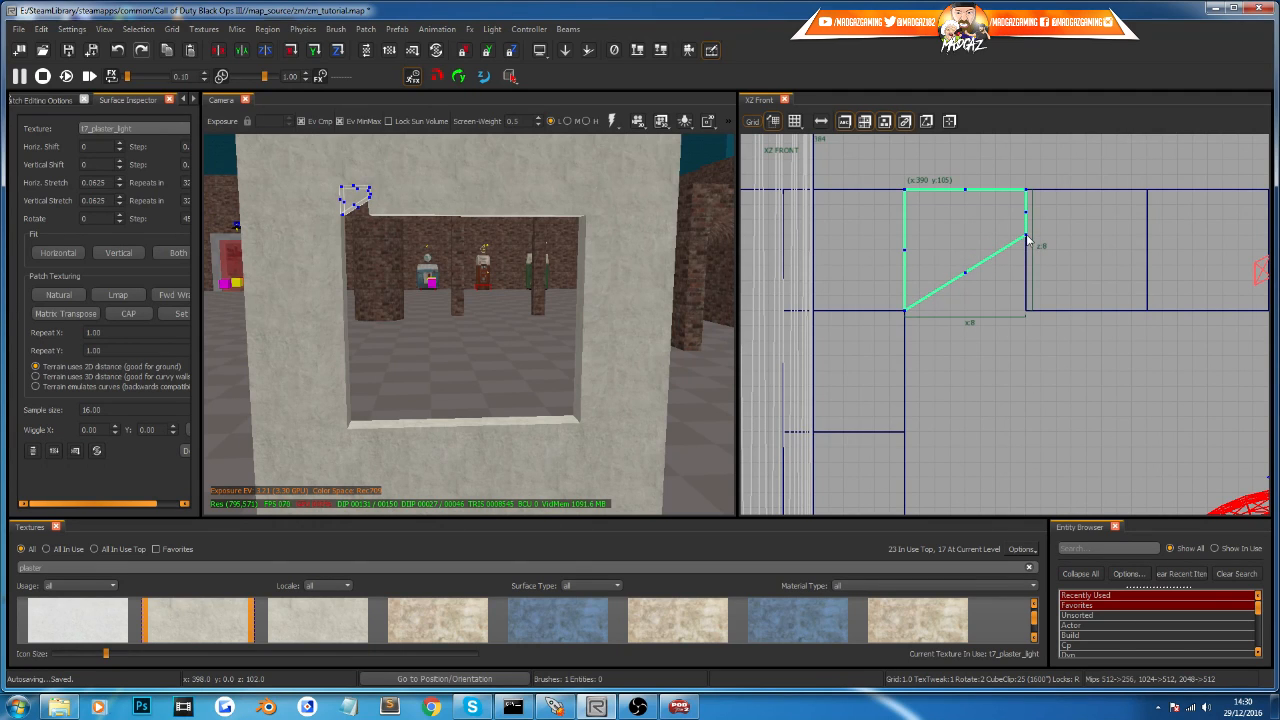
key("Escape")
Step: Raise the lower corners of the adjoining block at X 398 by 5 units at the shared edge and 3 units at the far edge
left_click(385, 205, "shift")
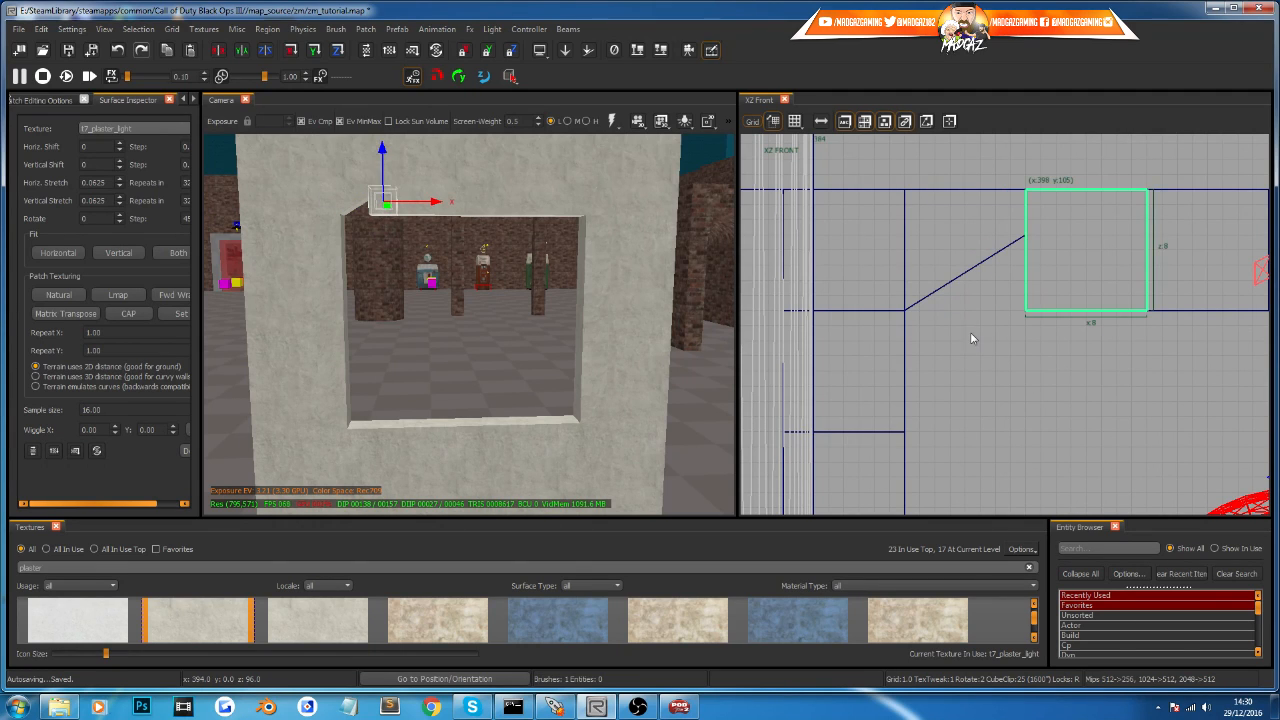
key("v")
left_click_drag(1025, 311, 1025, 236)
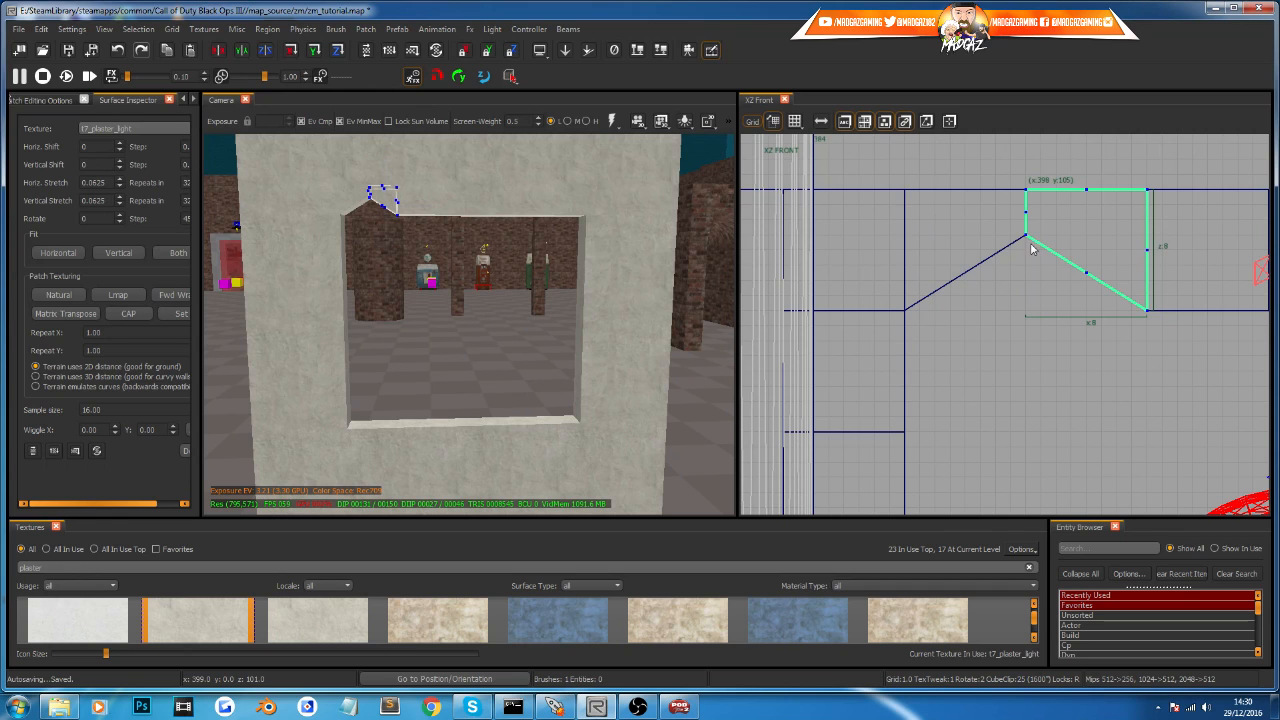
left_click_drag(1149, 312, 1149, 266)
key("Escape")
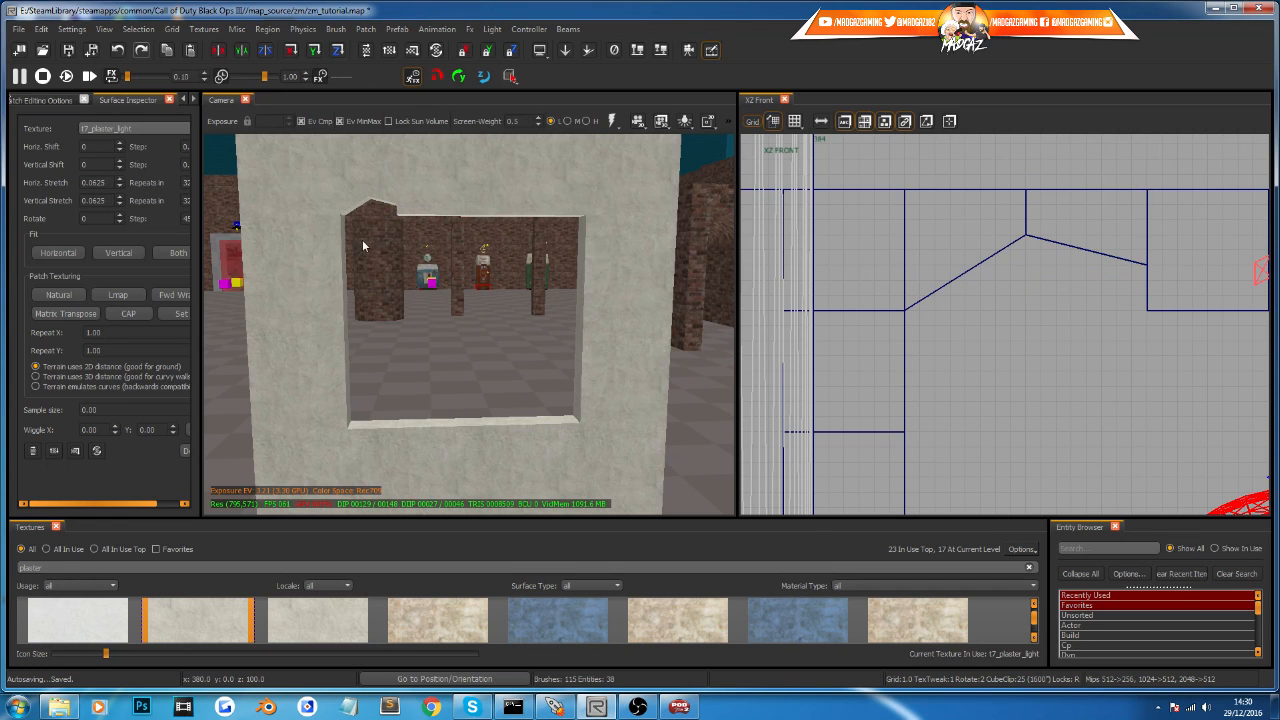
Step: Raise the X 406 block's lower corner 3 units to meet its reshaped neighbour and lower its other bottom corner 3 units
left_click(409, 215, "shift")
right_click_drag(1060, 288, 1015, 300)
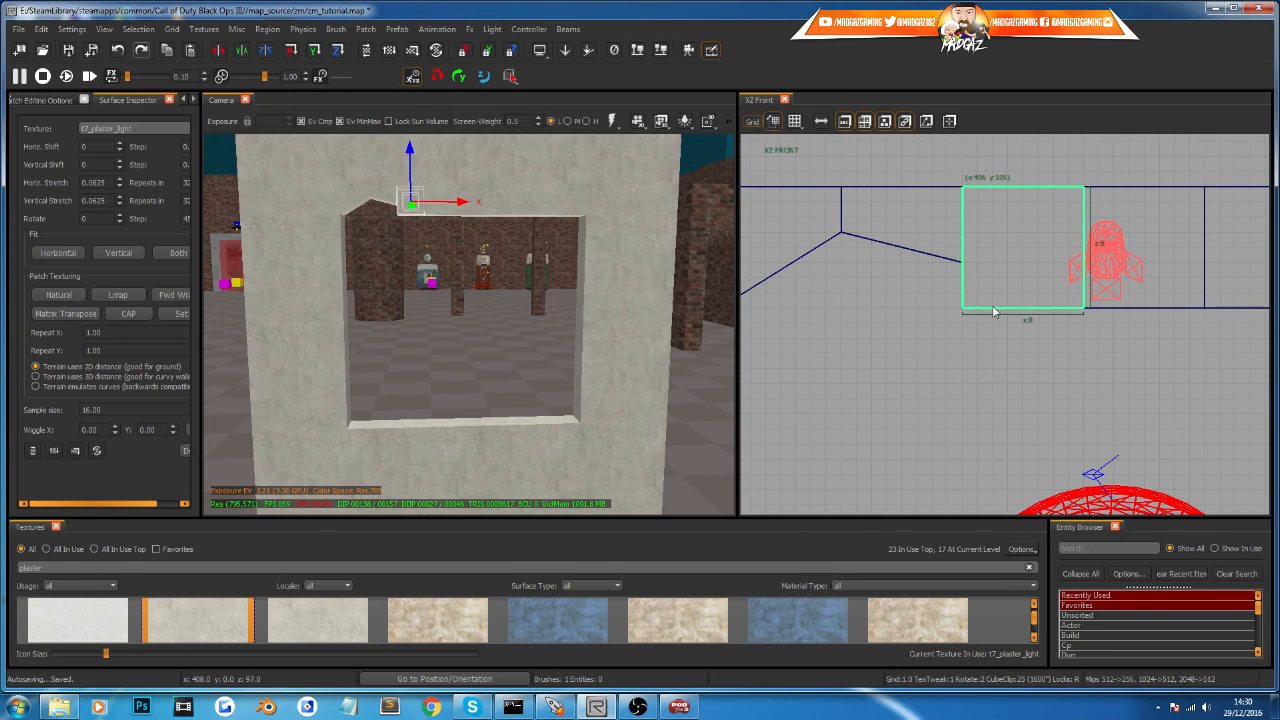
left_click_drag(963, 311, 963, 262)
left_click_drag(1083, 311, 1082, 345)
key("Escape")
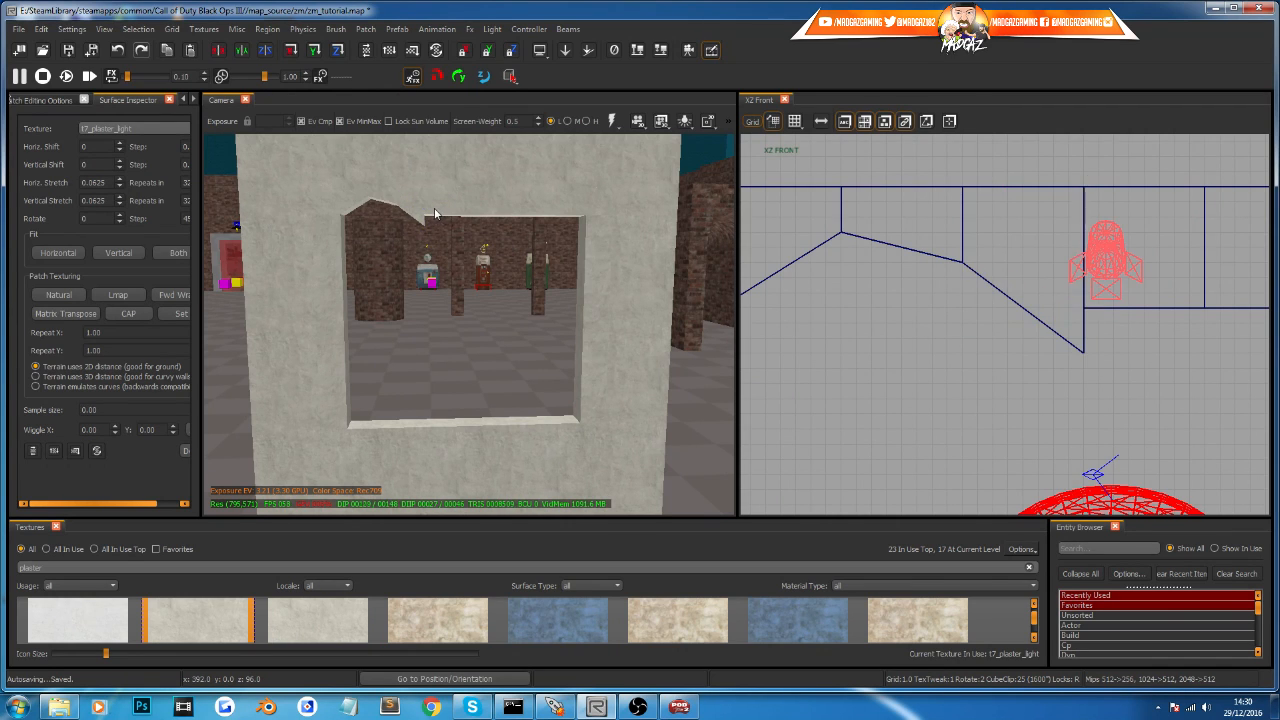
Step: Lower the X 414 block's inner bottom corner 3 units to meet its neighbour and raise its far bottom corner 6 units
left_click(441, 214, "shift")
key("v")
left_click_drag(1085, 309, 1088, 354)
left_click_drag(1205, 311, 1207, 217)
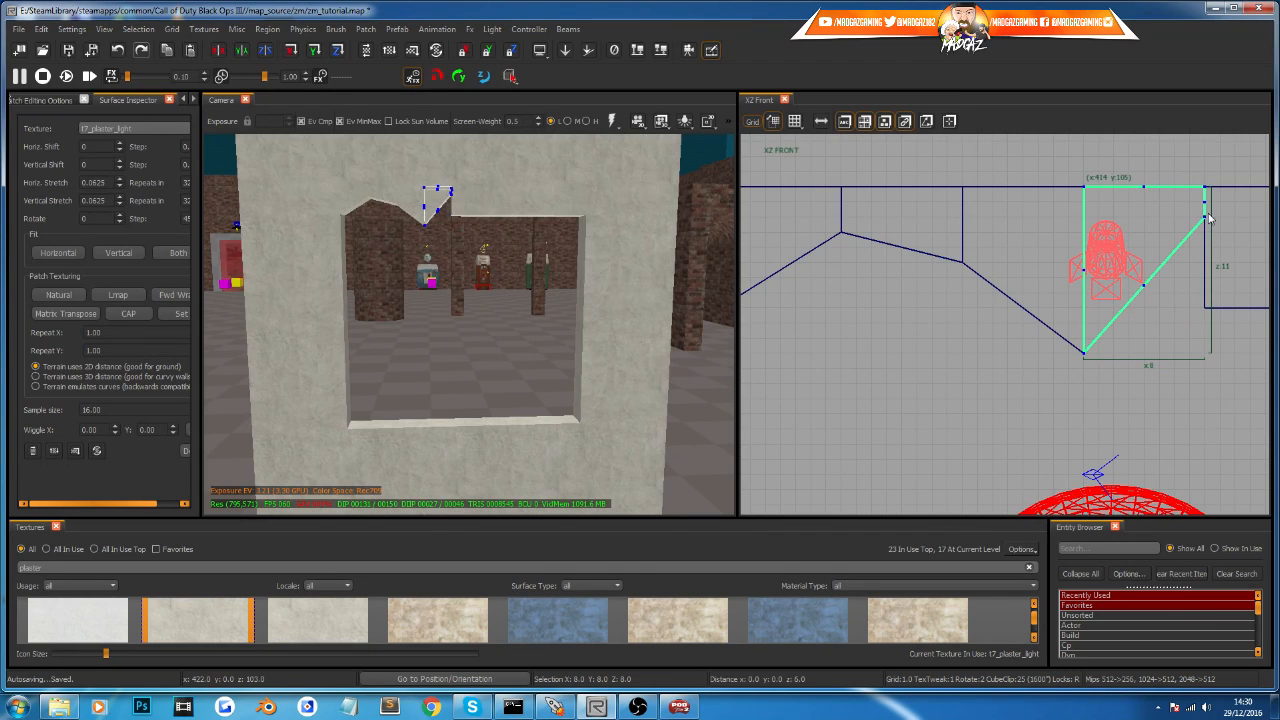
key("Escape")
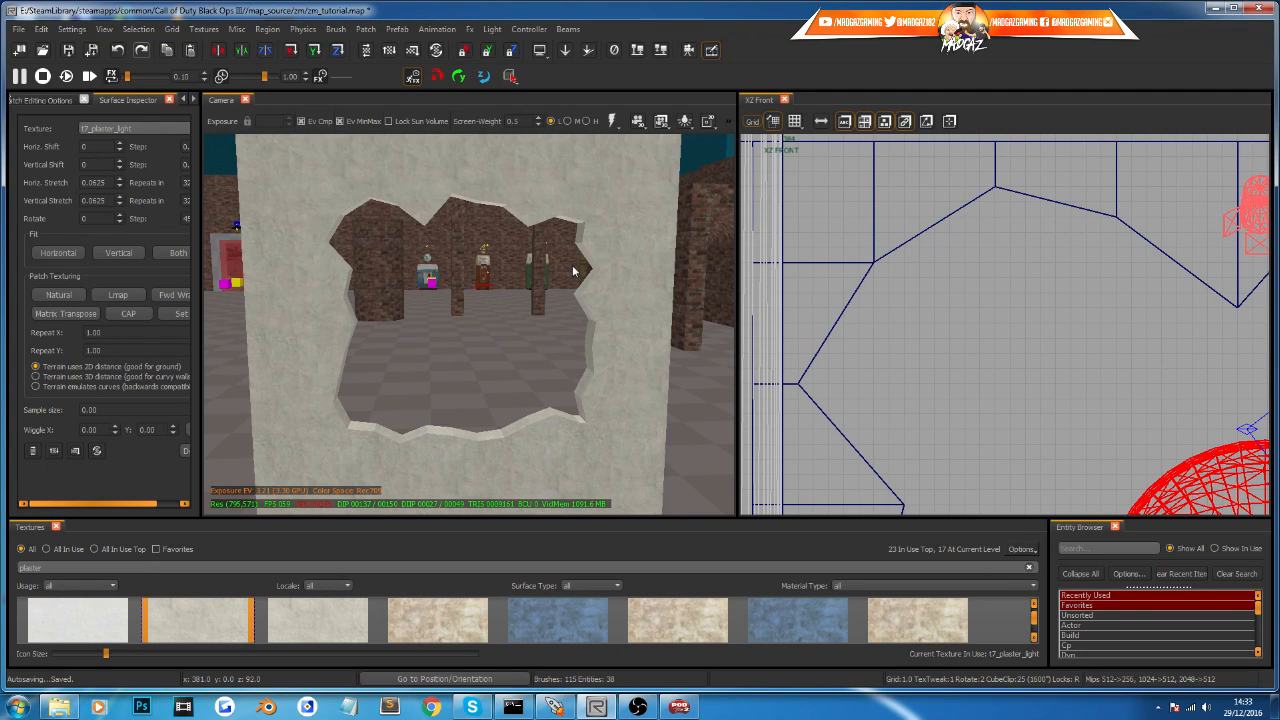
Step: Inspect the ragged window opening from several angles and check the available grid sizes
right_click_drag(571, 305, 571, 305)
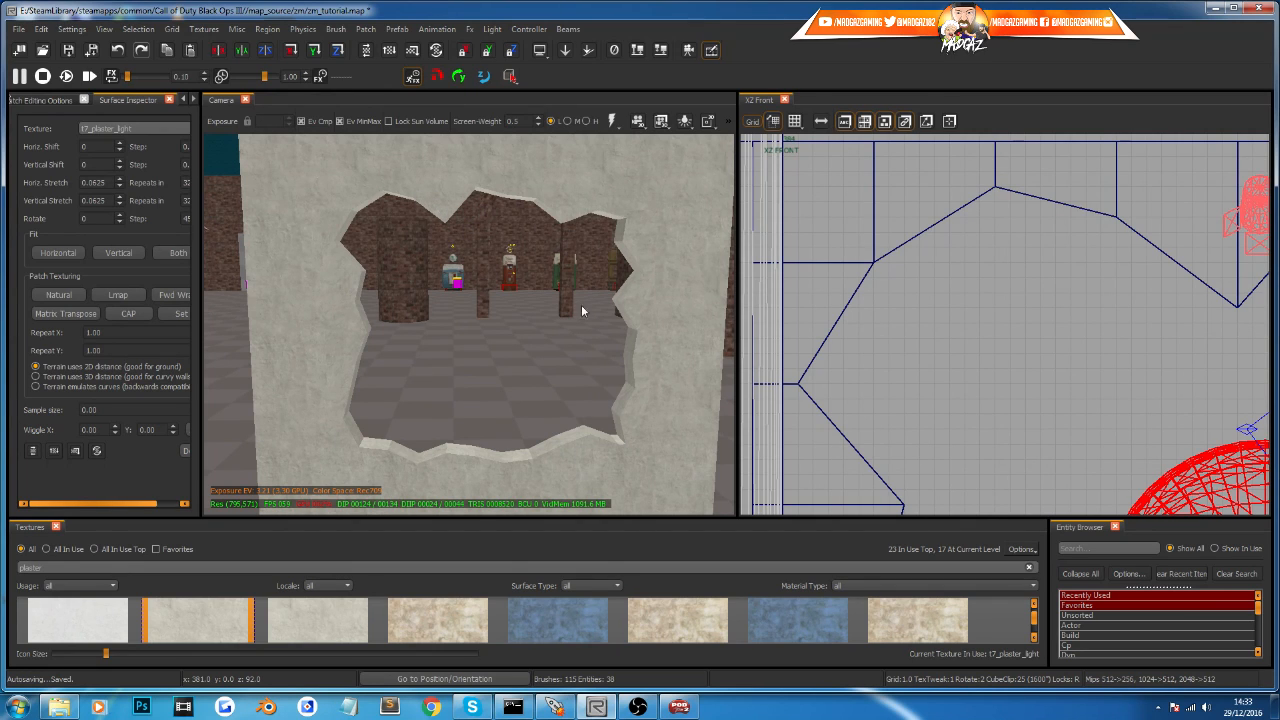
right_click_drag(515, 203, 502, 250)
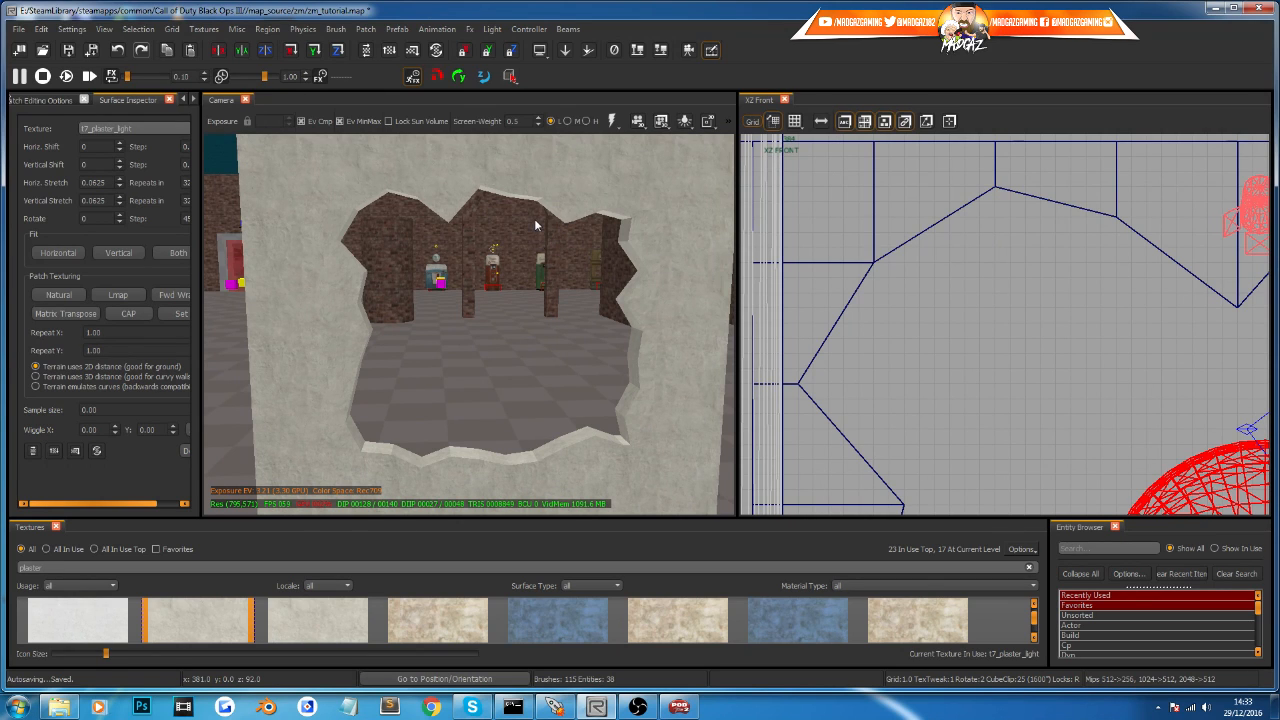
left_click(797, 122)
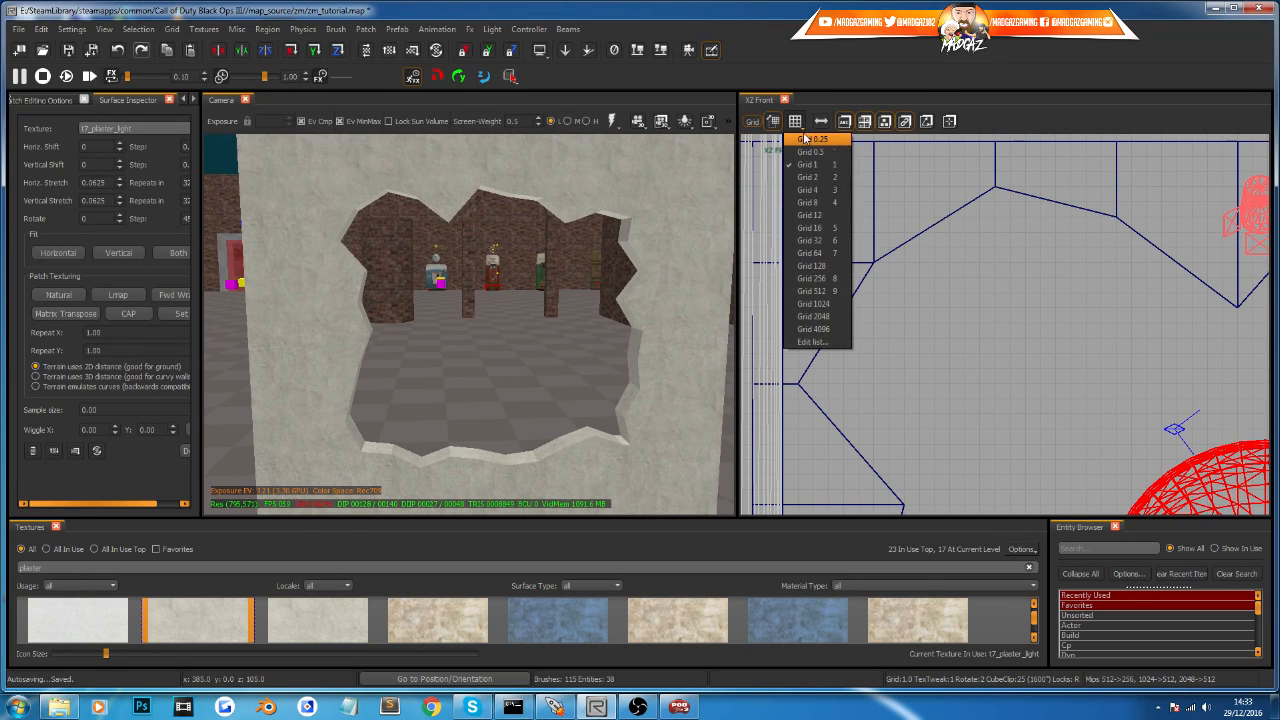
left_click(838, 77)
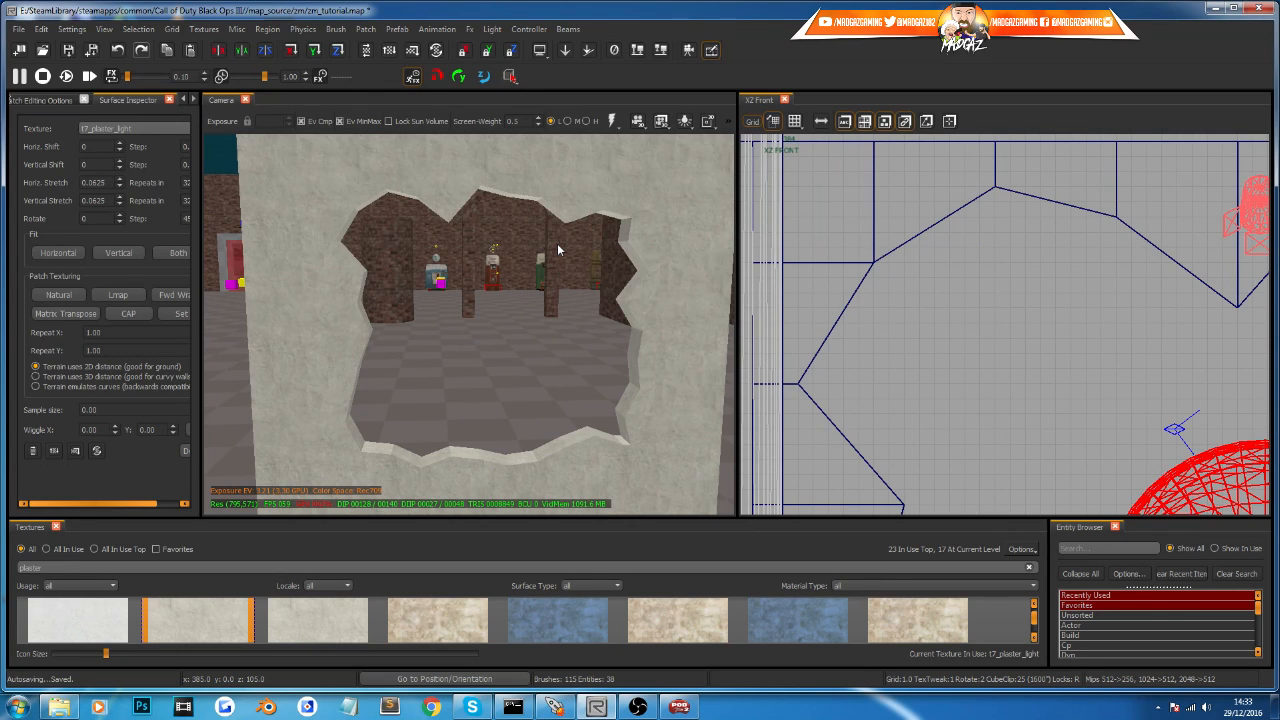
mouse_move(557, 244)
right_mouse_down()
mouse_move(548, 290)
mouse_move(557, 242)
mouse_move(555, 290)
mouse_move(554, 262)
right_mouse_up()
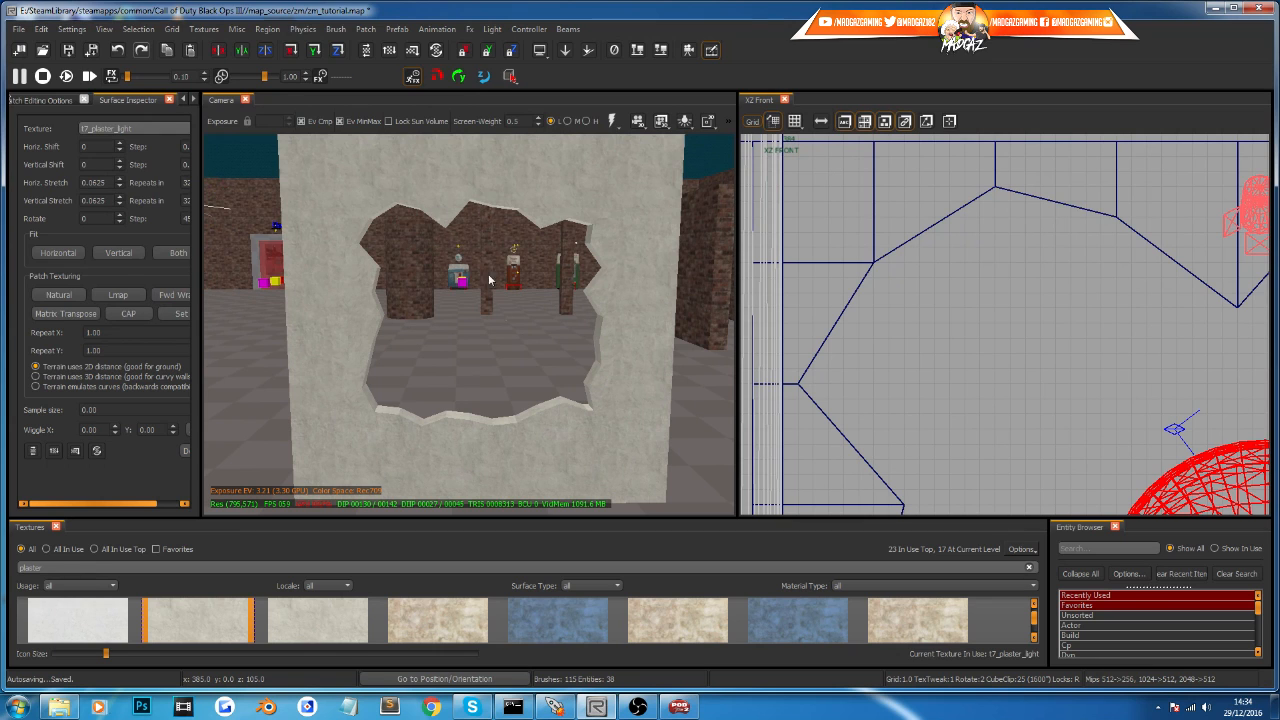
mouse_move(497, 379)
right_mouse_down()
mouse_move(500, 340)
mouse_move(505, 367)
right_mouse_up()
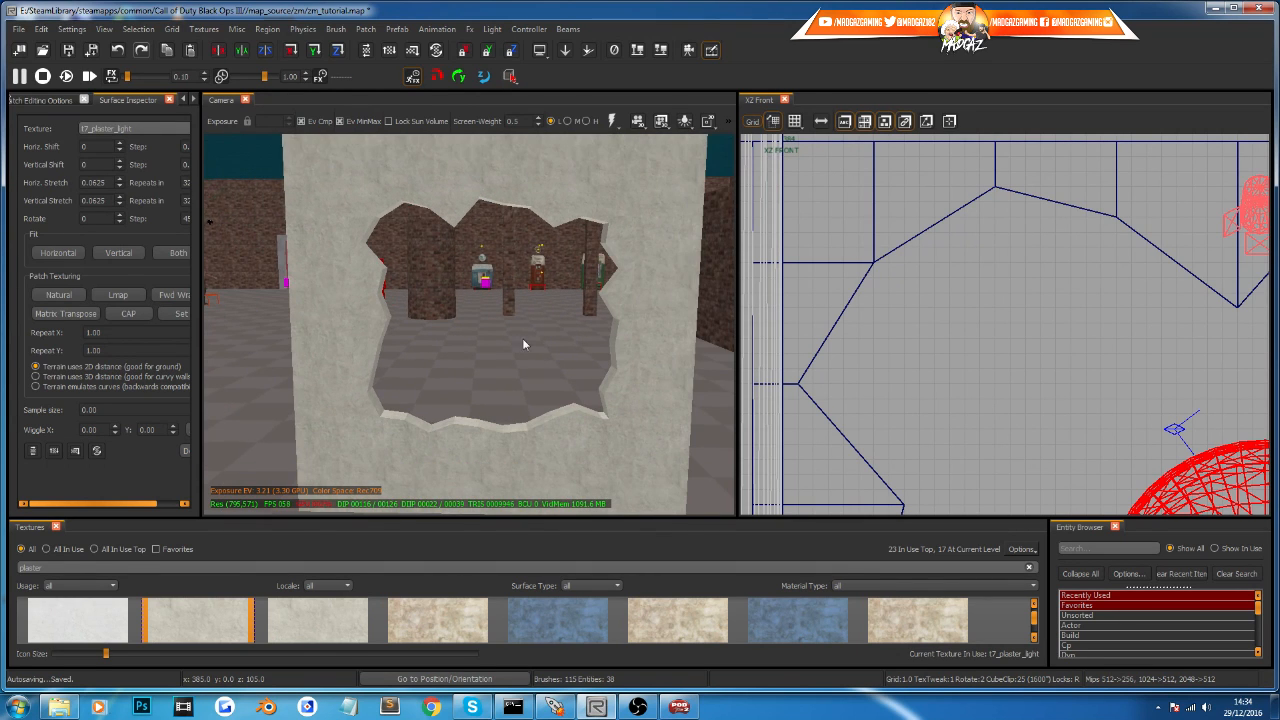
right_click_drag(447, 359, 446, 286)
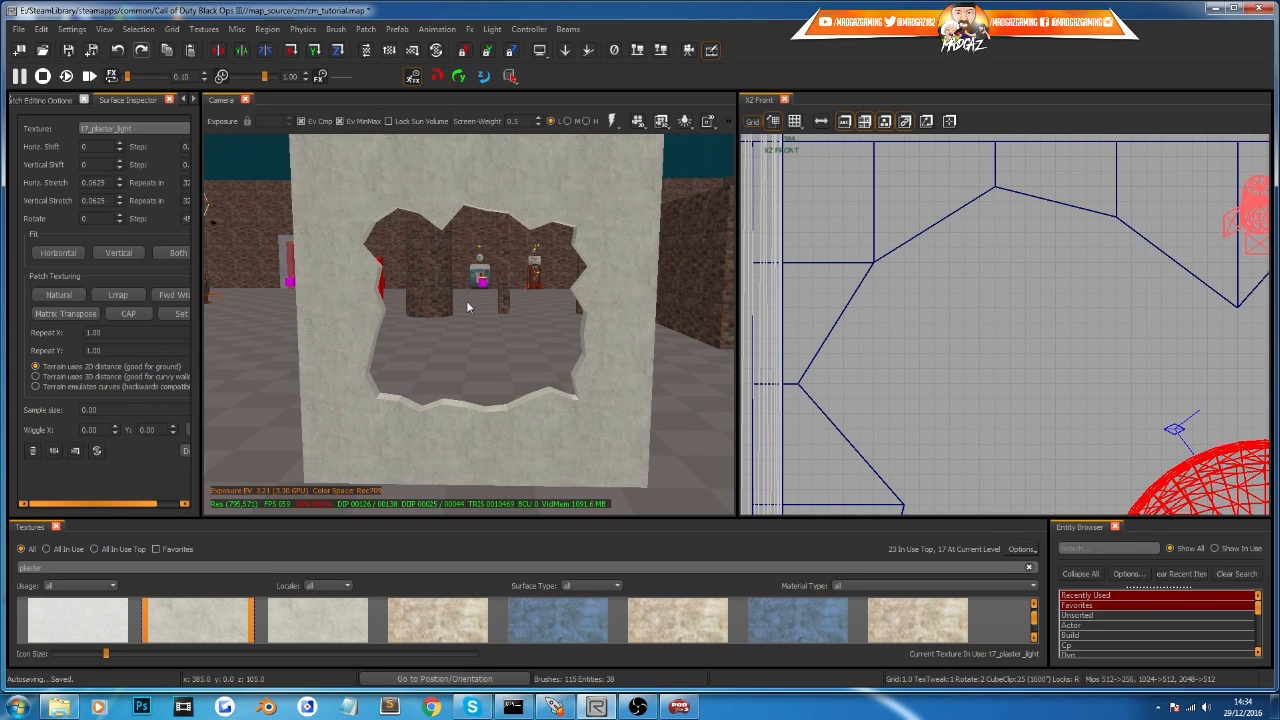
Step: Bring up the Vertex Color/Alpha Editing settings
left_click(184, 101)
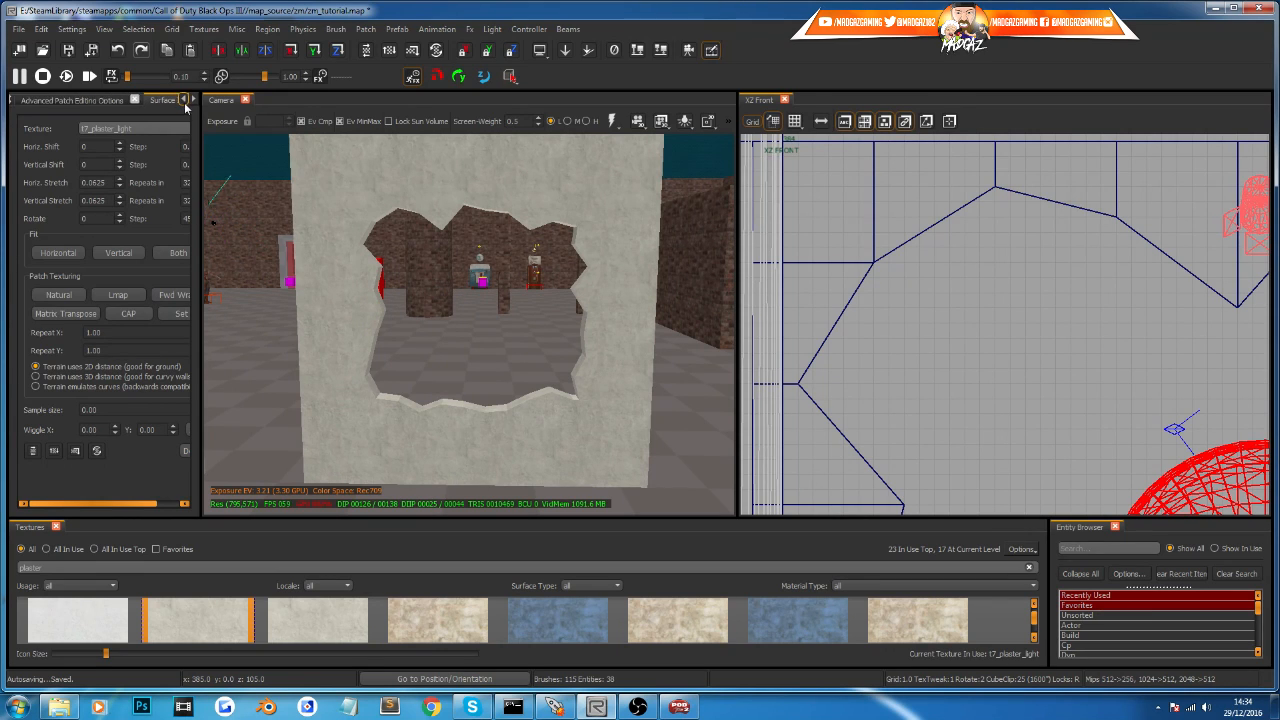
left_click(184, 101)
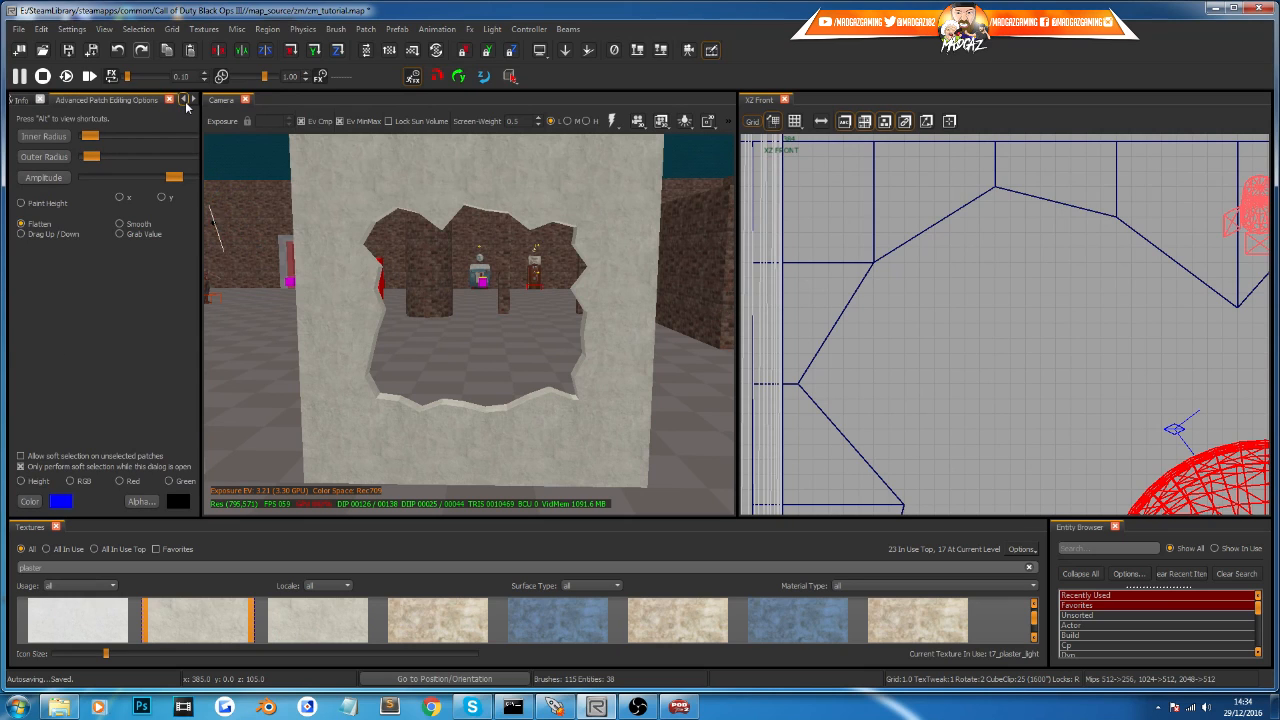
left_click(184, 101)
left_click(60, 100)
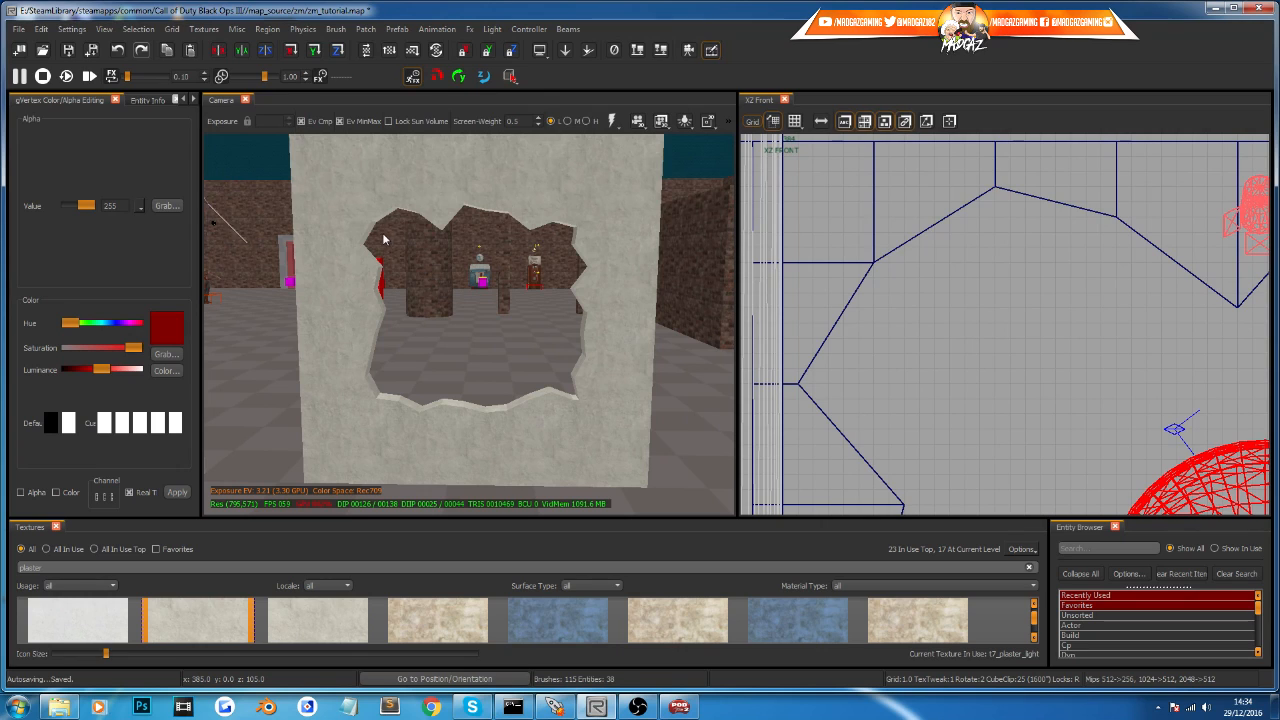
Step: Convert the front faces of all the small blocks around the window opening to terrain patches with Faces to Terrain
mouse_move(358, 258)
left_mouse_down("shift")
mouse_move(366, 408)
mouse_move(475, 421)
mouse_move(557, 409)
mouse_move(583, 392)
mouse_move(588, 210)
mouse_move(496, 238)
left_mouse_up("shift")
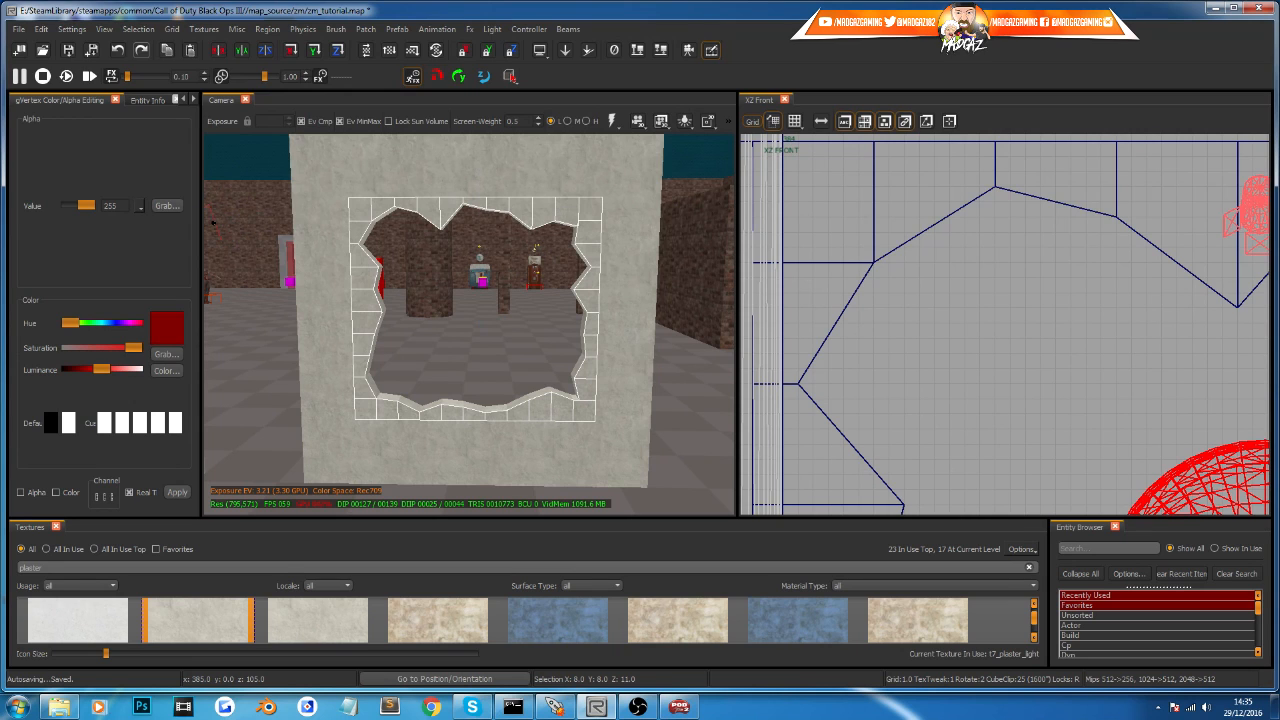
left_click(365, 28)
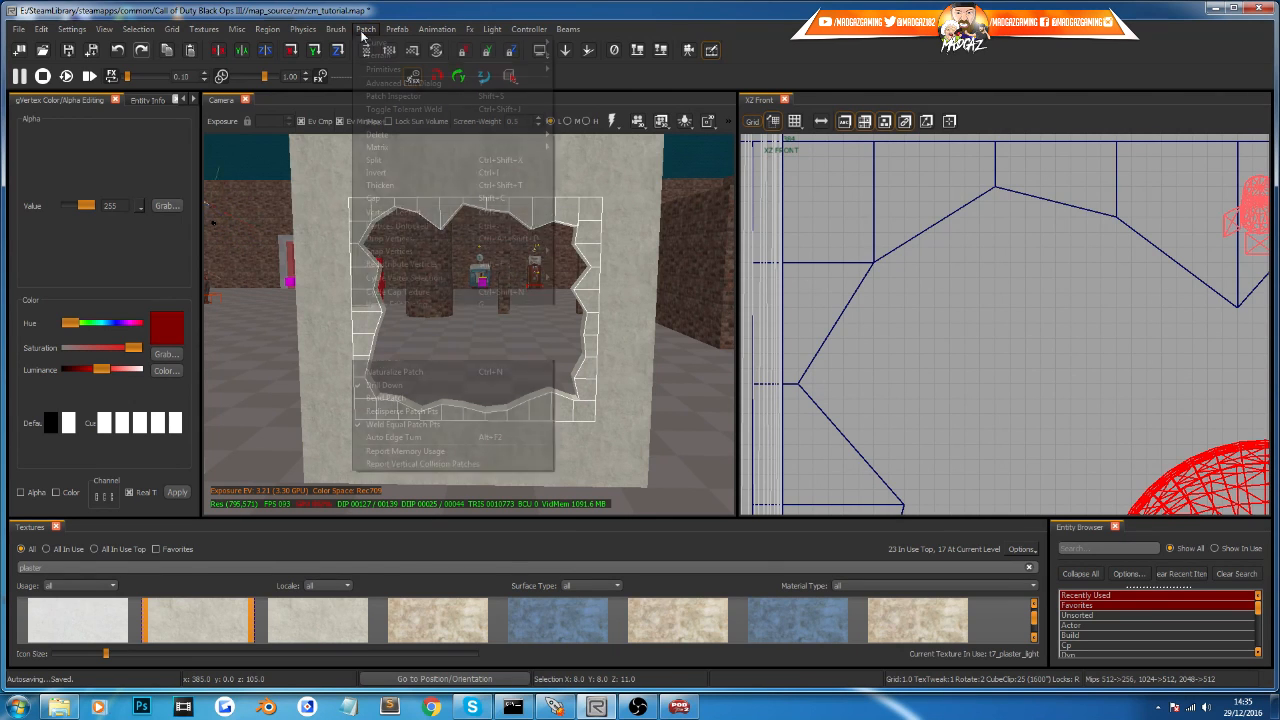
mouse_move(389, 58)
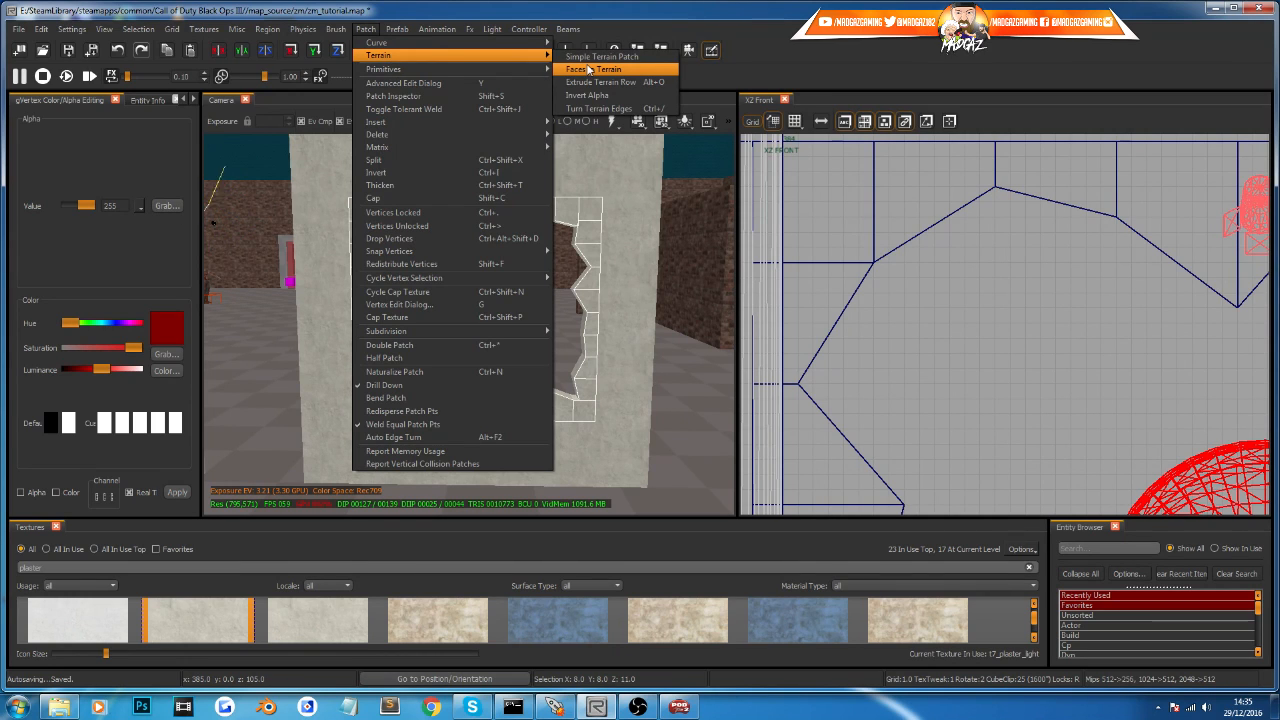
left_click(590, 69)
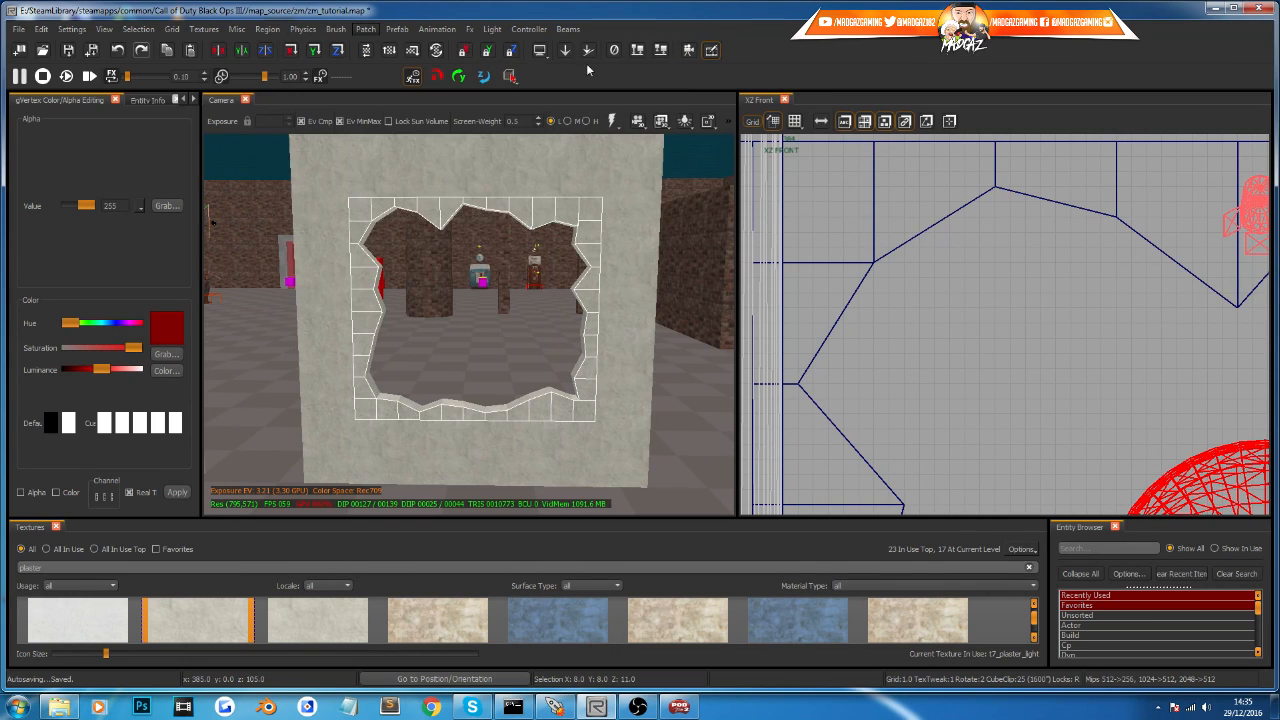
Step: Weld the new terrain patches around the opening into continuous strips and clear the selection
left_click(573, 241, "shift")
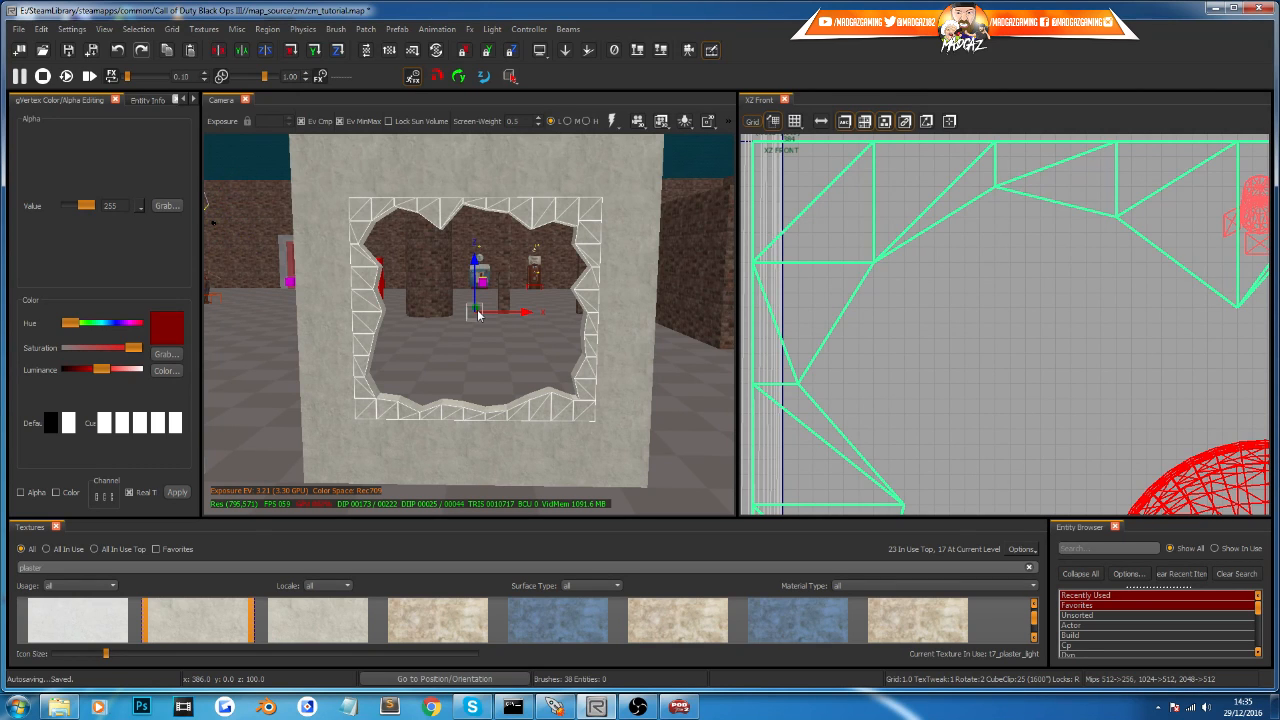
key("w")
key("Escape")
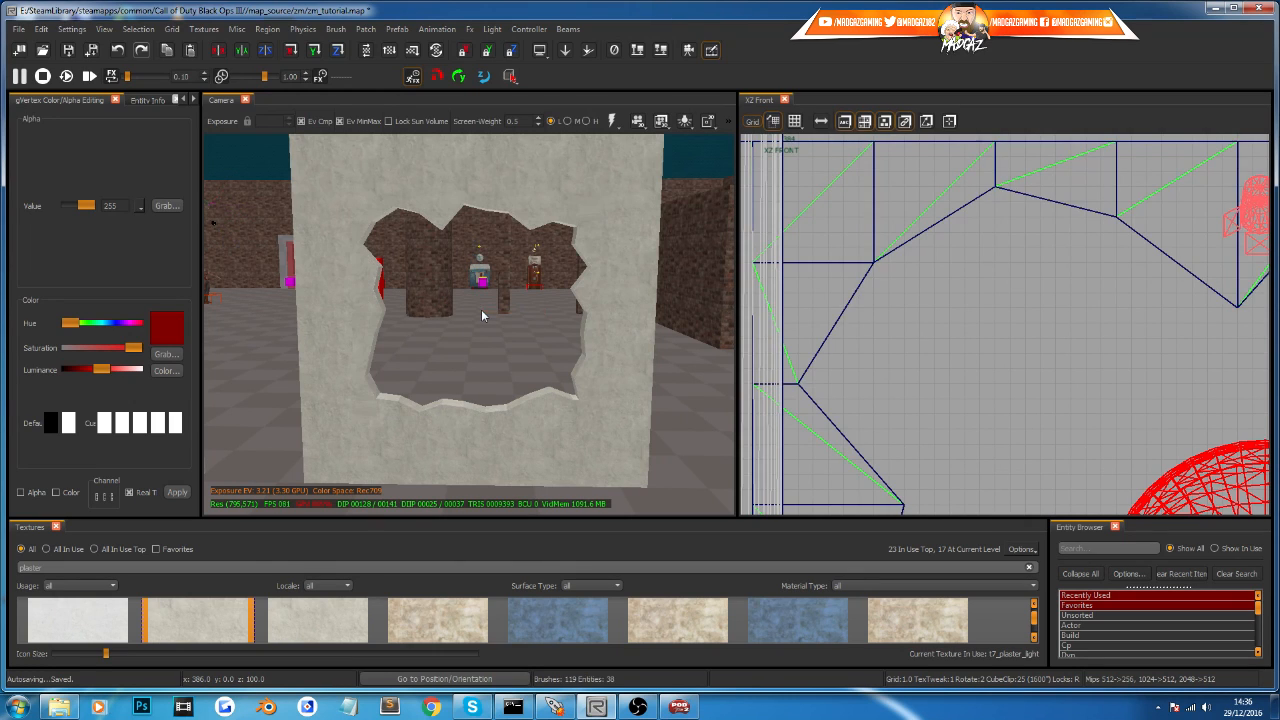
Step: Select the four welded terrain strips along the top, both sides and bottom of the window opening
left_click(438, 212, "shift")
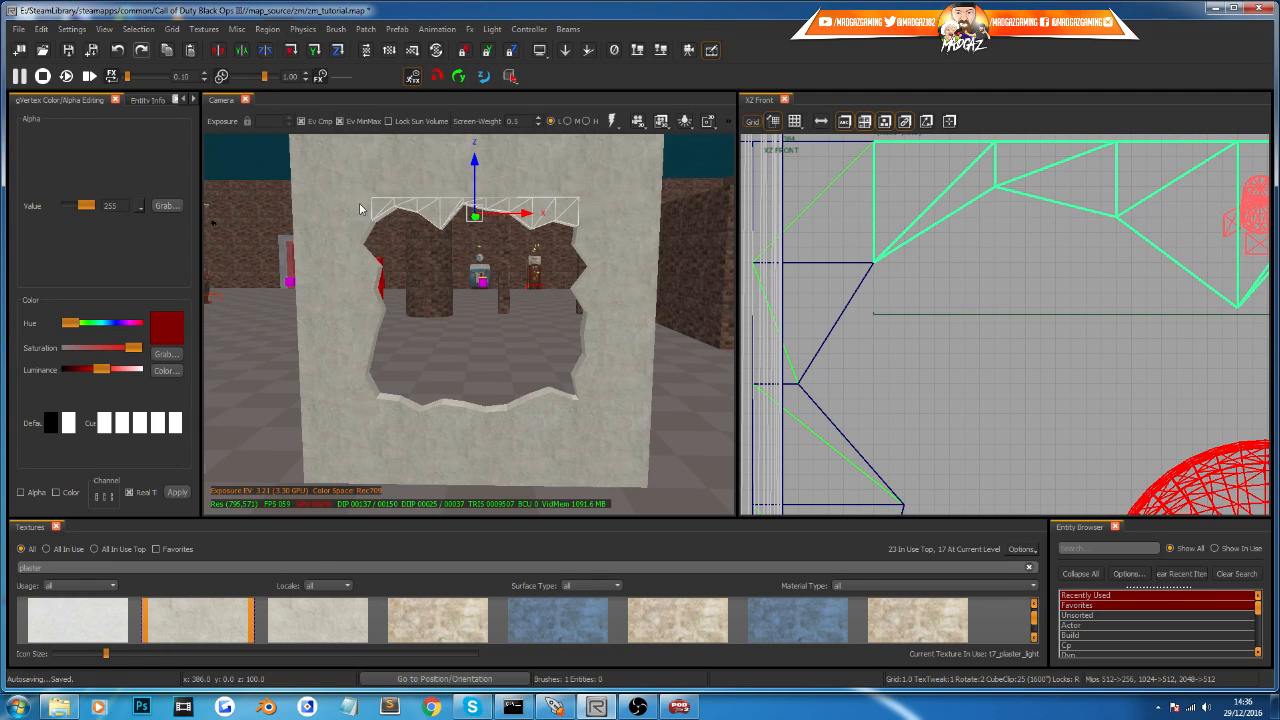
left_click(365, 277, "shift")
left_click(365, 285, "shift")
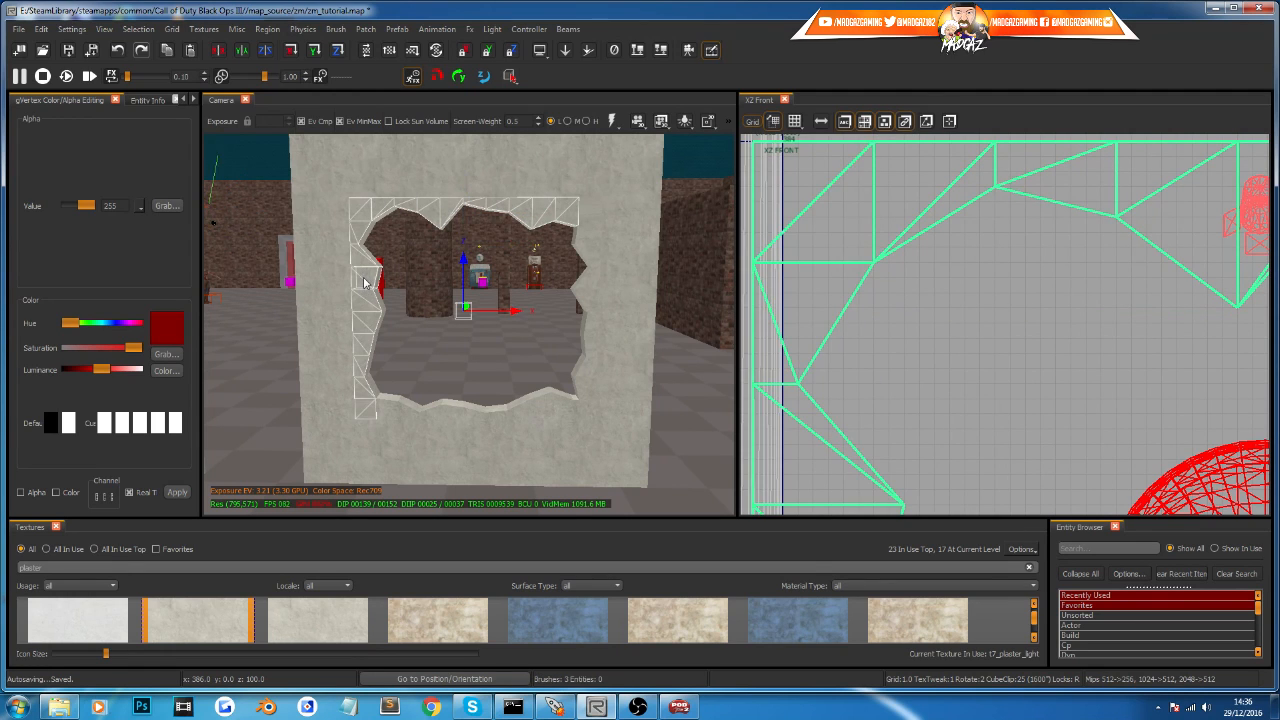
left_click(578, 260, "shift")
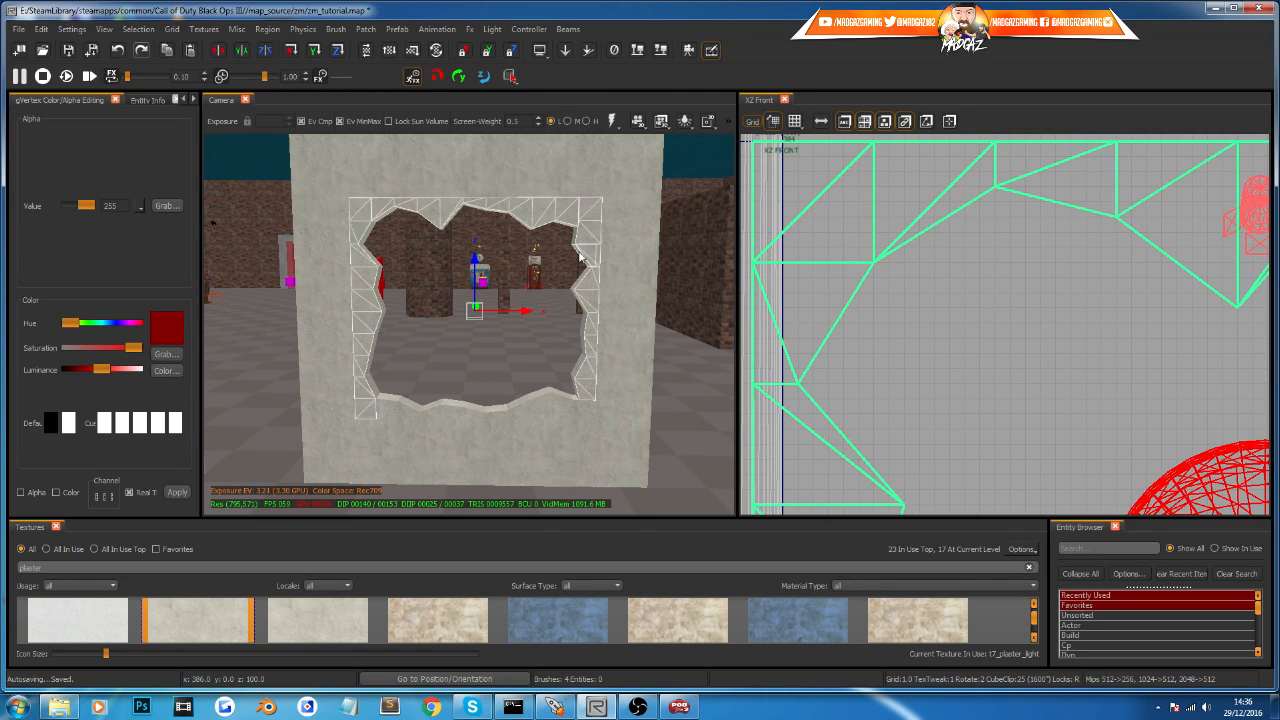
left_click(544, 416, "shift")
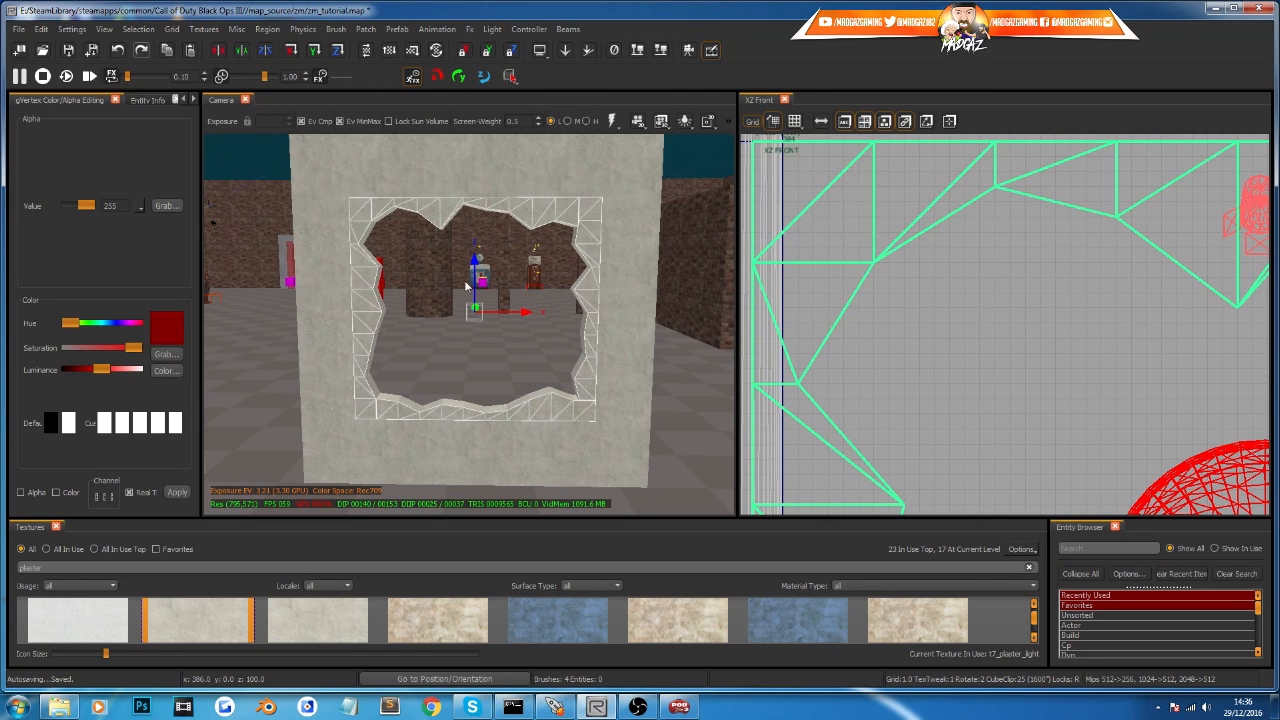
right_click_drag(602, 386, 602, 389)
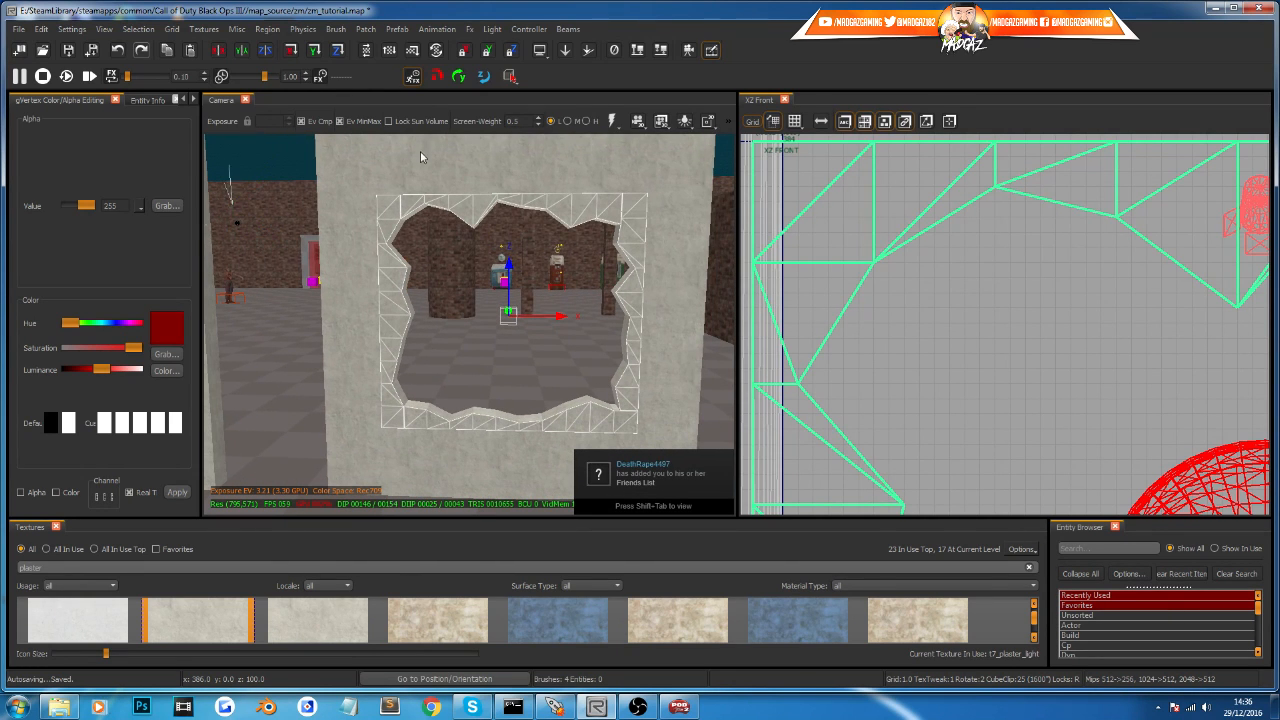
right_click_drag(509, 217, 440, 220)
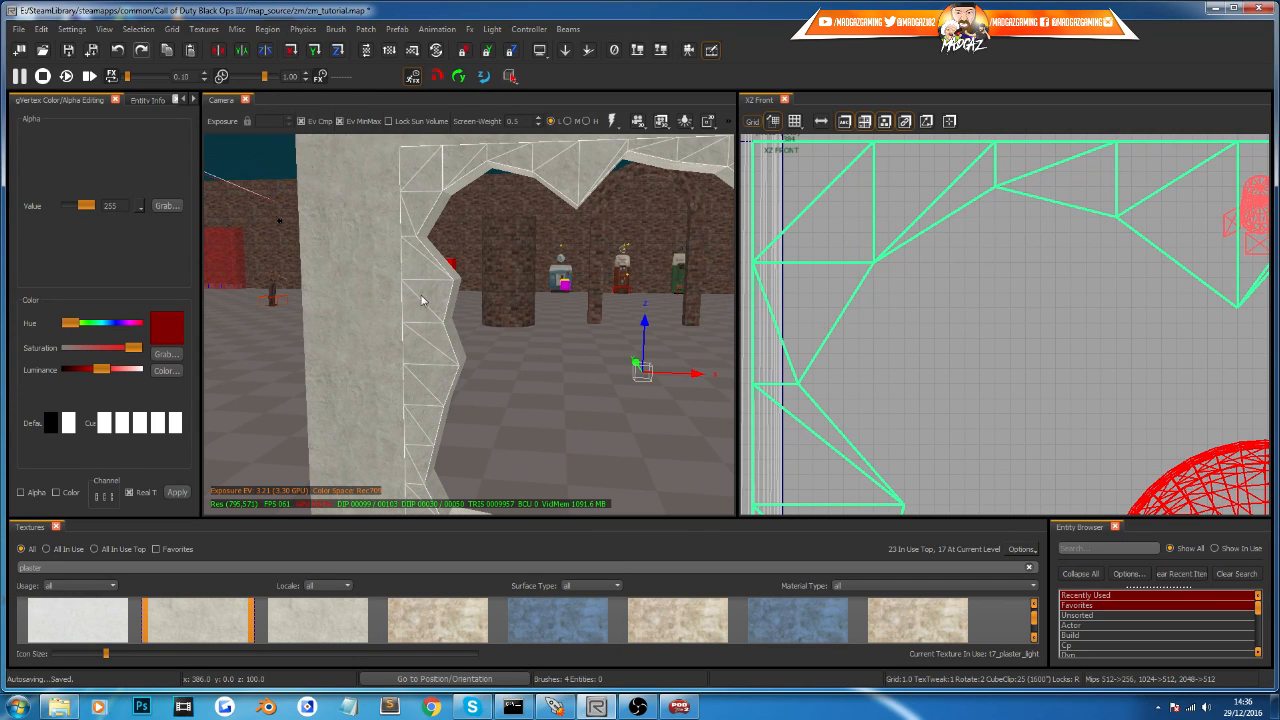
mouse_move(511, 380)
right_mouse_down()
mouse_move(520, 404)
mouse_move(511, 383)
right_mouse_up()
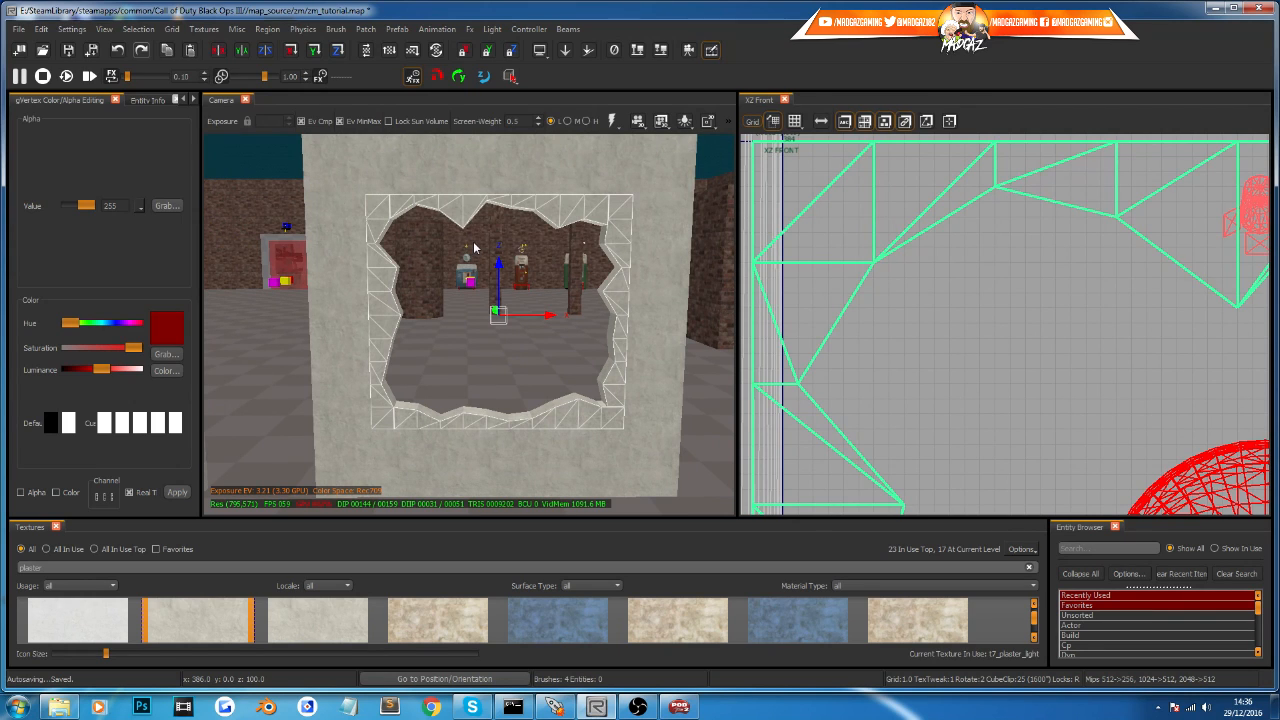
Step: Move the selected strips' outer-edge vertex at X 382, Z 89 outward by 5 units in vertex editing
key("v")
scroll(827, 247, "down", 7)
right_click_drag(881, 297, 912, 268)
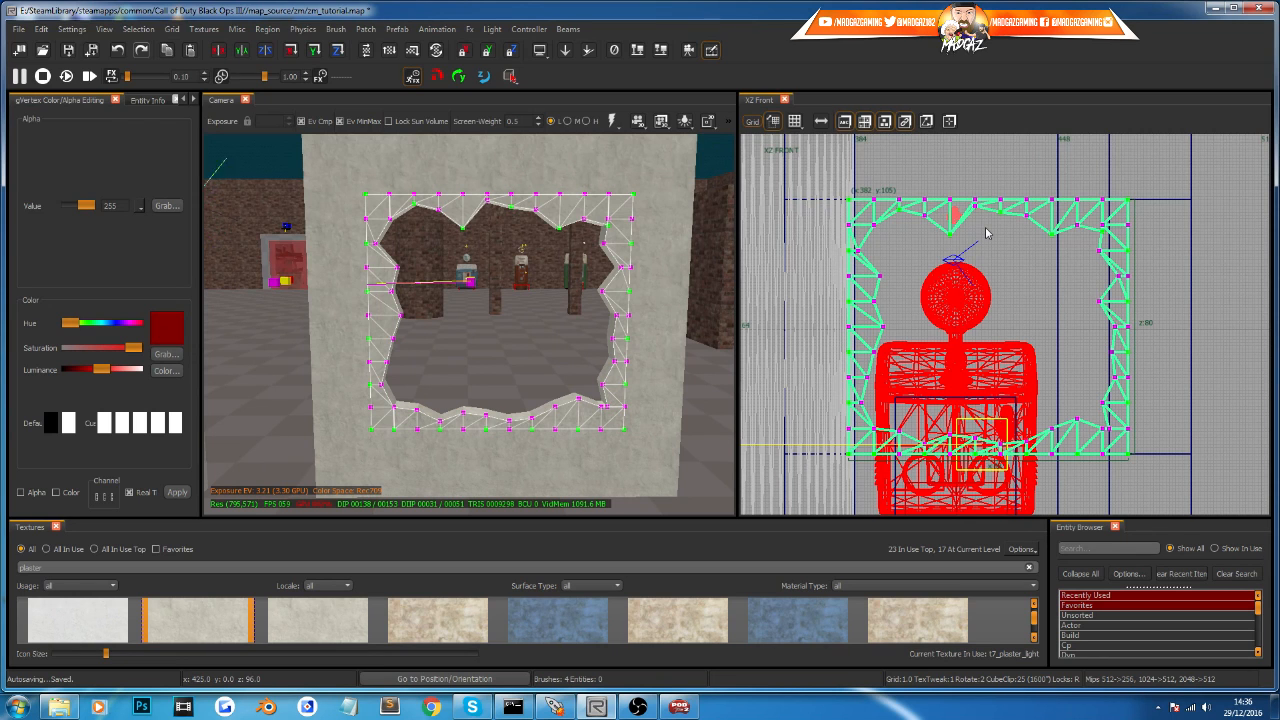
scroll(1006, 287, "up", 5)
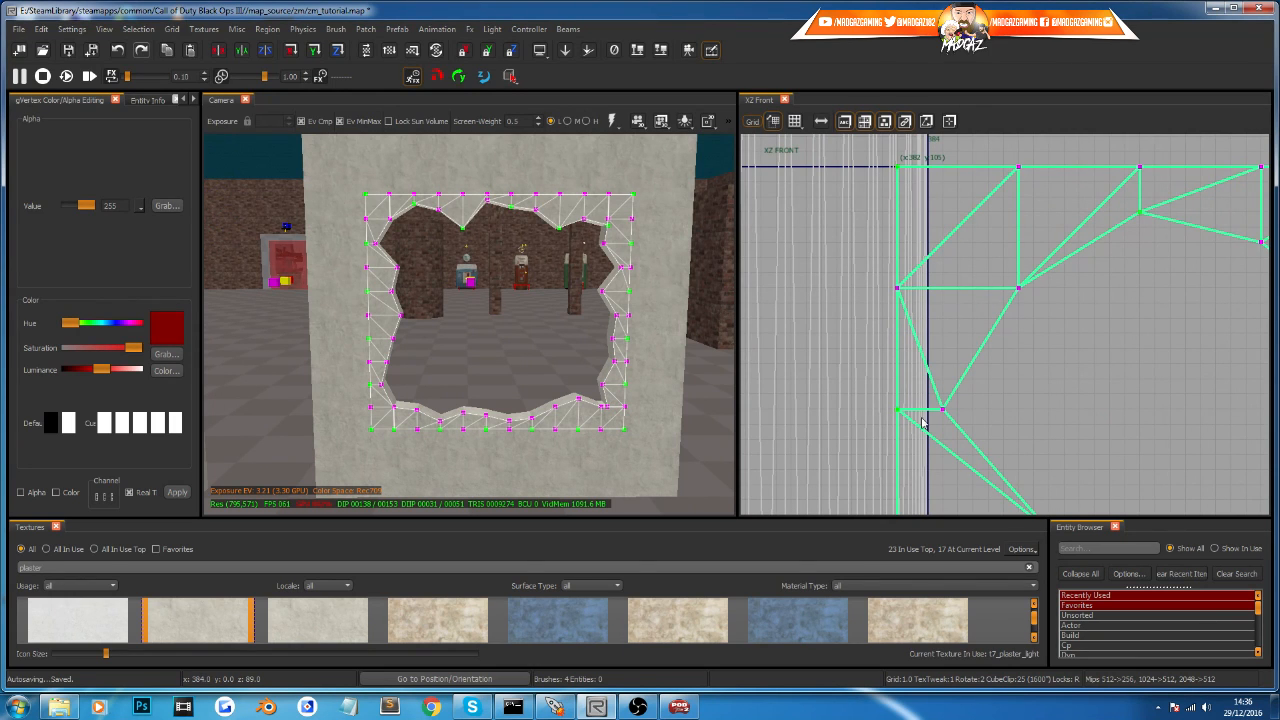
right_click_drag(922, 418, 908, 384)
left_click_drag(906, 336, 950, 387)
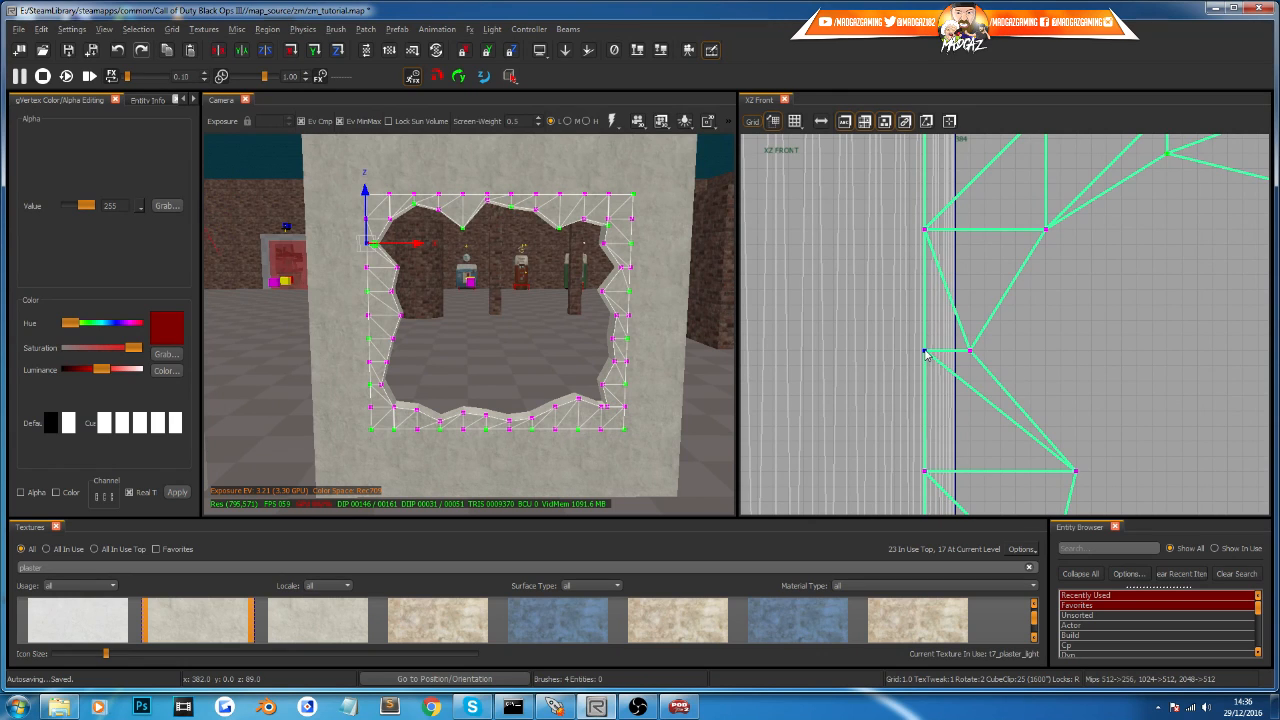
left_click_drag(916, 355, 848, 353)
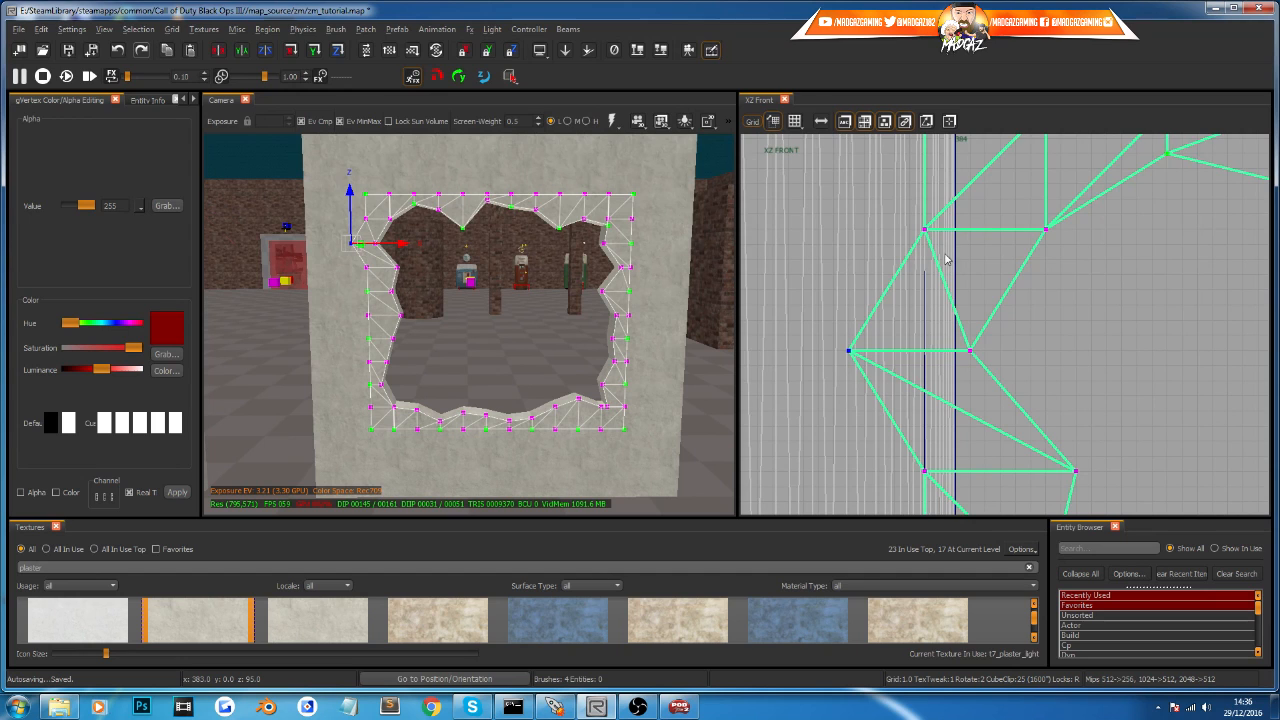
Step: Move the same side strip's outer-edge vertex at Z 73 outward by 2 units
right_click_drag(943, 418, 954, 224)
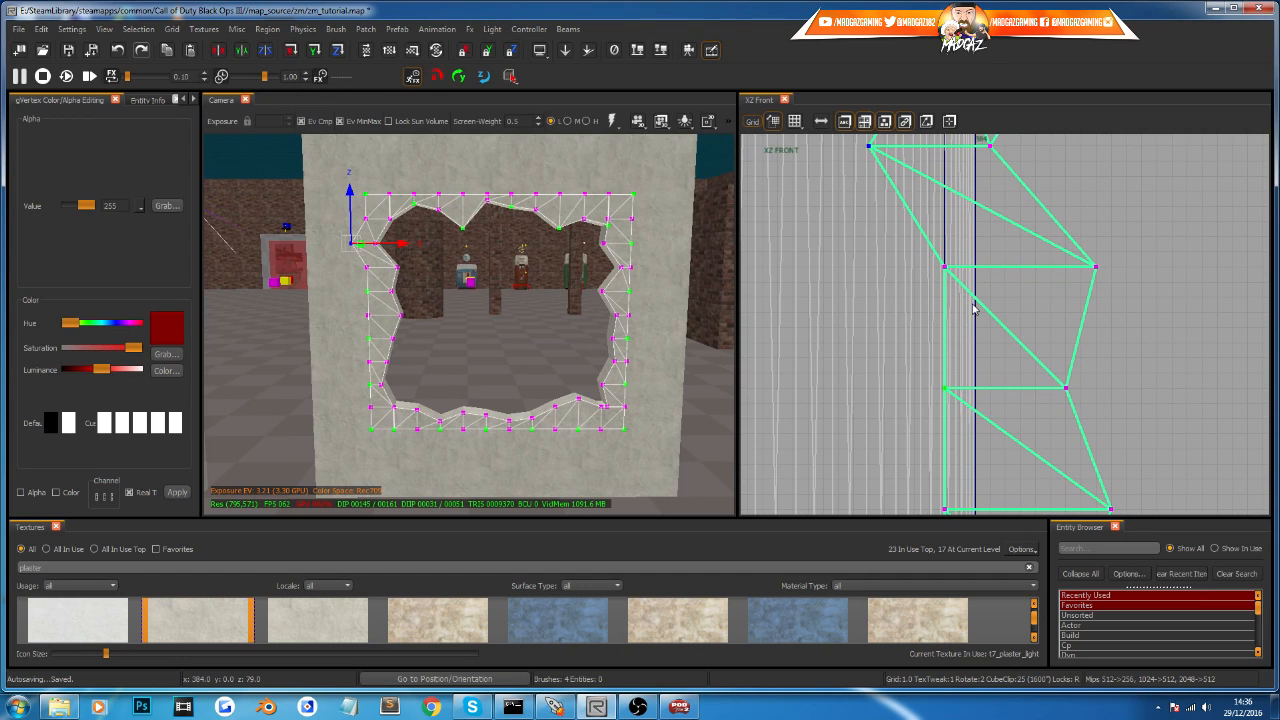
left_click_drag(903, 357, 895, 392)
right_click_drag(895, 392, 942, 179)
left_click_drag(931, 404, 1022, 452)
left_click_drag(1037, 221, 963, 183)
key("Escape")
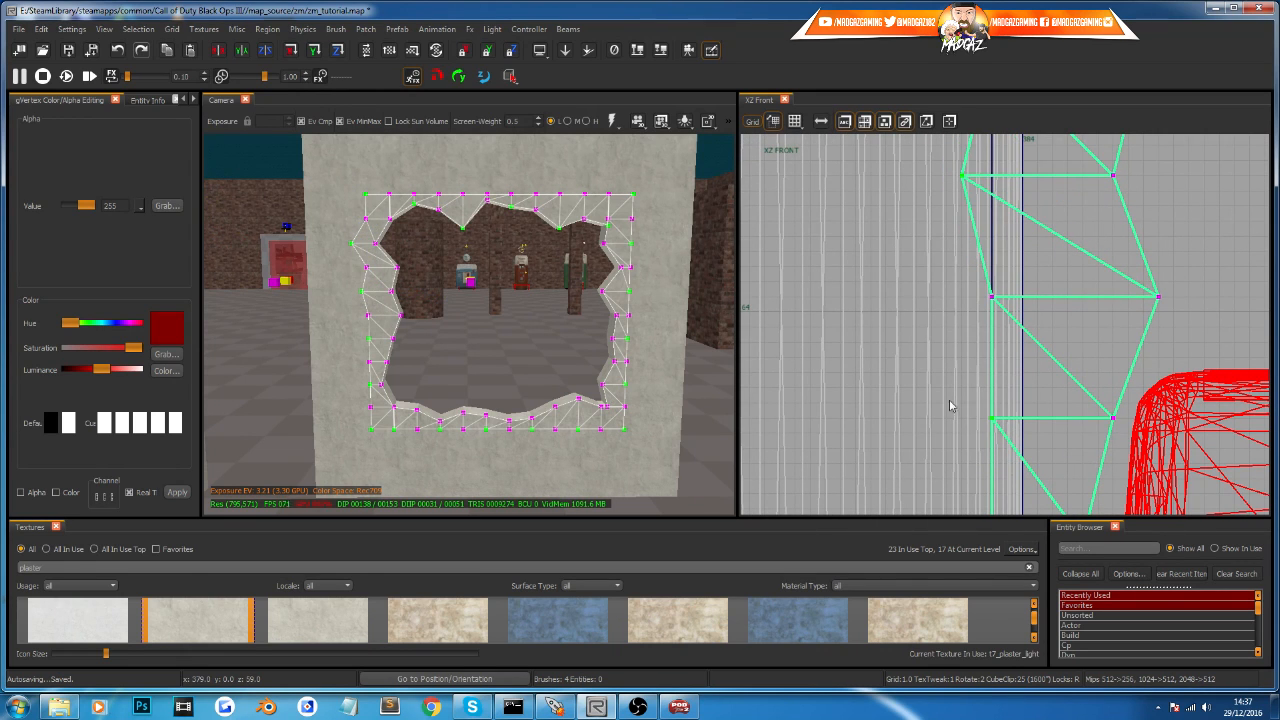
Step: Move the side strip's outer-edge vertices outward, by 5 units at Z 57 and 7 units at Z 49
left_click(992, 420)
left_click_drag(993, 423, 918, 422)
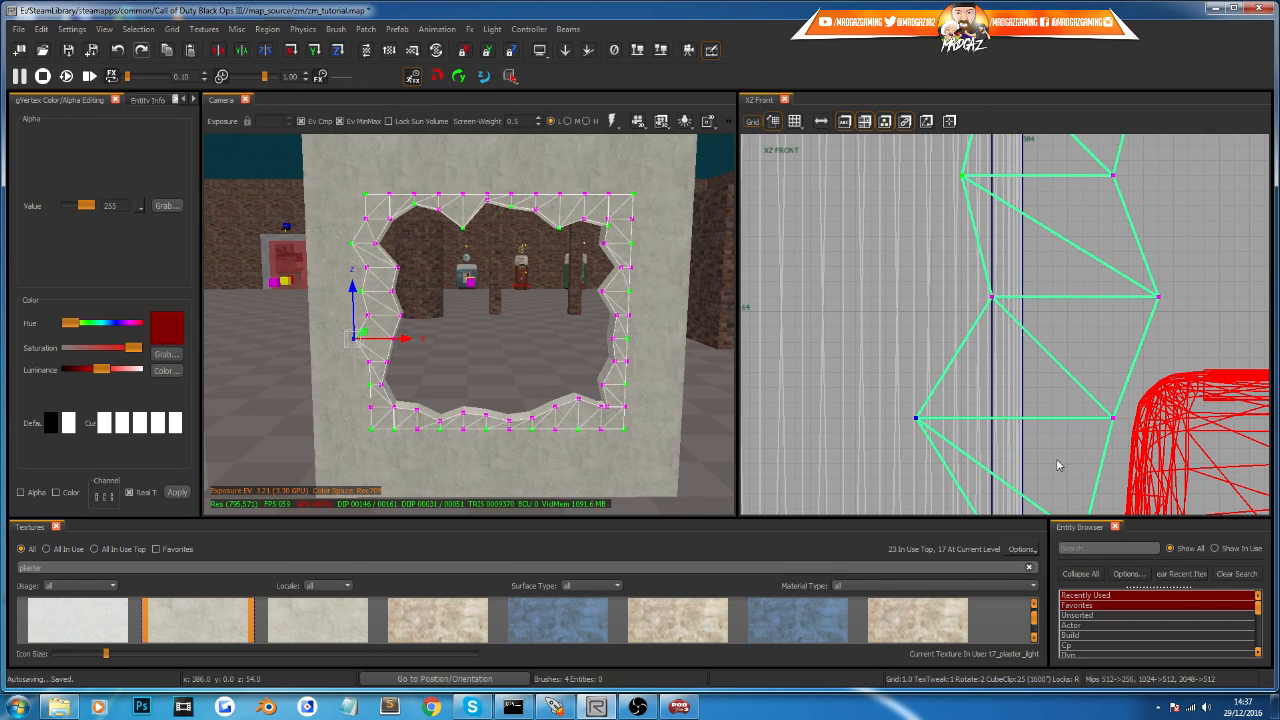
right_click_drag(1063, 466, 1063, 224)
left_click(992, 298)
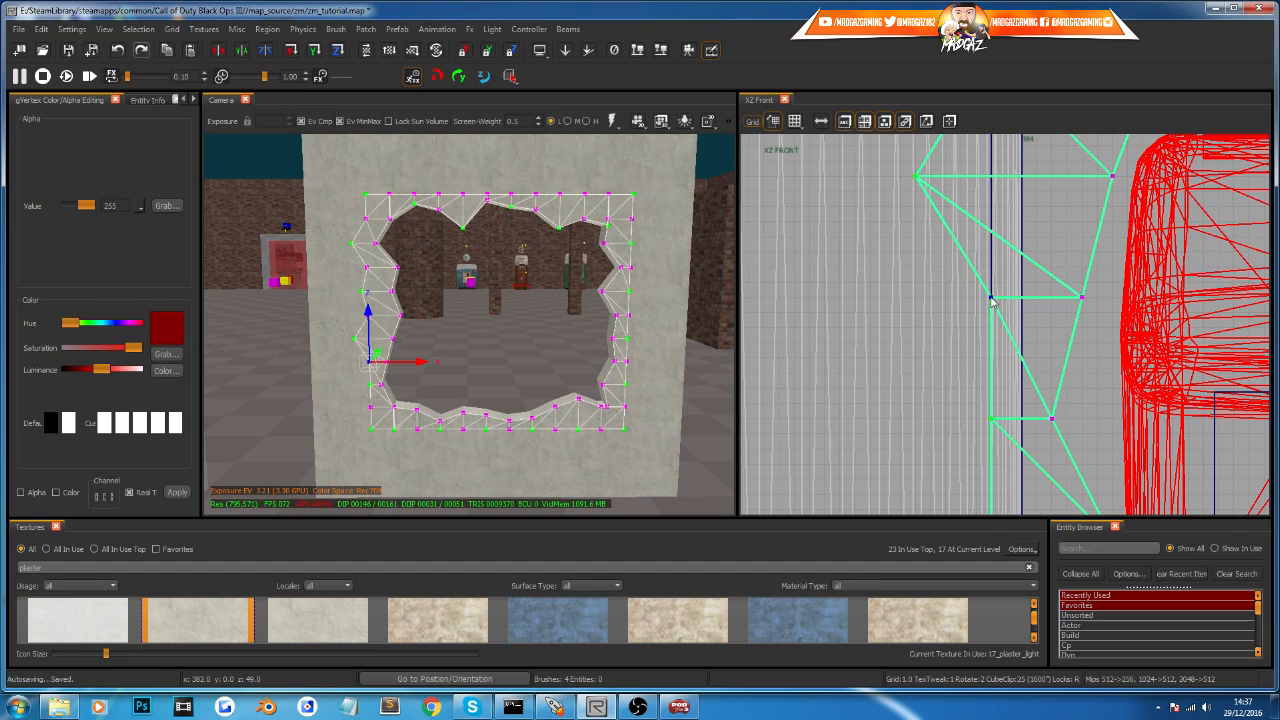
left_click_drag(994, 302, 910, 305)
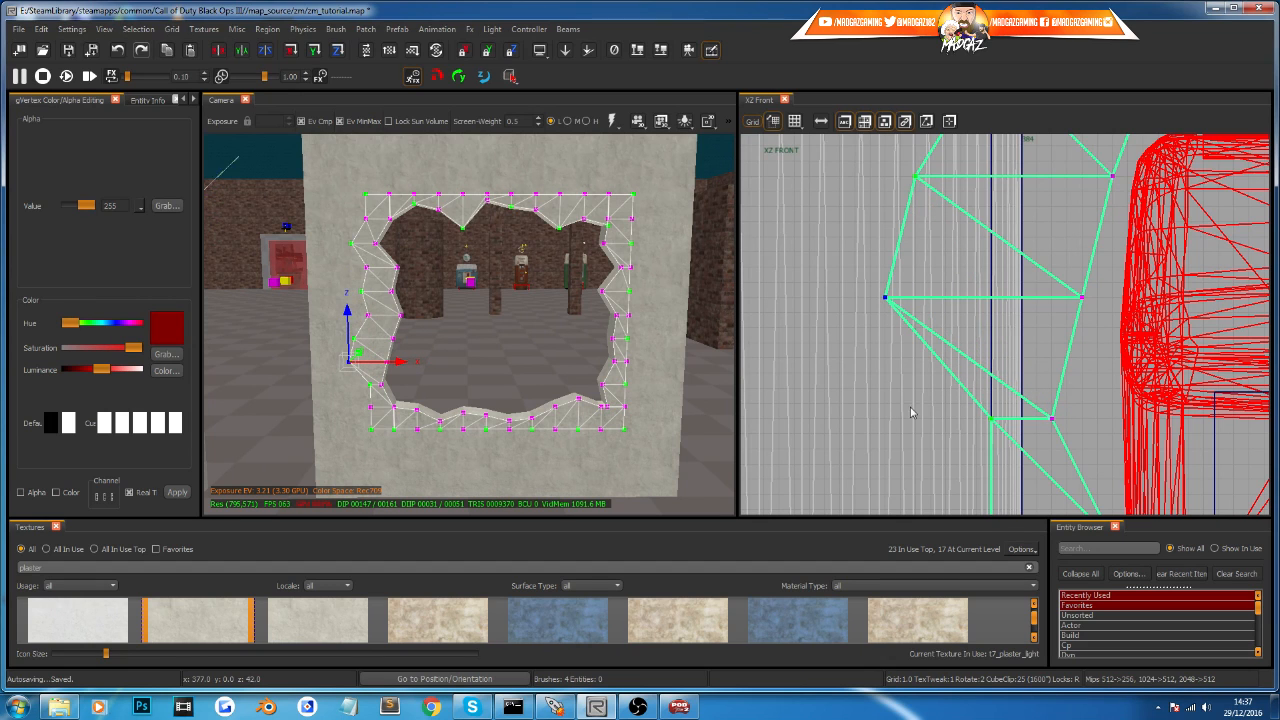
Step: Move the outer-edge vertex at Z 41 outward by 7 units and the one at Z 33 outward 6 and down 2 units
right_click_drag(918, 435, 921, 297)
left_click(983, 281)
left_click_drag(983, 281, 880, 280)
right_click_drag(1012, 434, 999, 338)
left_click(968, 305)
left_click_drag(968, 305, 883, 340)
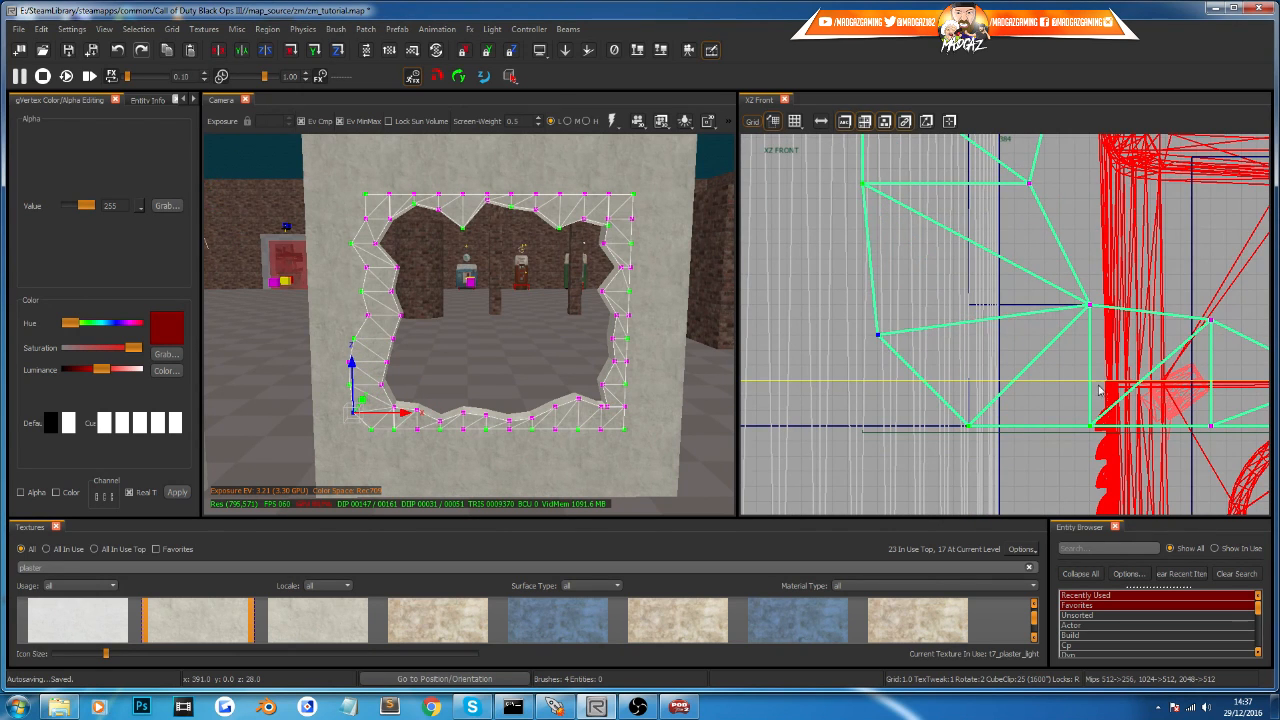
Step: Move the outer-edge vertices of the bottom, opposite side and top strips outward by irregular amounts to finish the ragged outline
right_click_drag(1164, 443, 1098, 388)
left_click(1028, 374)
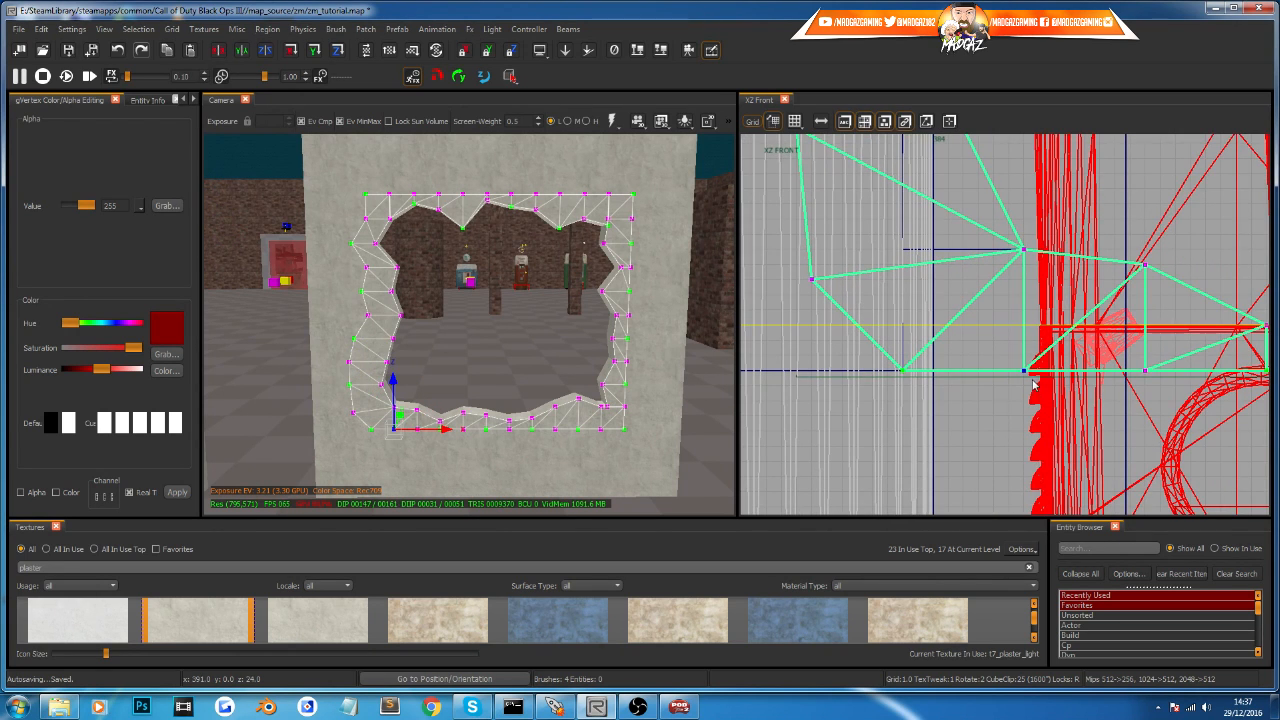
left_click_drag(1024, 374, 1024, 421)
right_click_drag(1024, 421, 925, 291)
left_click_drag(896, 280, 938, 330)
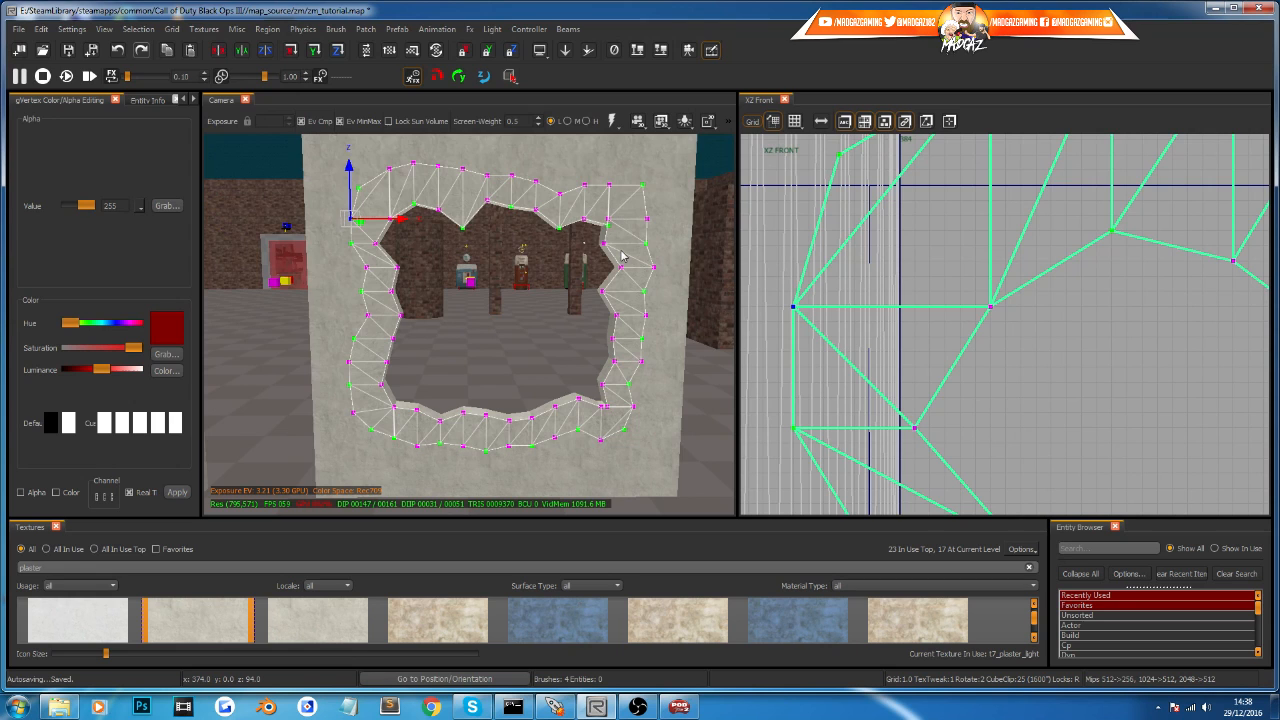
right_click_drag(622, 254, 590, 270)
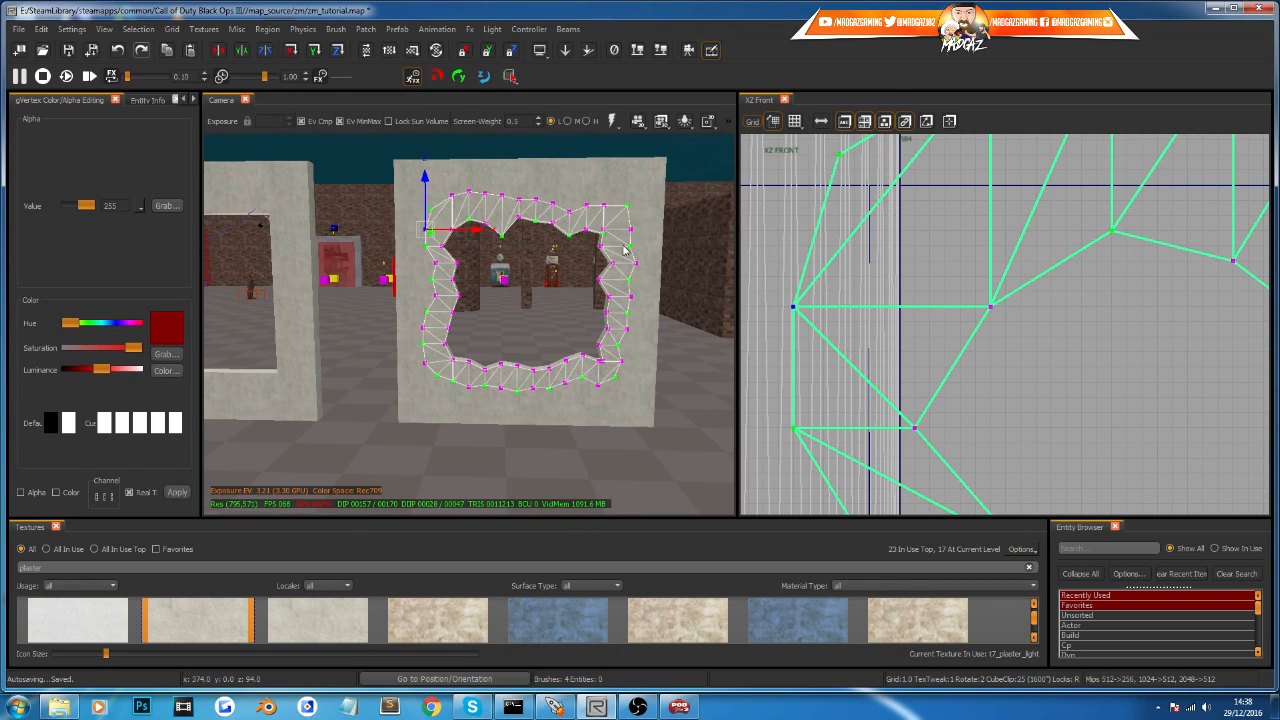
Step: Leave vertex editing, enlarge the texture browser and search it for "plaster blend"
key("v")
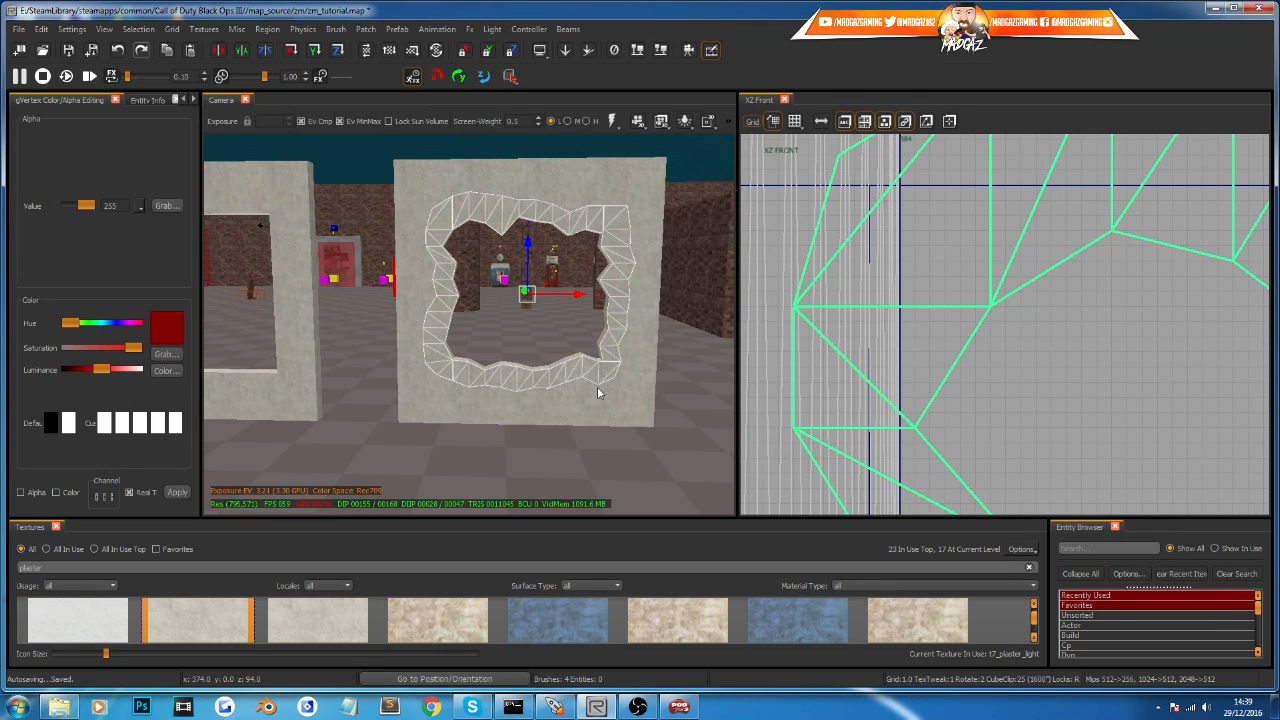
left_click_drag(899, 517, 899, 405)
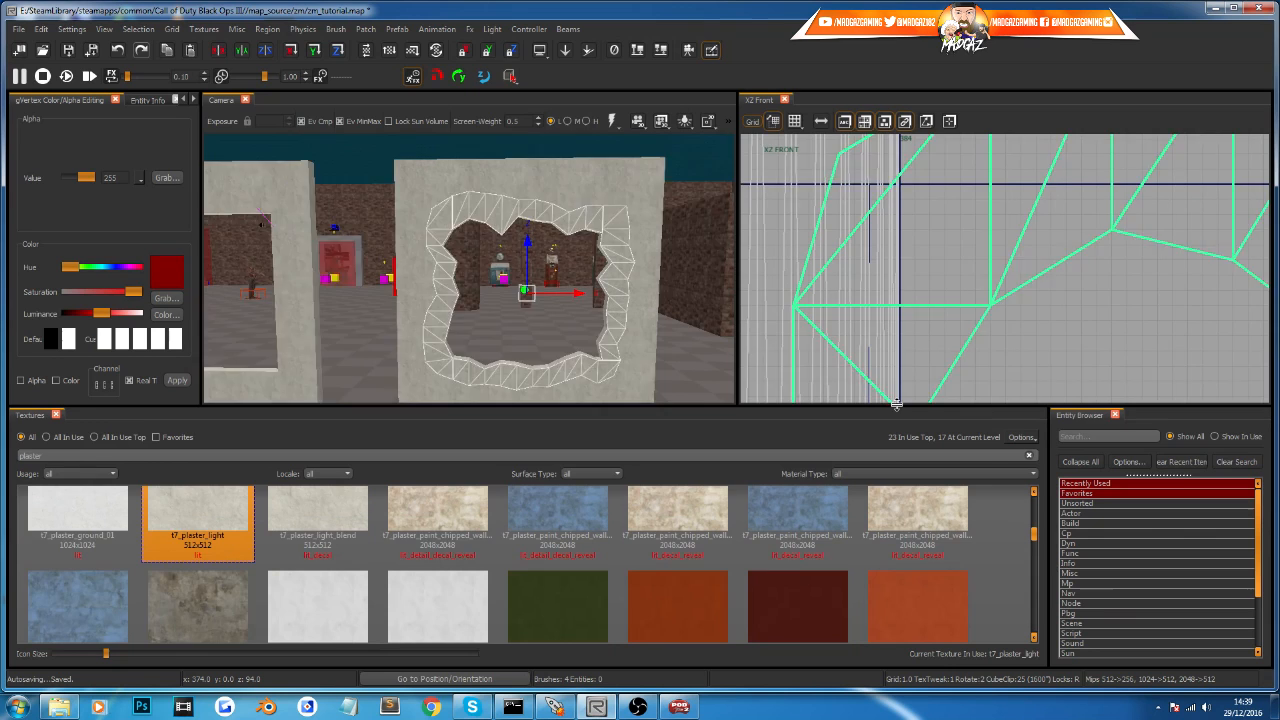
scroll(295, 576, "down", 2)
left_click(111, 452)
type("blend")
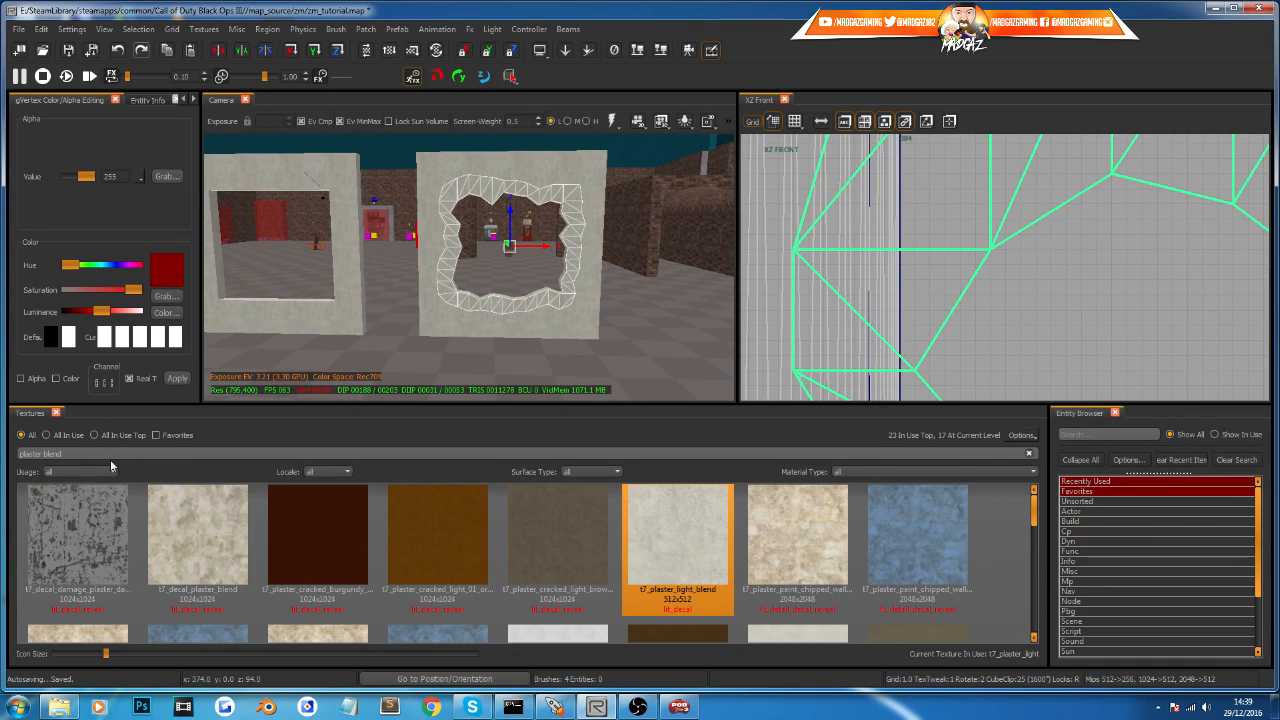
scroll(445, 540, "down", 6)
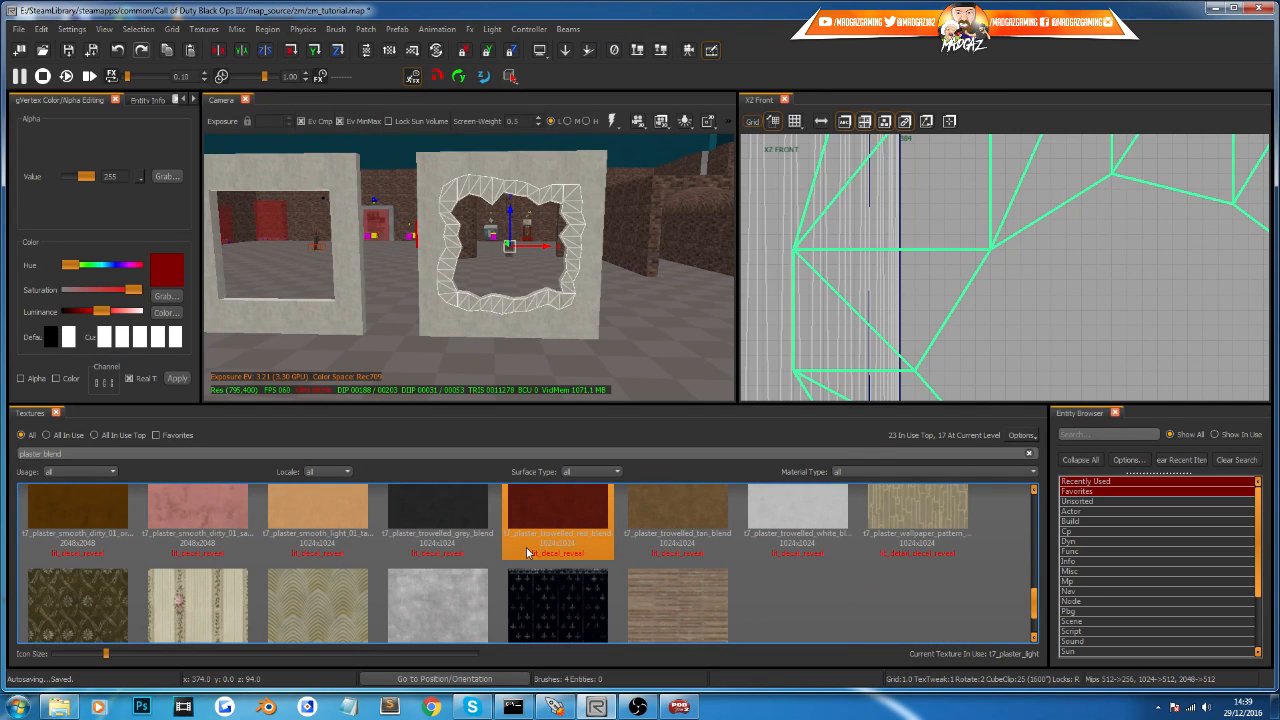
scroll(526, 545, "up", 6)
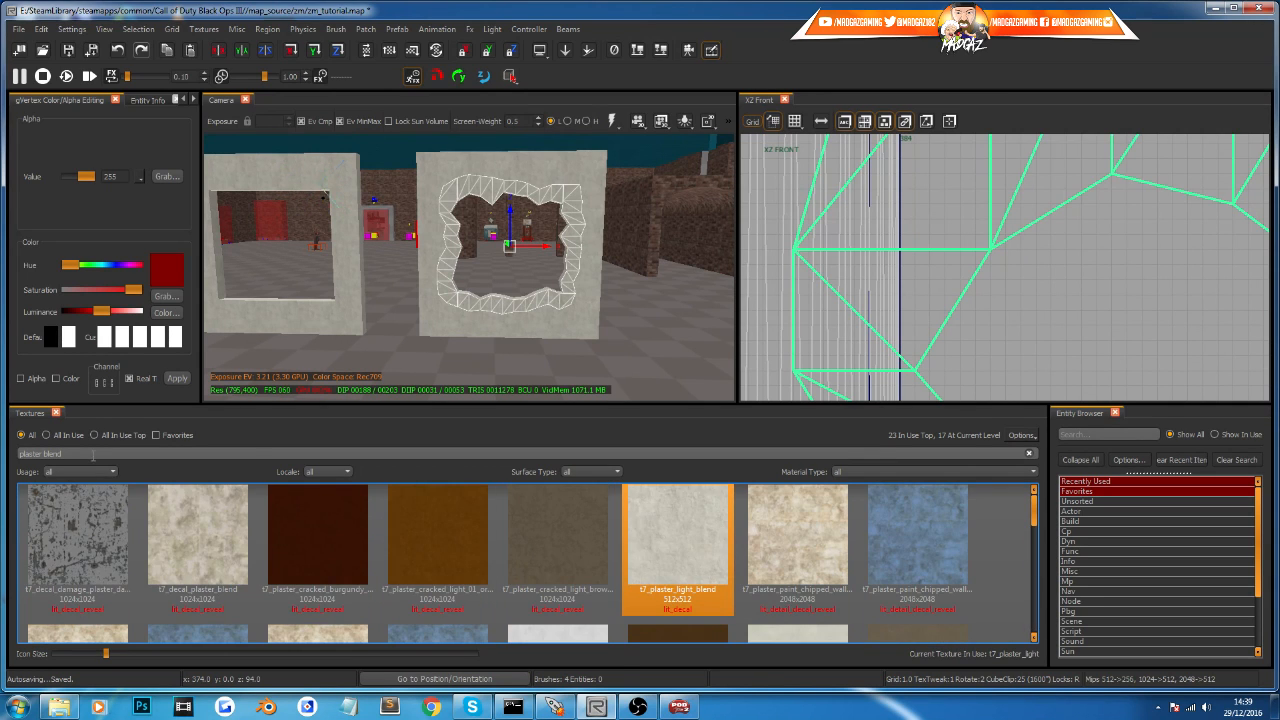
Step: Change the texture search to "blend concrete" and apply t7_concrete_wall_damaged_01_blend to the selected terrain patches
left_click_drag(43, 456, 2, 428)
key("BackSpace")
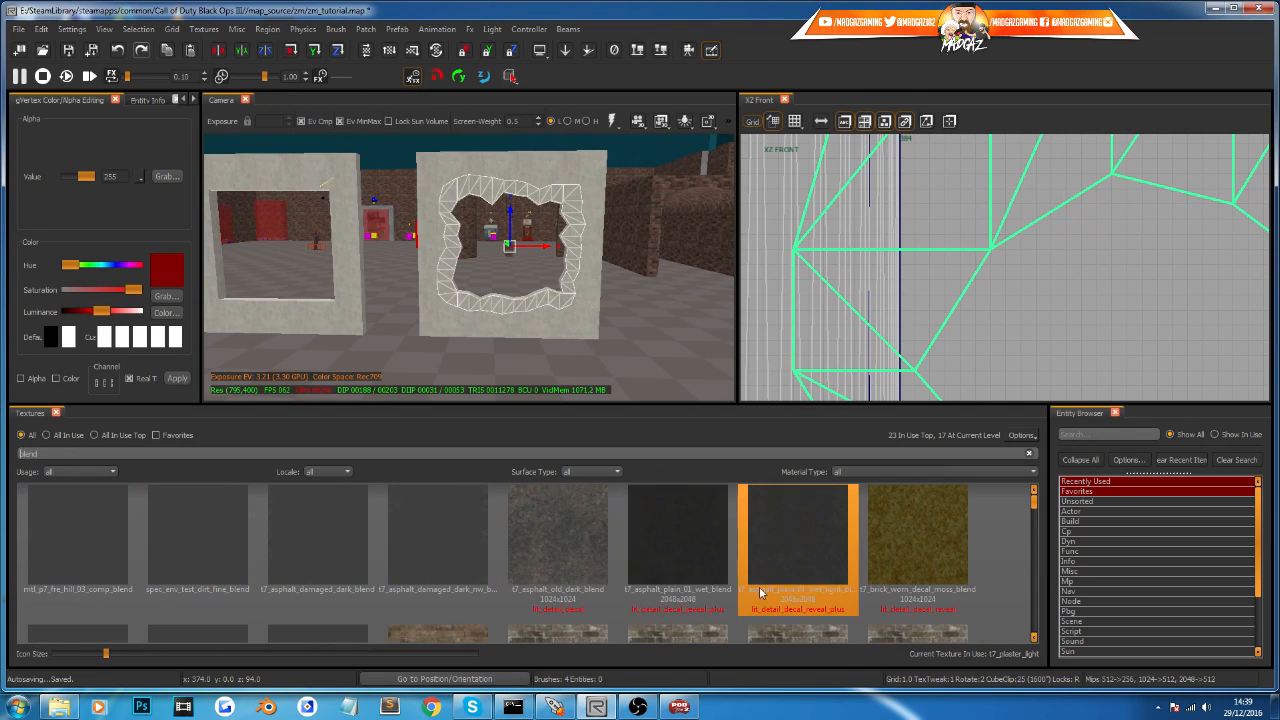
scroll(747, 556, "down", 2)
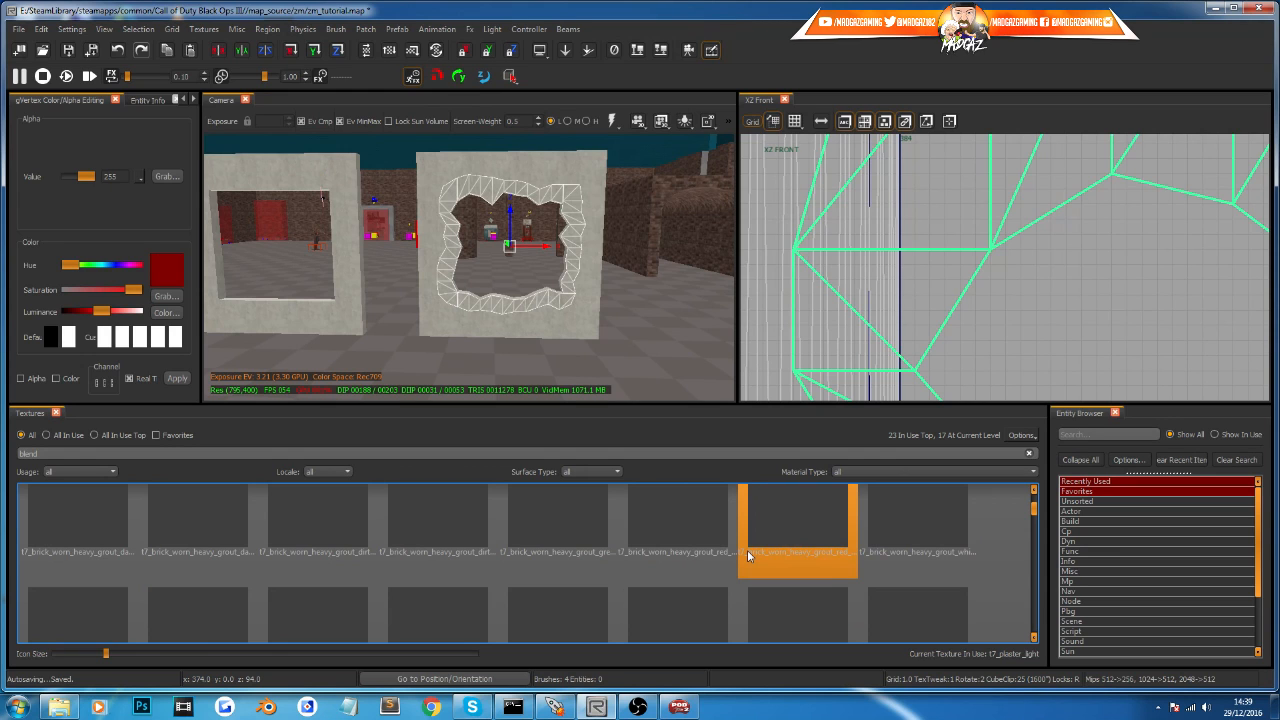
scroll(676, 516, "down", 2)
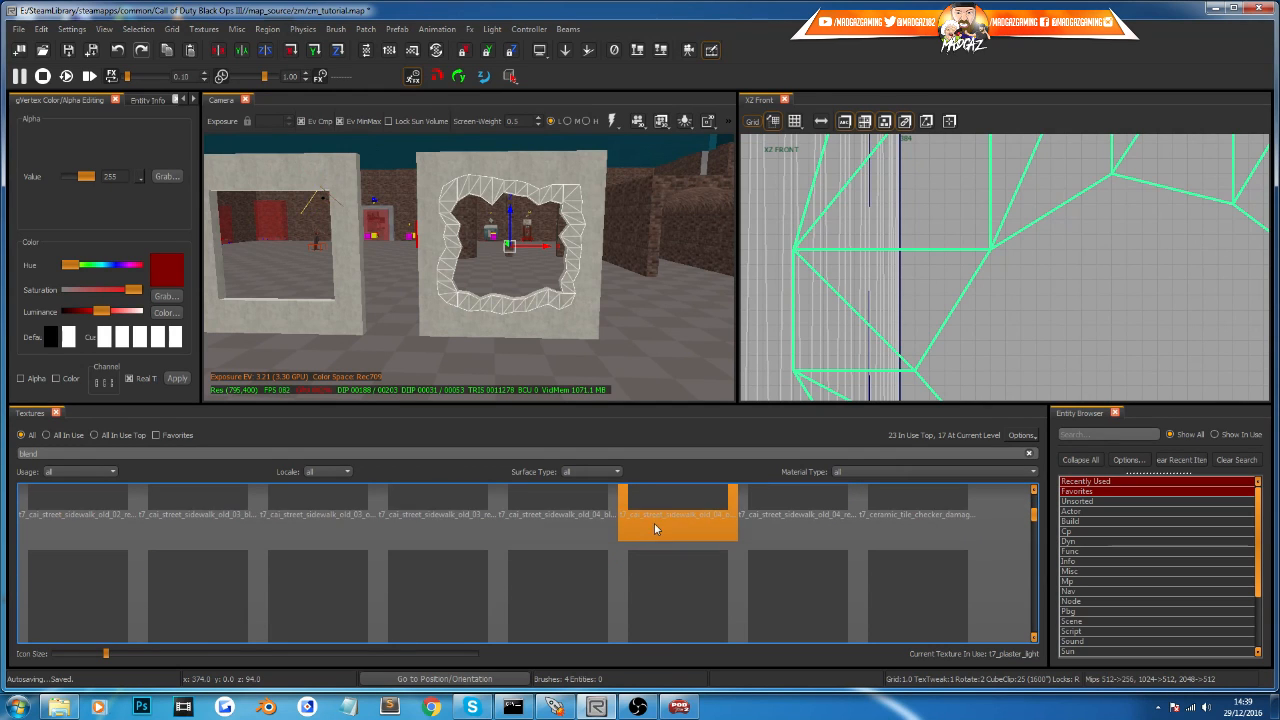
type("concrete")
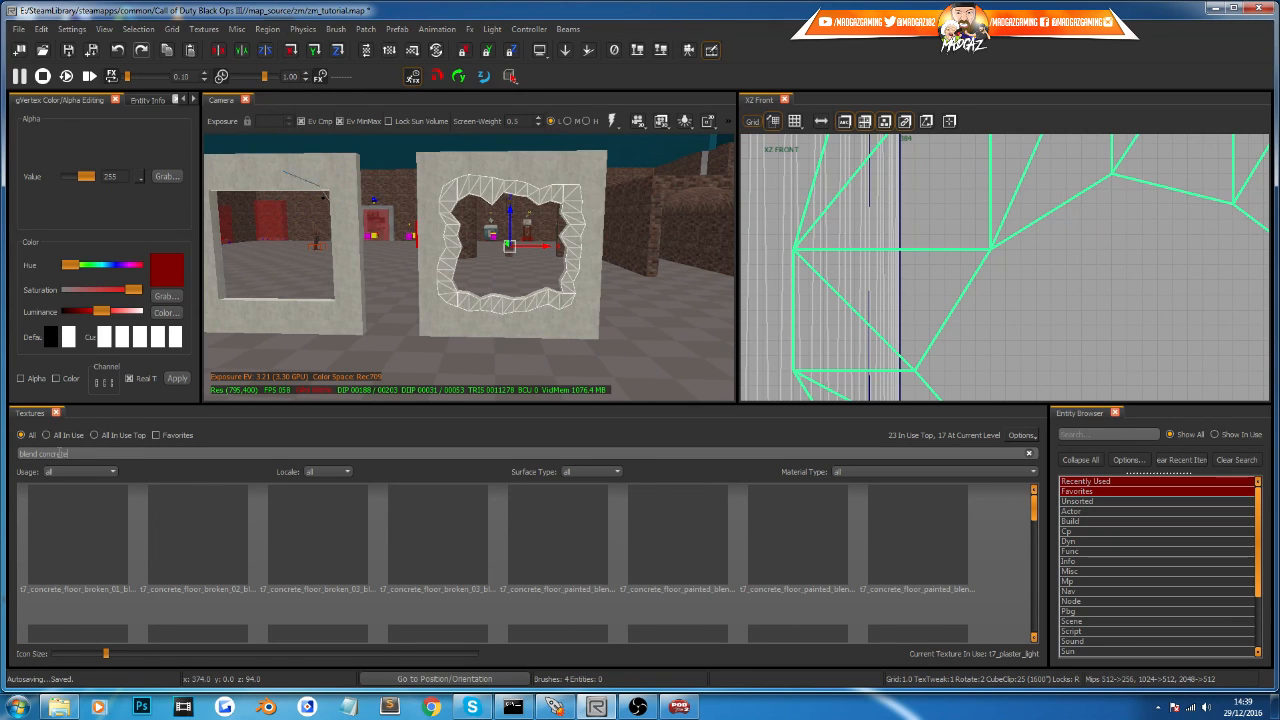
scroll(540, 560, "down", 5)
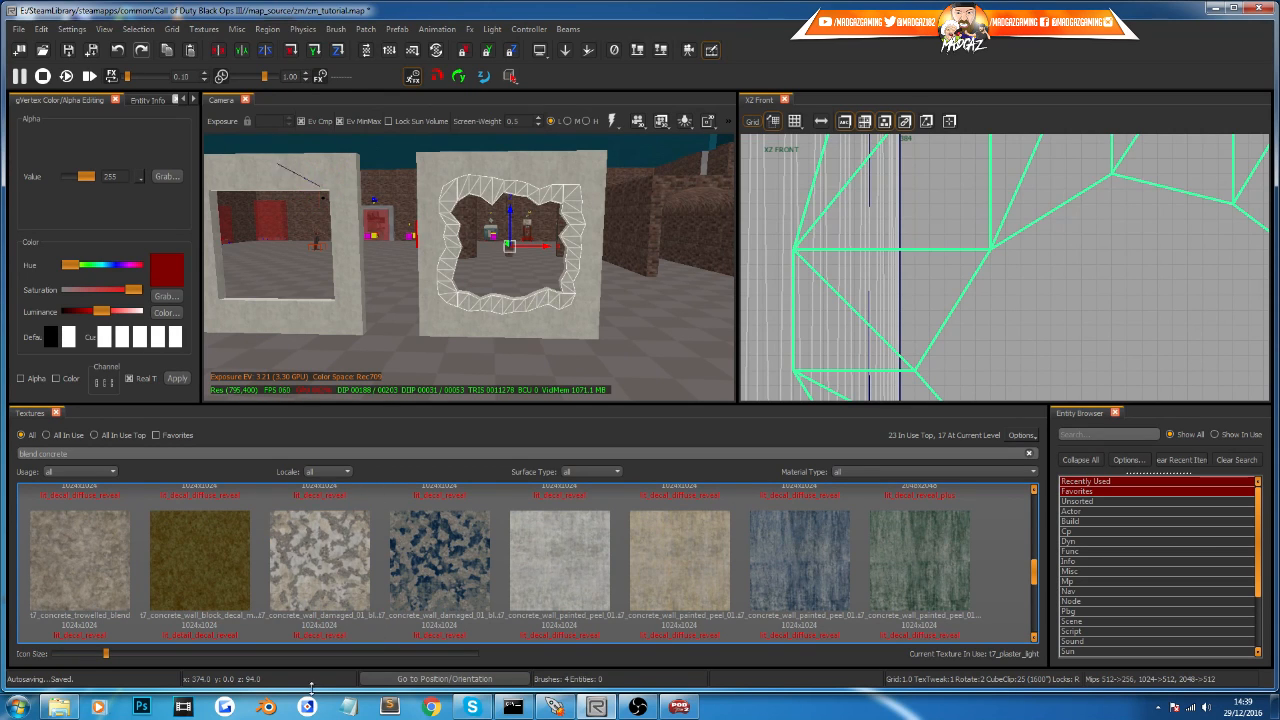
left_click(333, 581)
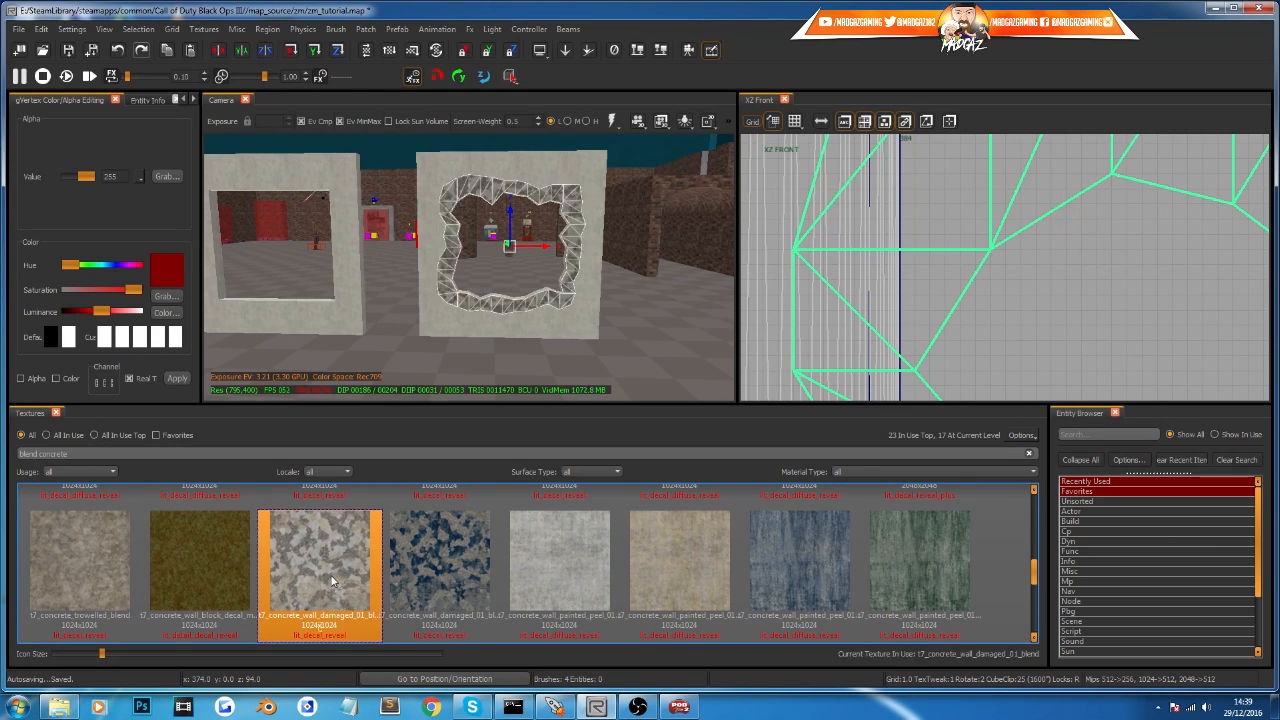
Step: Widen the vertex color/alpha editing area and re-enter vertex editing on the terrain patches around the opening
key("w")
right_click_drag(470, 268, 510, 268)
key("s")
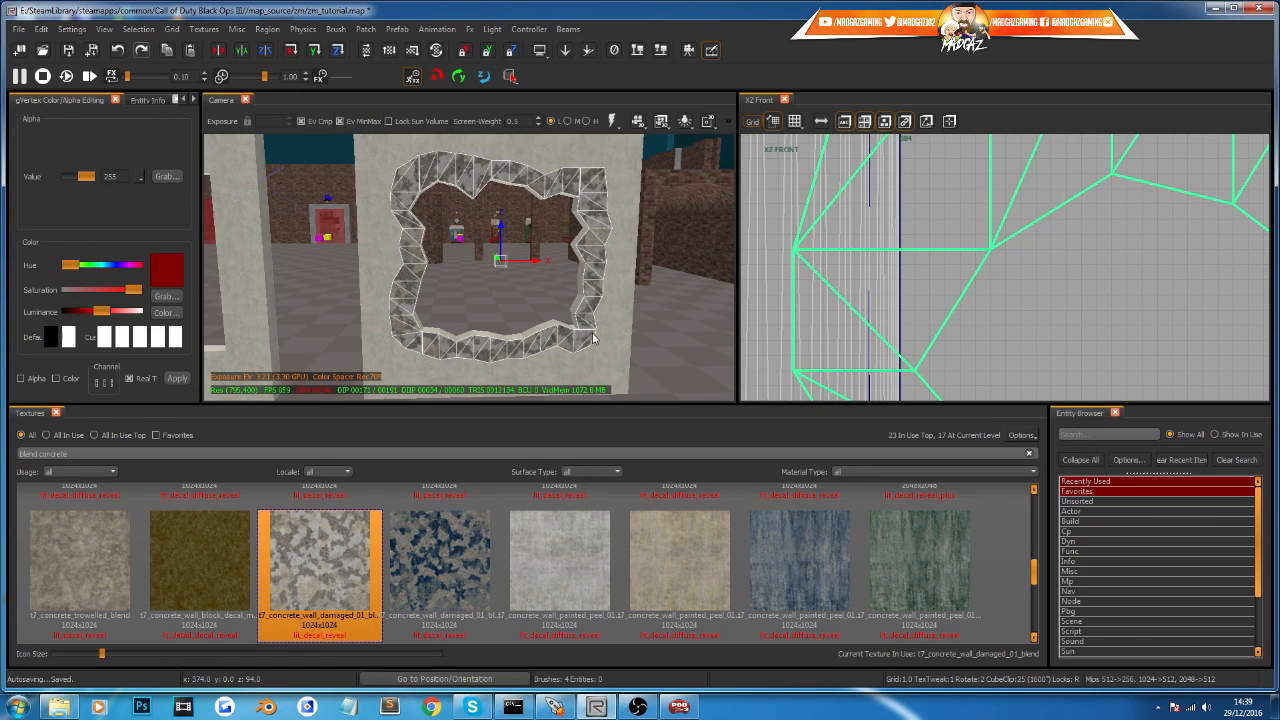
left_click_drag(201, 262, 231, 262)
key("v")
right_click_drag(476, 262, 476, 320)
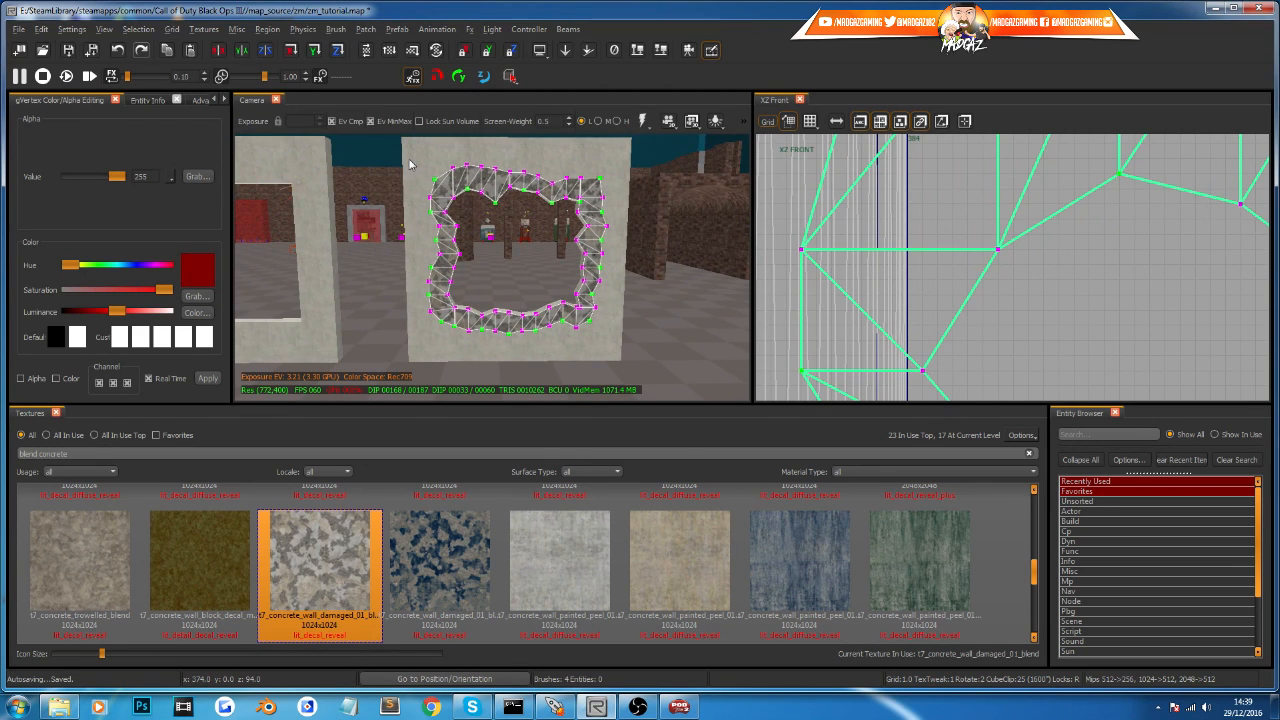
scroll(868, 290, "down", 5)
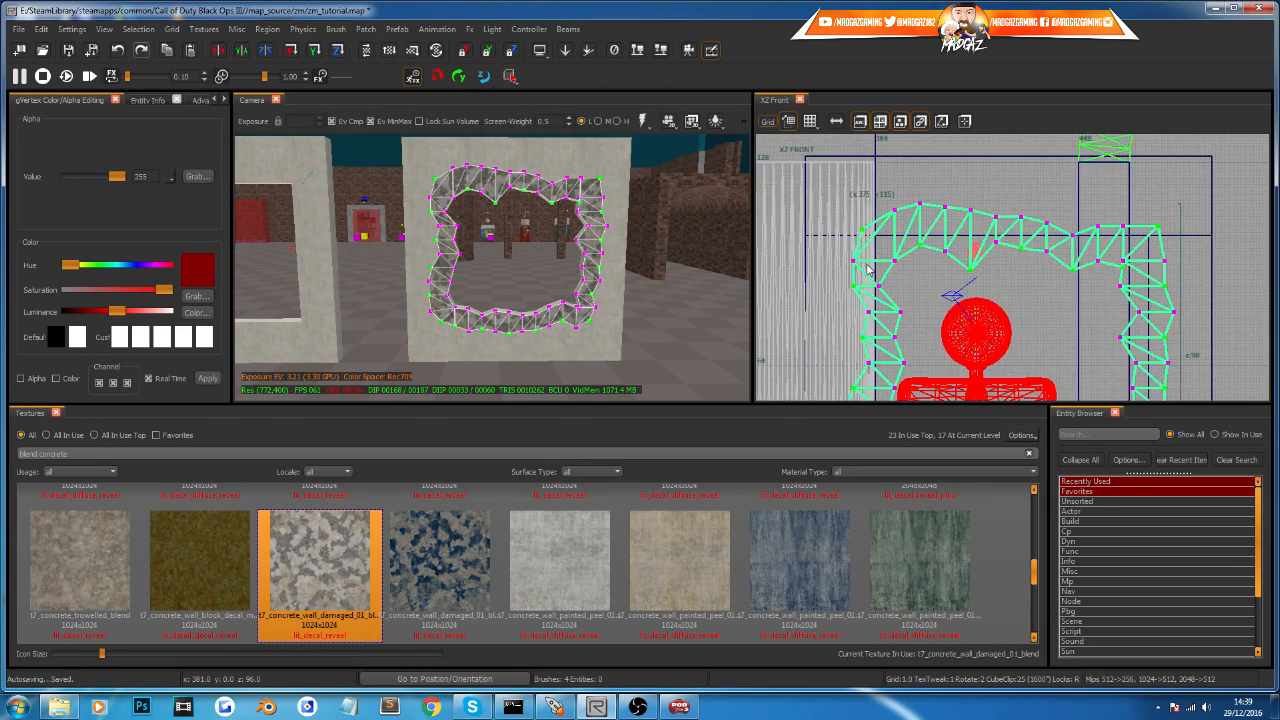
Step: Select the outer vertices of the left side strip, enable alpha editing and apply an alpha value of 0
left_click_drag(830, 167, 865, 333)
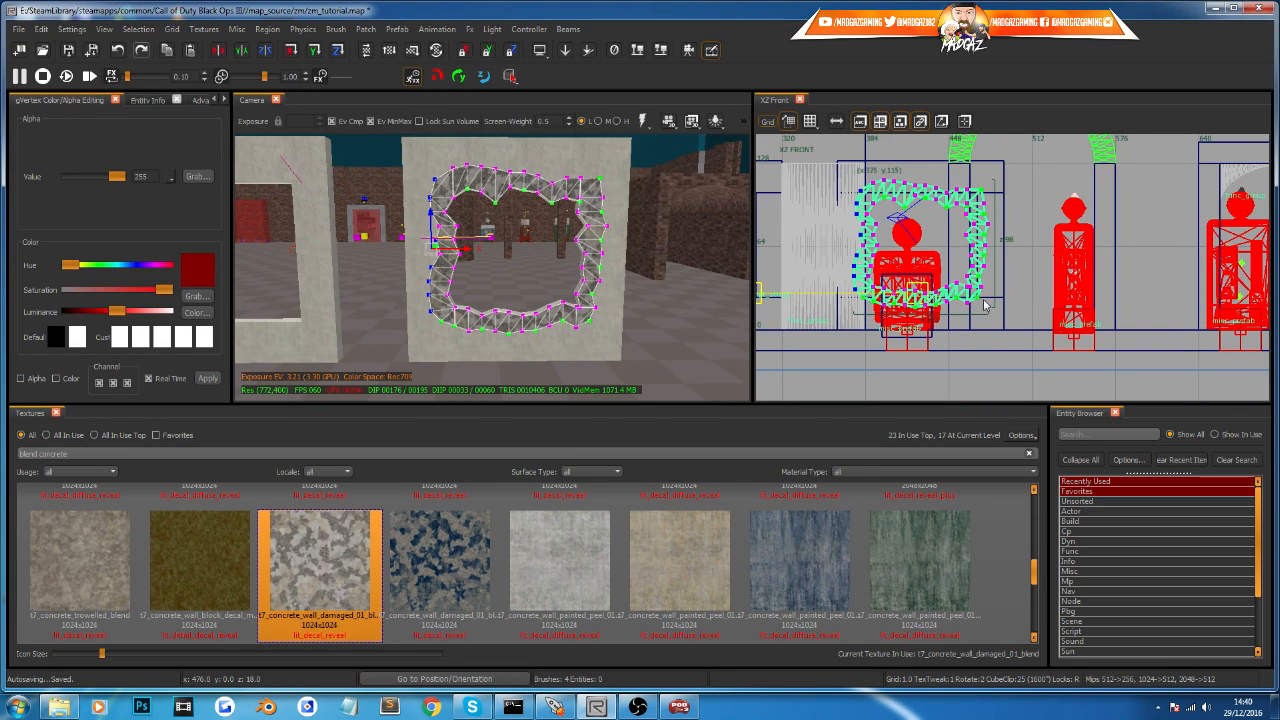
left_click_drag(842, 172, 866, 327)
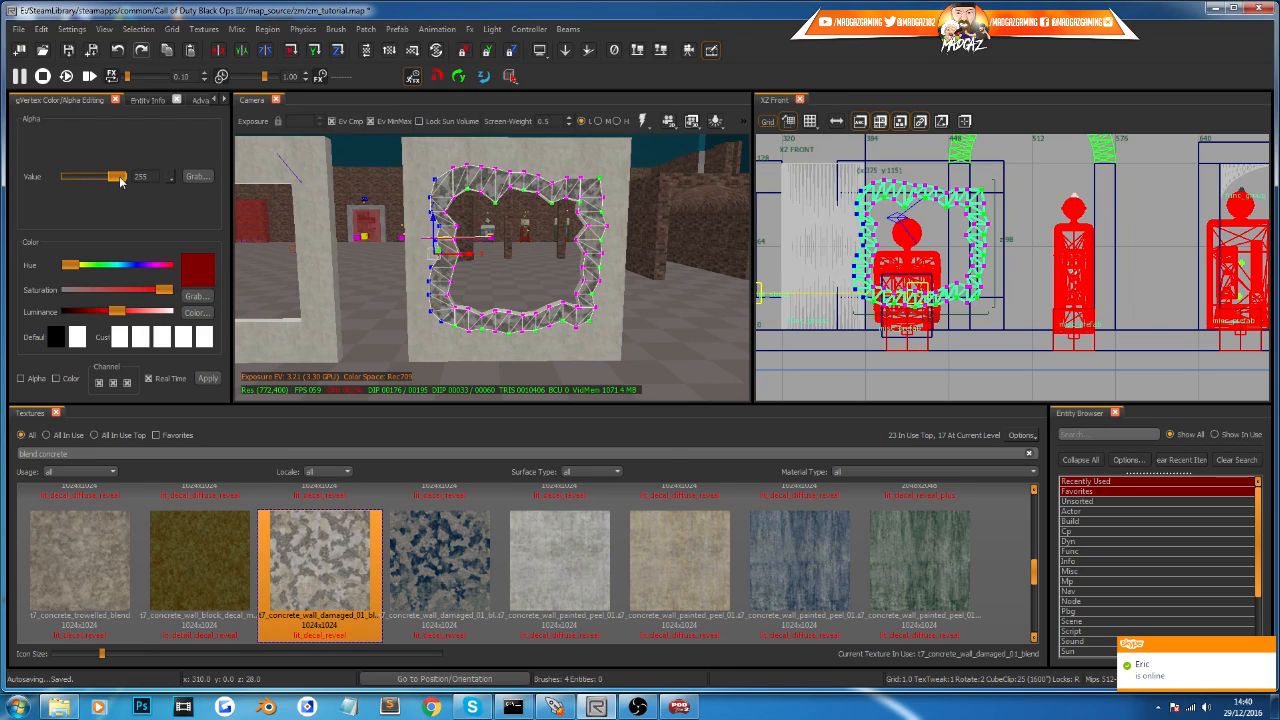
left_click_drag(120, 180, 28, 183)
left_click(21, 379)
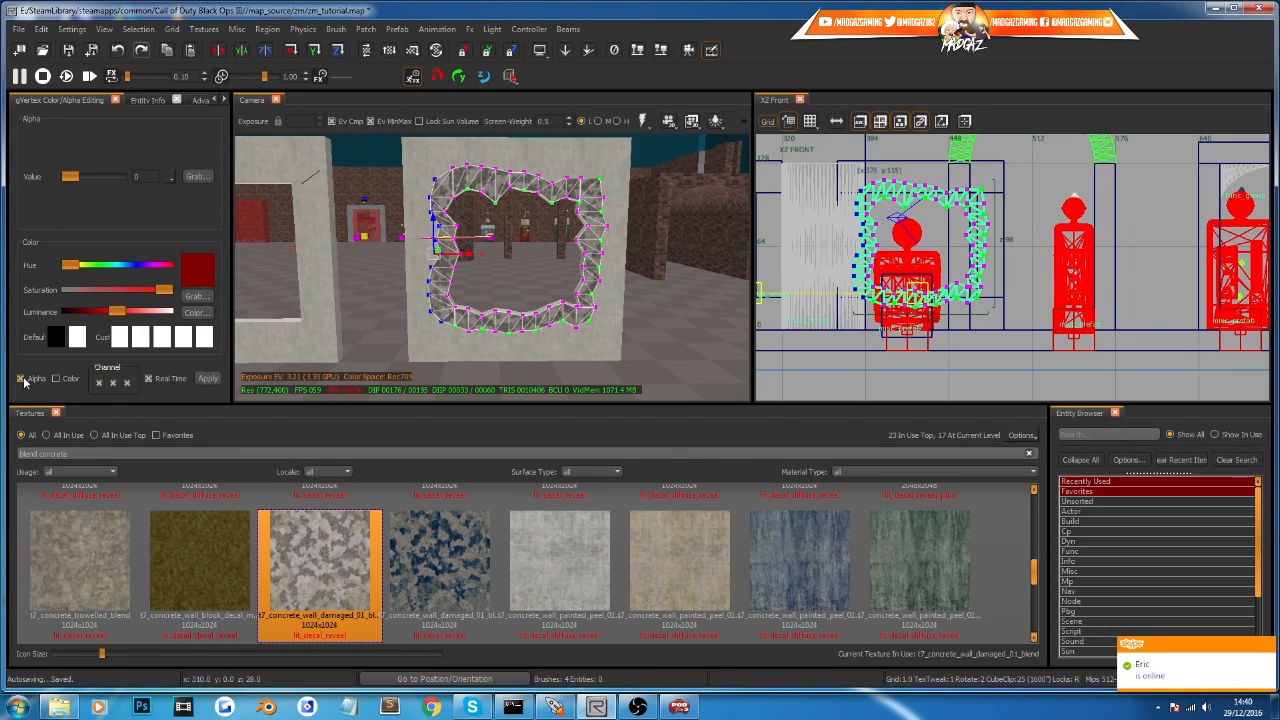
left_click(207, 381)
right_click_drag(420, 290, 434, 236)
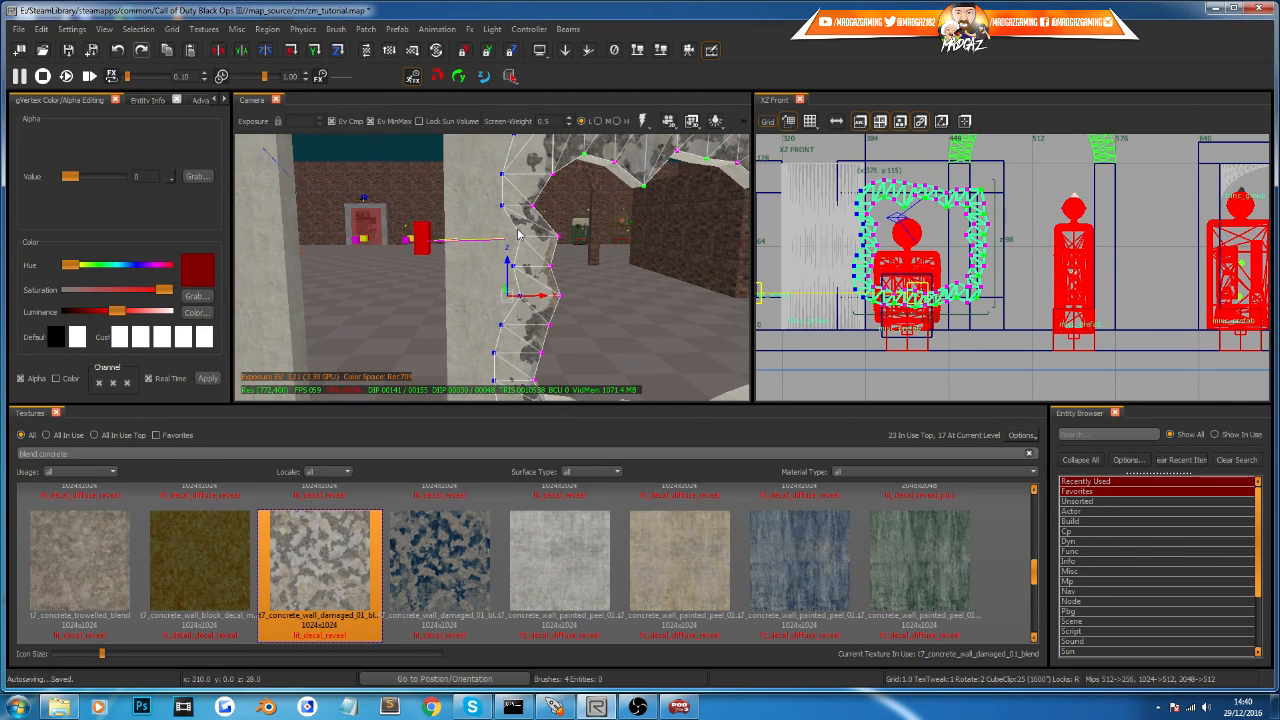
right_click_drag(522, 272, 522, 322)
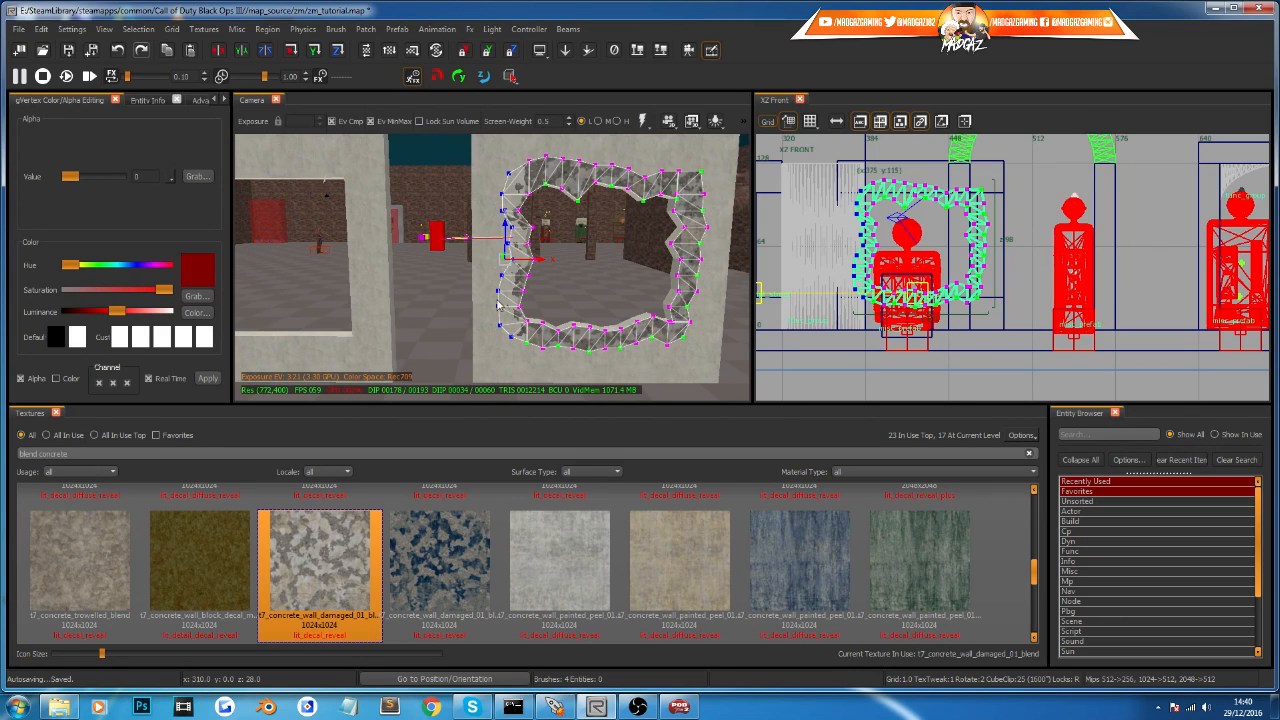
Step: Set the alpha value to 11 and apply it to the bottom strip's outer vertices
mouse_move(68, 176)
left_mouse_down()
mouse_move(108, 175)
mouse_move(73, 176)
left_mouse_up()
key("Escape")
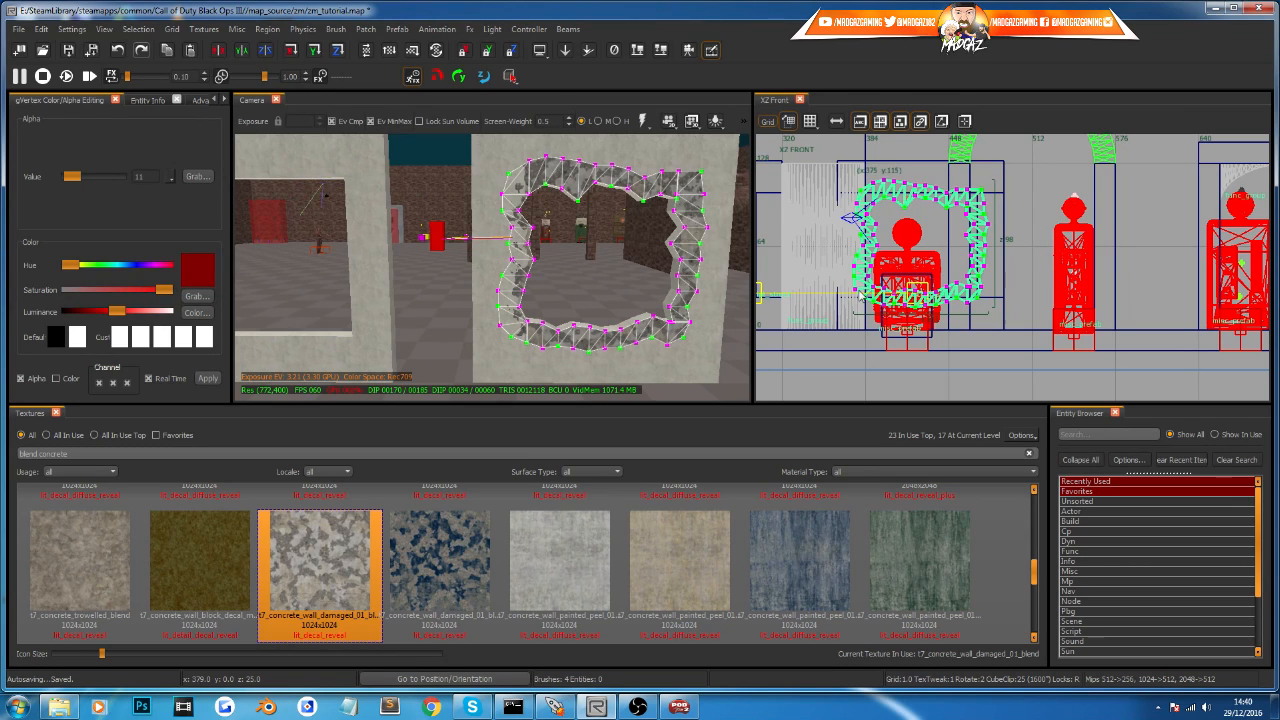
left_click_drag(856, 303, 993, 326)
left_click_drag(838, 295, 987, 328)
left_click(214, 378)
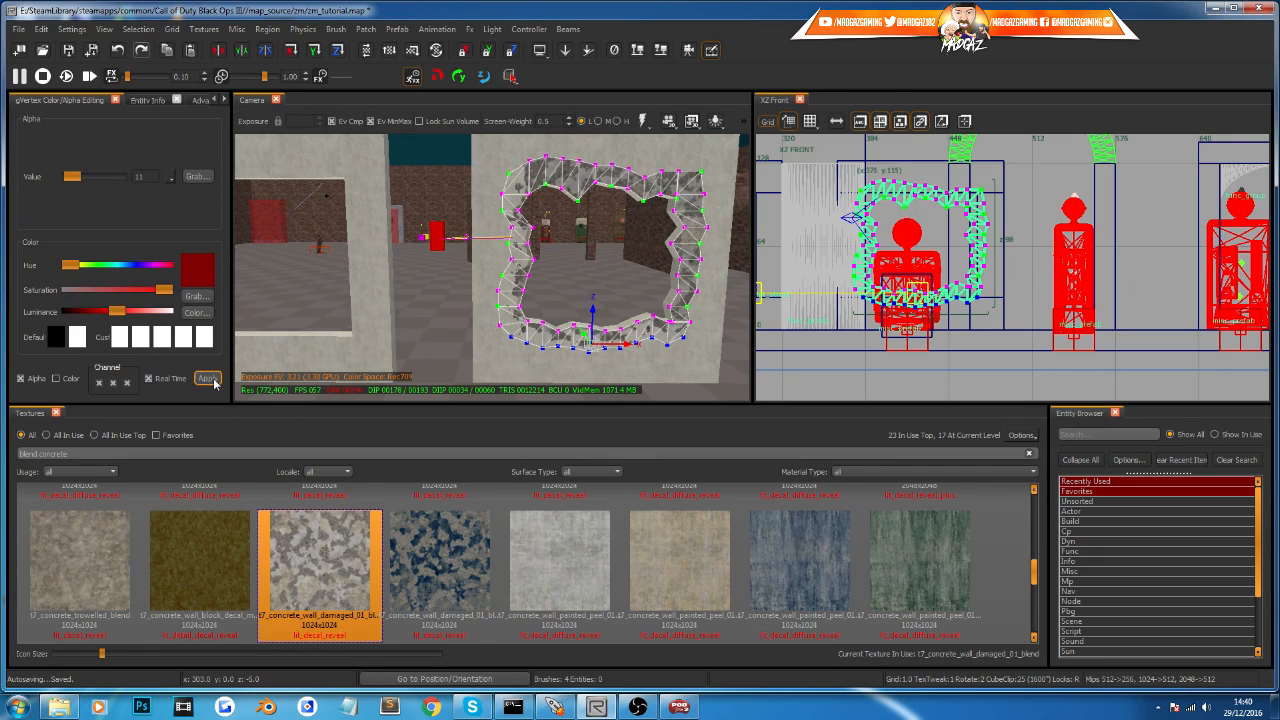
Step: Apply the alpha value of 11 to the outer vertices of the right side strip and the top strip
left_click_drag(979, 175, 1005, 331)
left_click_drag(1005, 167, 975, 335)
left_click(210, 378)
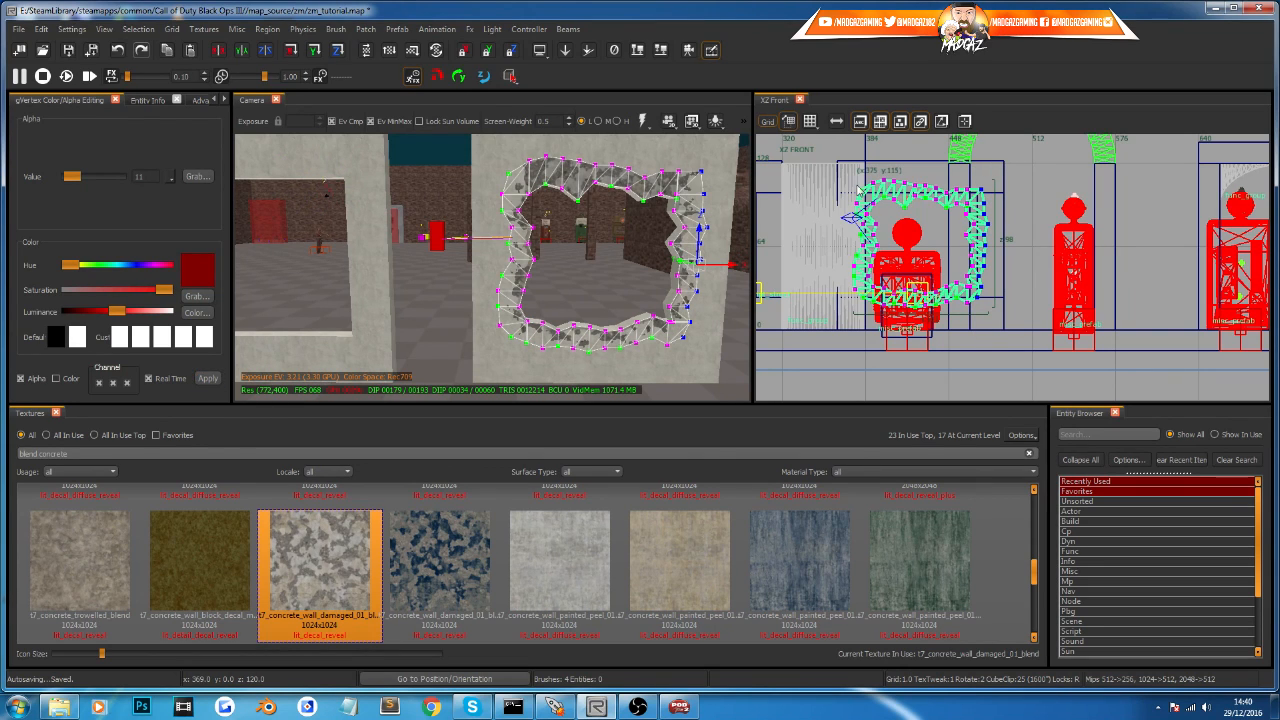
left_click_drag(839, 159, 993, 200)
left_click(208, 378)
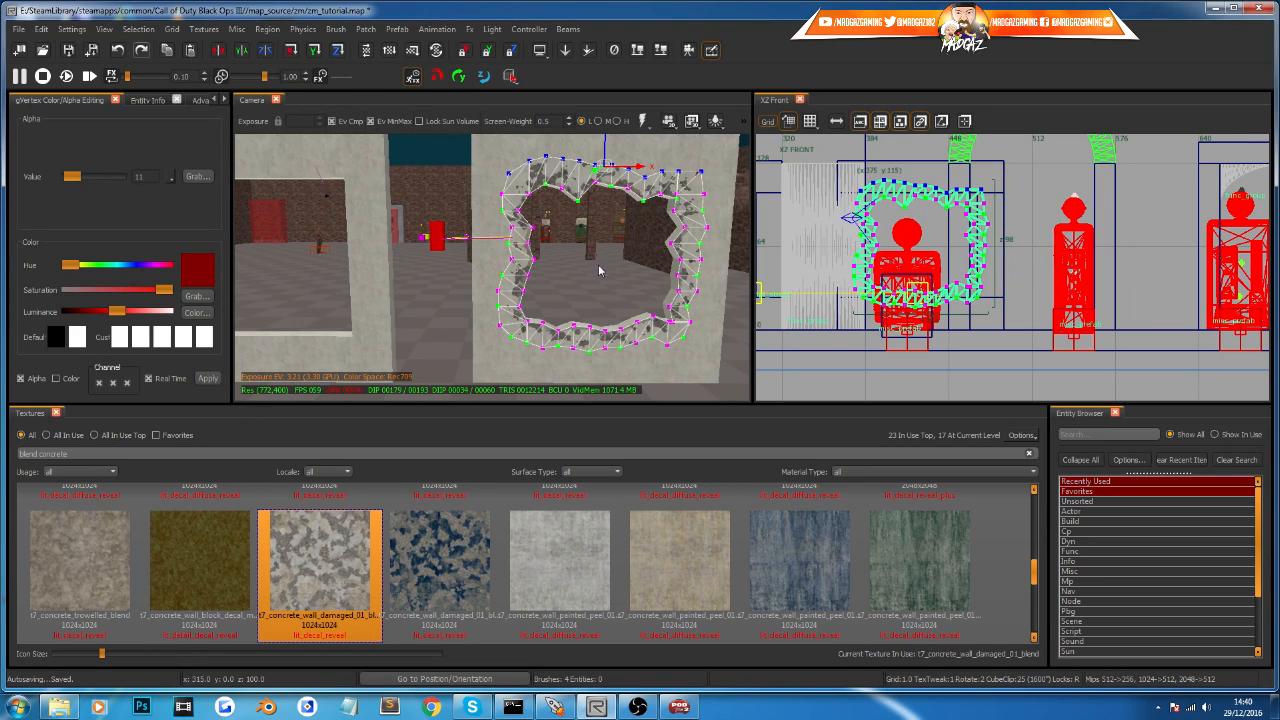
mouse_move(631, 262)
right_mouse_down()
mouse_move(634, 320)
mouse_move(646, 228)
mouse_move(650, 262)
right_mouse_up()
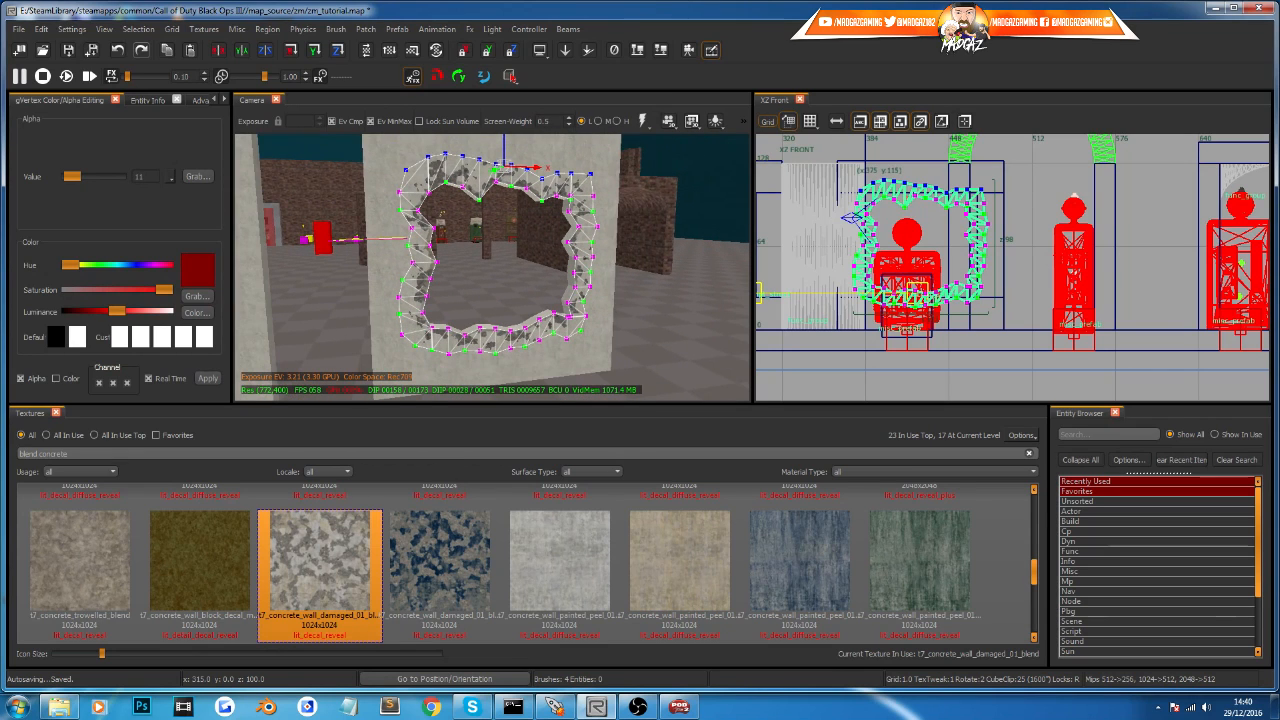
Step: Try t7_concrete_wall_damaged_01_blend_blue and t7_concrete_wall_painted_peel_01_blend_beige on the patches
left_click(453, 558)
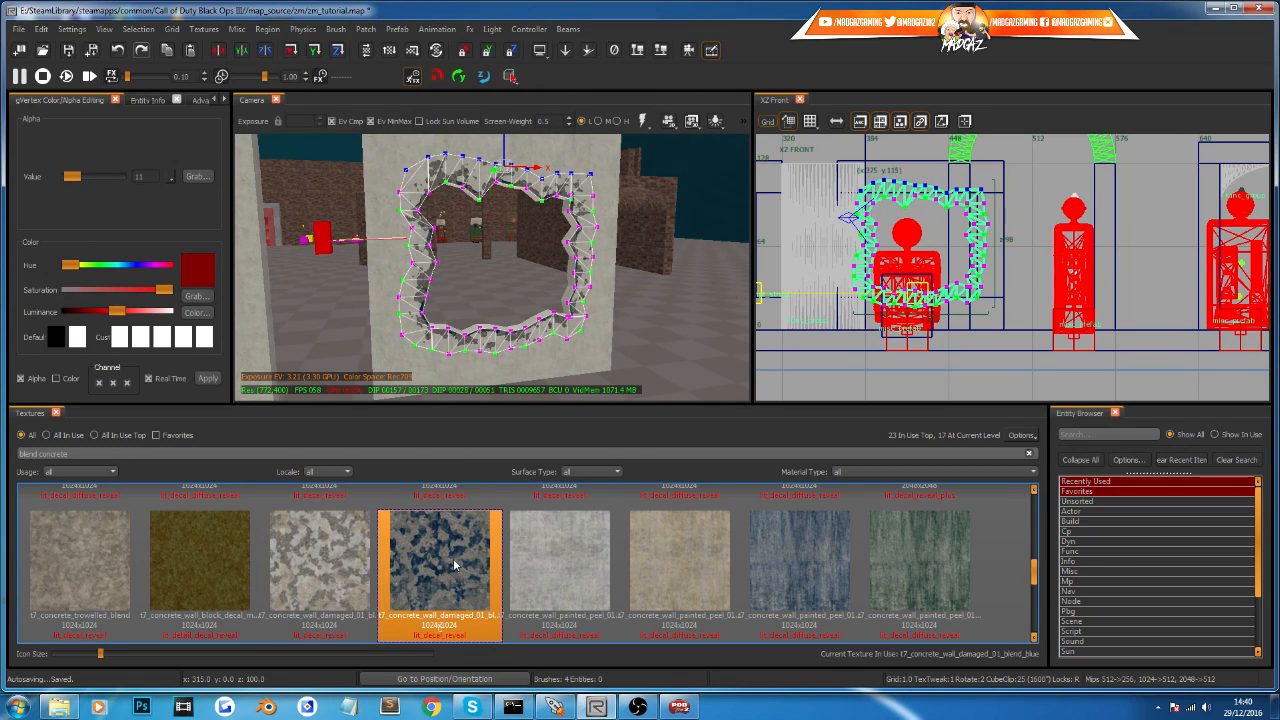
left_click(320, 565)
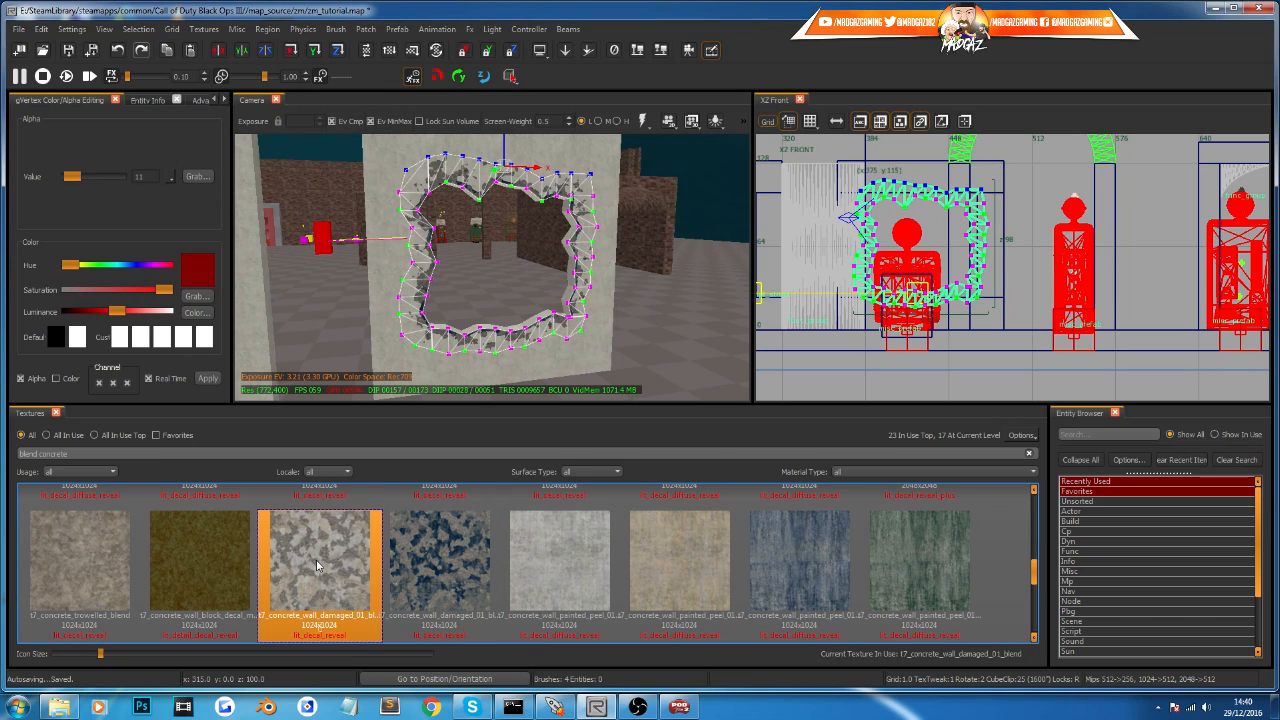
left_click(684, 573)
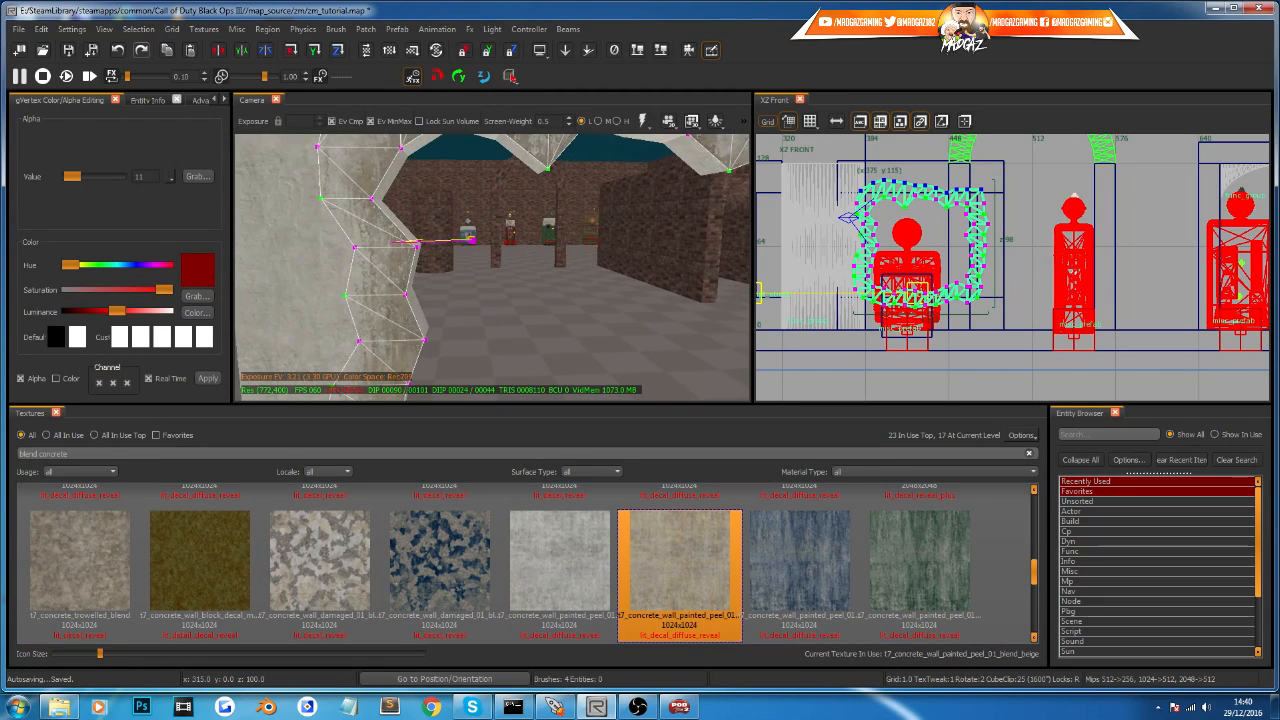
scroll(492, 268, "down", 2)
scroll(492, 268, "down", 2)
Step: Try the t7_concrete_trowelled_blend texture on the patches and inspect it up close
left_click(81, 565)
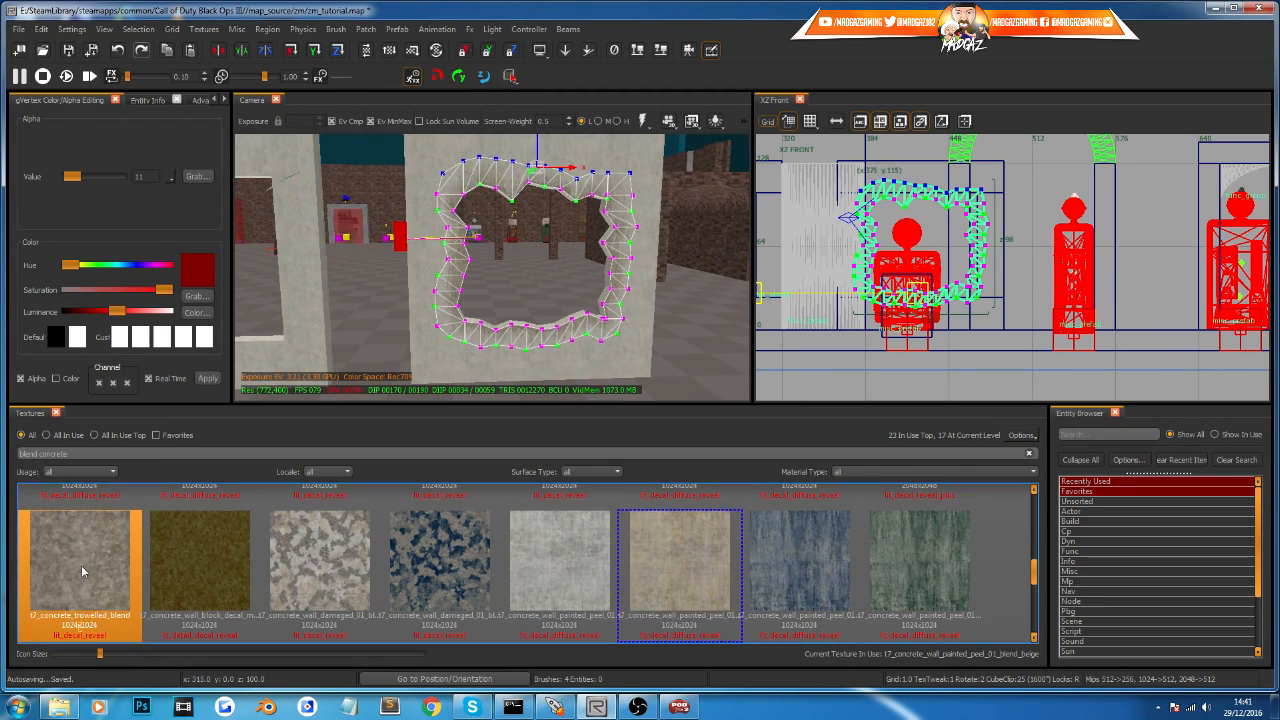
scroll(567, 362, "up", 3)
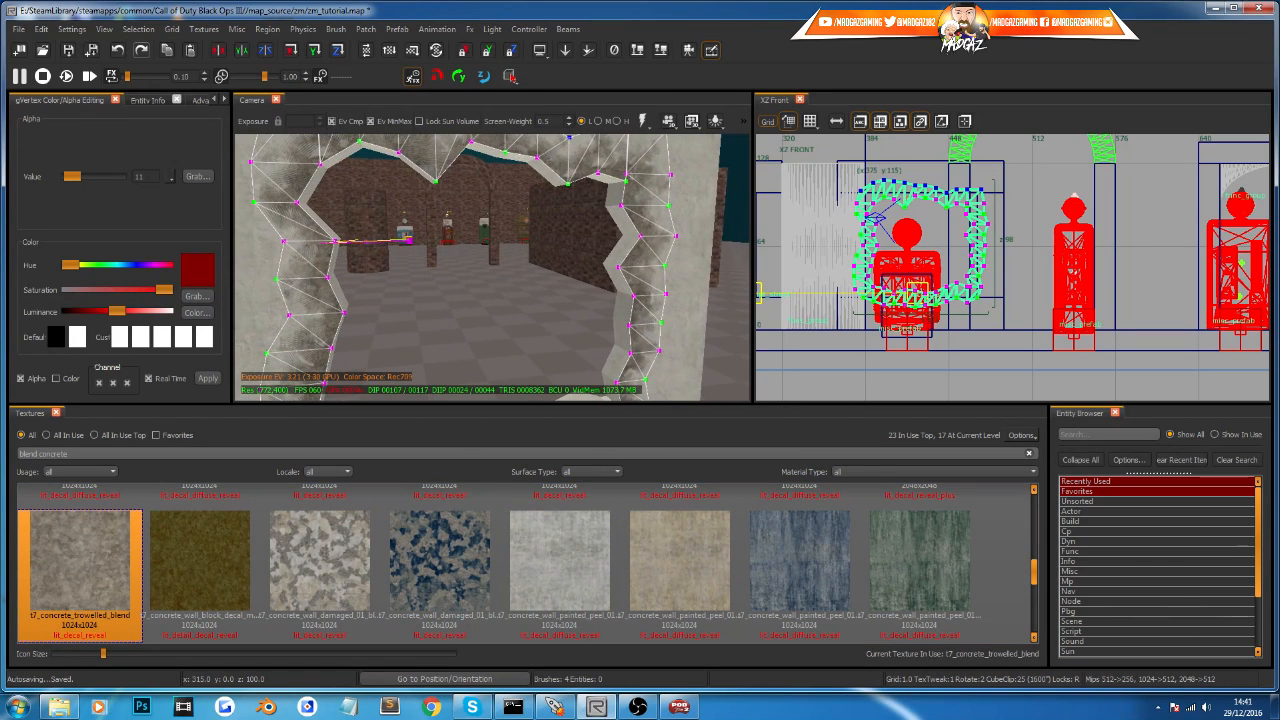
scroll(567, 362, "down", 3)
Step: Apply the t7_concrete_slabs_3point_blend texture to the terrain patches around the opening
scroll(918, 536, "up", 2)
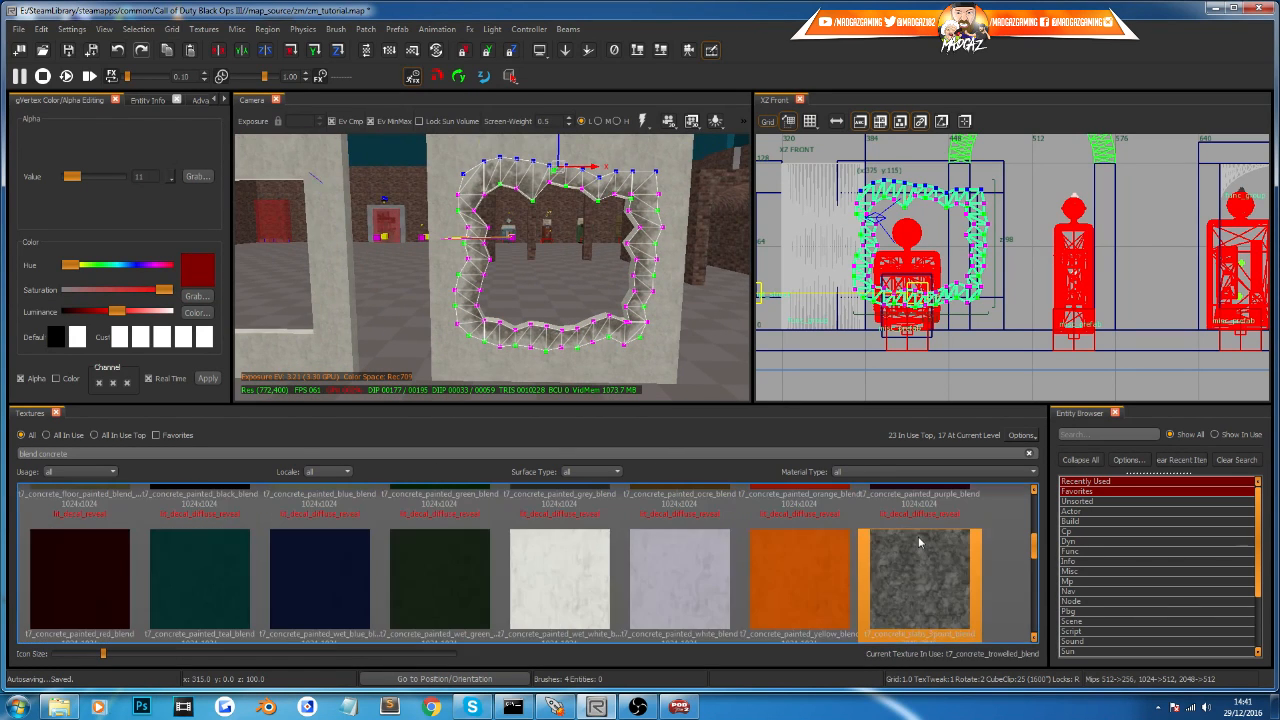
left_click(921, 564)
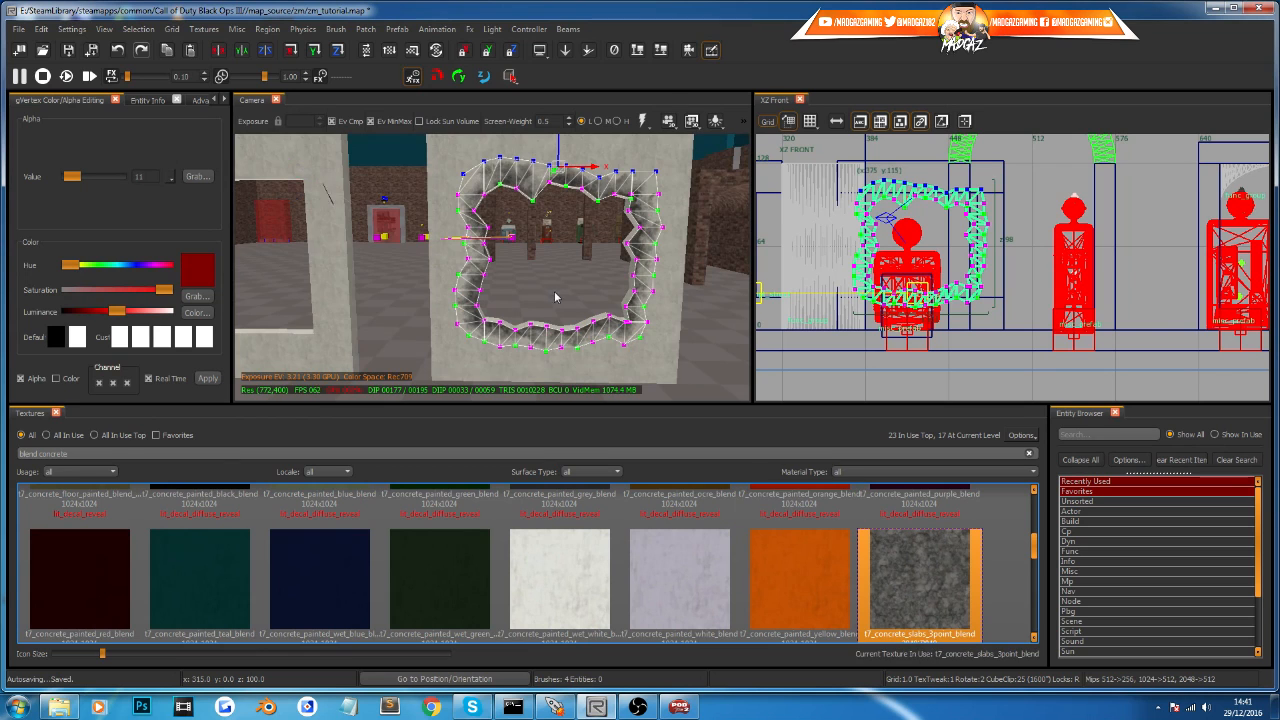
scroll(554, 291, "up", 3)
right_click_drag(554, 291, 550, 340)
scroll(532, 562, "up", 3)
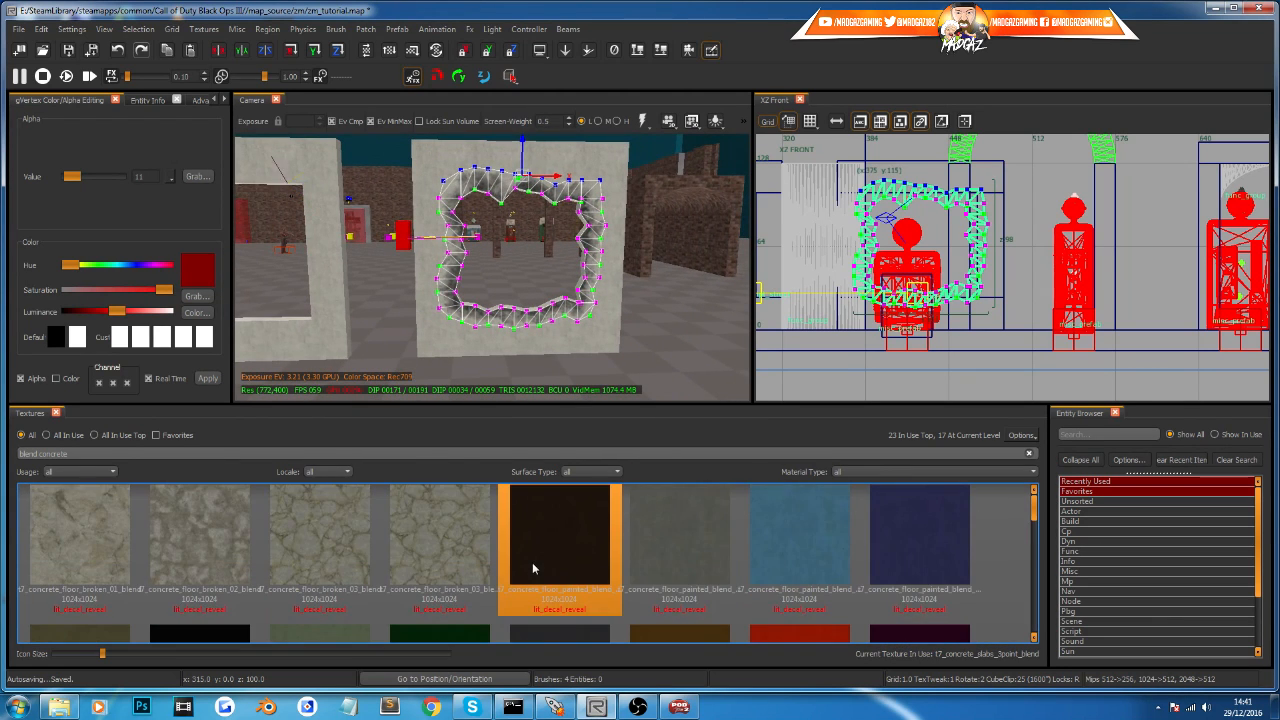
Step: Try the t7_concrete_floor_broken_03_blend_grey texture on the terrain patches around the opening
left_click(471, 543)
mouse_move(345, 345)
right_mouse_down()
mouse_move(355, 290)
mouse_move(345, 340)
right_mouse_up()
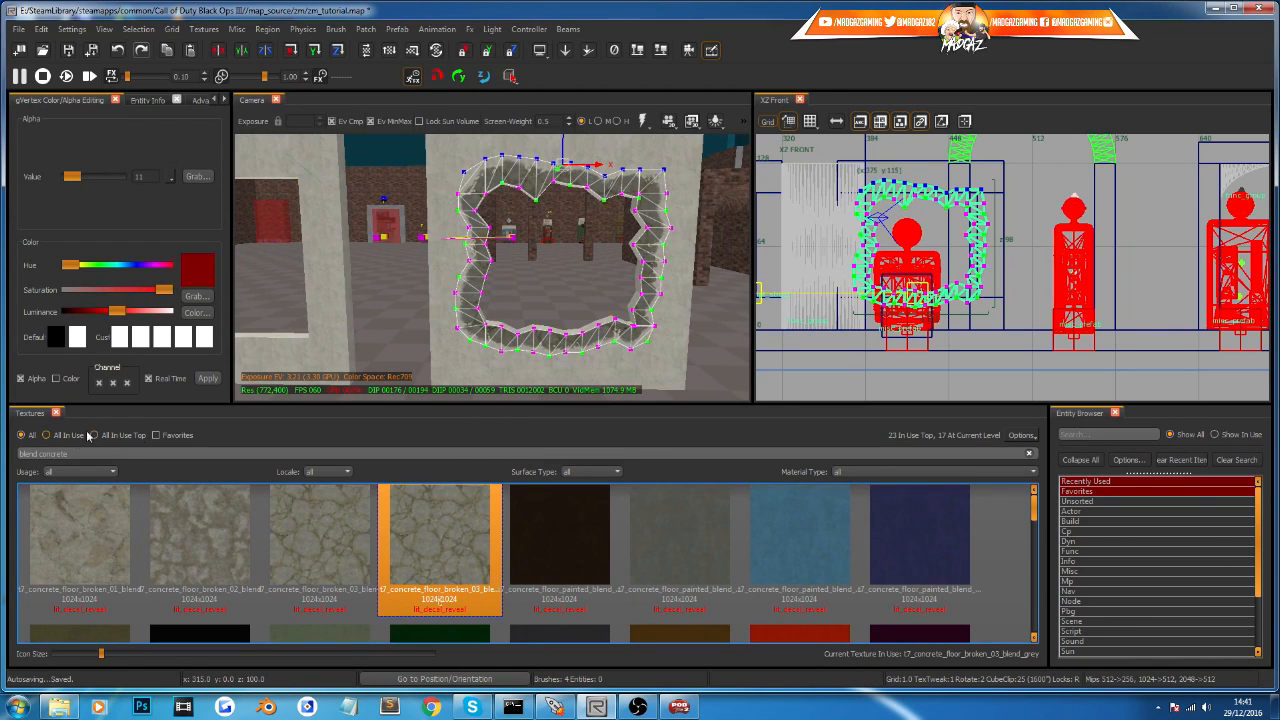
Step: Filter the textures by "blend asphalt", apply t7_asphalt_damaged_dark_nw_blend to the terrain patches around the opening and clear the selection
left_click_drag(78, 451, 52, 455)
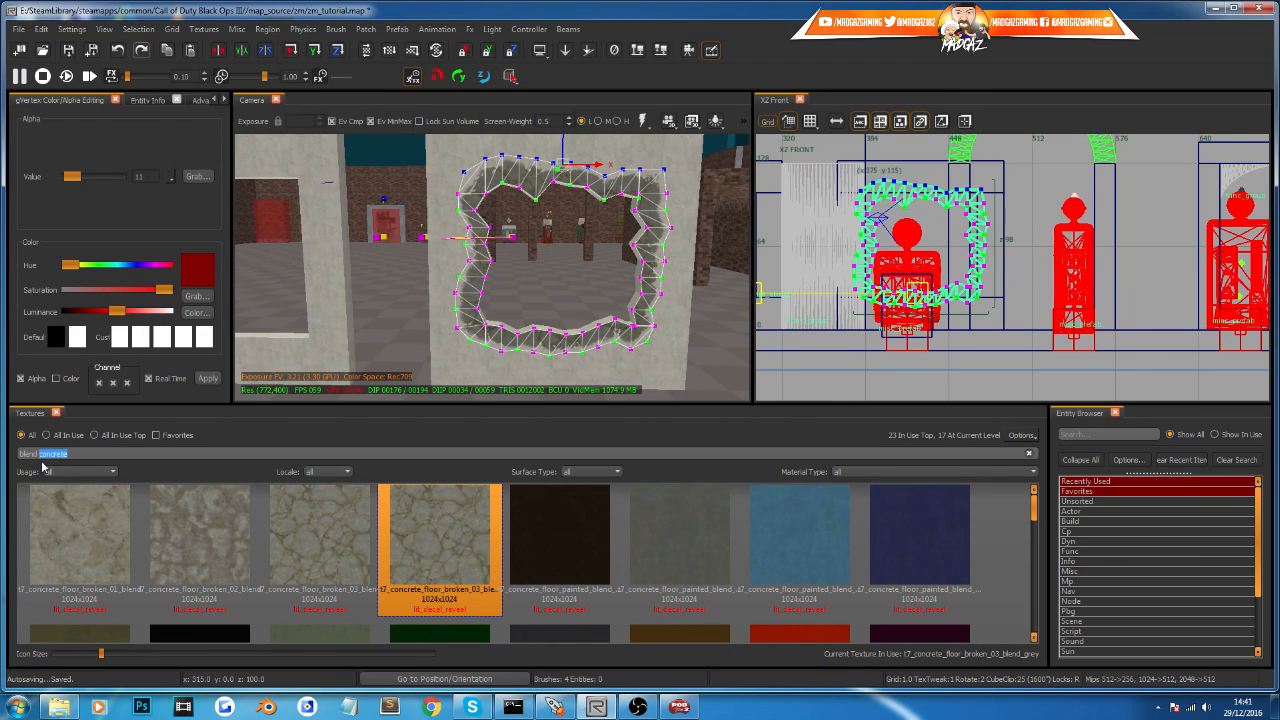
type("asphal")
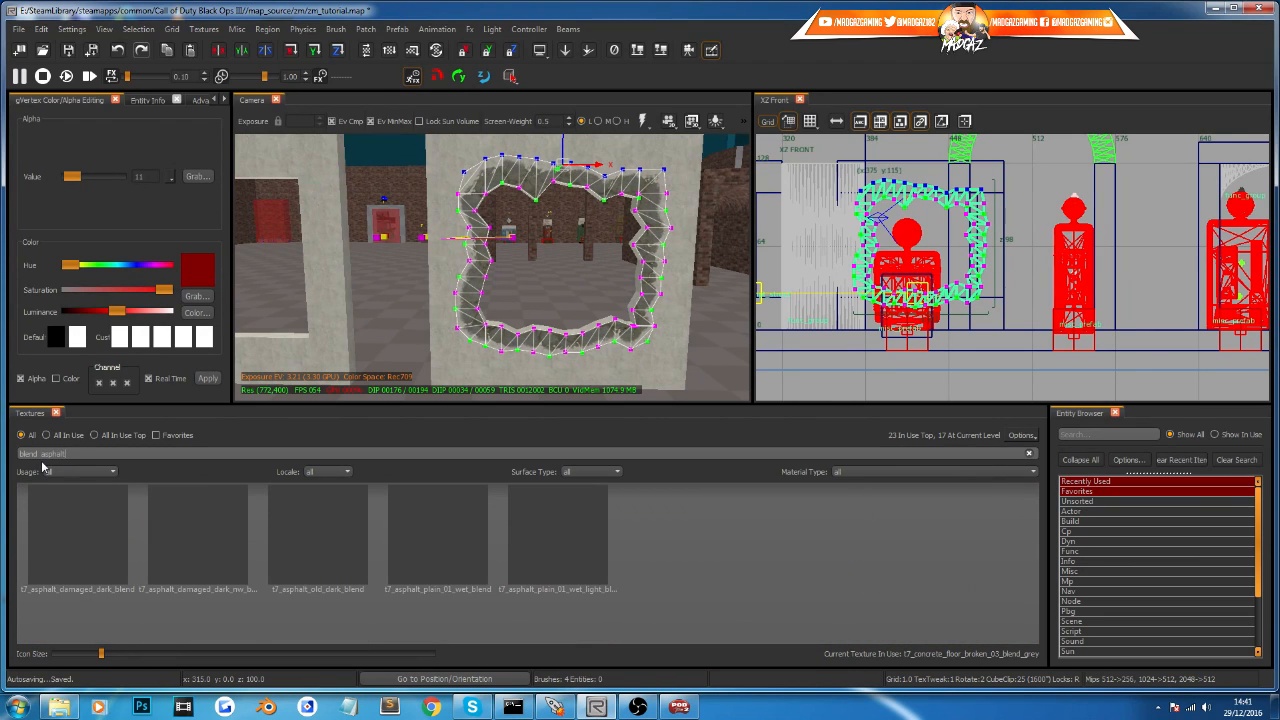
left_click(334, 514)
right_click_drag(511, 361, 530, 234)
left_click(210, 552)
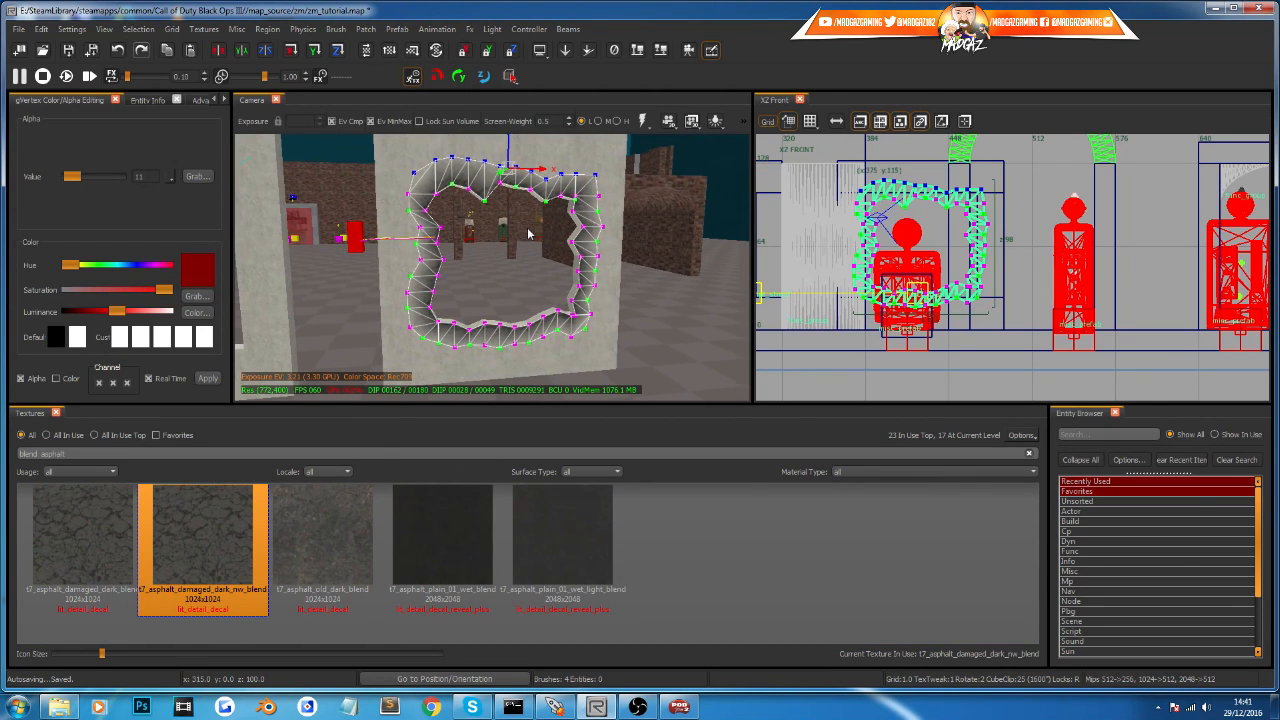
key("Escape")
key("Escape")
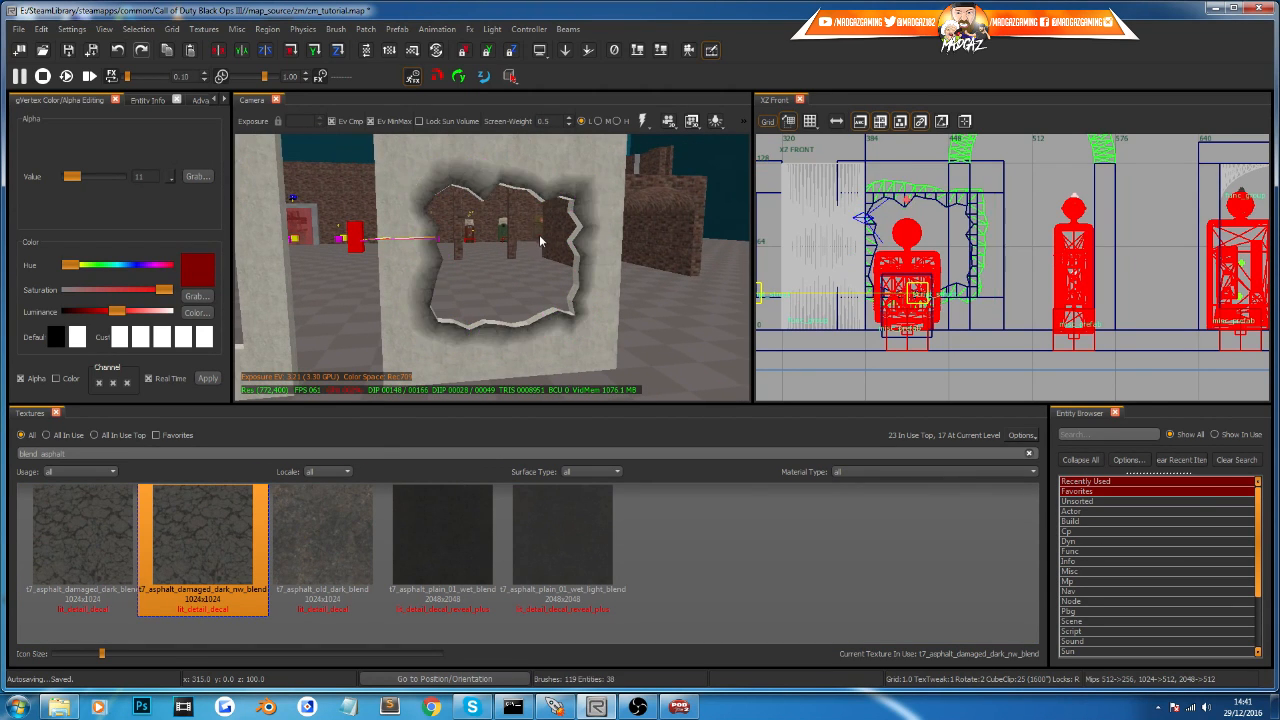
right_click_drag(541, 293, 525, 264)
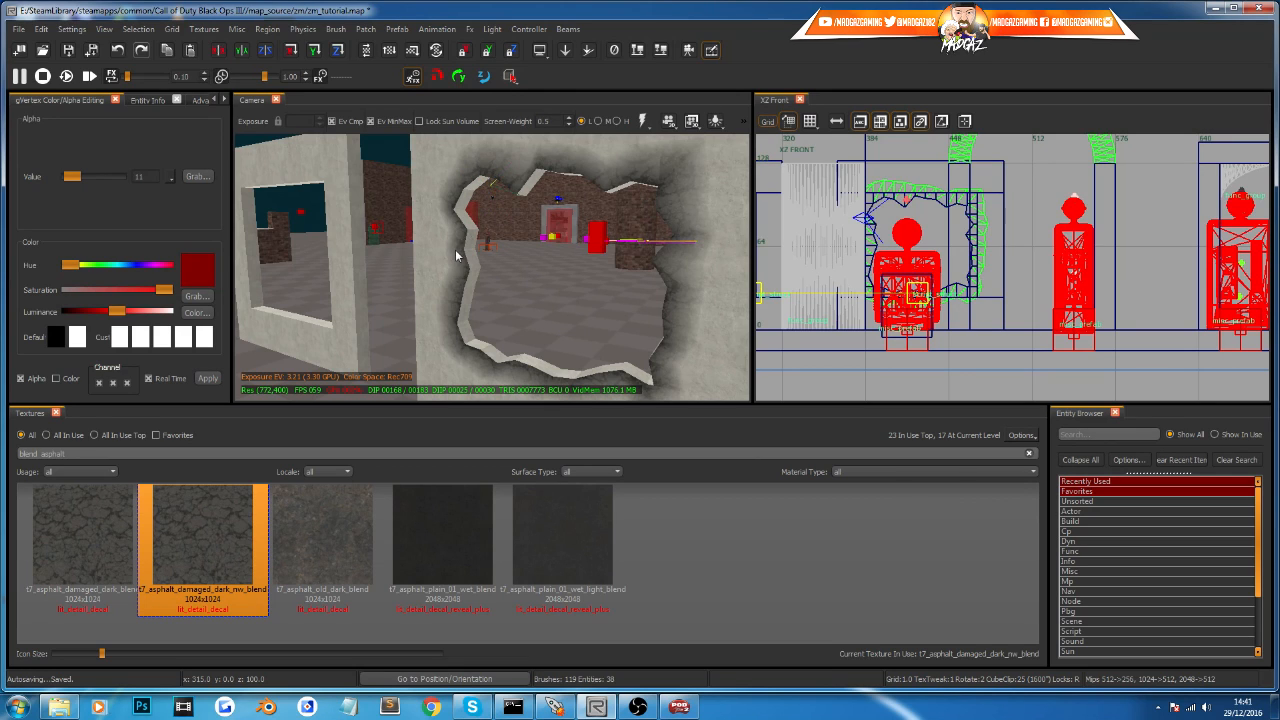
Step: Select the strips lining the inner edge of the opening and try the t7_asphalt_damaged_dark_nw_blend texture on them
left_click(480, 186, "shift")
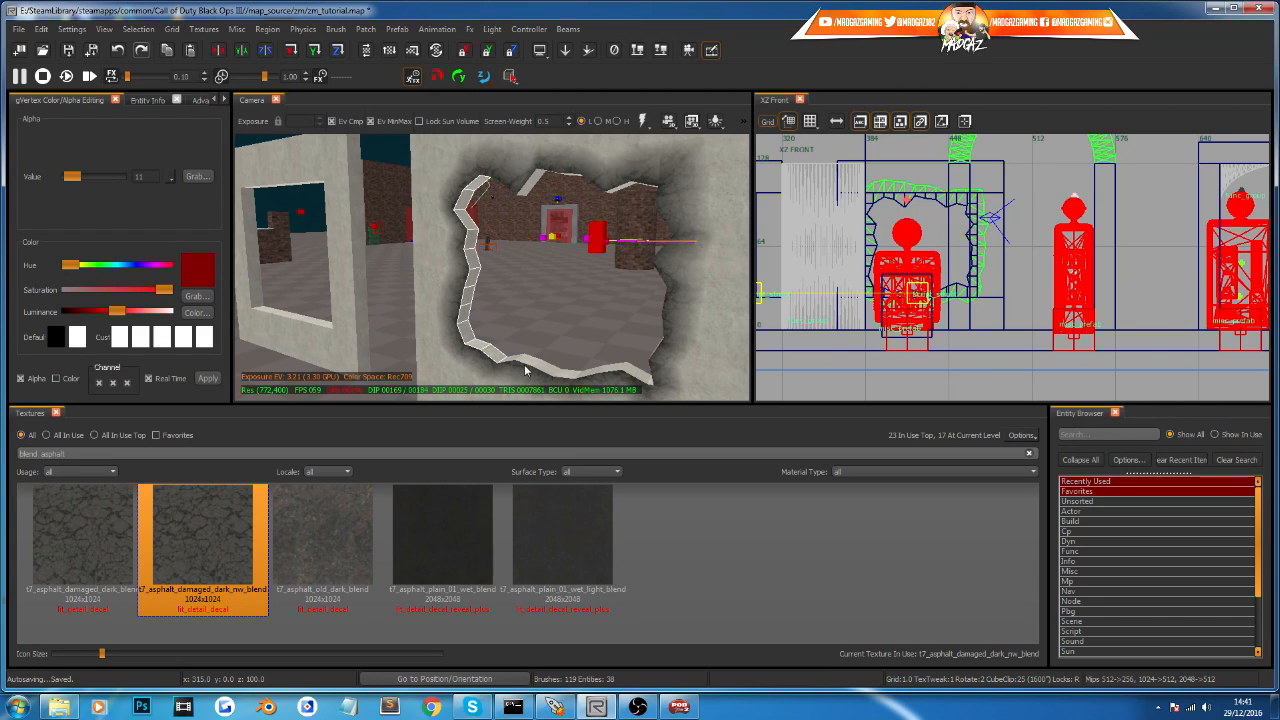
left_click(574, 376, "shift")
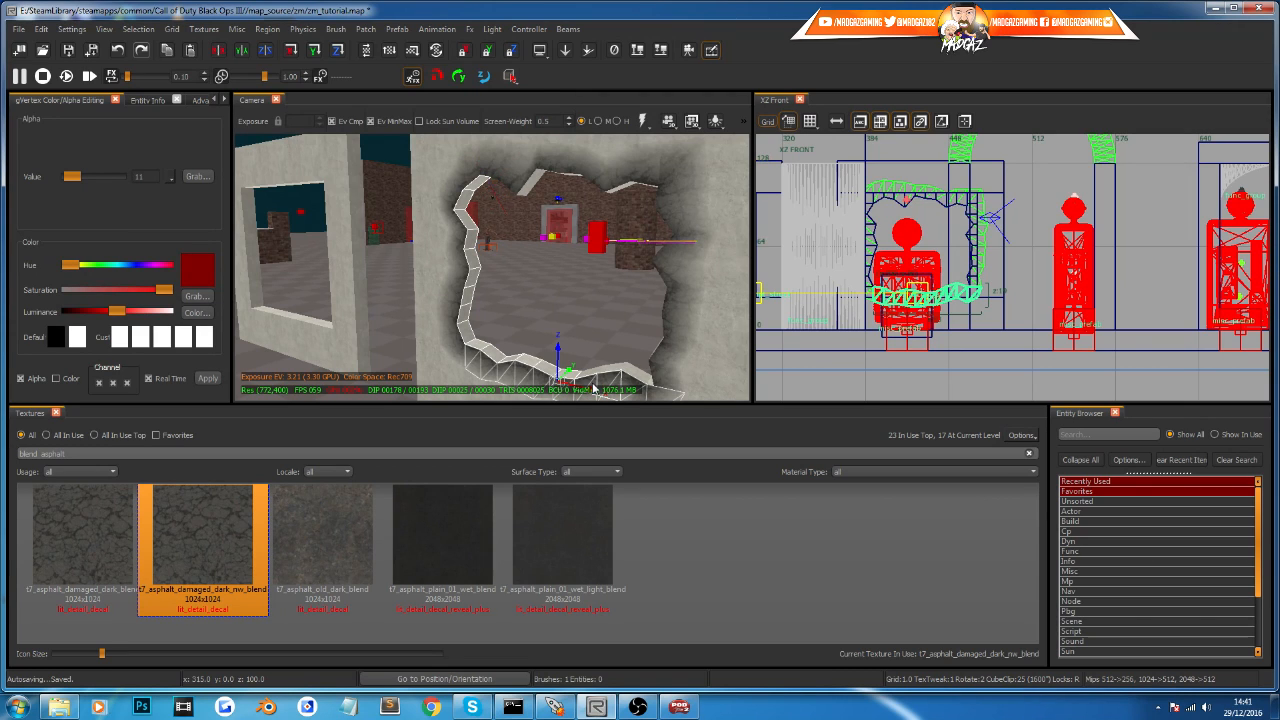
key("Escape")
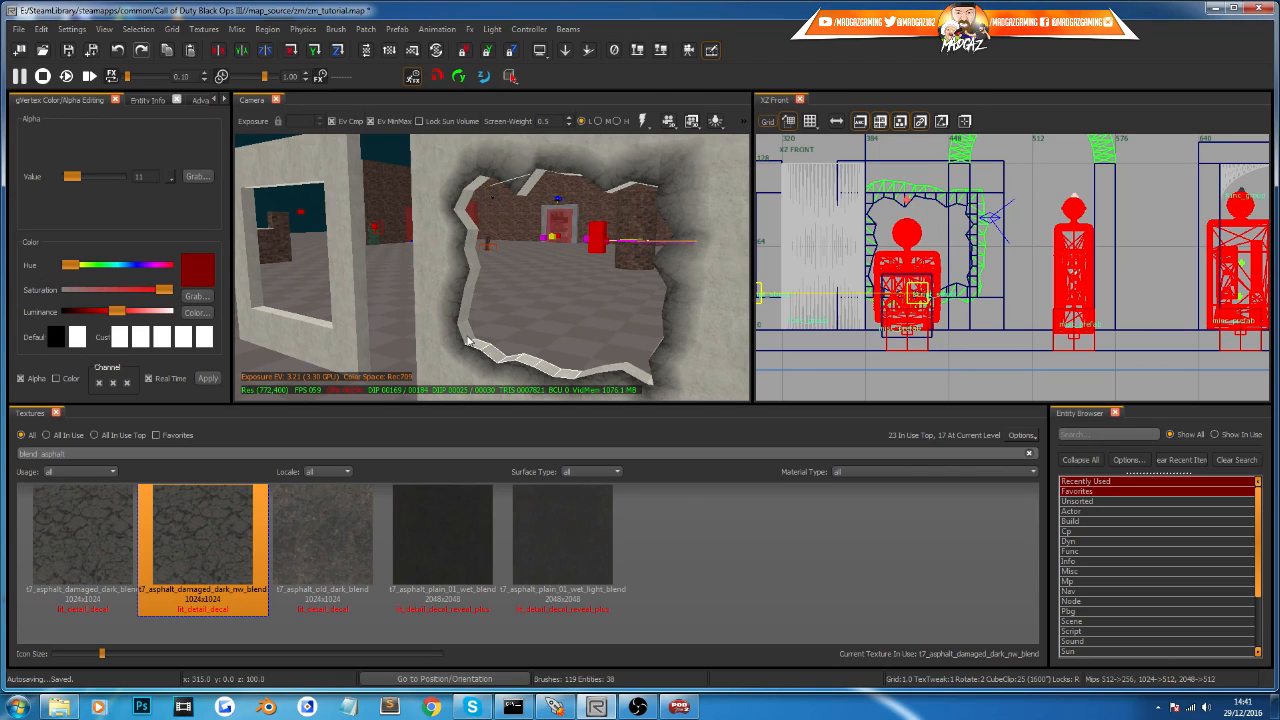
right_click_drag(527, 280, 527, 280)
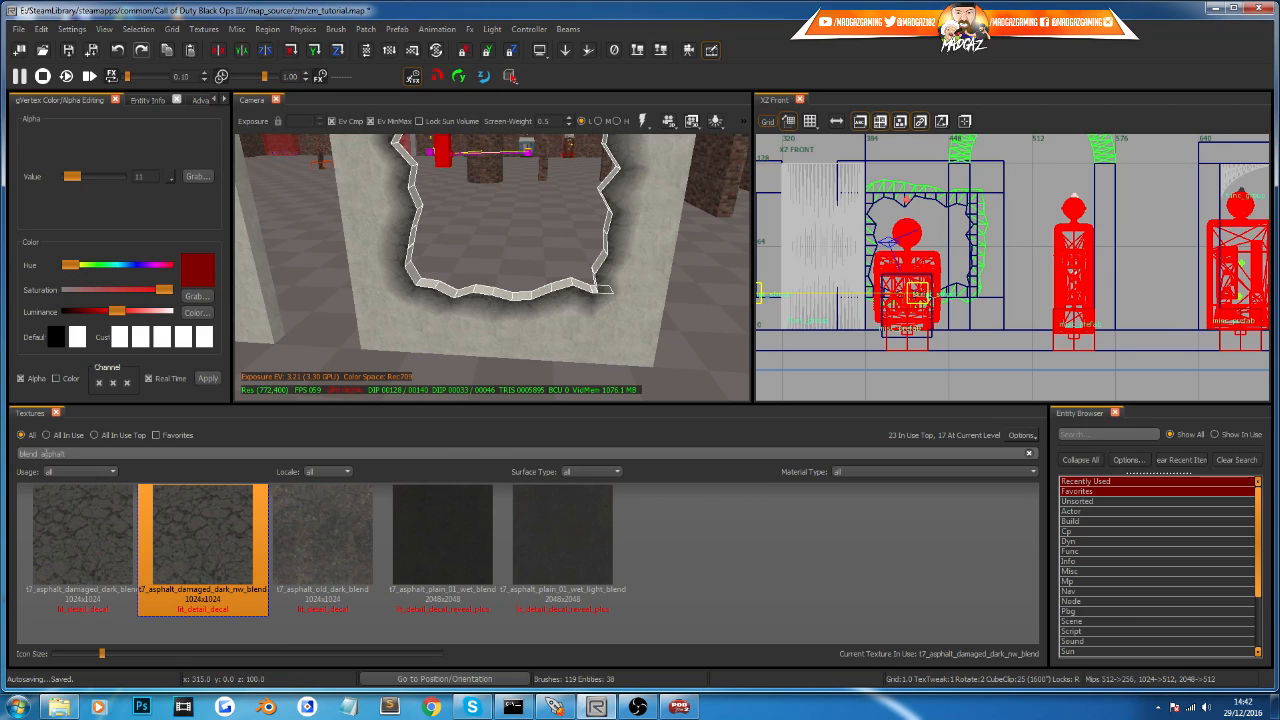
key("BackSpace")
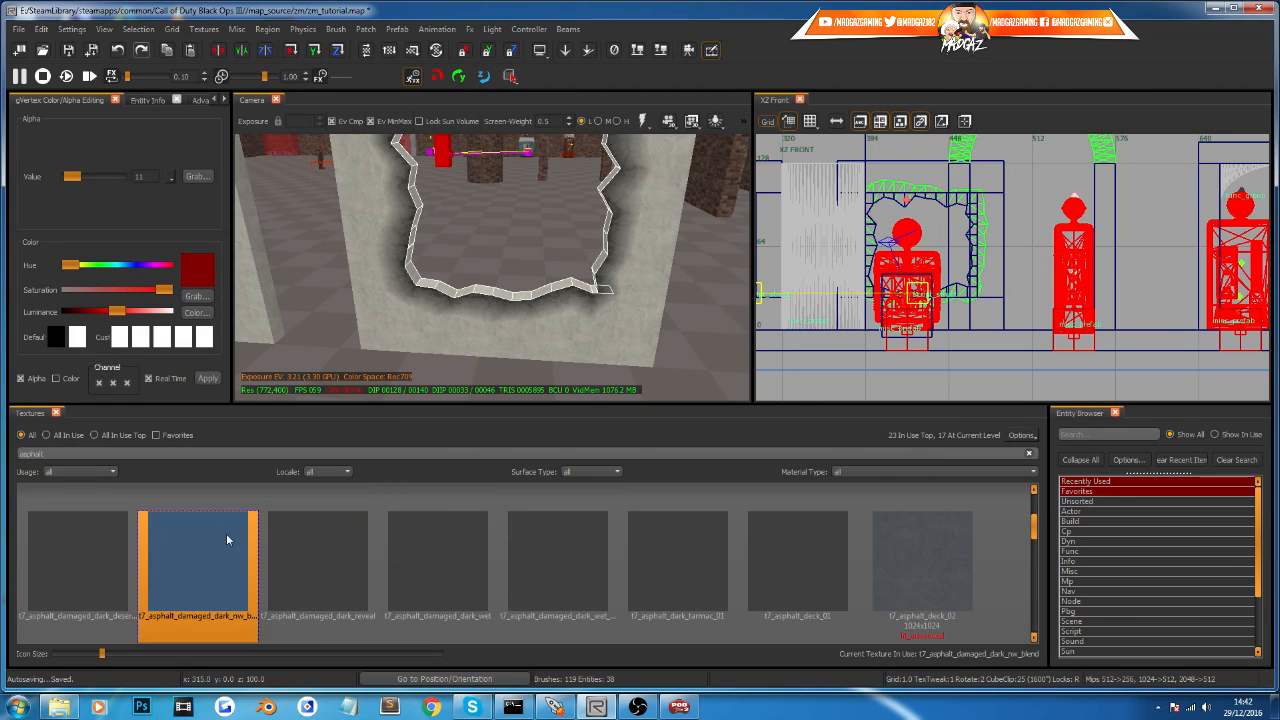
left_click_drag(48, 454, 3, 436)
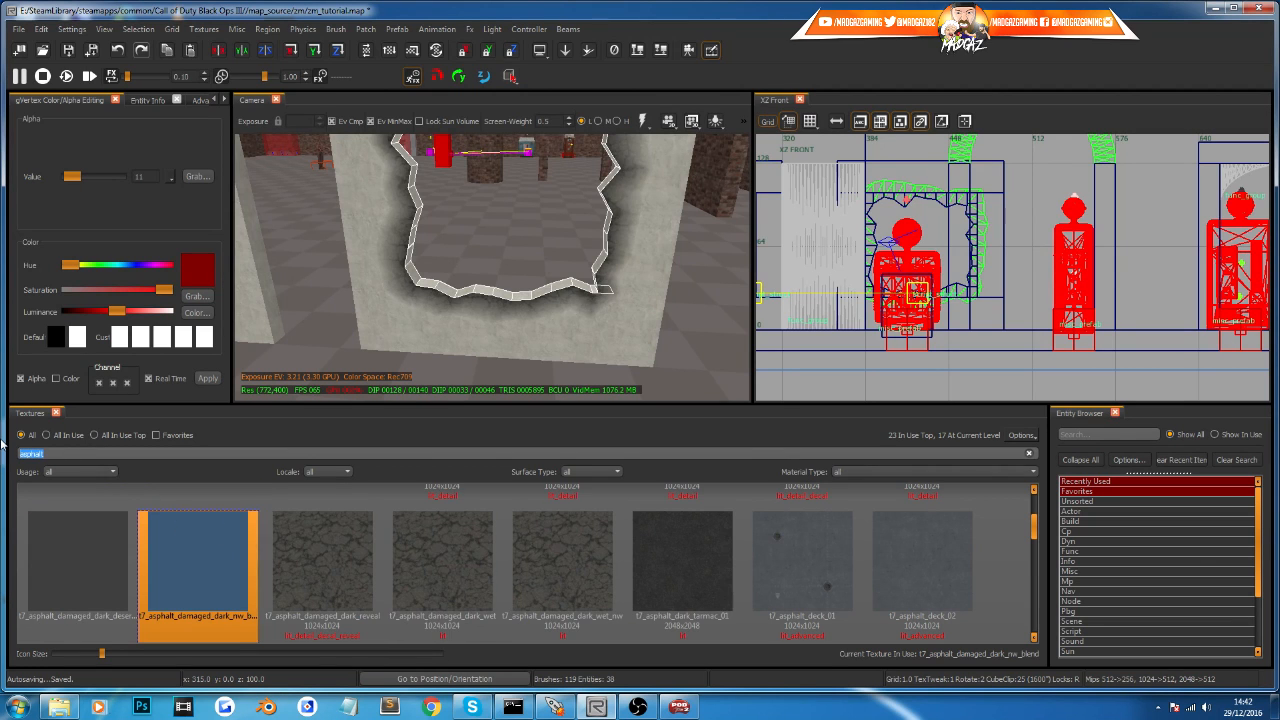
left_click(214, 572)
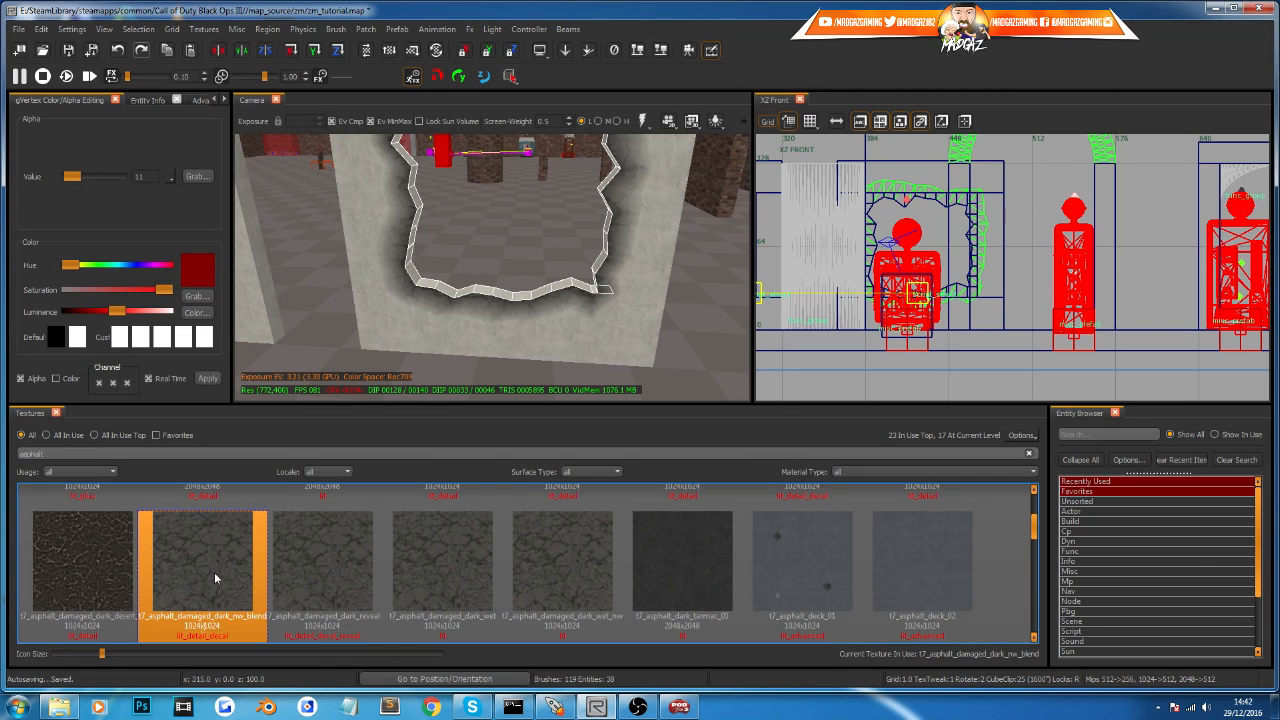
right_click_drag(400, 320, 460, 300)
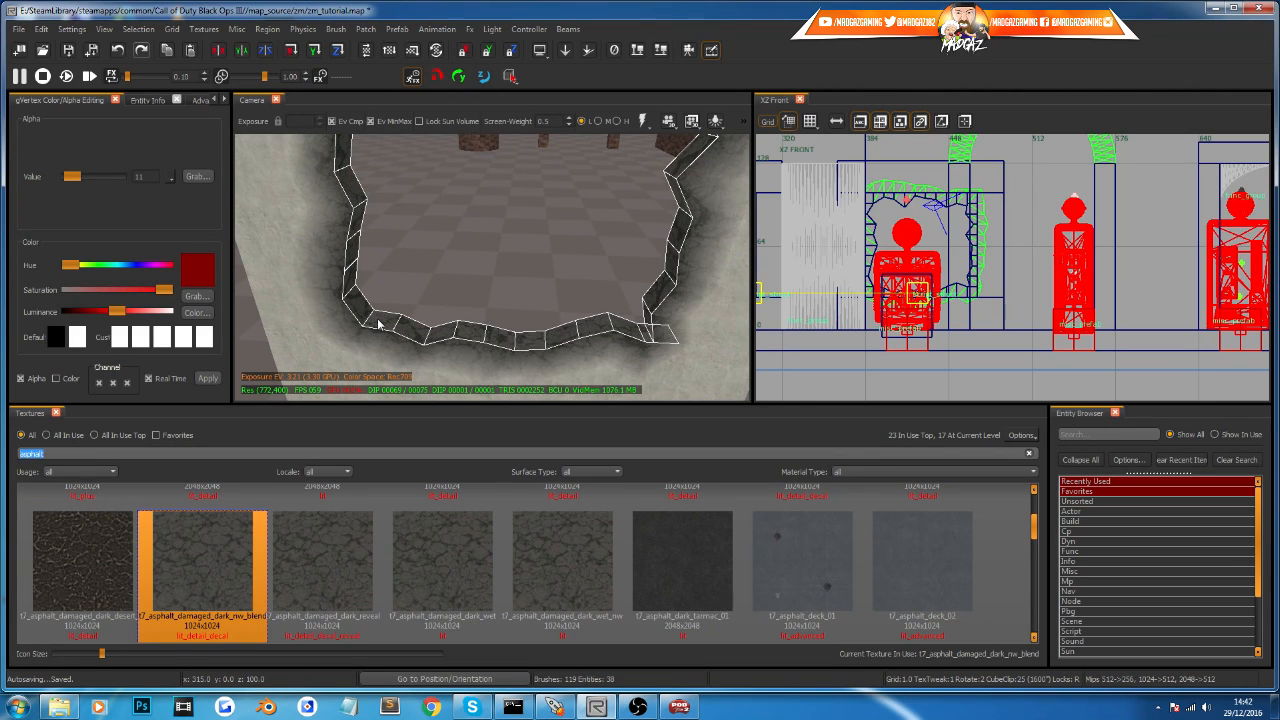
Step: Filter the textures by "rubble", apply t7_rubble_concrete_sm to the inner edge strips of the opening and clear the selection
type("rubble")
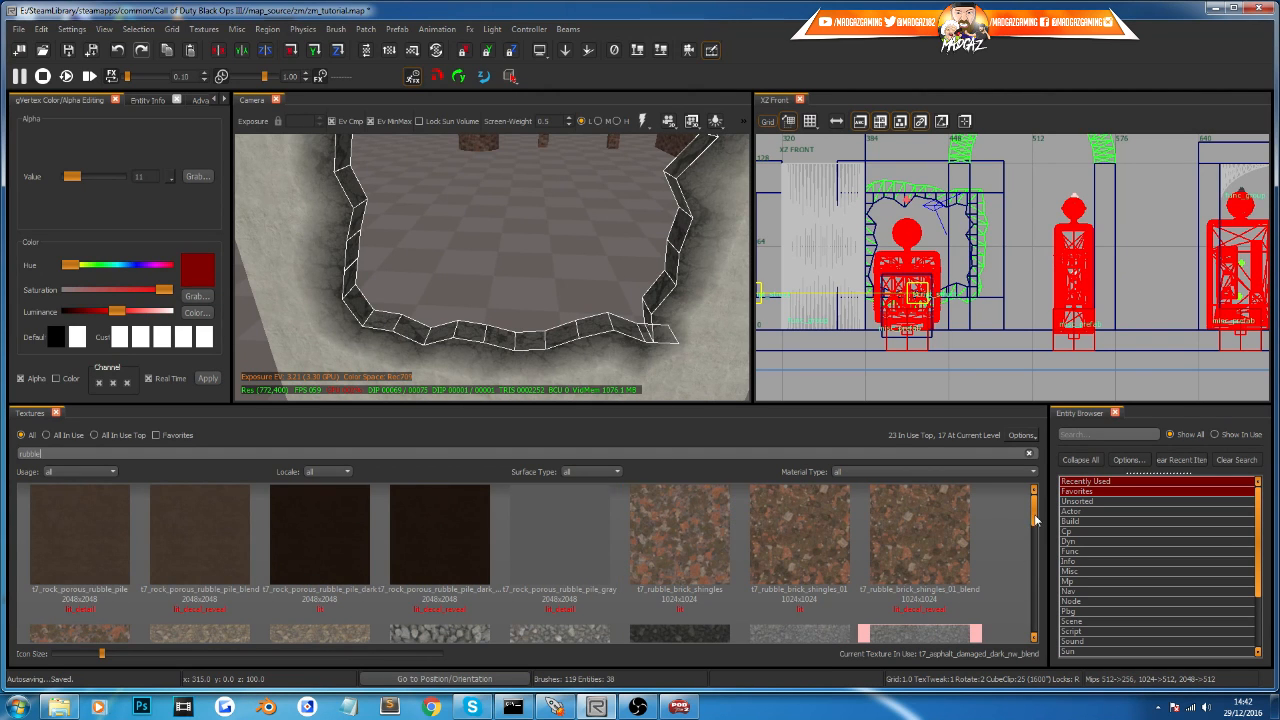
scroll(1035, 520, "down", 5)
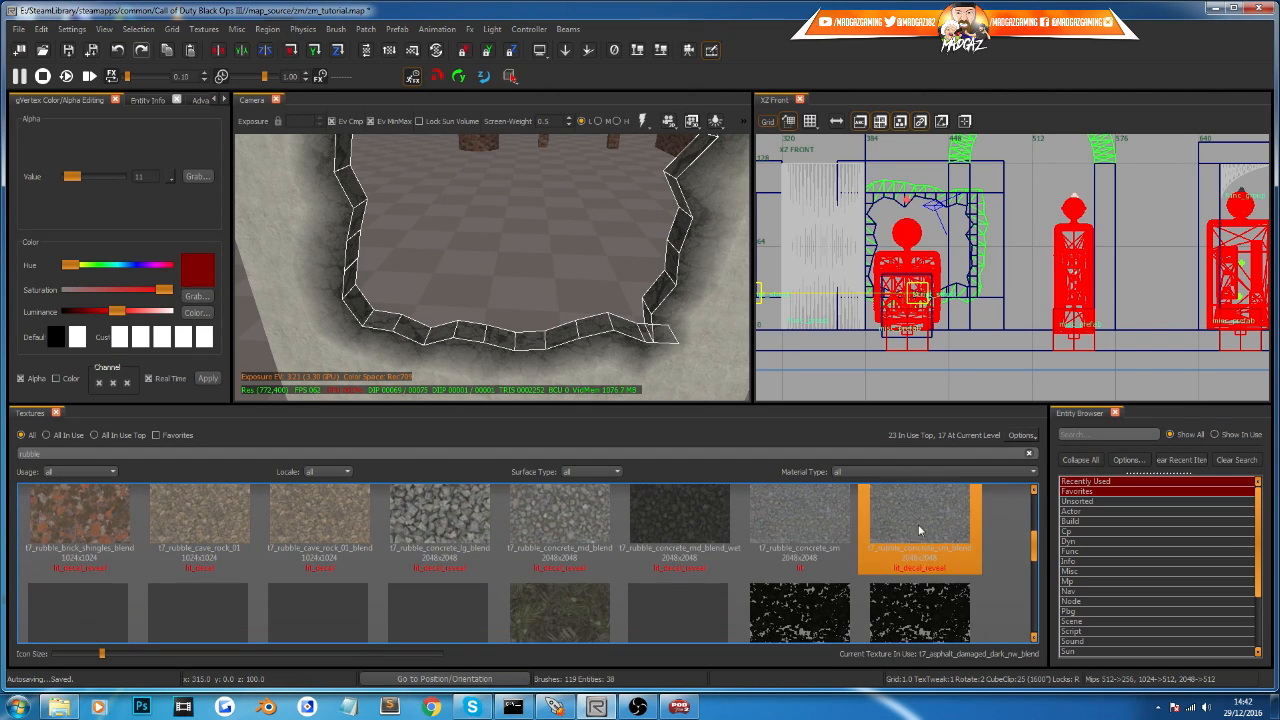
left_click(822, 517)
key("Escape")
mouse_move(527, 342)
right_mouse_down()
mouse_move(475, 350)
mouse_move(500, 372)
mouse_move(522, 330)
mouse_move(495, 332)
mouse_move(555, 332)
mouse_move(500, 328)
mouse_move(545, 332)
mouse_move(521, 339)
right_mouse_up()
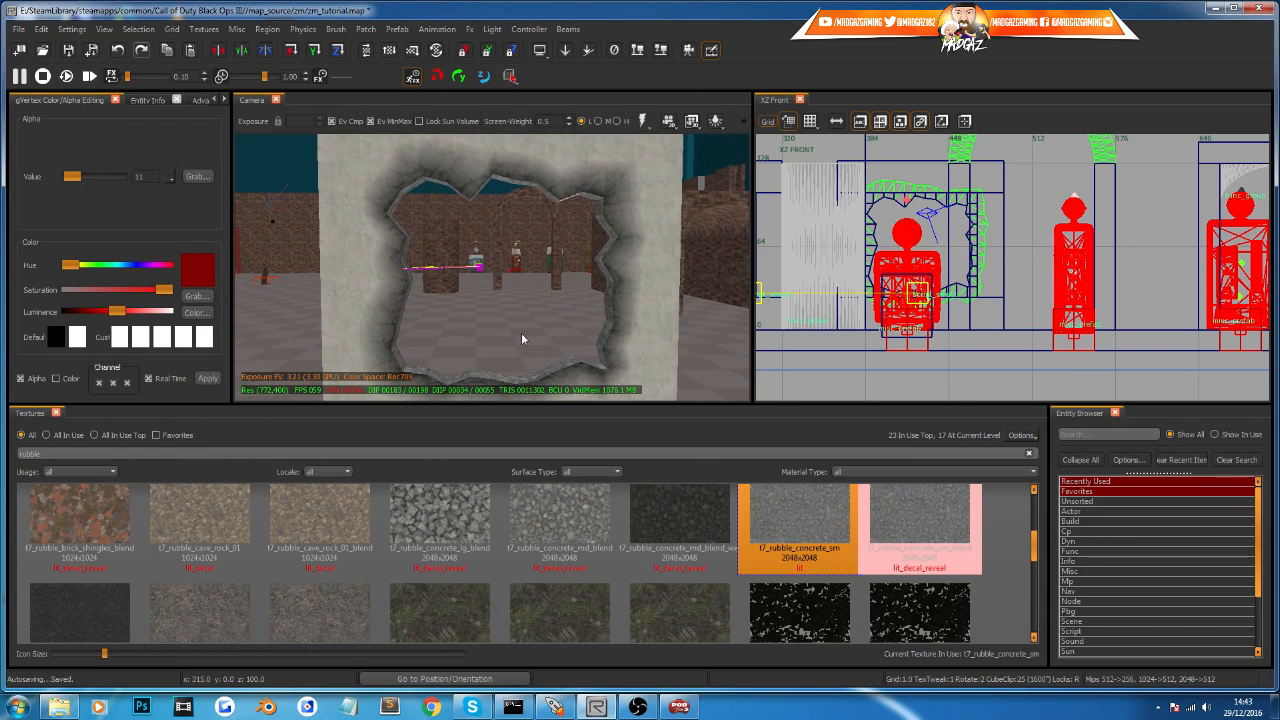
Step: Open the Models browser beside the front view and search it for "brick"
left_click(466, 184)
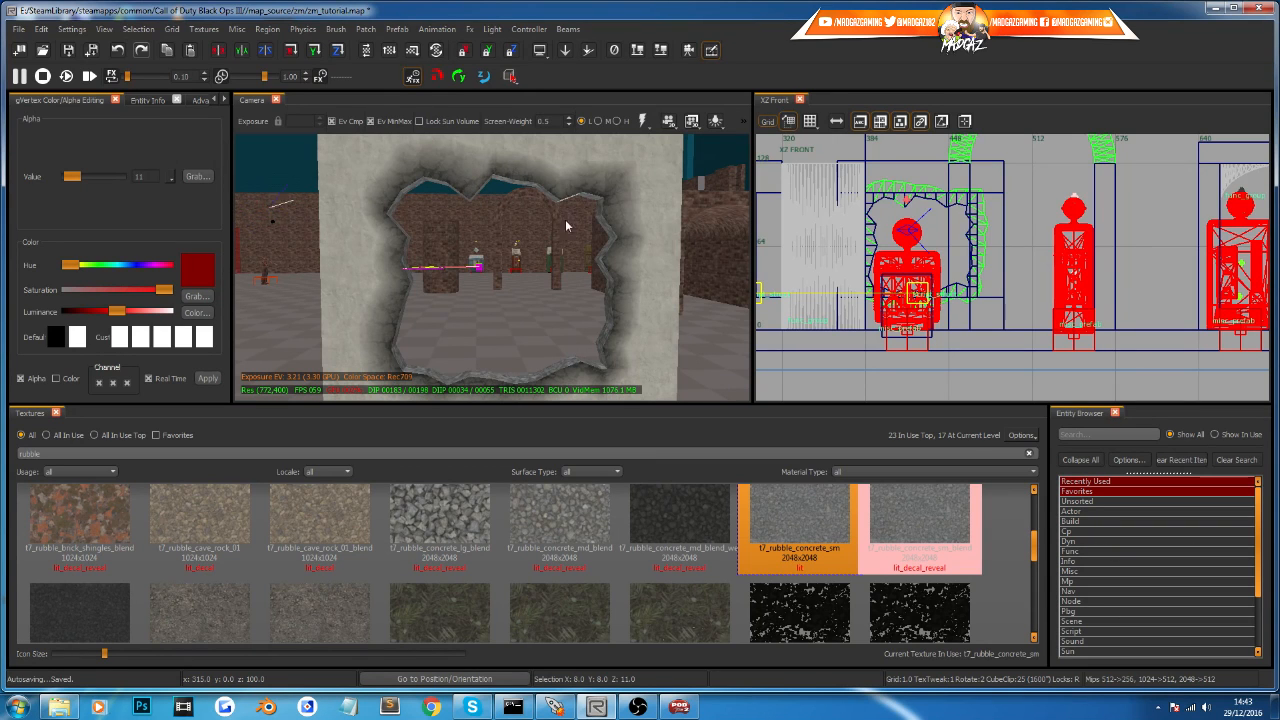
right_click_drag(564, 292, 560, 300)
right_click(866, 78)
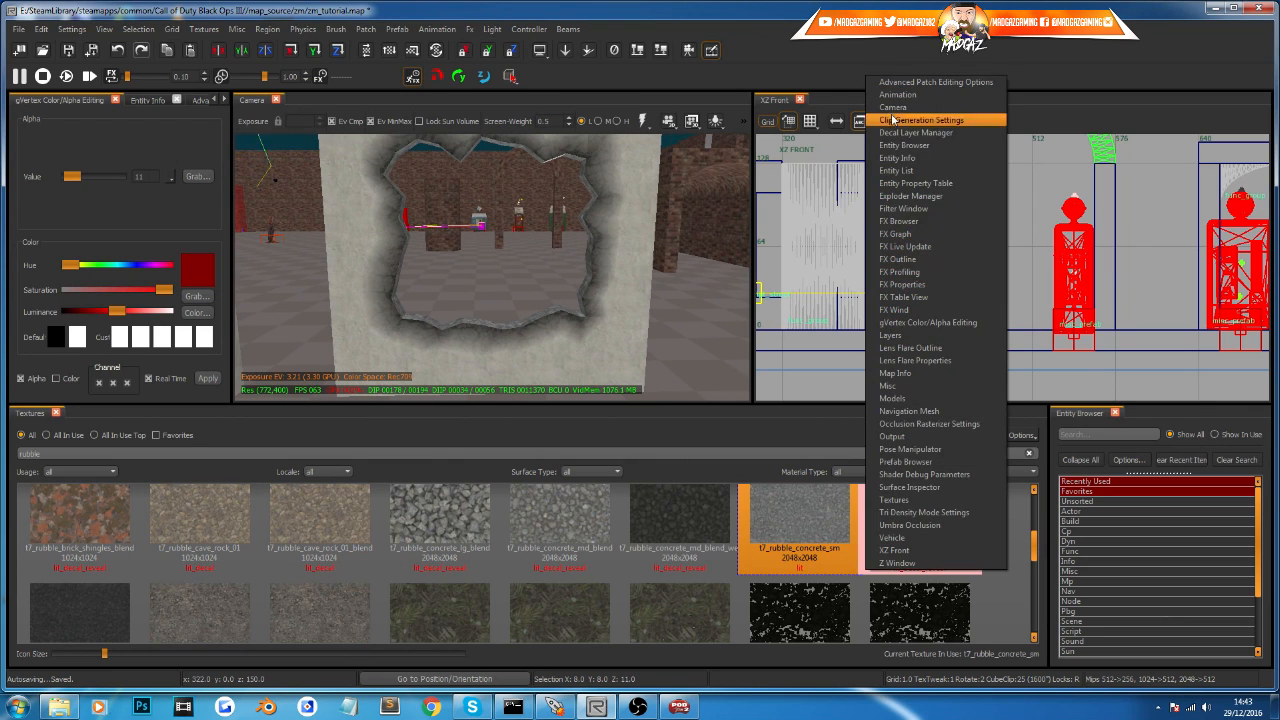
left_click(930, 399)
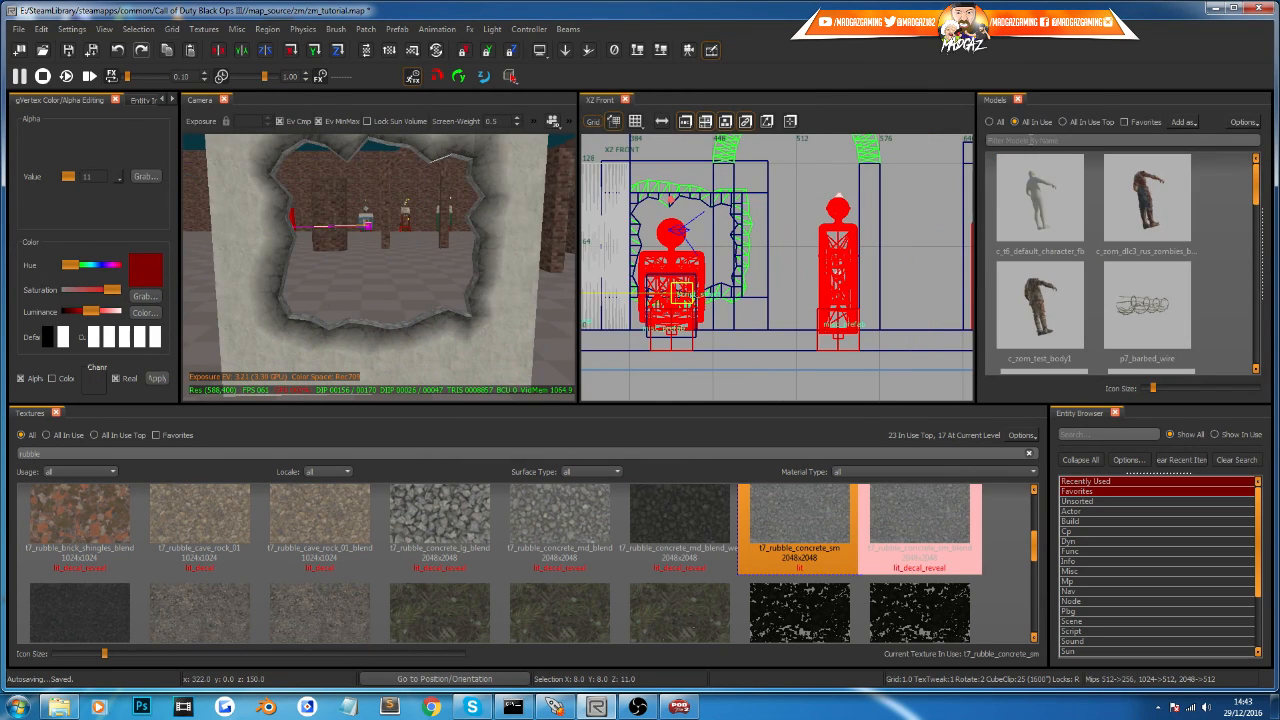
left_click(1029, 141)
type("brick")
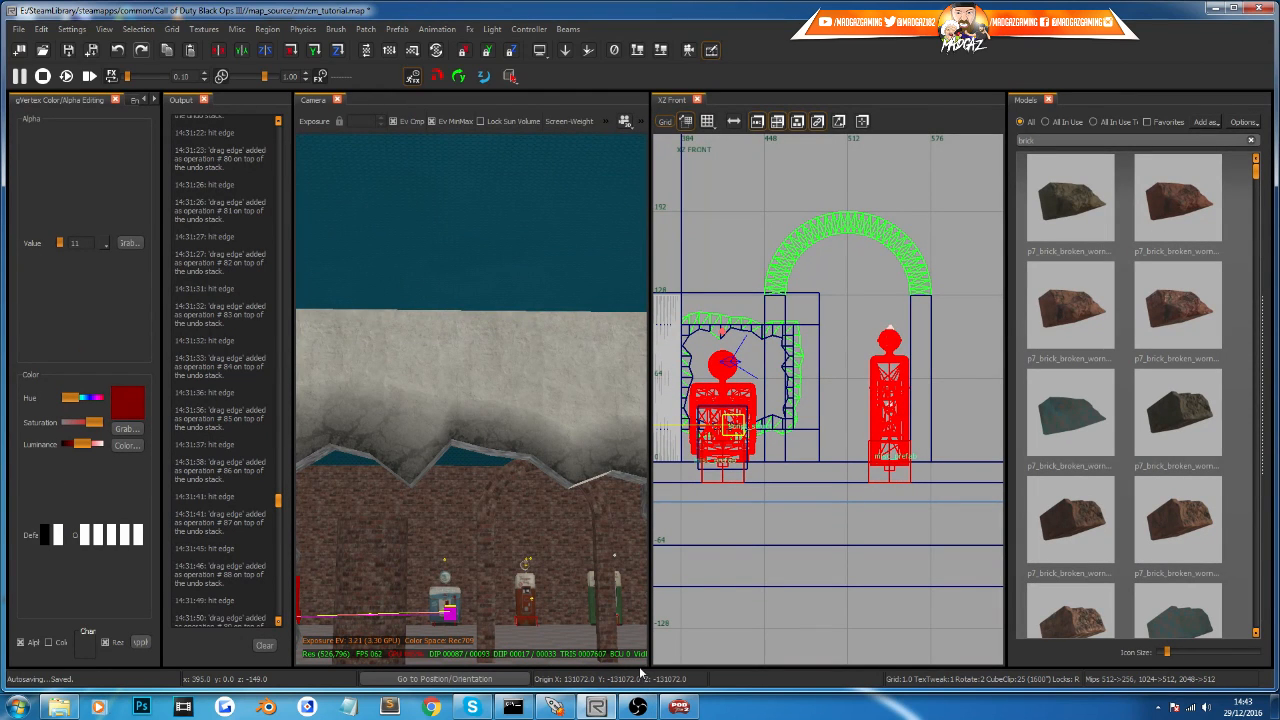
Step: Close the Output window, bring back the Textures browser and enlarge it to about its former height
left_click(204, 99)
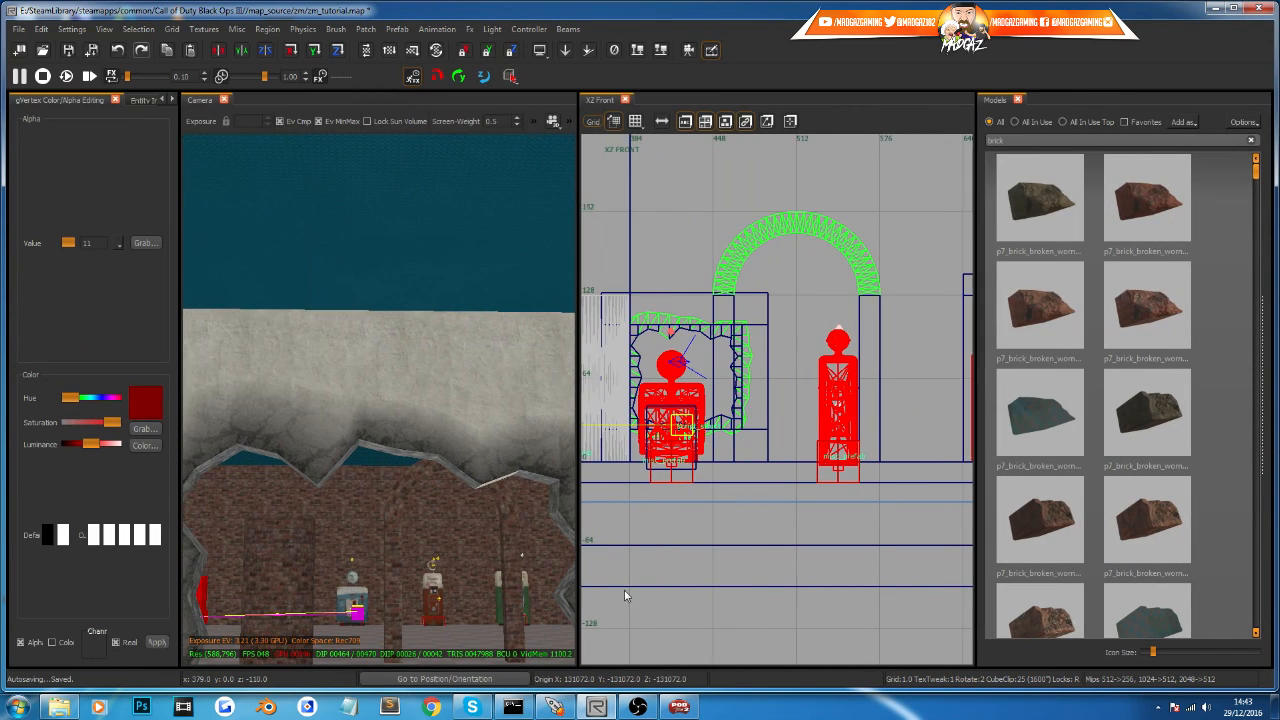
key("t")
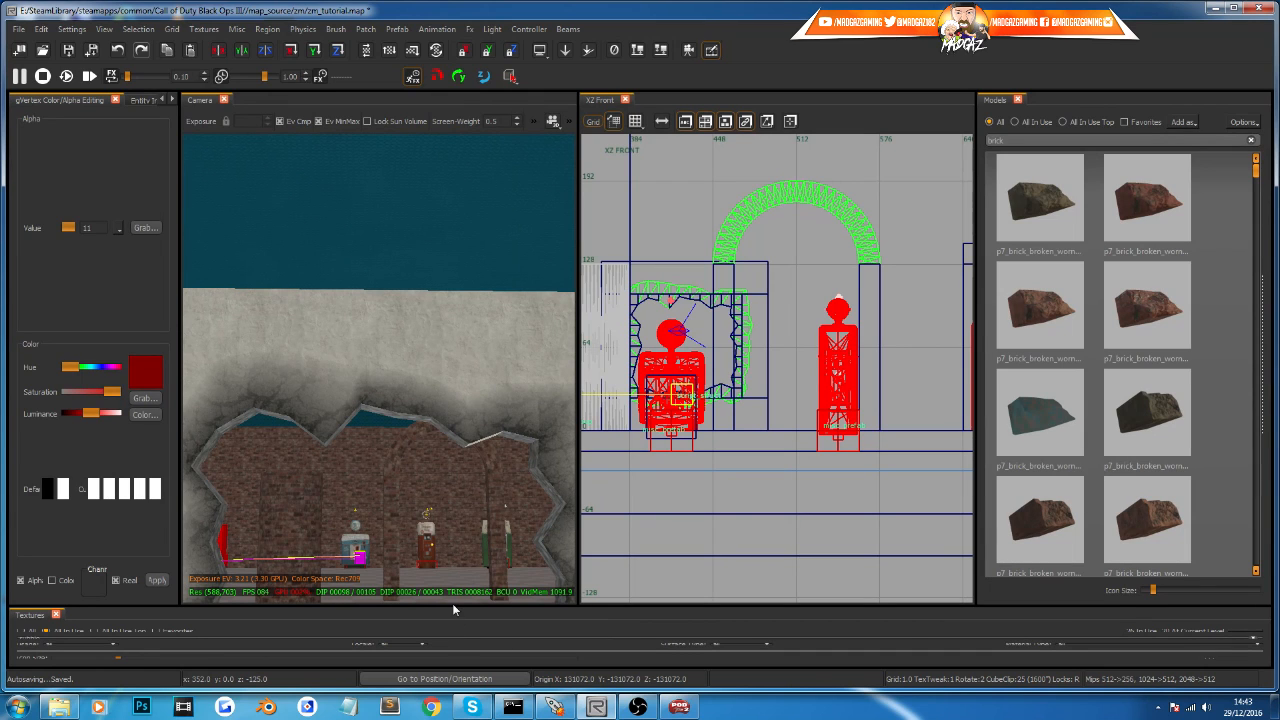
left_click_drag(452, 606, 445, 410)
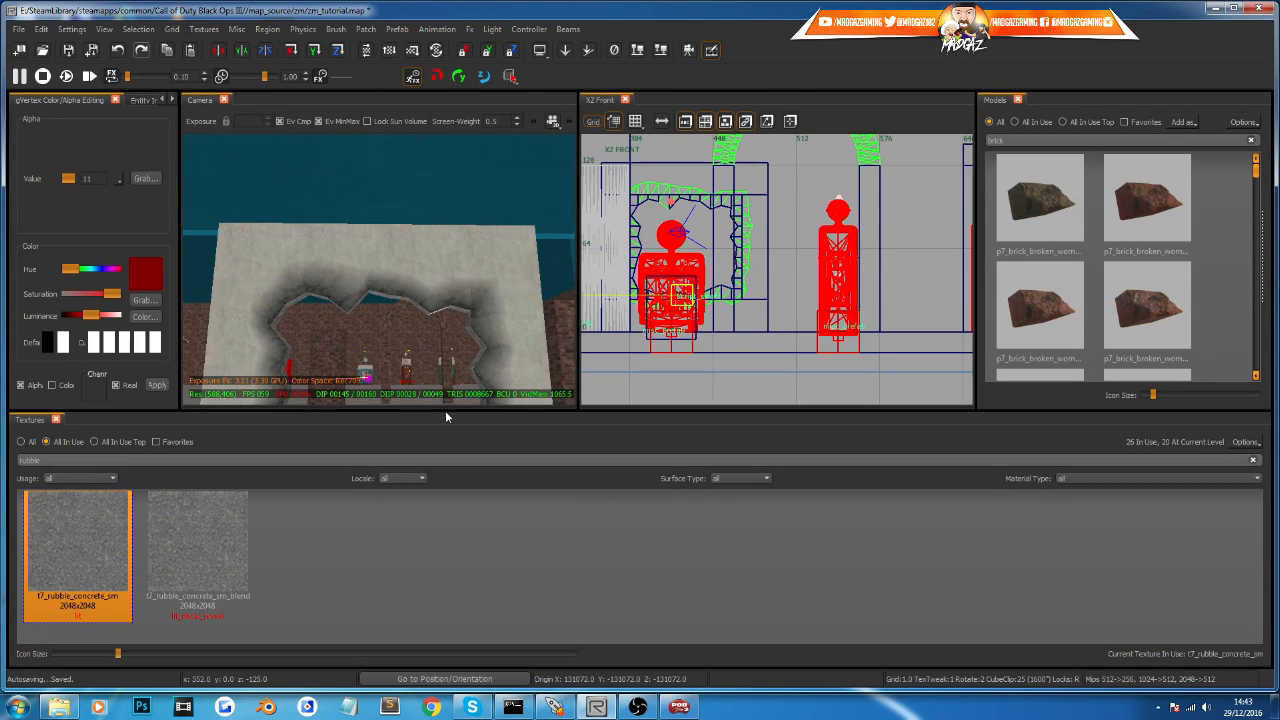
Step: Search the models for "brick break", place p7_brick_clean_breakout_07 at the opening's lower-left edge and rotate it about the Z axis
left_click(1018, 141)
type("brick break")
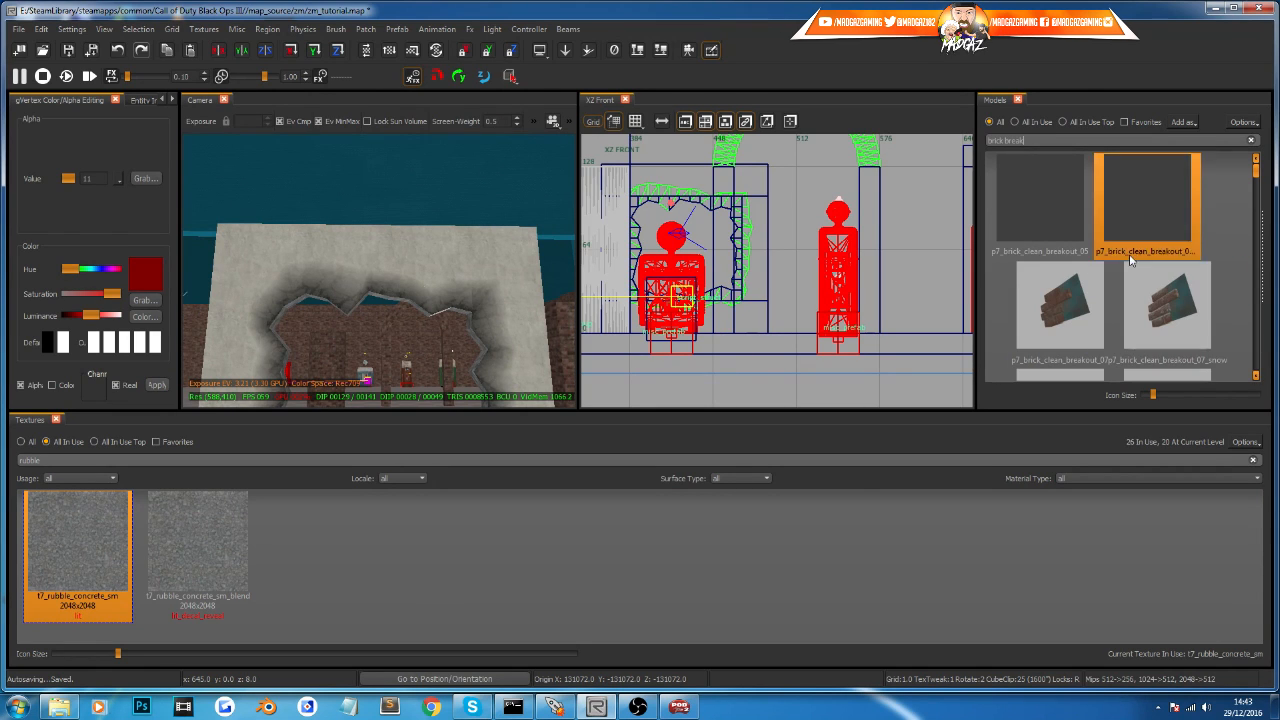
left_click(1060, 305)
right_click_drag(394, 298, 380, 262)
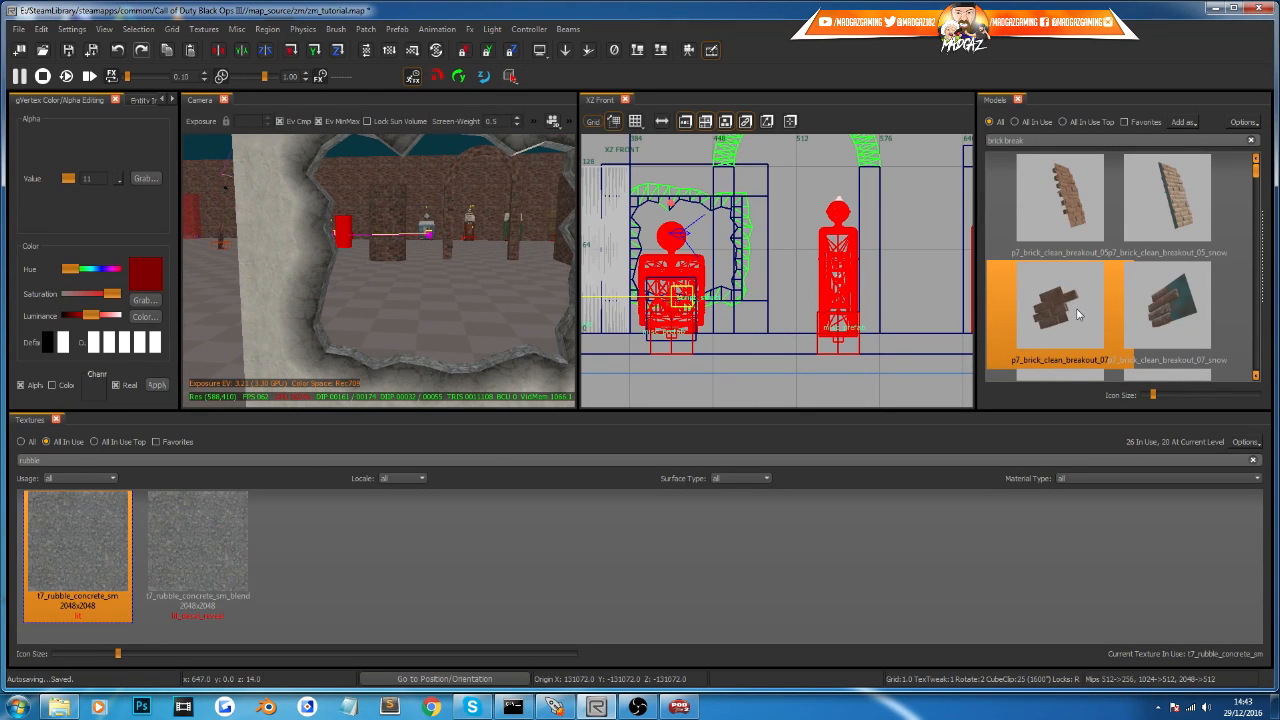
left_click_drag(1077, 315, 328, 337)
left_click(337, 54)
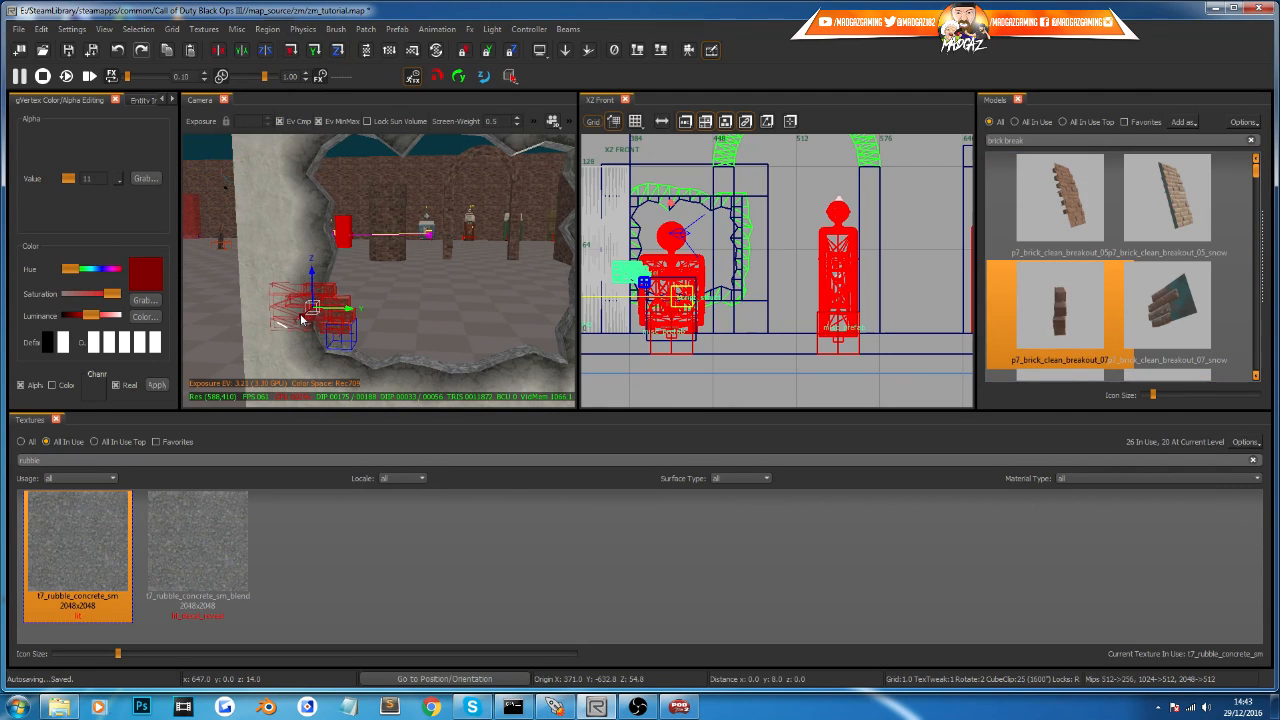
Step: Lower the broken brick model into the opening's lower-left corner and deselect it
key("Escape")
right_click_drag(308, 322, 350, 284)
left_click(352, 281, "shift")
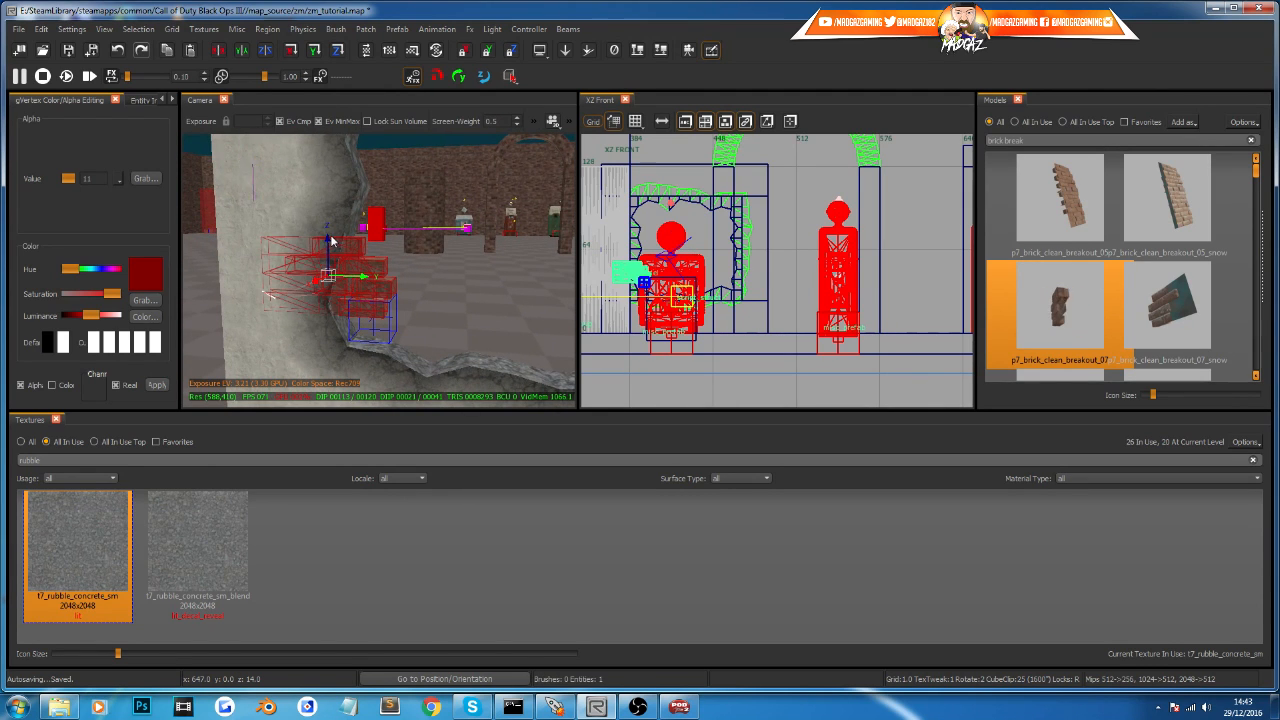
left_click_drag(331, 243, 333, 272)
key("Escape")
mouse_move(373, 264)
right_mouse_down()
mouse_move(350, 285)
mouse_move(356, 271)
right_mouse_up()
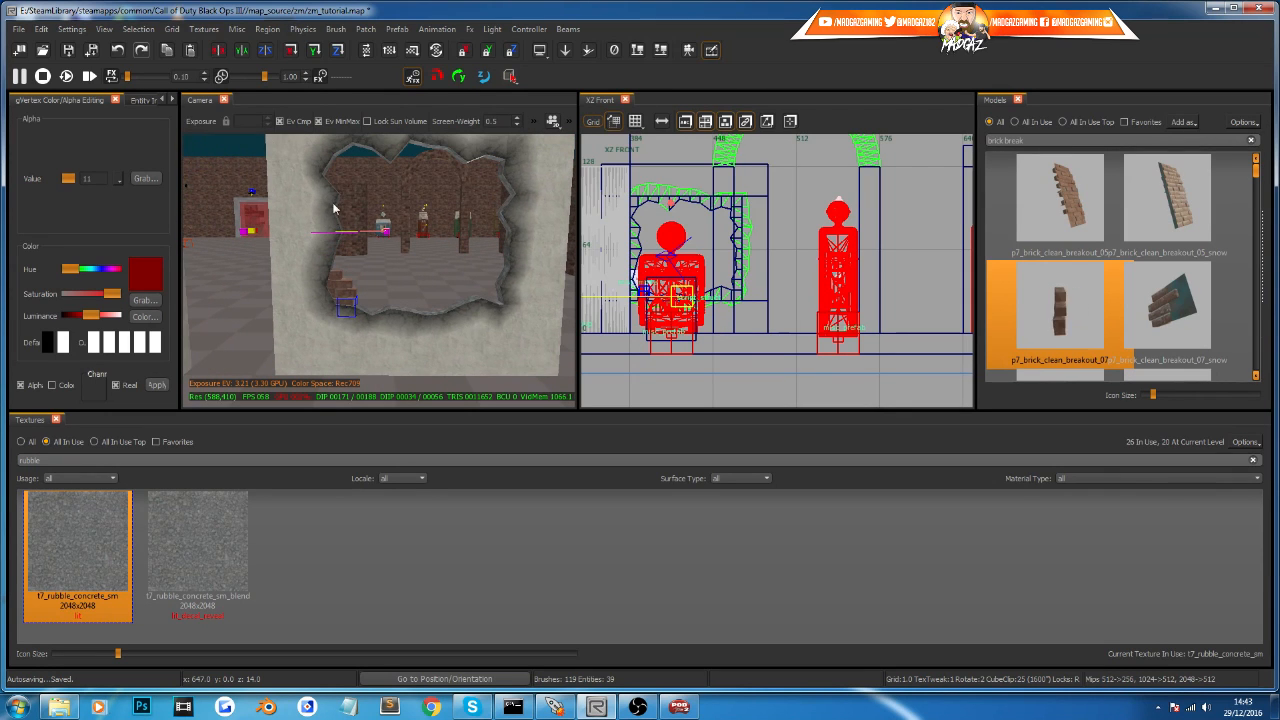
mouse_move(476, 301)
right_mouse_down()
mouse_move(500, 296)
mouse_move(485, 300)
mouse_move(484, 322)
right_mouse_up()
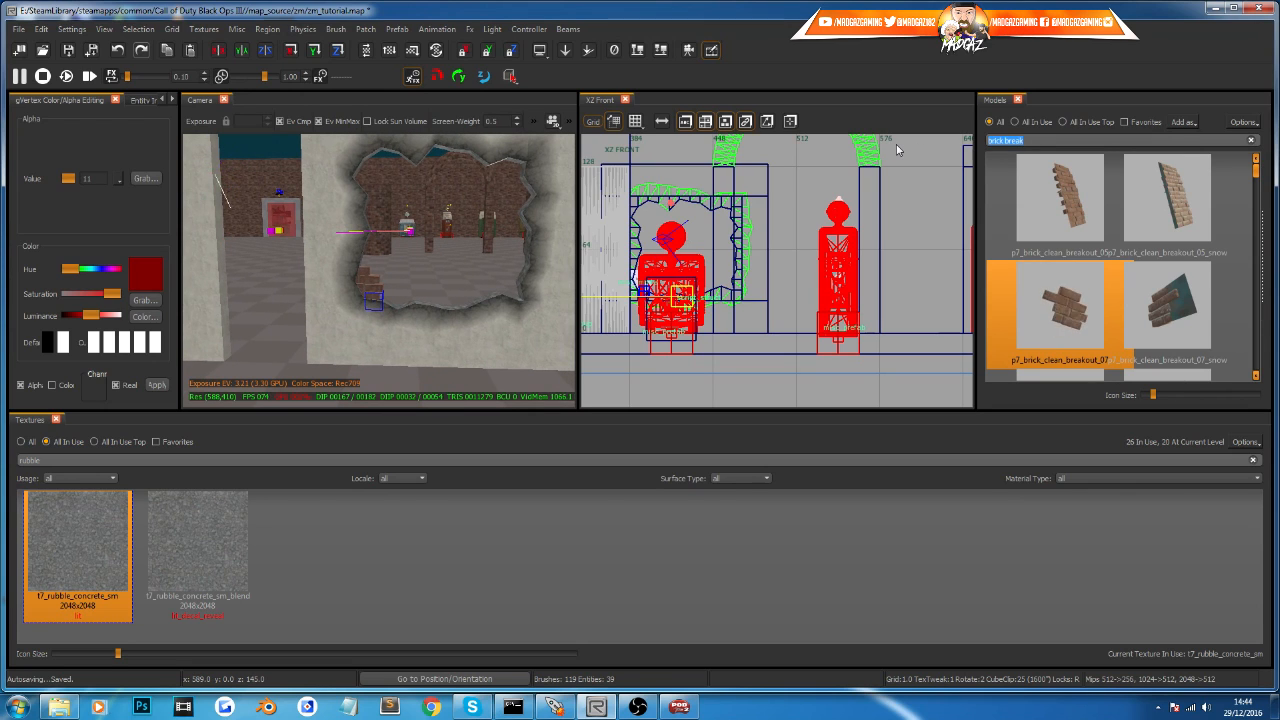
Step: Search the models for "rebar" and place p7_rebar_patch_64x64_01 at the right side of the broken opening
type("rebar")
left_click(1045, 283)
left_click_drag(1045, 283, 648, 313)
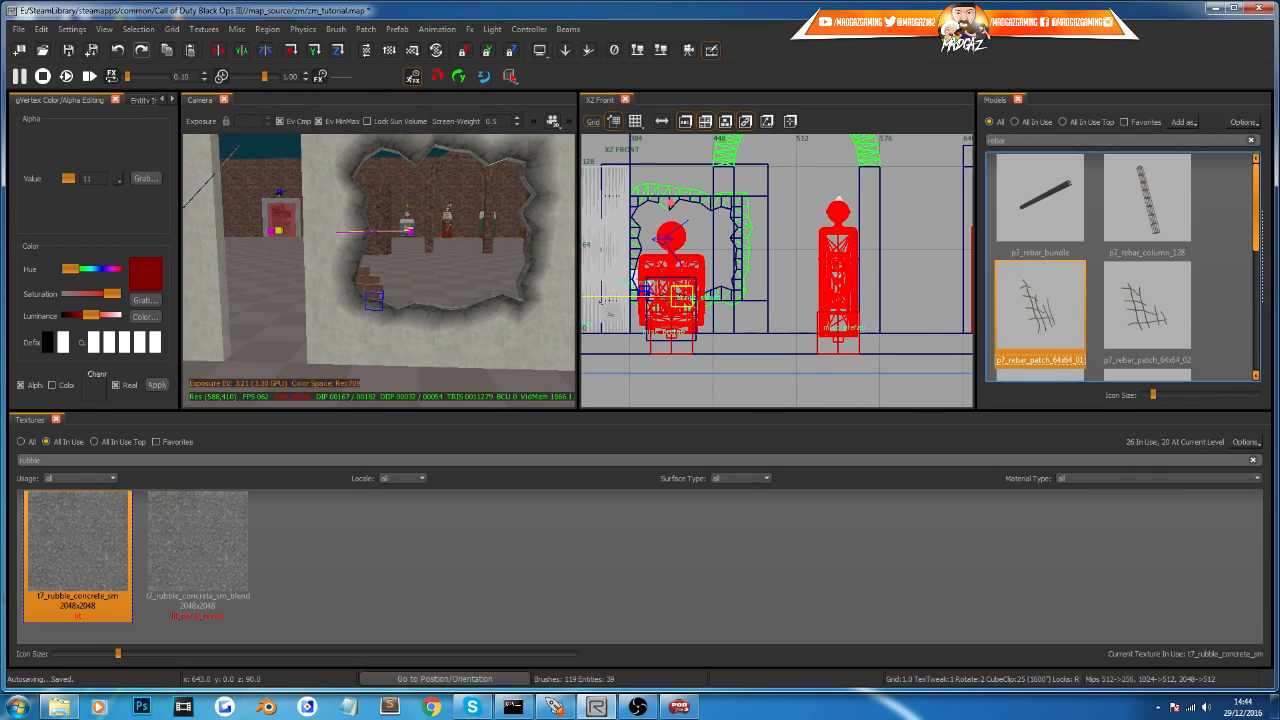
left_click_drag(475, 336, 465, 334)
left_click_drag(738, 332, 748, 295)
Step: Rotate the rebar patch about the Y and Z axes to line it up with the wall
left_click(314, 51)
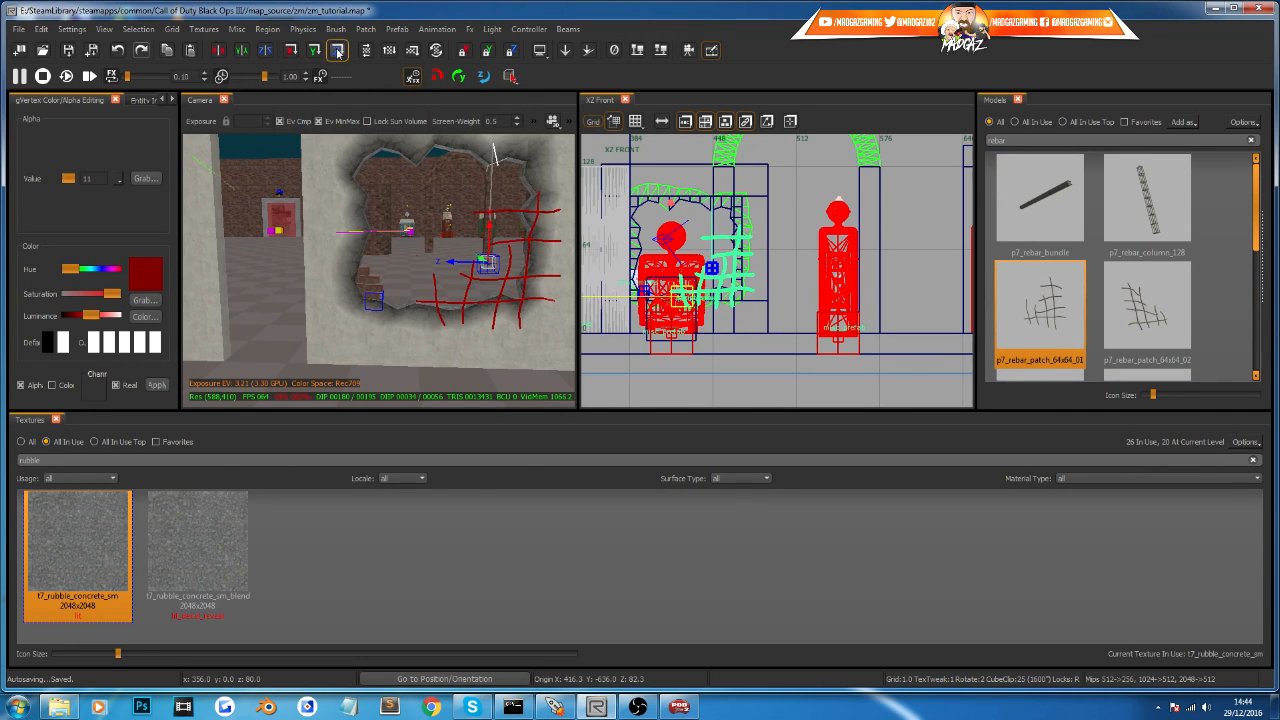
left_click(338, 50)
left_click(338, 50)
left_click(316, 51)
left_click(317, 51)
Step: Move the rebar patch up into the upper-right part of the opening and deselect it
left_click_drag(691, 282, 700, 240)
mouse_move(516, 193)
left_mouse_down()
mouse_move(494, 199)
mouse_move(500, 212)
left_mouse_up()
key("Escape")
right_click_drag(496, 243, 449, 199)
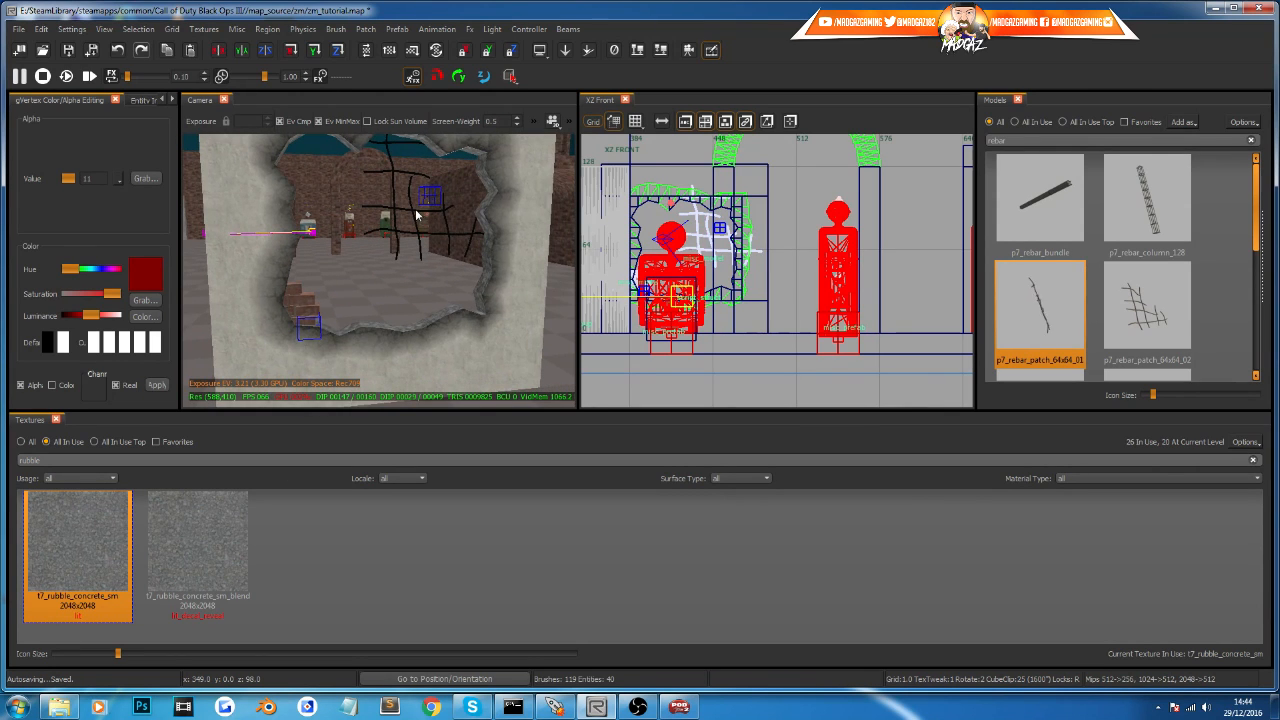
Step: Reselect the rebar patch, fine-tune its position within the opening, and deselect it
left_click(417, 214)
key("Escape")
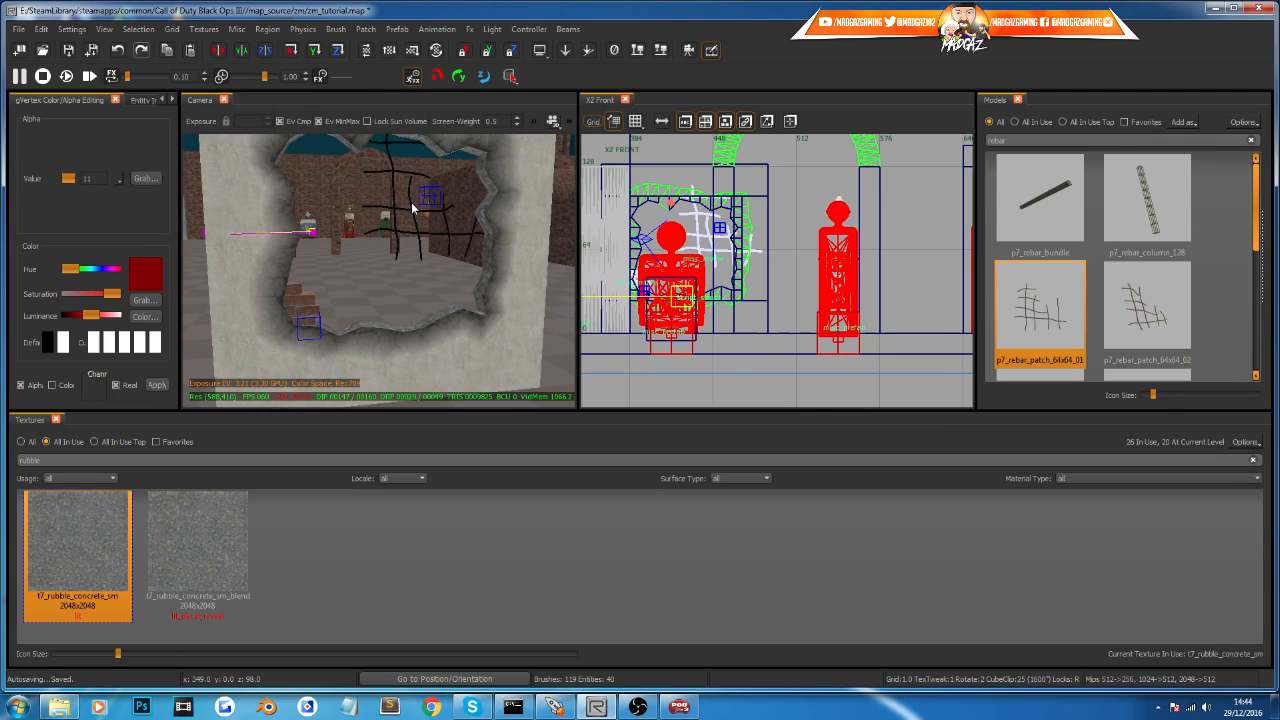
left_click(411, 208)
left_click_drag(447, 196, 482, 196)
left_click_drag(482, 196, 480, 196)
key("Escape")
right_click_drag(453, 193, 450, 238)
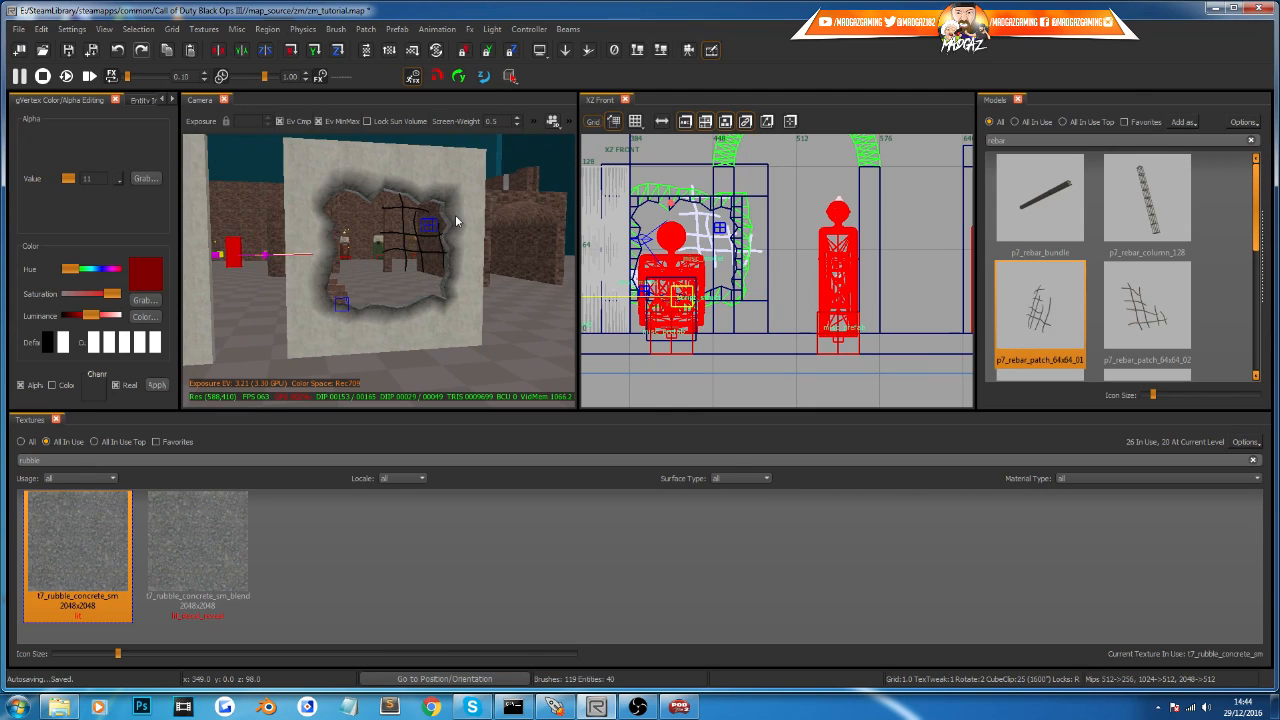
key("F3")
key("F4")
right_click_drag(455, 220, 478, 293)
key("F4")
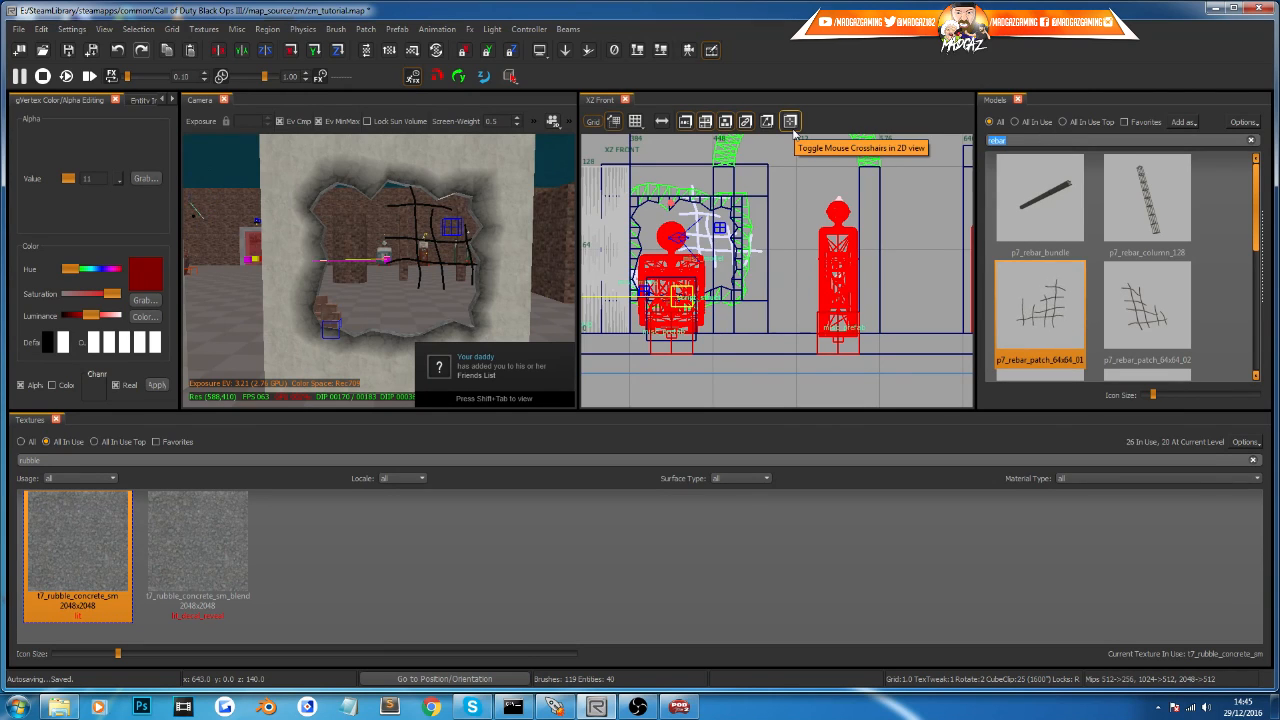
Step: Search the models for "debris brick" and place a p7_debris_brick_pile_01 model on the floor below the broken opening
type("debr")
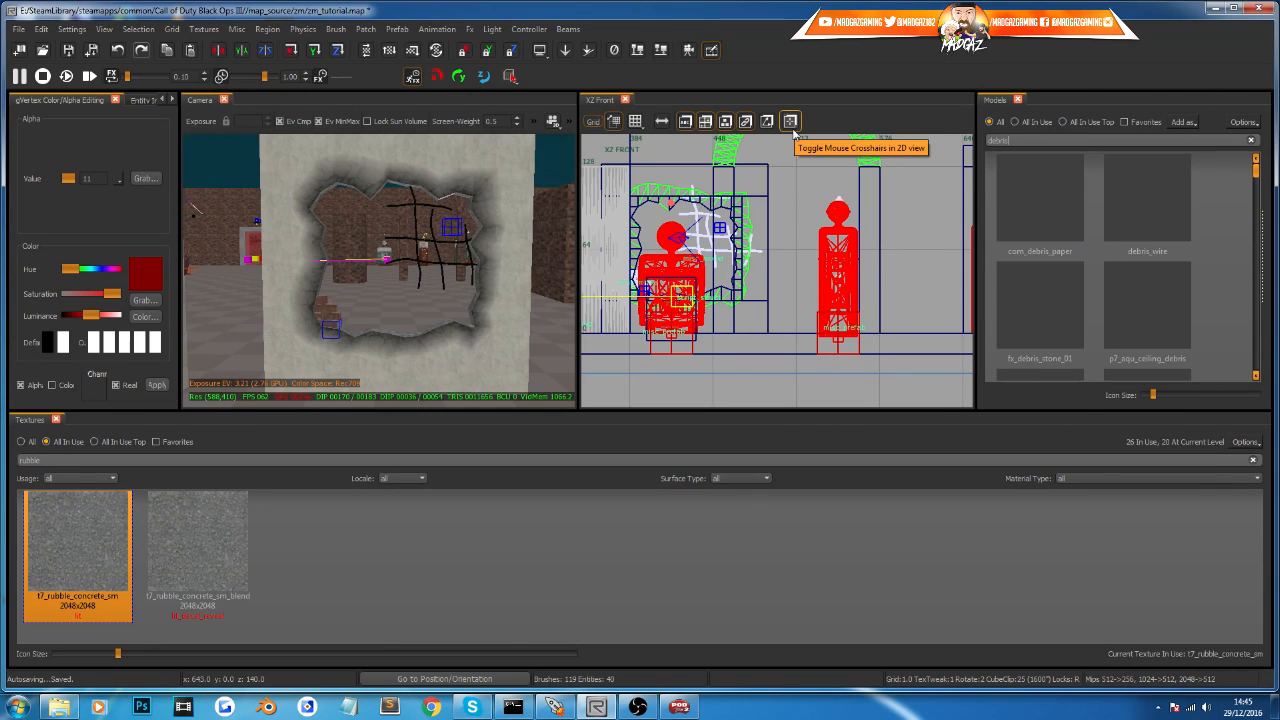
type("is brick")
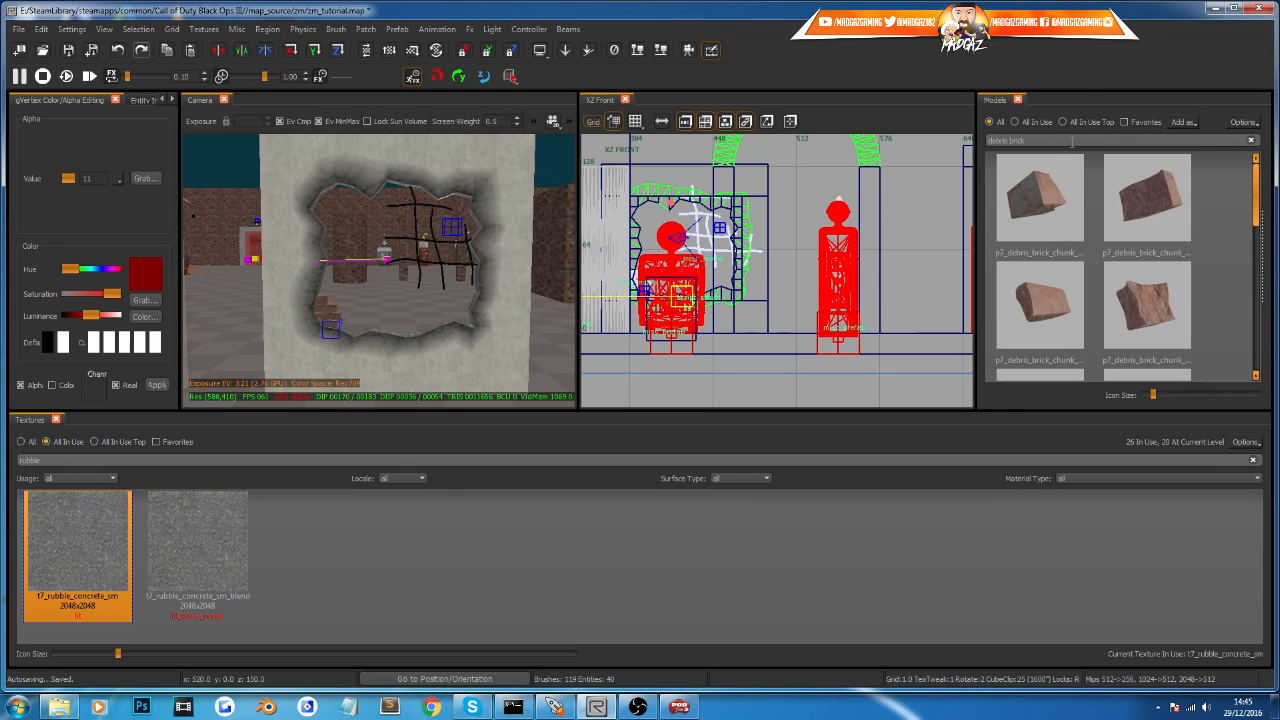
left_click(1140, 210)
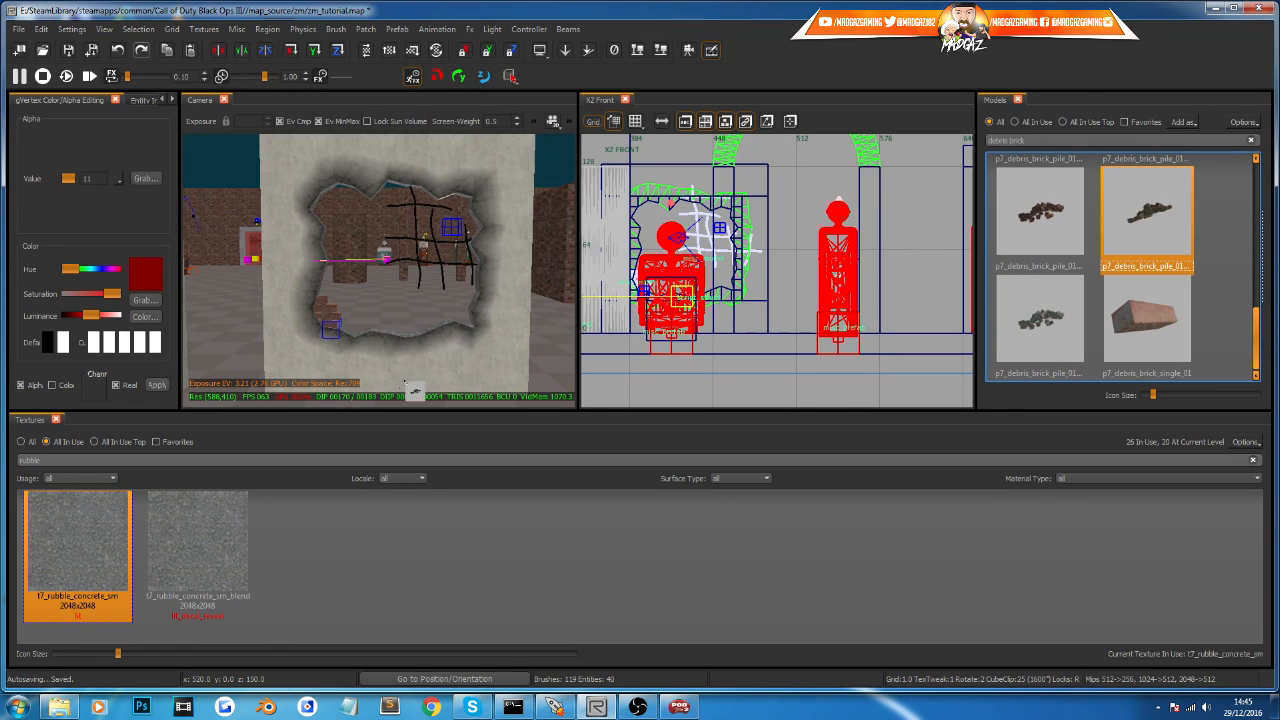
left_click_drag(427, 393, 450, 365)
scroll(455, 362, "down", 2)
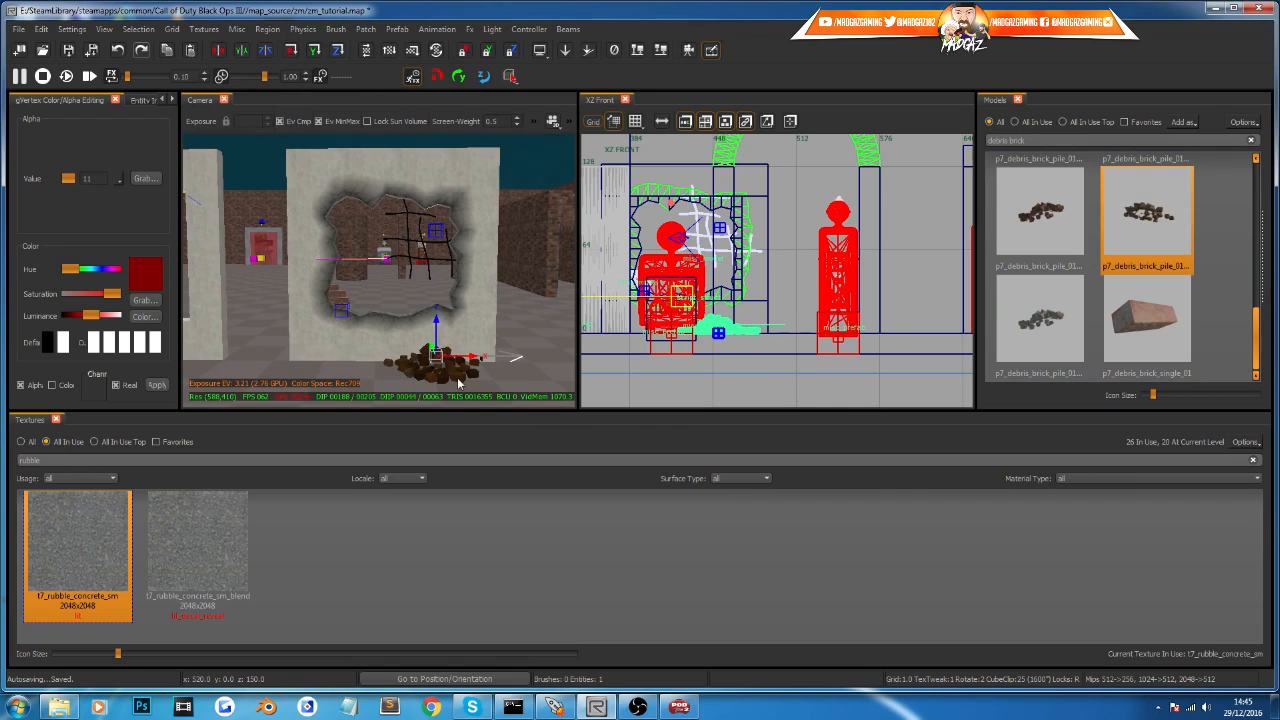
right_click_drag(454, 351, 482, 330)
Step: Search the models for "concrete debris" and place a flat-edged p7_debris_concrete_rubble_lg_01 chunk at the base of the intact window wall
right_click_drag(360, 268, 435, 322)
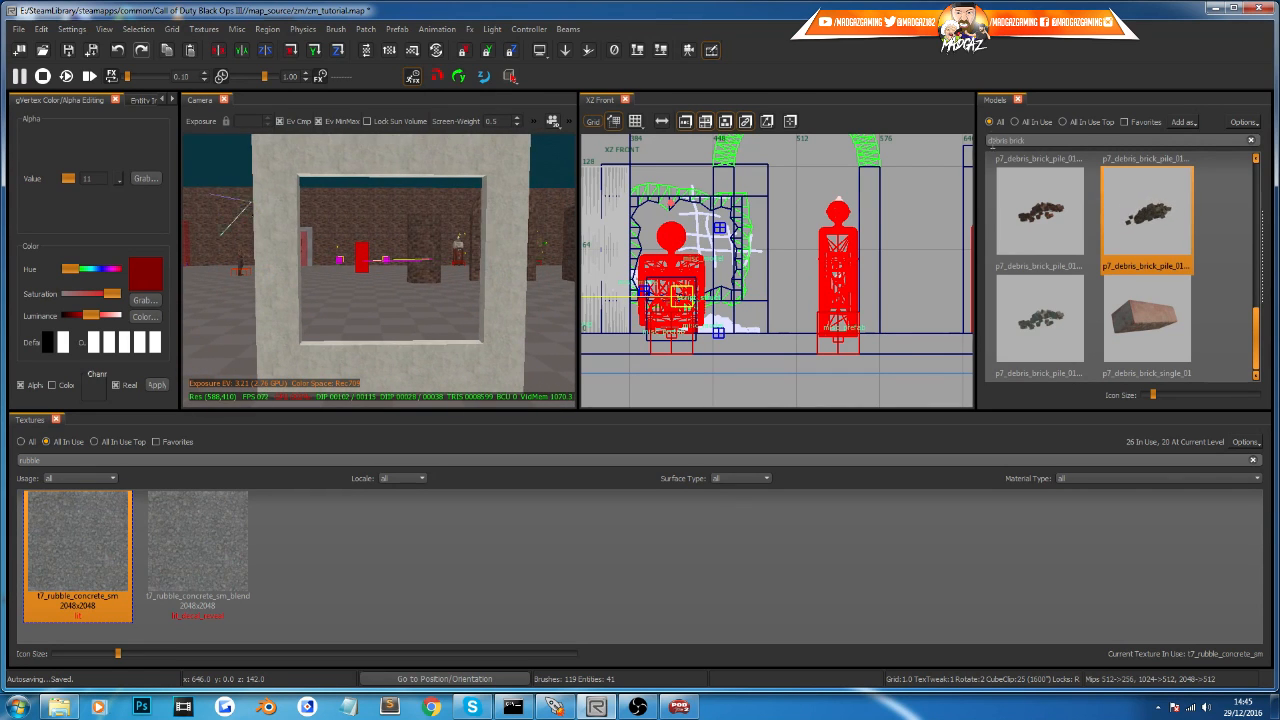
left_click_drag(1066, 140, 813, 155)
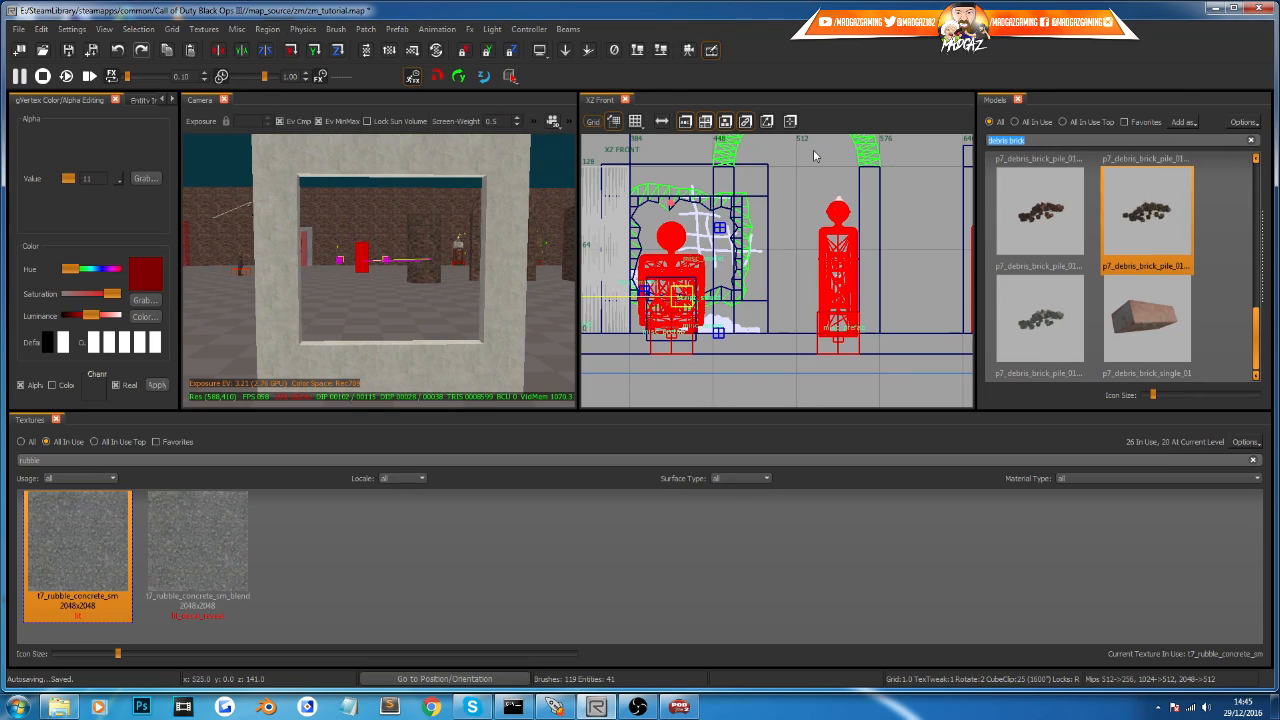
type("concrete debris")
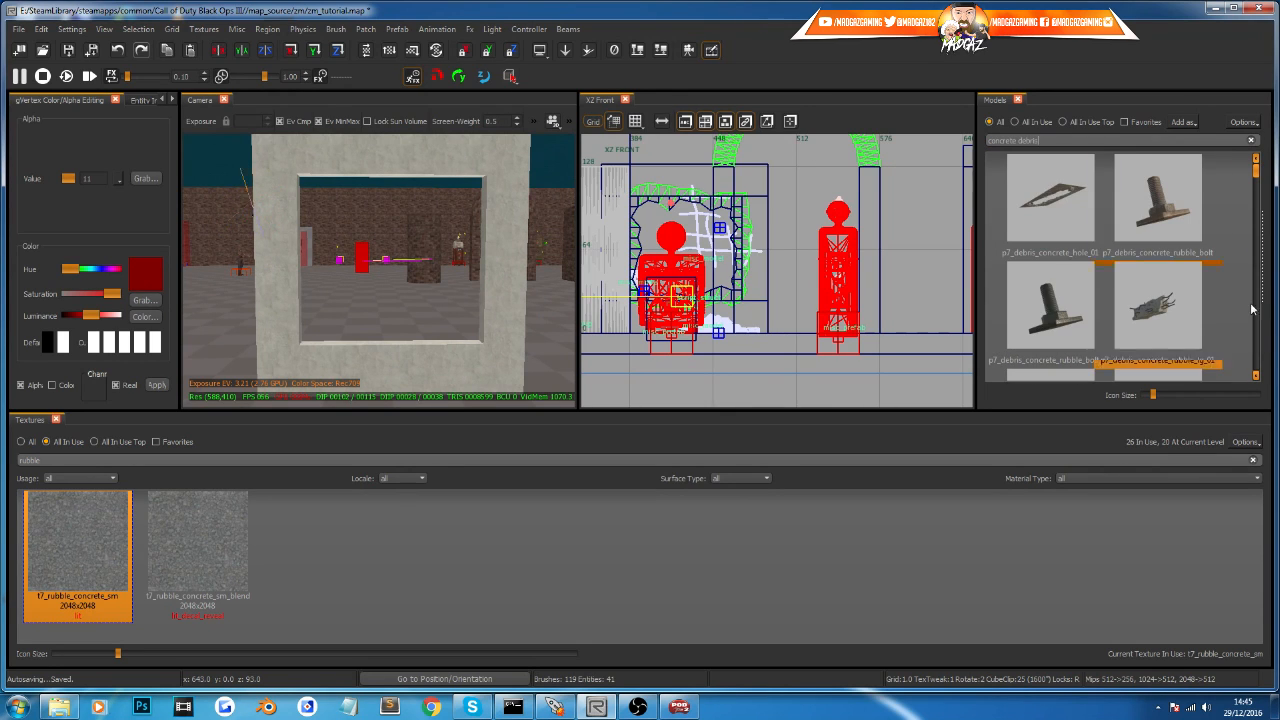
scroll(1180, 300, "down", 3)
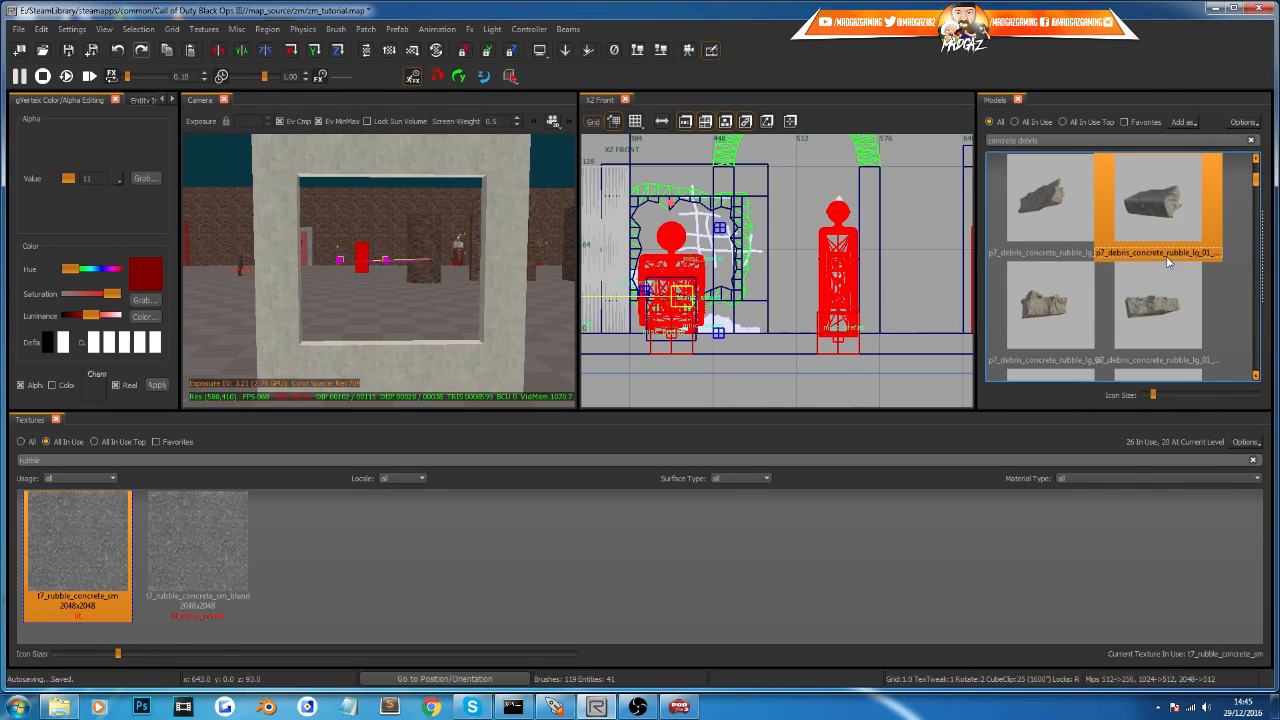
left_click(1163, 306)
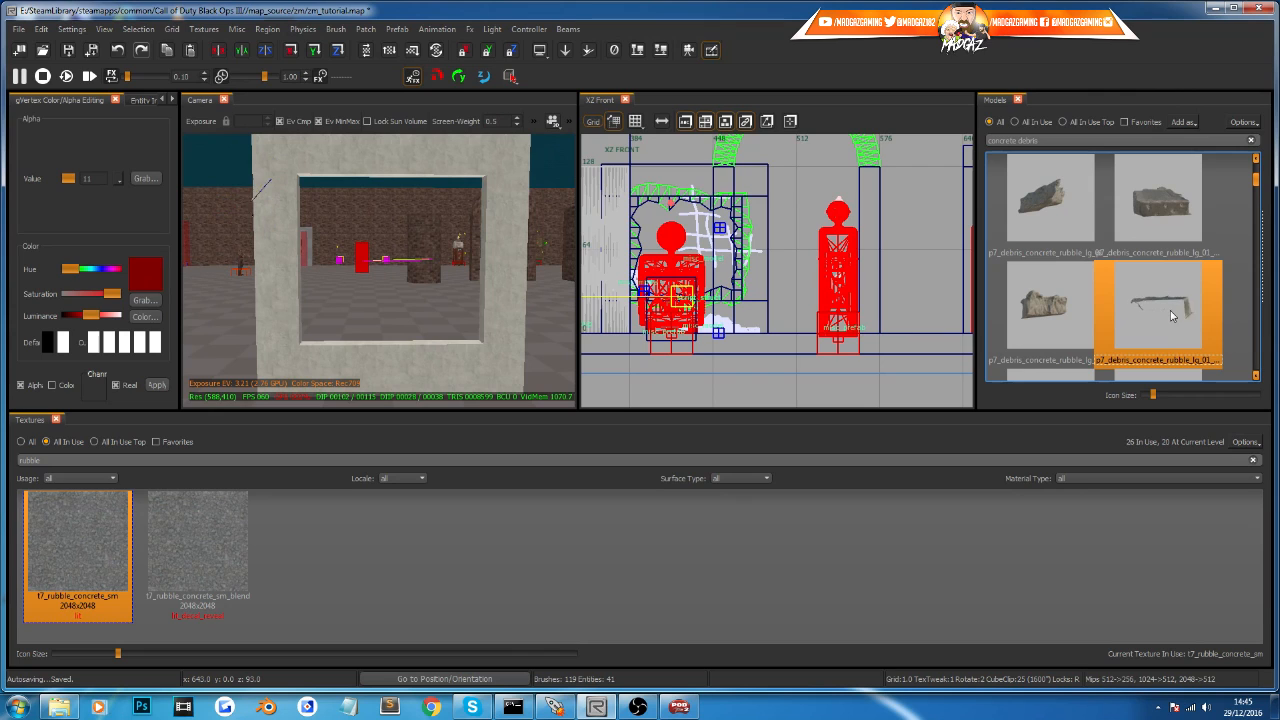
left_click_drag(1163, 310, 345, 376)
key("Up")
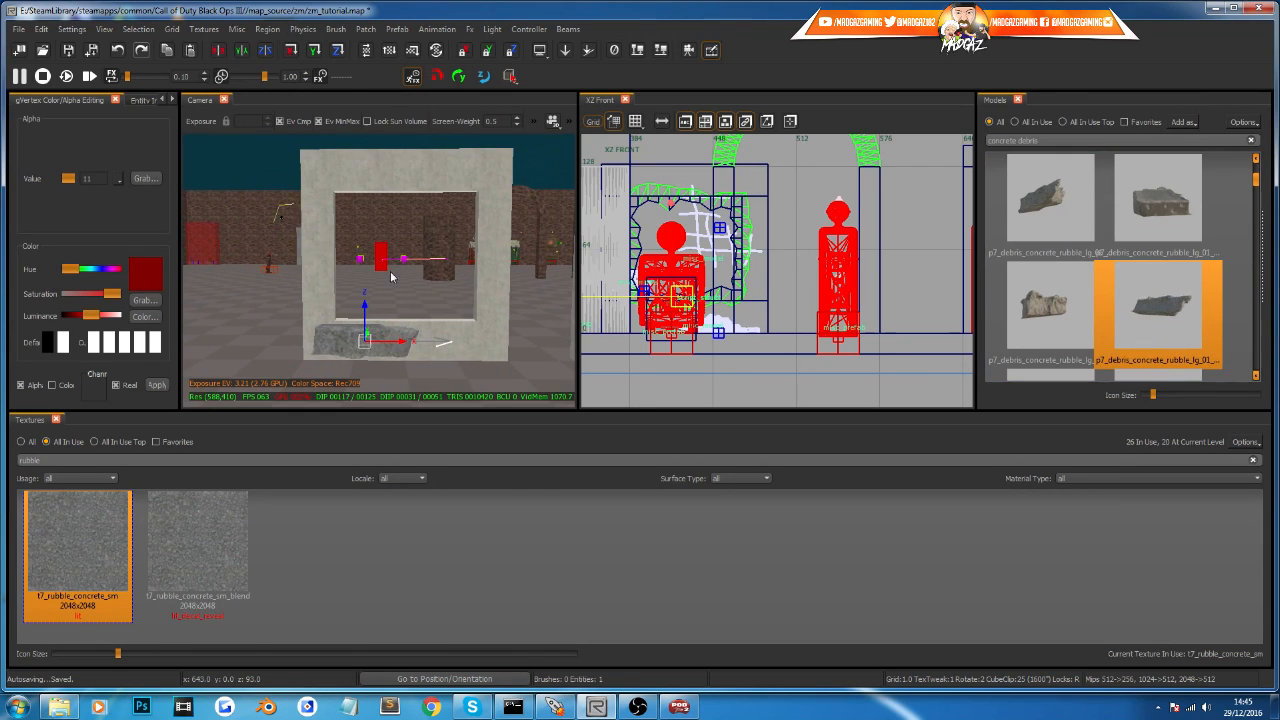
Step: Rotate the concrete chunk about the X axis and shift it toward the wall in the top view
left_click(290, 52)
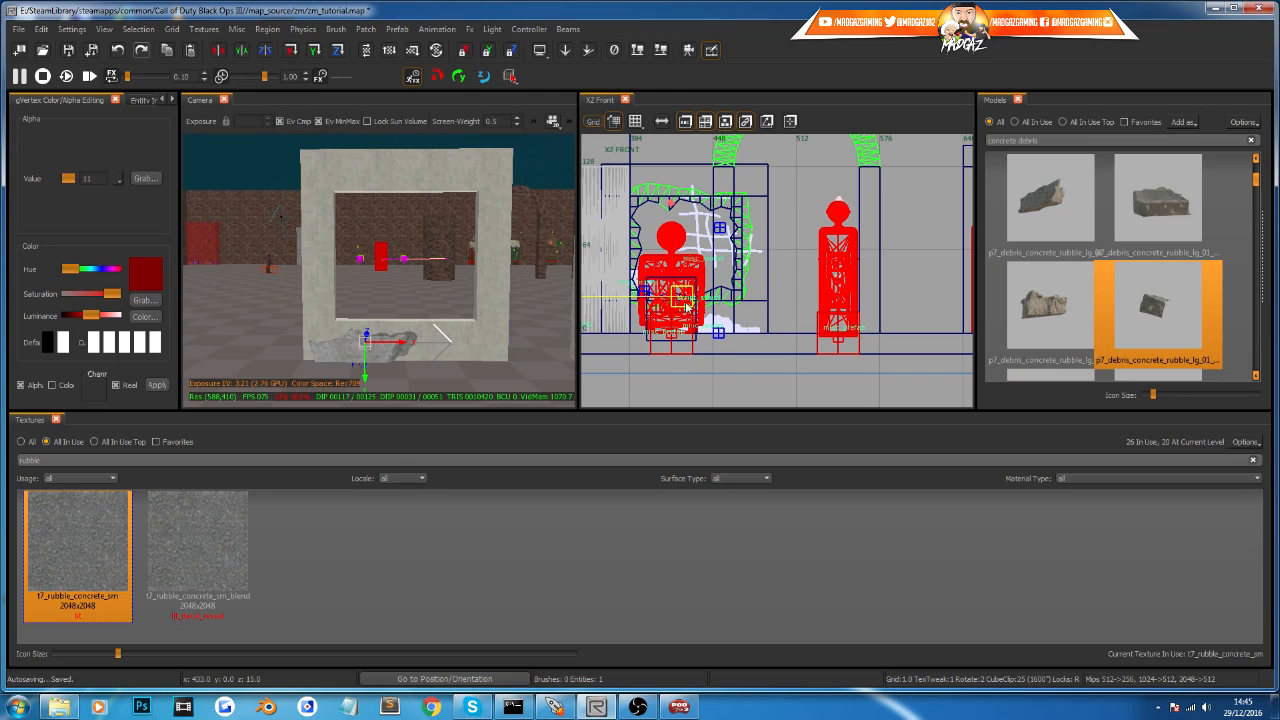
key("f")
key("ctrl+Tab")
mouse_move(759, 281)
left_mouse_down()
mouse_move(777, 270)
mouse_move(748, 268)
left_mouse_up()
scroll(755, 270, "up", 5)
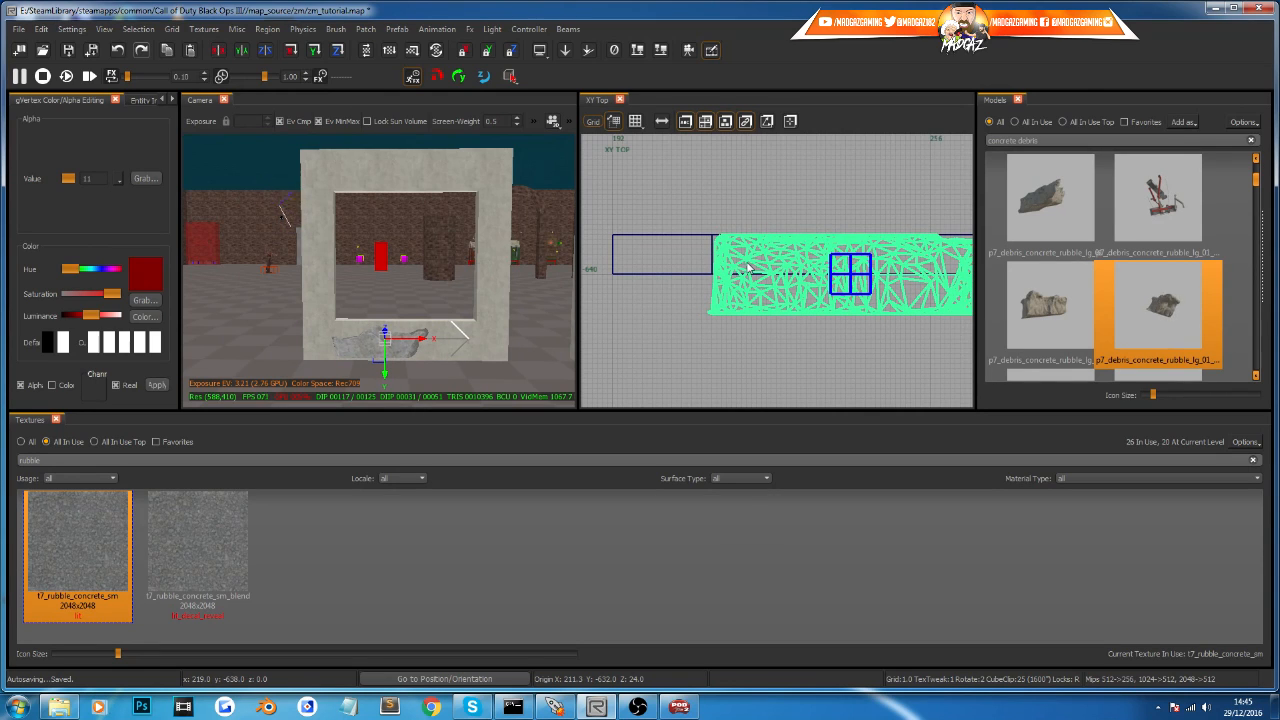
Step: Set the concrete chunk's modelscale to 0.5
left_click(145, 100)
scroll(110, 230, "down", 5)
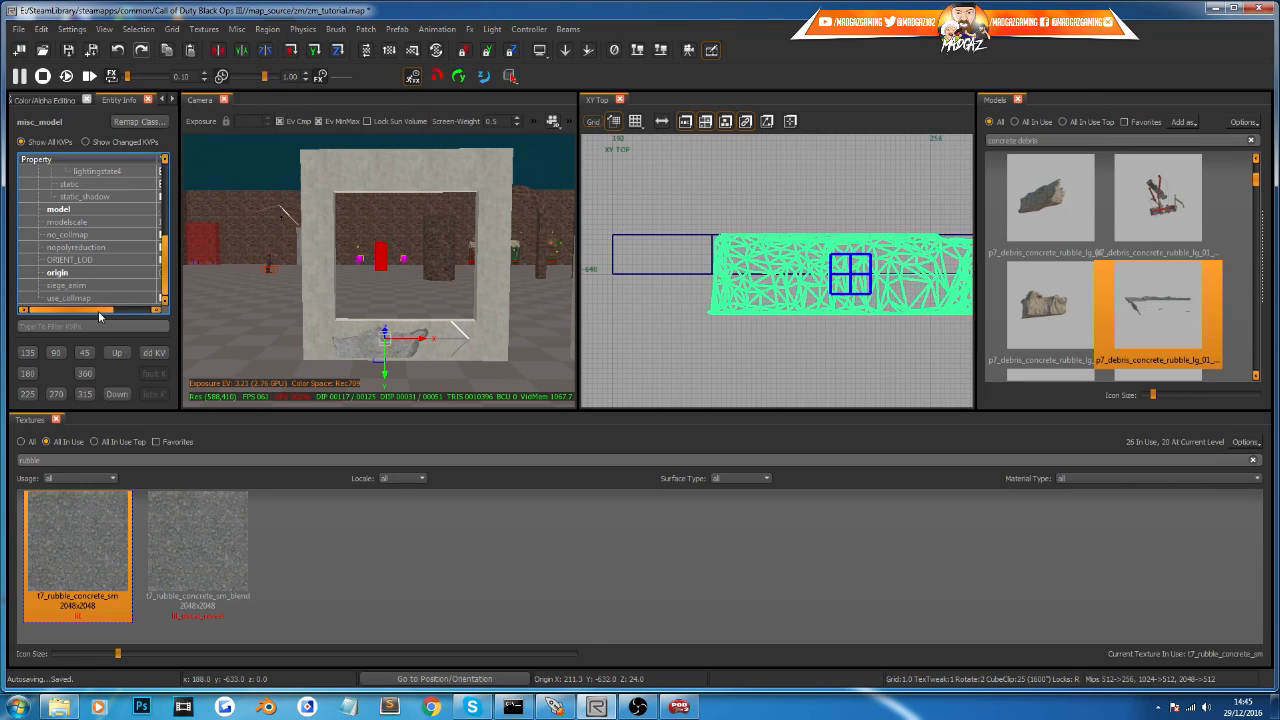
left_click_drag(100, 312, 129, 323)
left_click(127, 222)
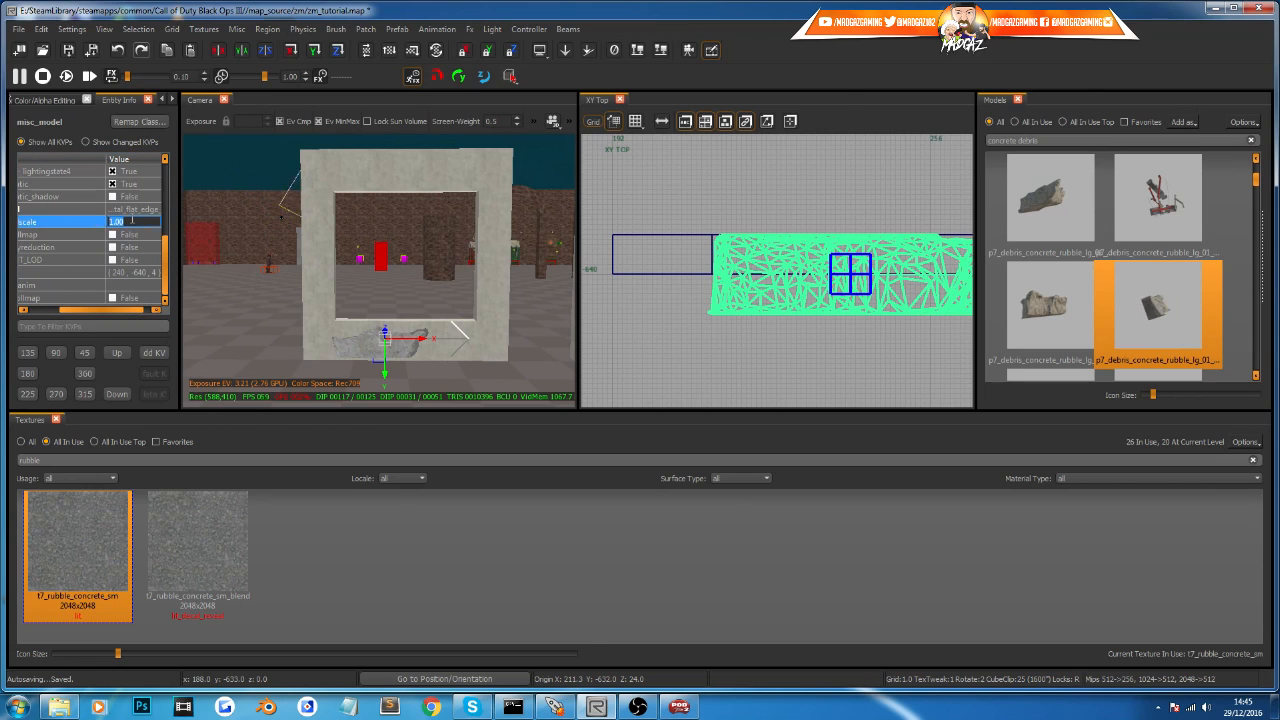
type("0.5")
key("Return")
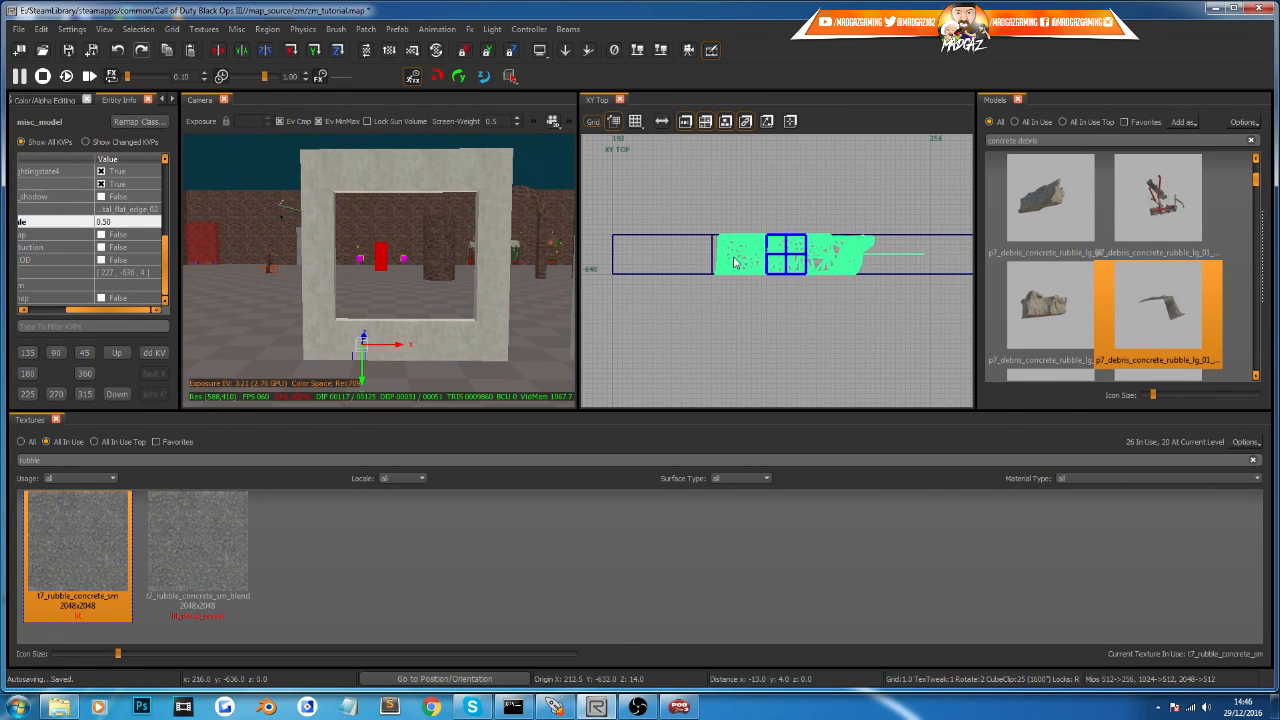
Step: Align the scaled chunk with the wall's thickness and raise it onto the lower-left corner of the window sill
left_click_drag(734, 262, 723, 265)
left_click_drag(363, 383, 362, 350)
scroll(396, 314, "up", 5)
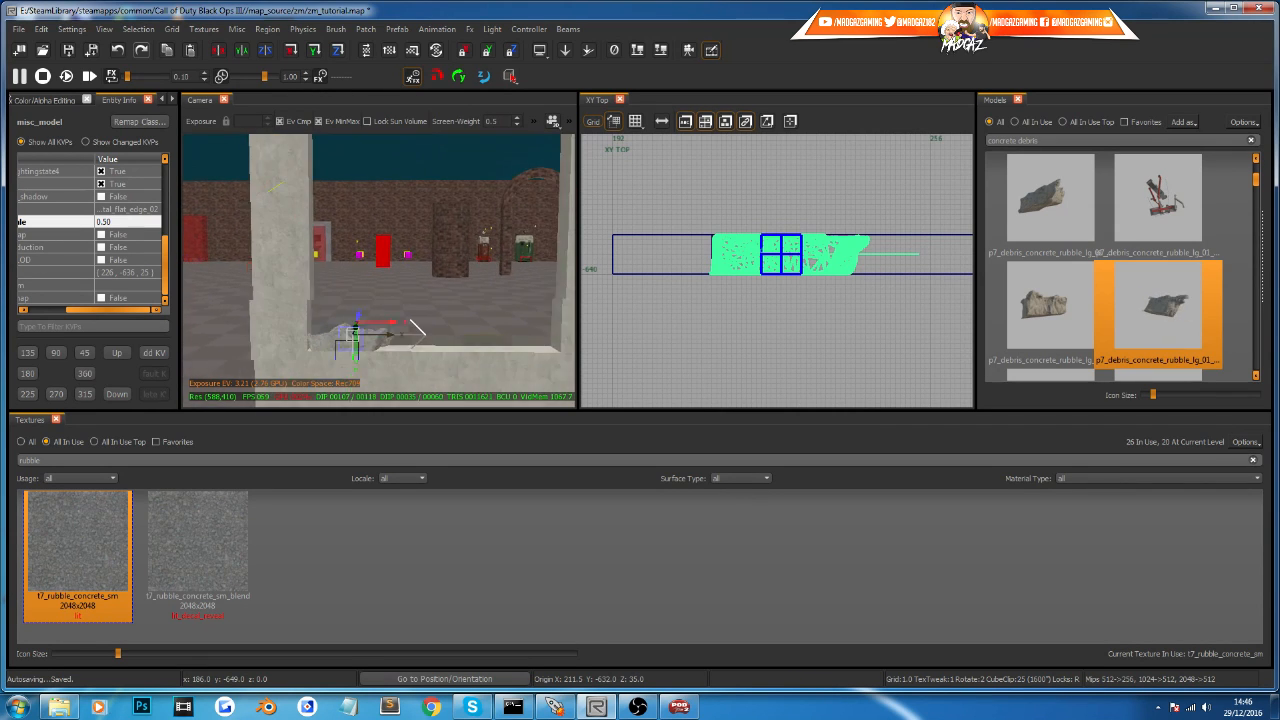
left_click_drag(400, 296, 330, 276)
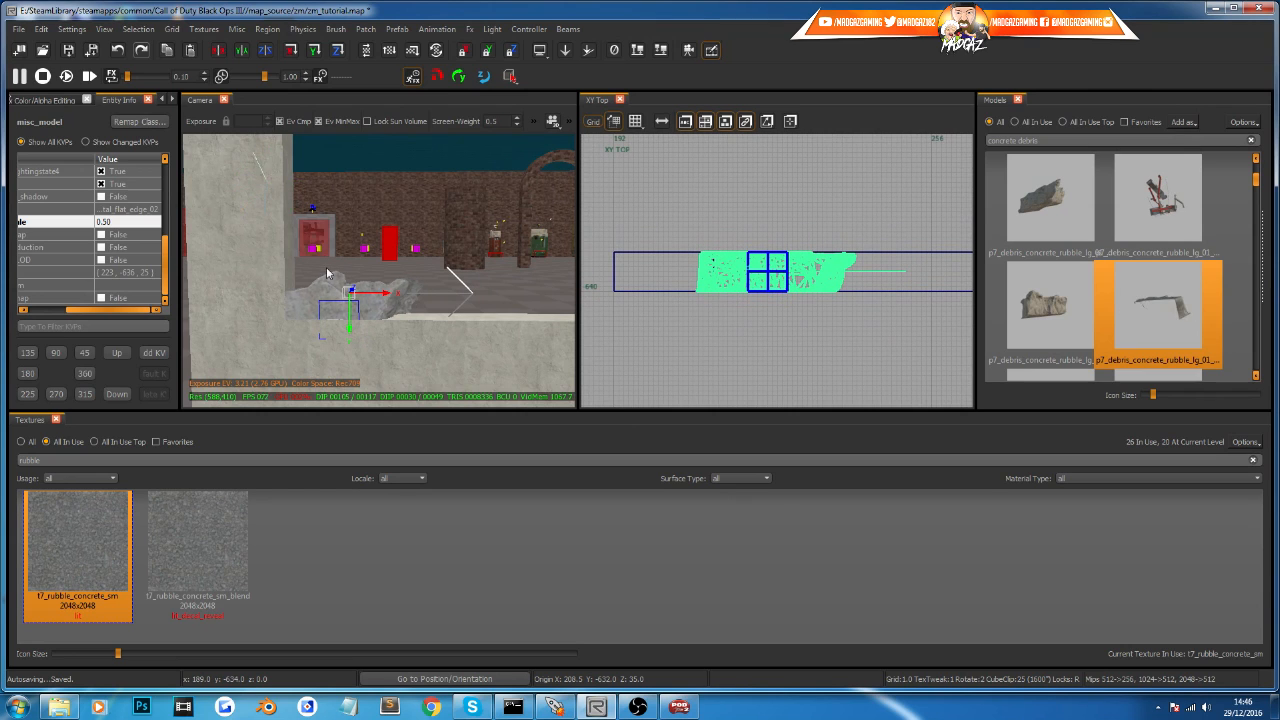
Step: Examine the window opening lined with concrete rubble models and compare it with the broken opening made from terrain patches
scroll(326, 272, "down", 6)
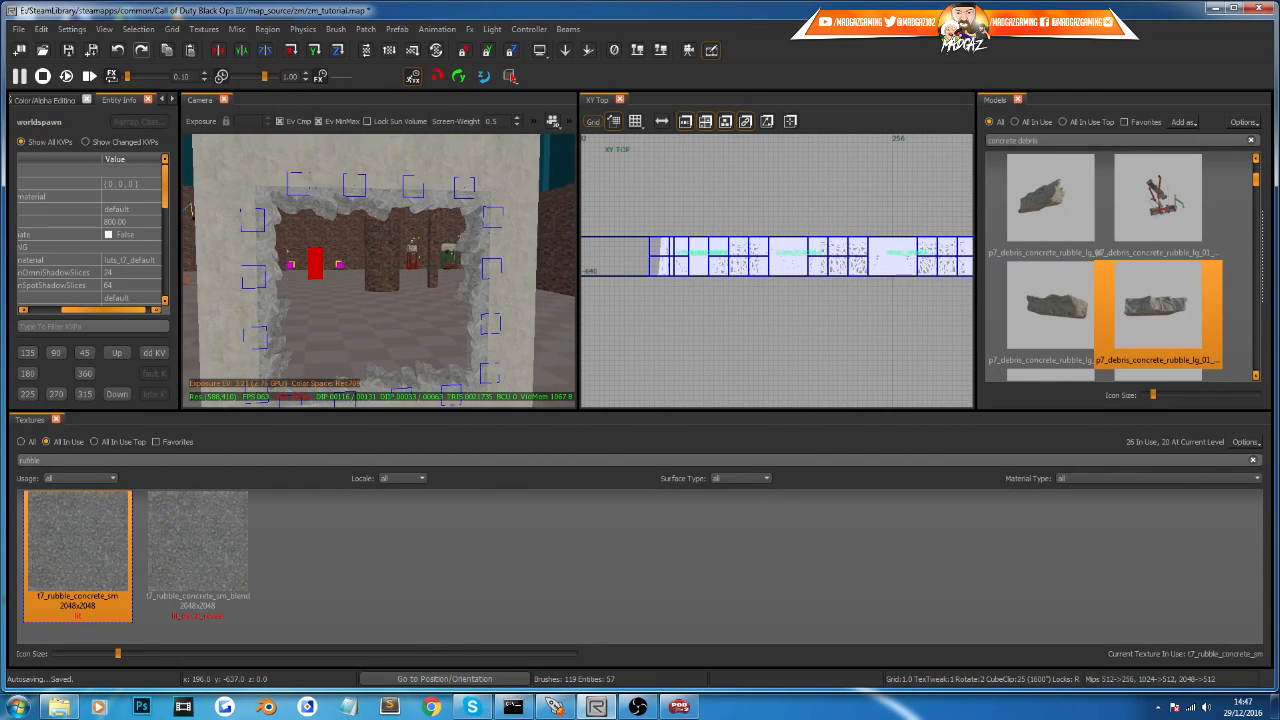
right_click_drag(322, 260, 325, 252)
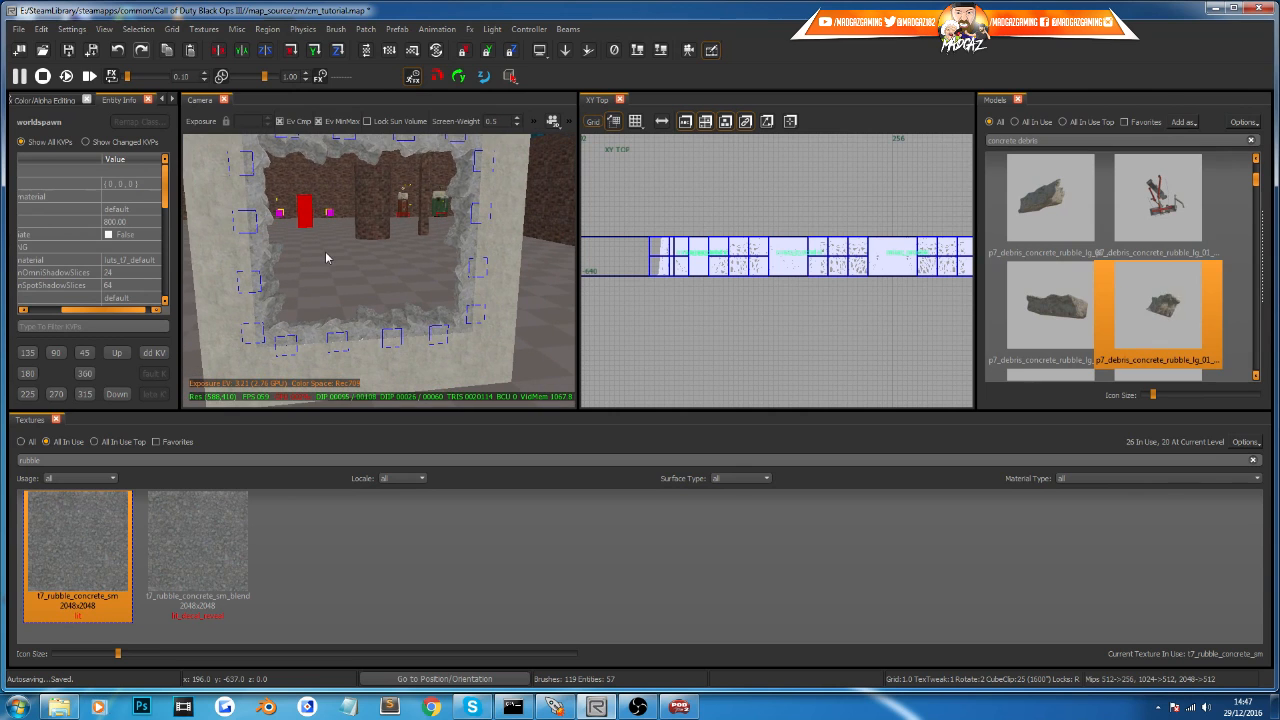
right_click_drag(450, 189, 414, 200)
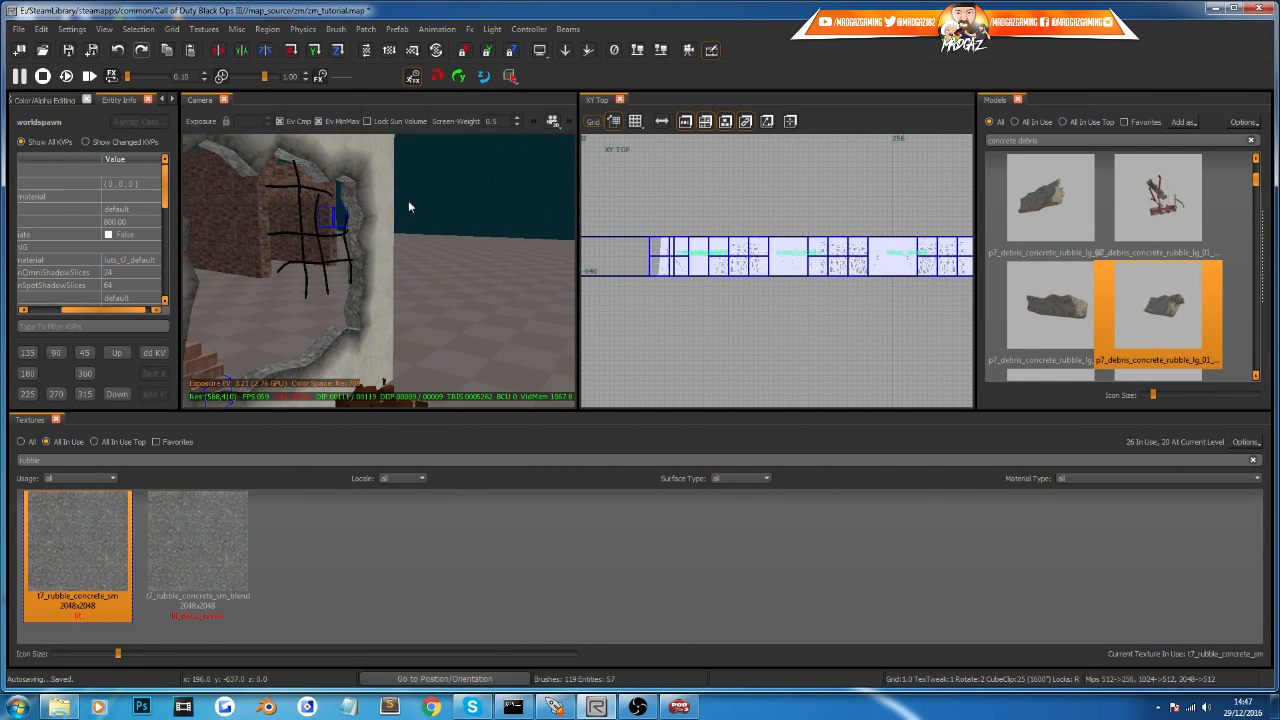
mouse_move(356, 265)
right_mouse_down()
mouse_move(340, 263)
mouse_move(354, 256)
right_mouse_up()
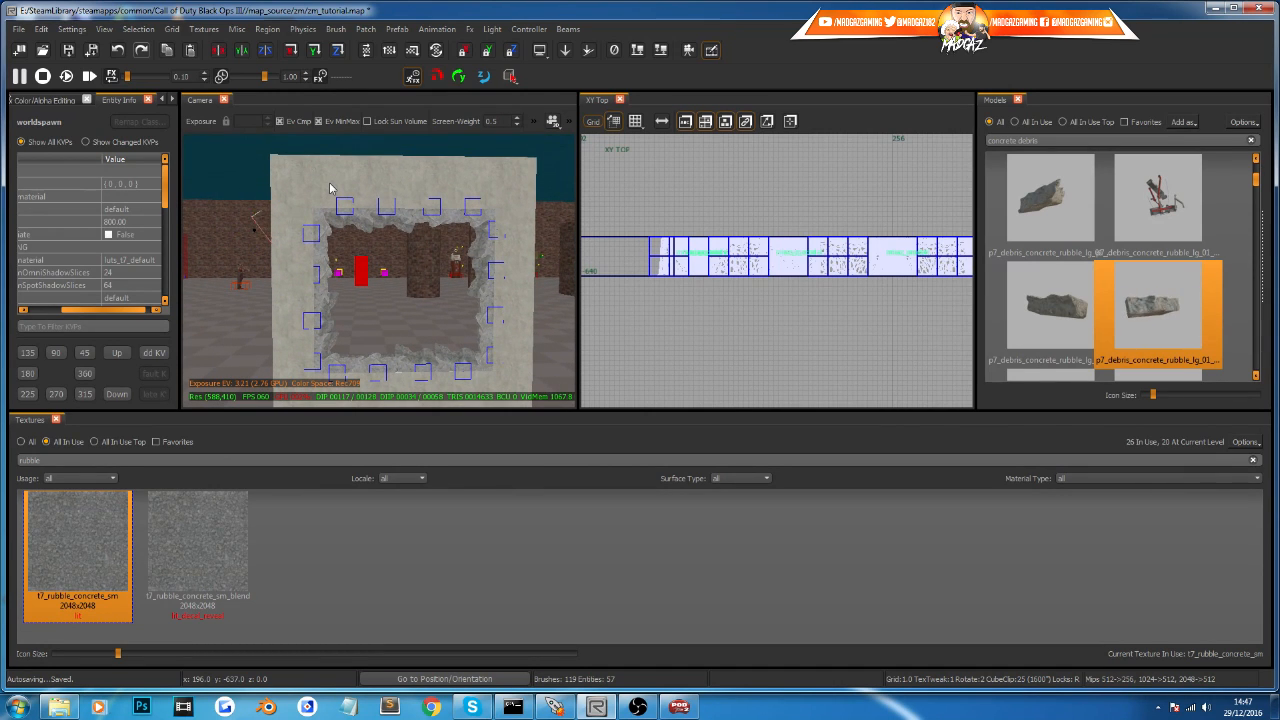
right_click_drag(329, 182, 410, 224)
right_click_drag(473, 282, 325, 262)
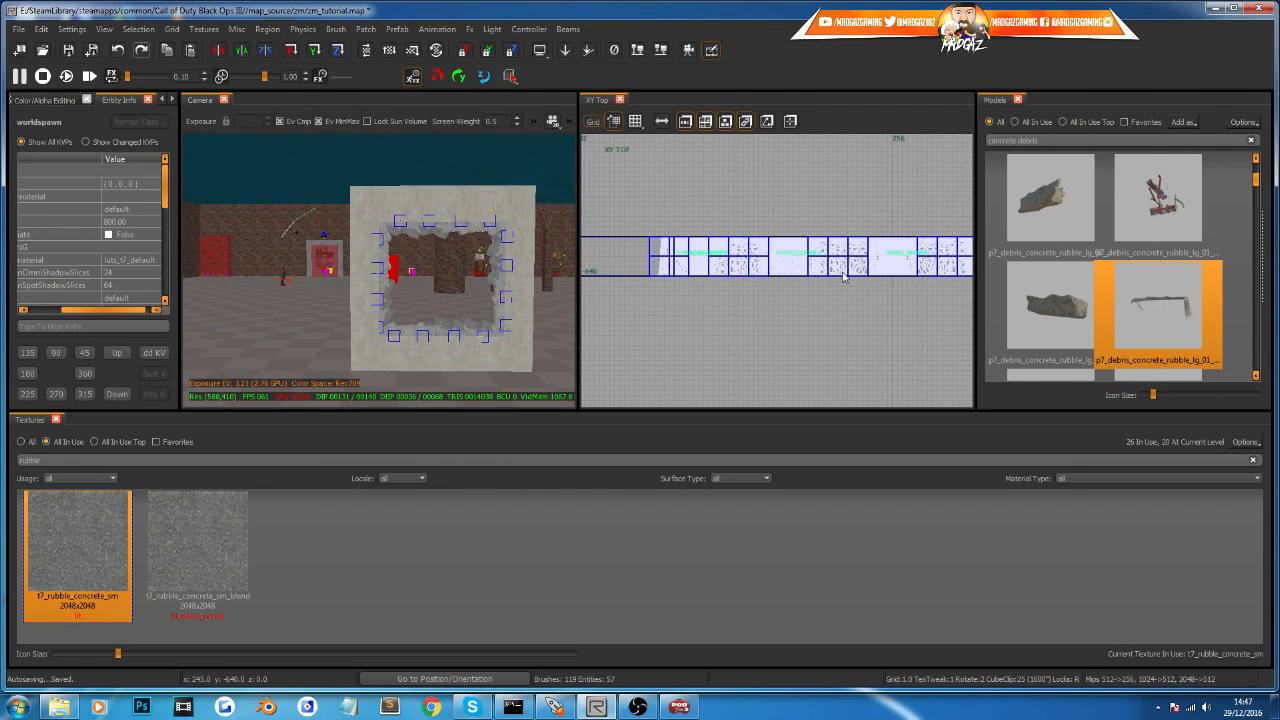
Step: Draw a brush 128 wide and 12 deep along the front of the rubble-lined wall and extend it to cover the wall's full height
scroll(843, 276, "down", 2)
right_click_drag(748, 285, 693, 276)
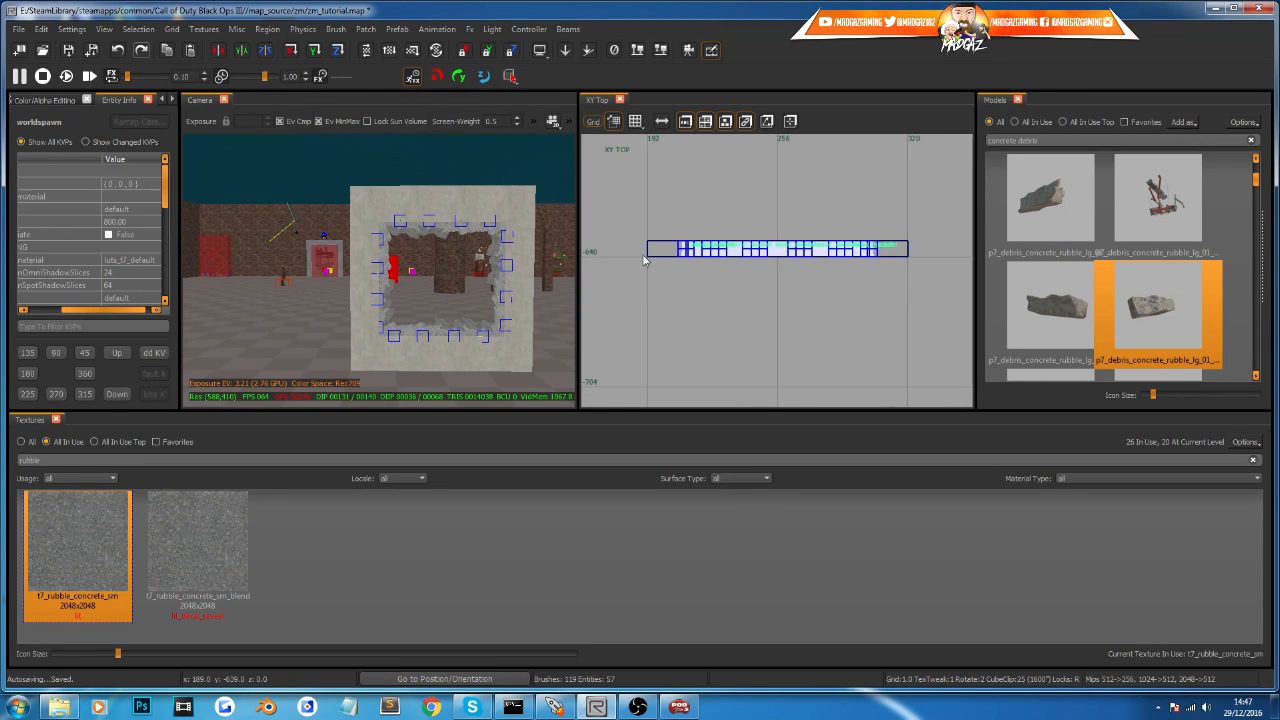
left_click_drag(648, 260, 910, 286)
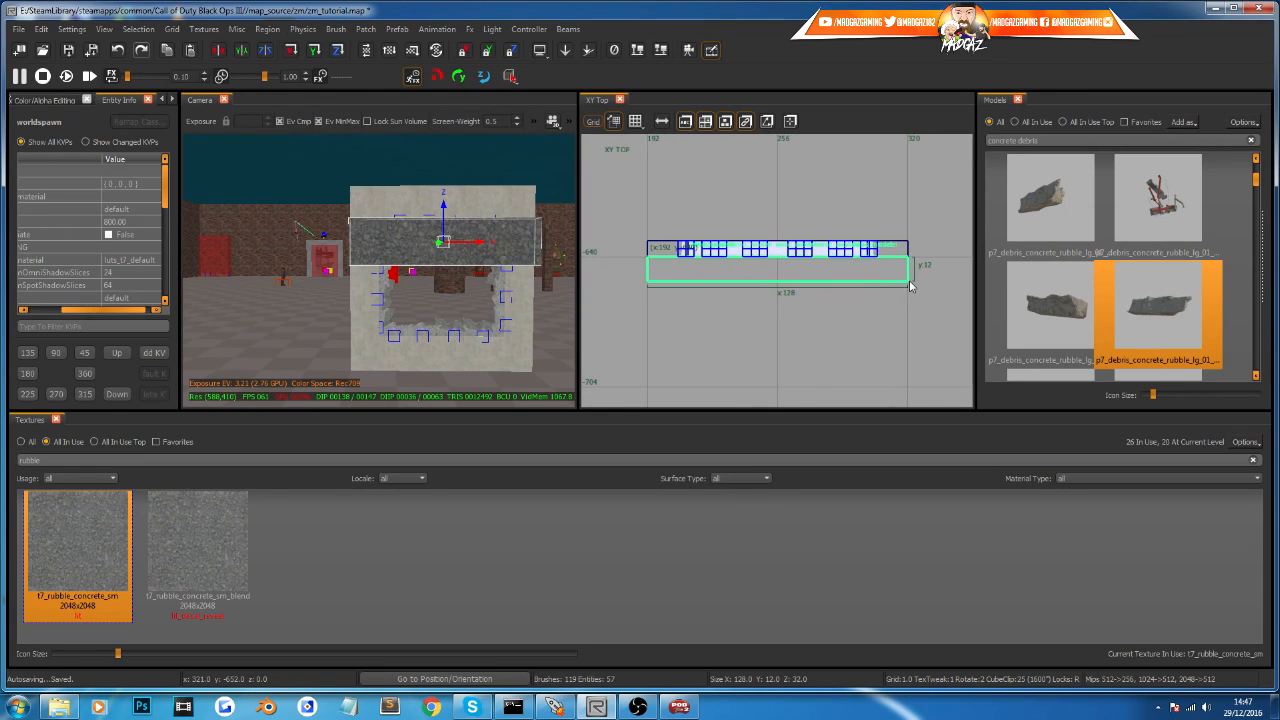
mouse_move(457, 287)
left_mouse_down()
mouse_move(460, 329)
mouse_move(471, 184)
left_mouse_up()
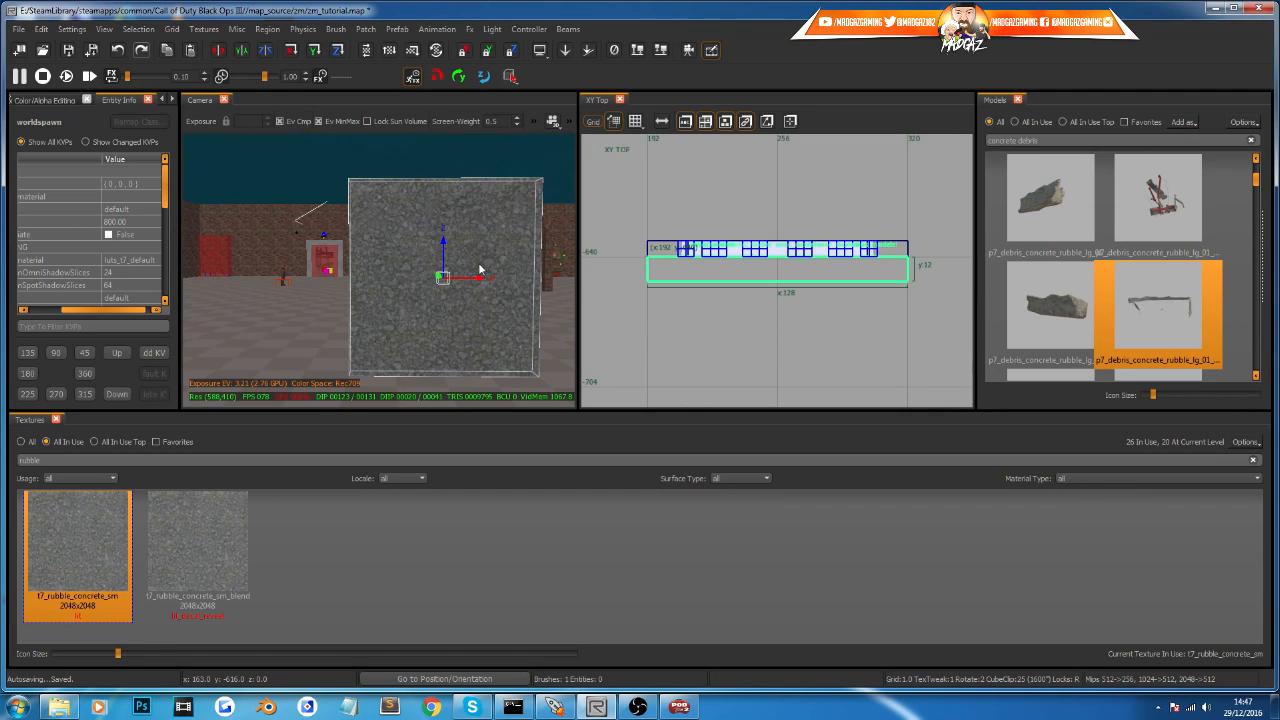
Step: Convert the brush covering the wall to a terrain patch with a density of 20 wide by 20 high
key("ctrl+Tab")
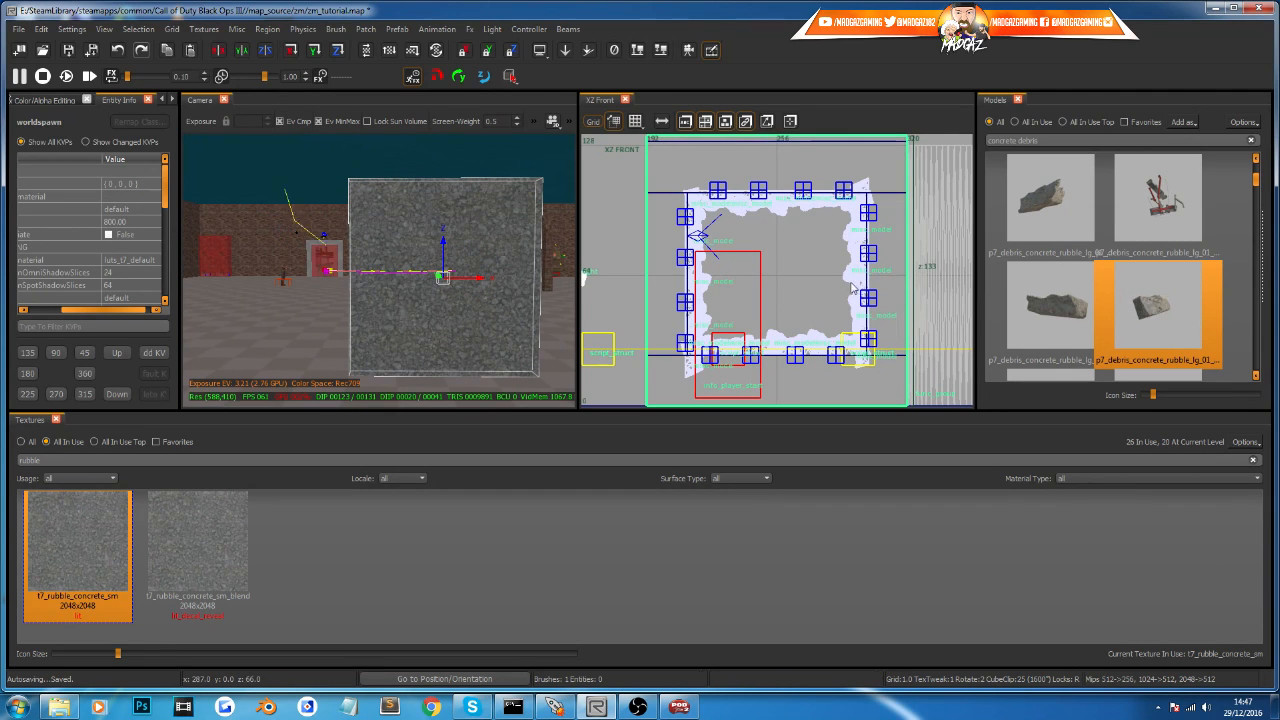
right_click_drag(852, 288, 828, 277)
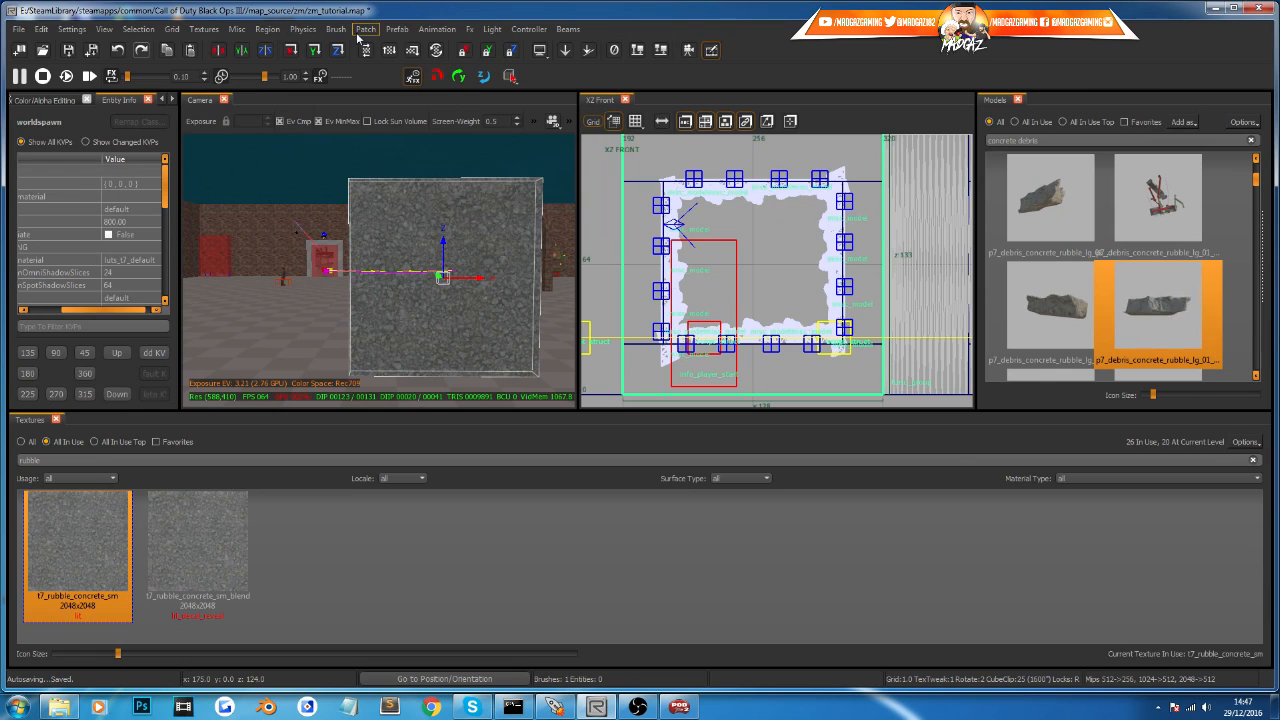
left_click(362, 31)
mouse_move(390, 52)
left_click(646, 54)
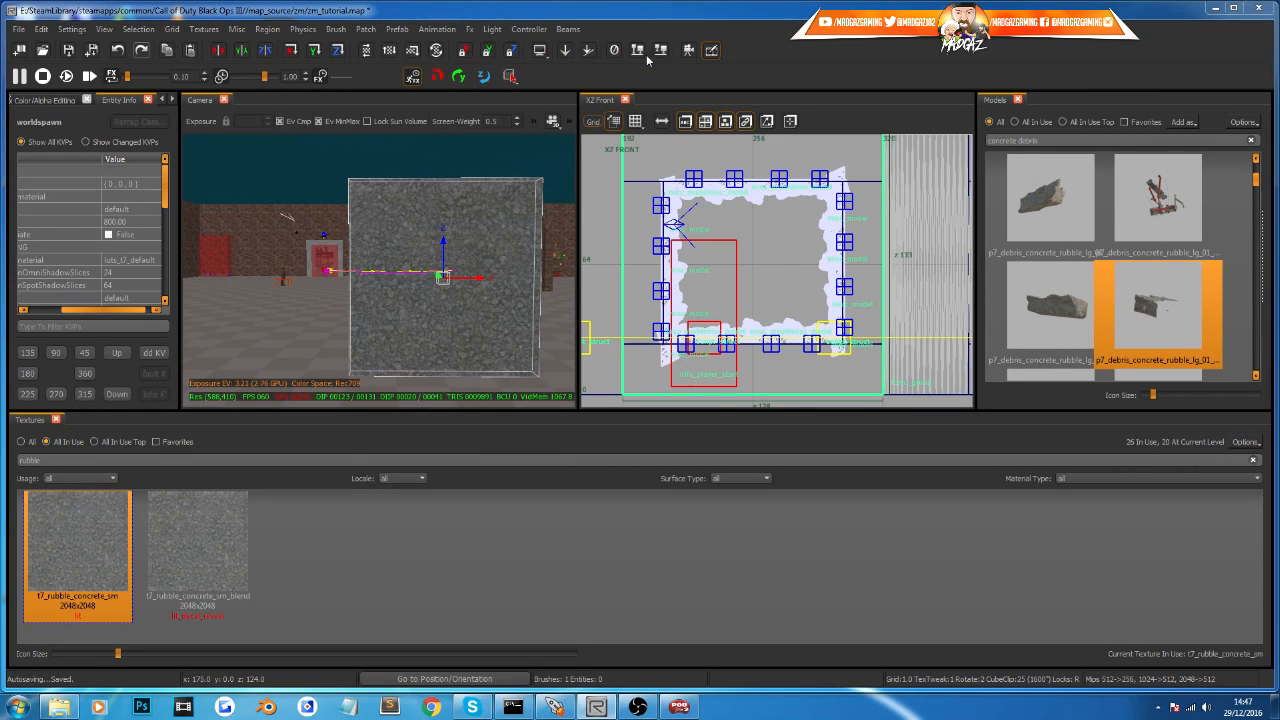
left_click(637, 369)
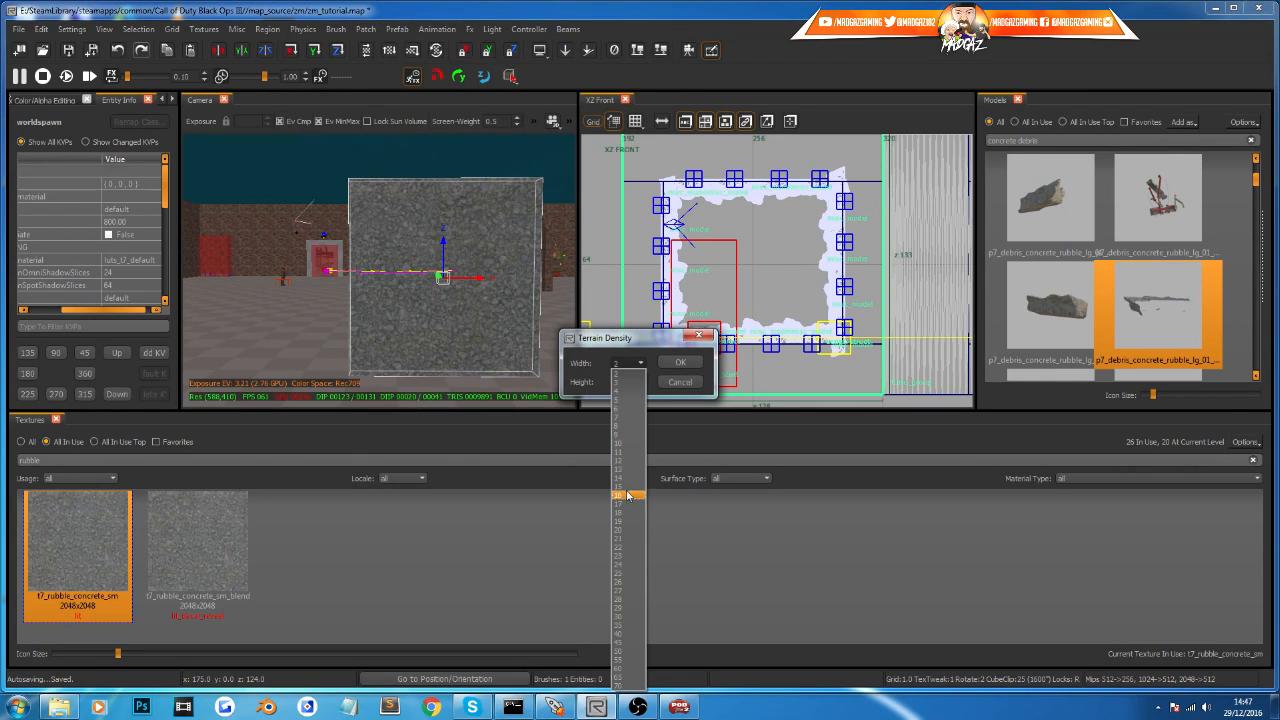
left_click(631, 531)
left_click(636, 382)
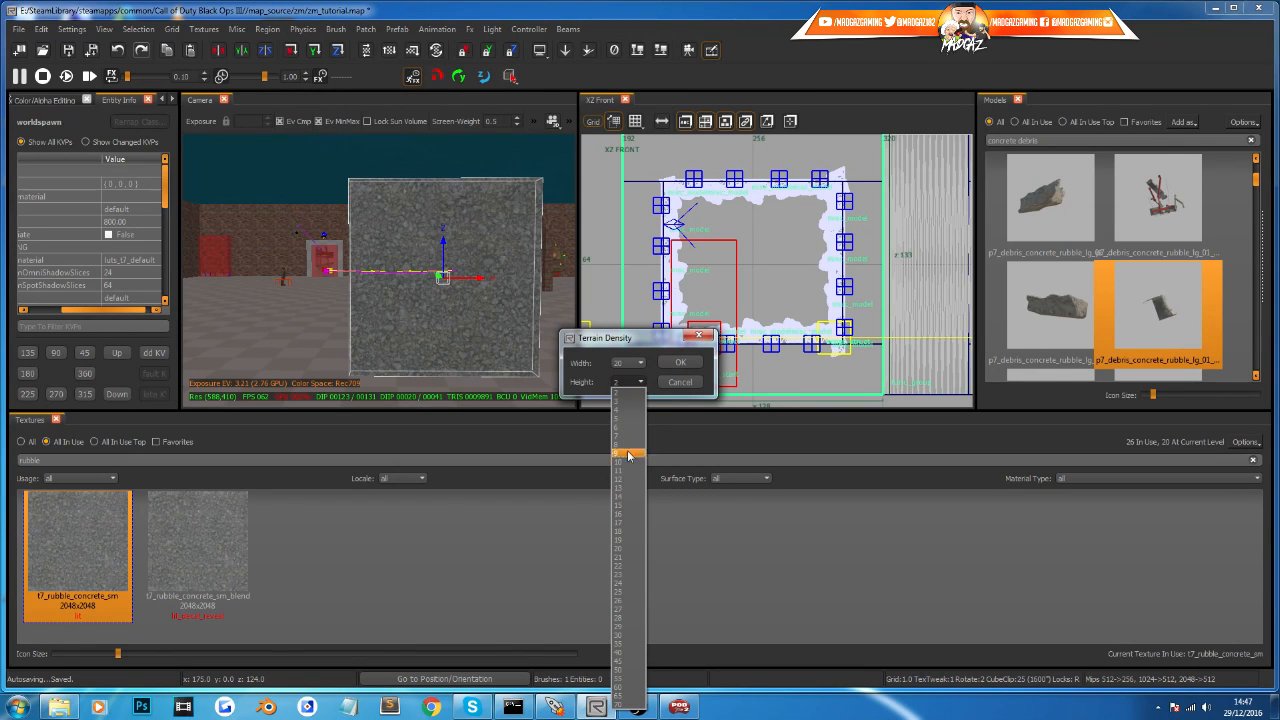
left_click(628, 551)
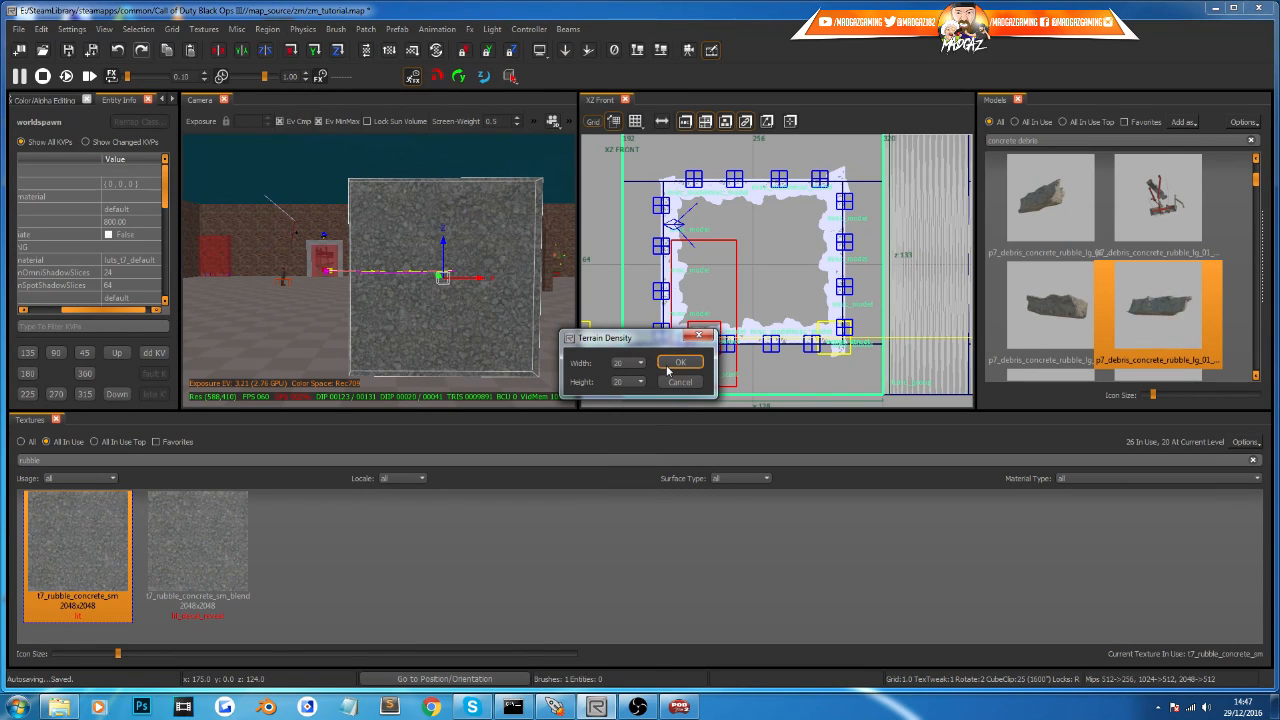
left_click(672, 363)
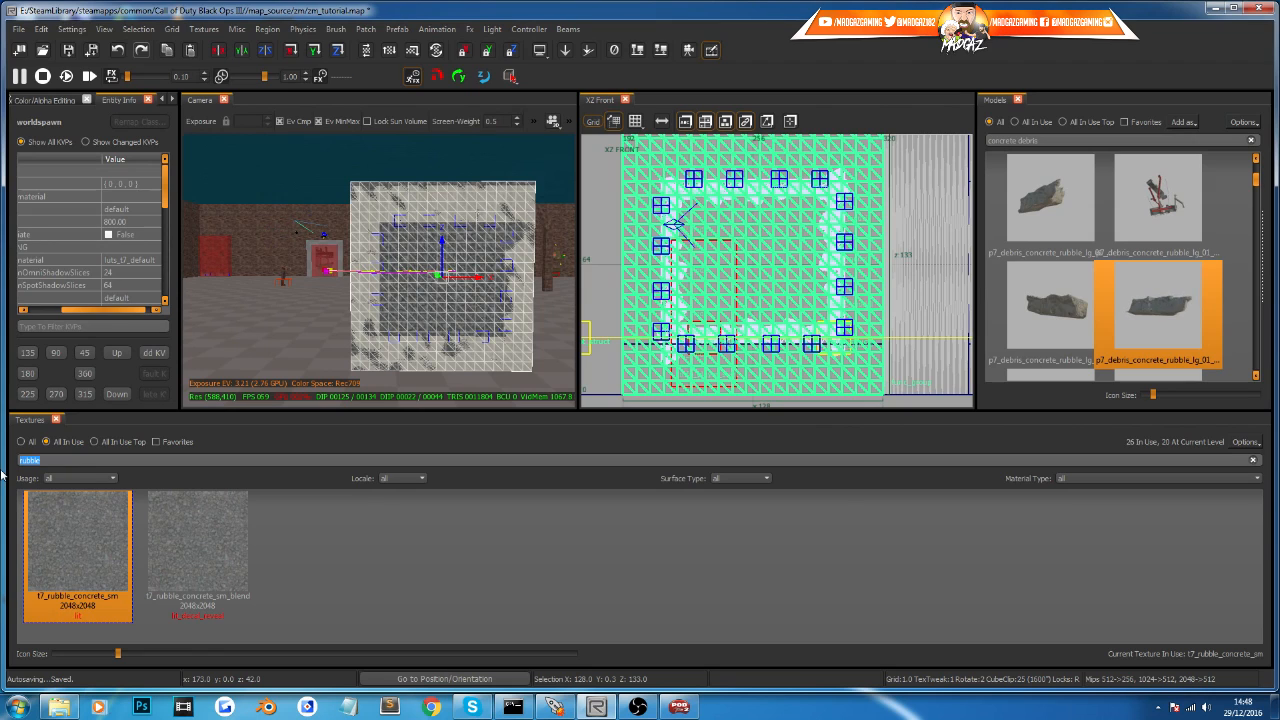
Step: Apply the t7_asphalt_damaged_dark_nw_blend material to the terrain patch in front of the rubble-lined window
type("blend")
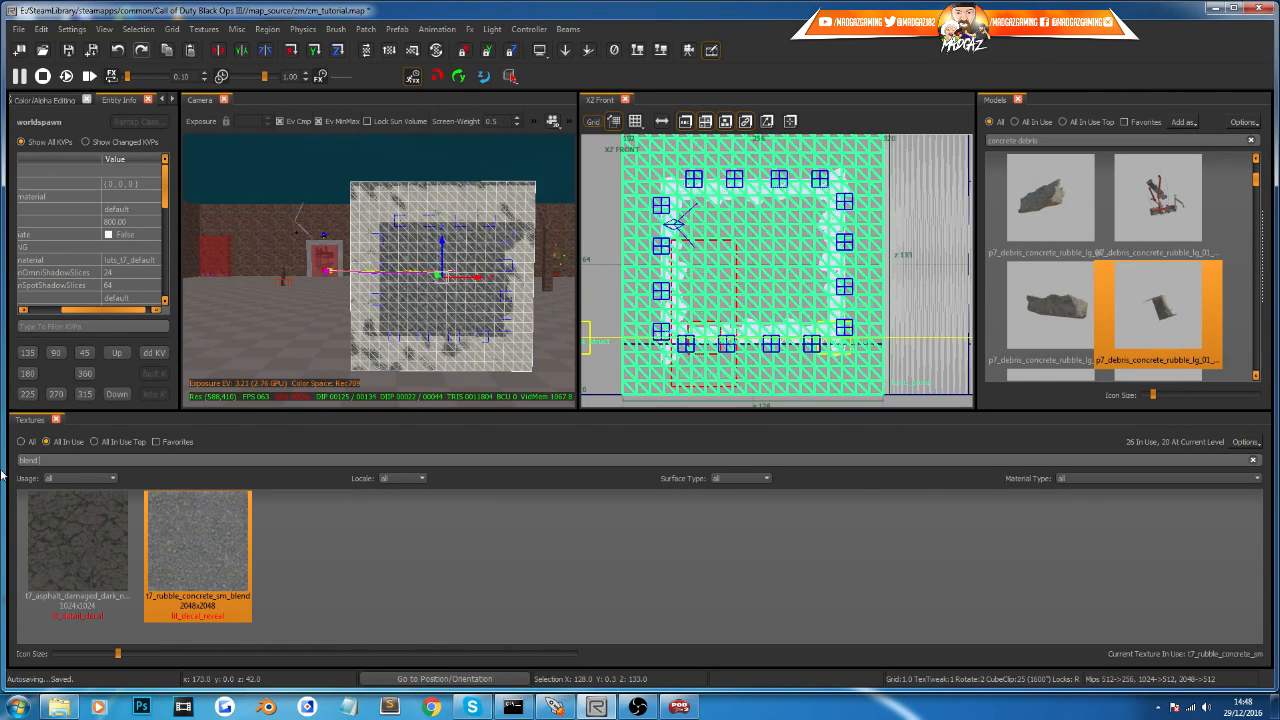
type(" as")
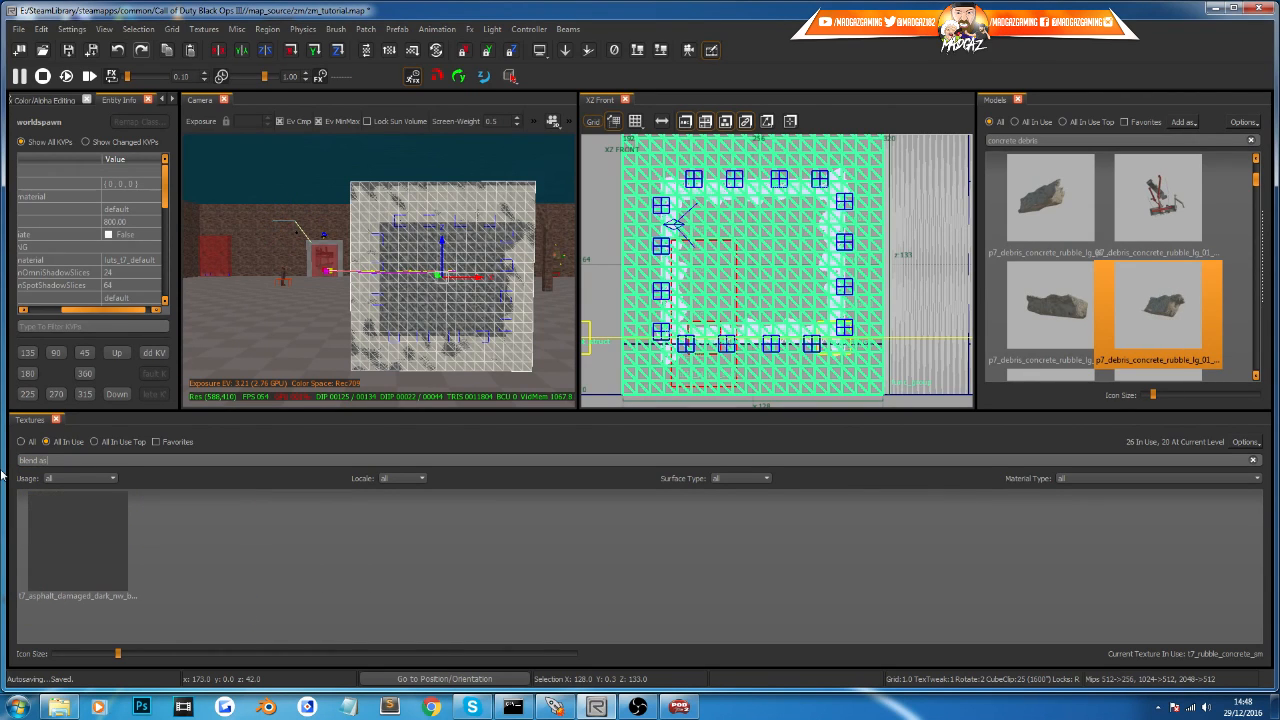
type("phalt")
left_click(85, 547)
right_click_drag(425, 333, 424, 322)
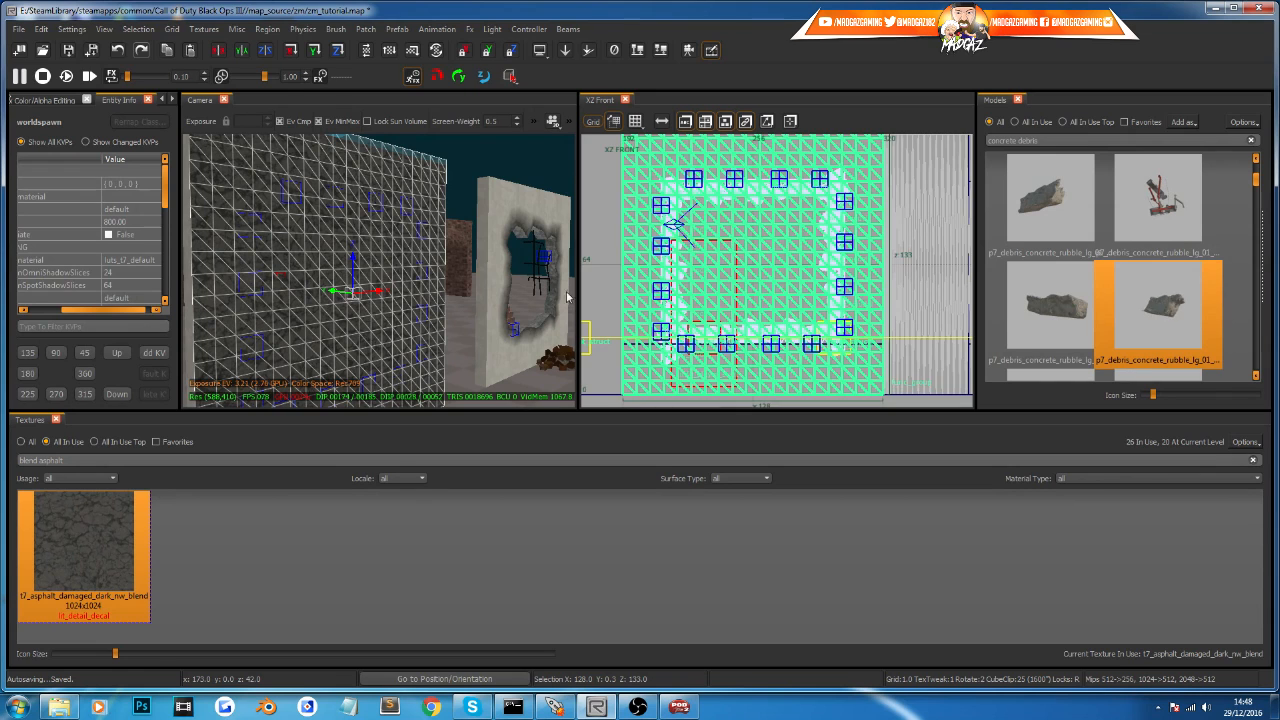
key("ctrl+Tab")
scroll(783, 188, "up", 4)
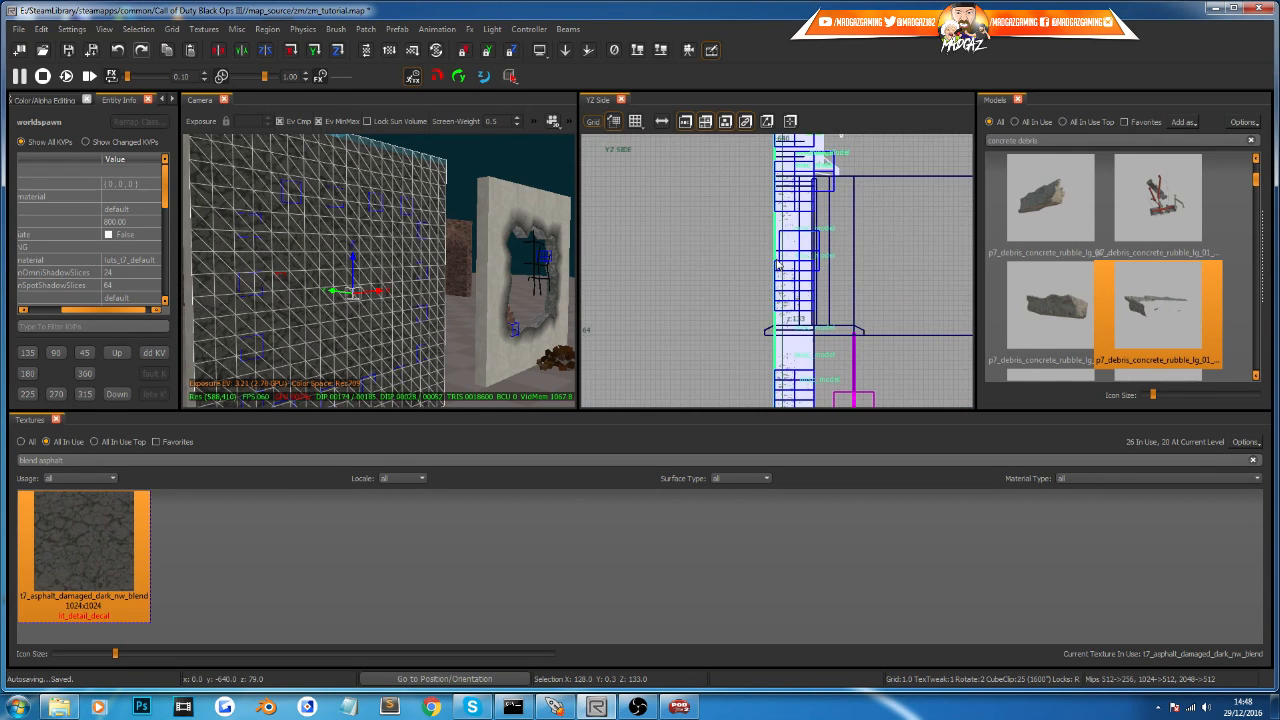
key("ctrl+Tab")
scroll(789, 281, "up", 4)
scroll(791, 278, "down", 6)
right_click_drag(431, 283, 431, 284)
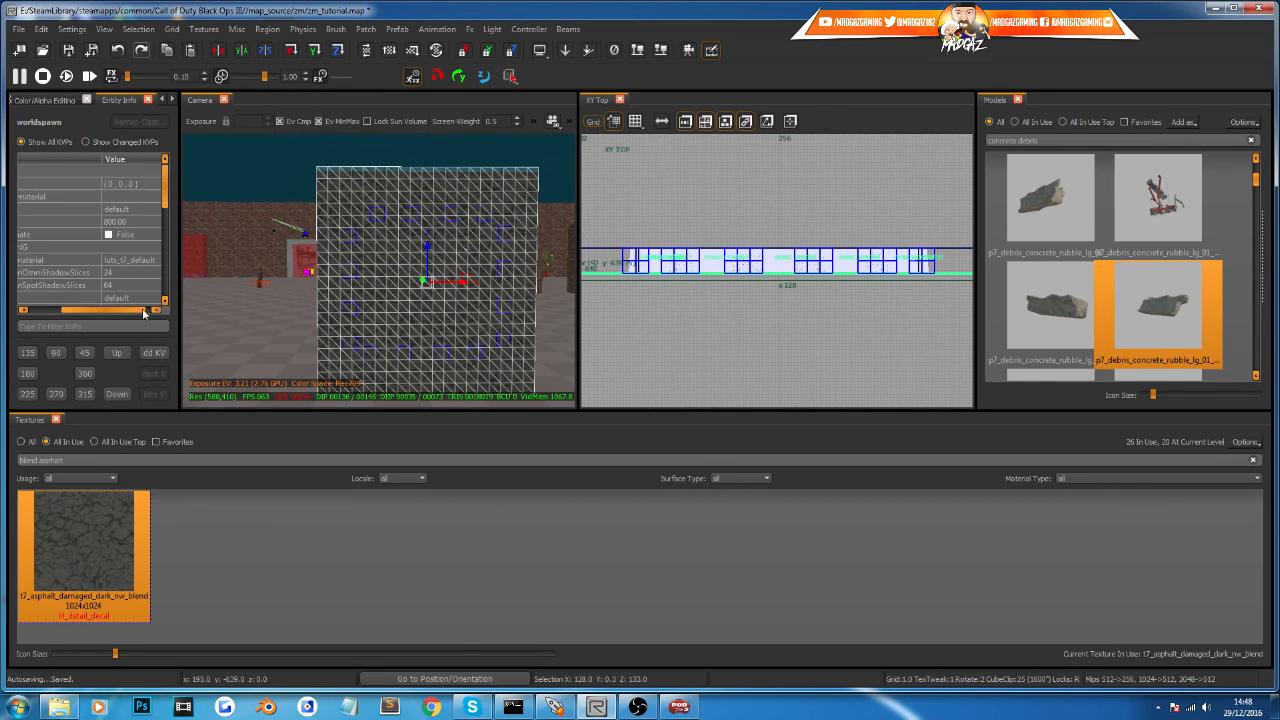
Step: Show the advanced patch editing options and set the axis to y, the inner radius to 7 and the outer radius to 14
left_click(173, 100)
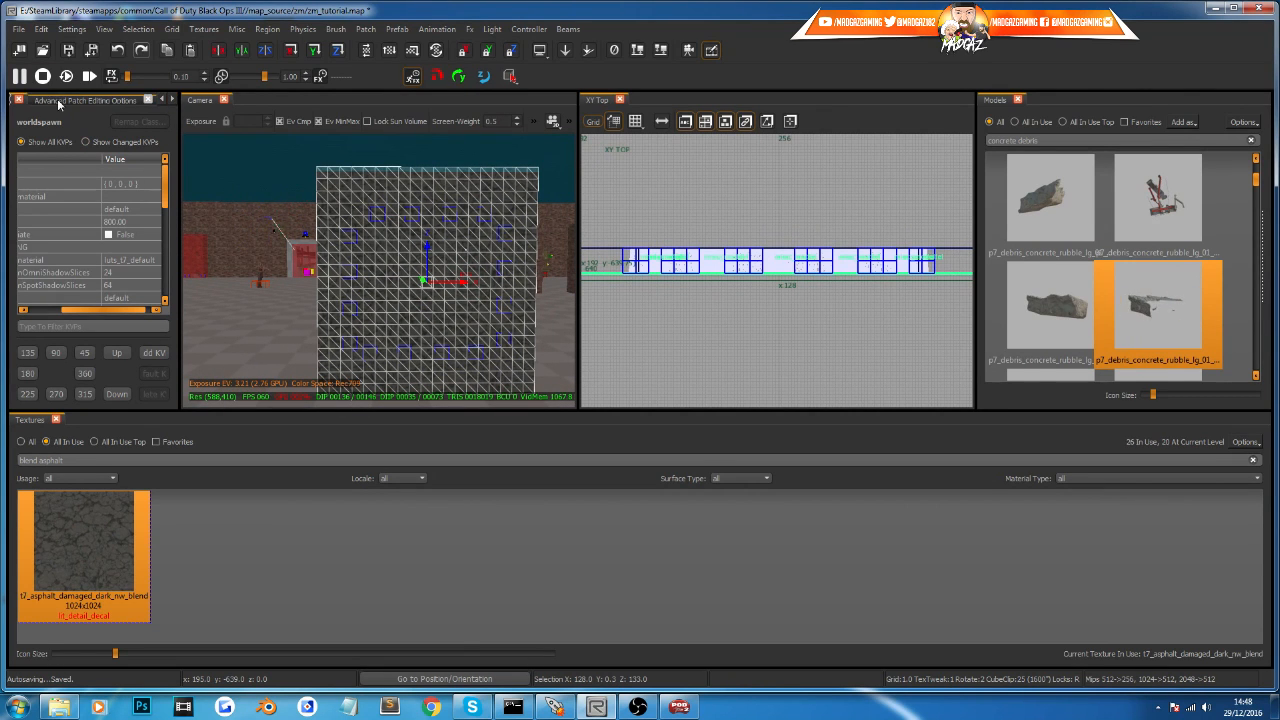
left_click(60, 101)
left_click_drag(177, 311, 251, 310)
left_click(1018, 99)
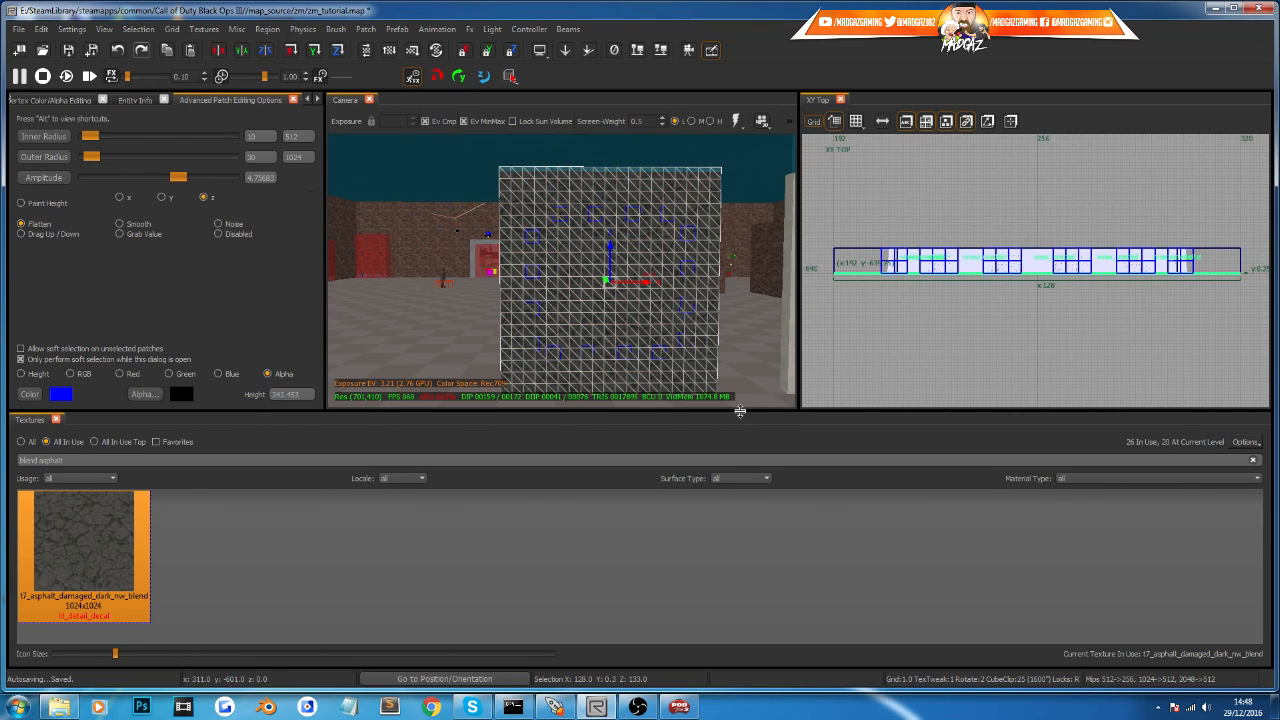
left_click_drag(740, 411, 749, 457)
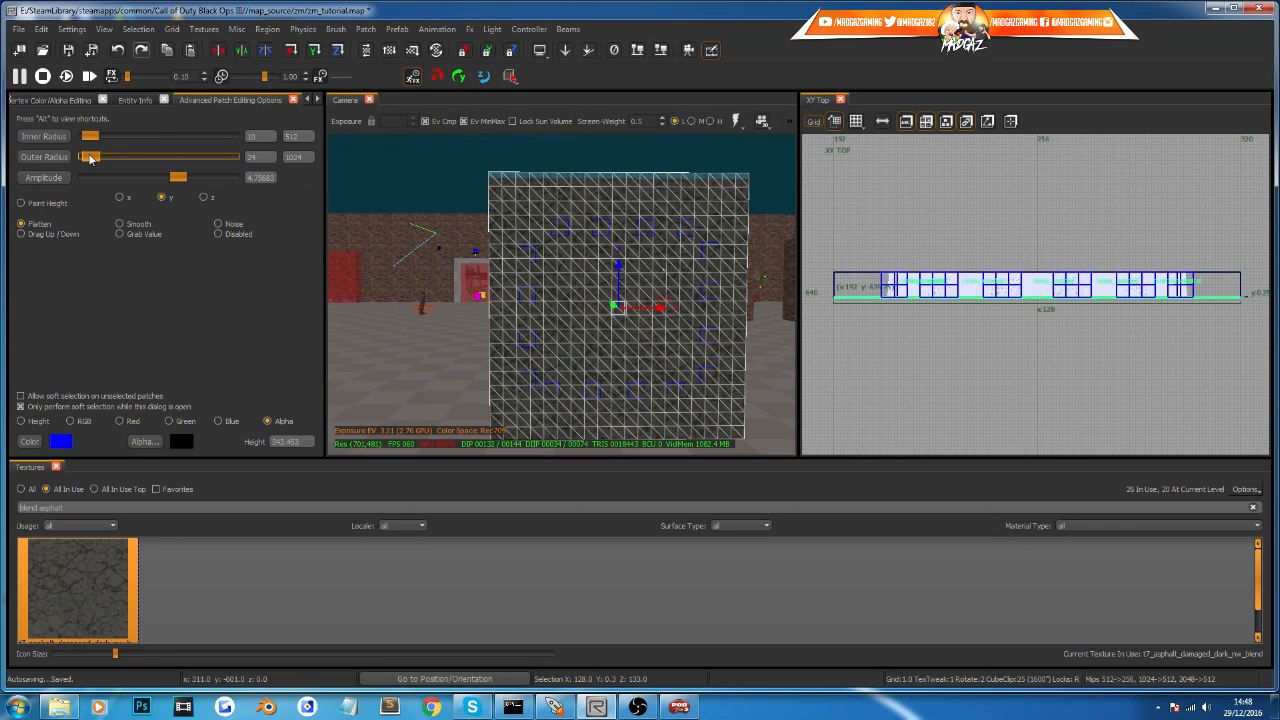
left_click_drag(94, 141, 89, 141)
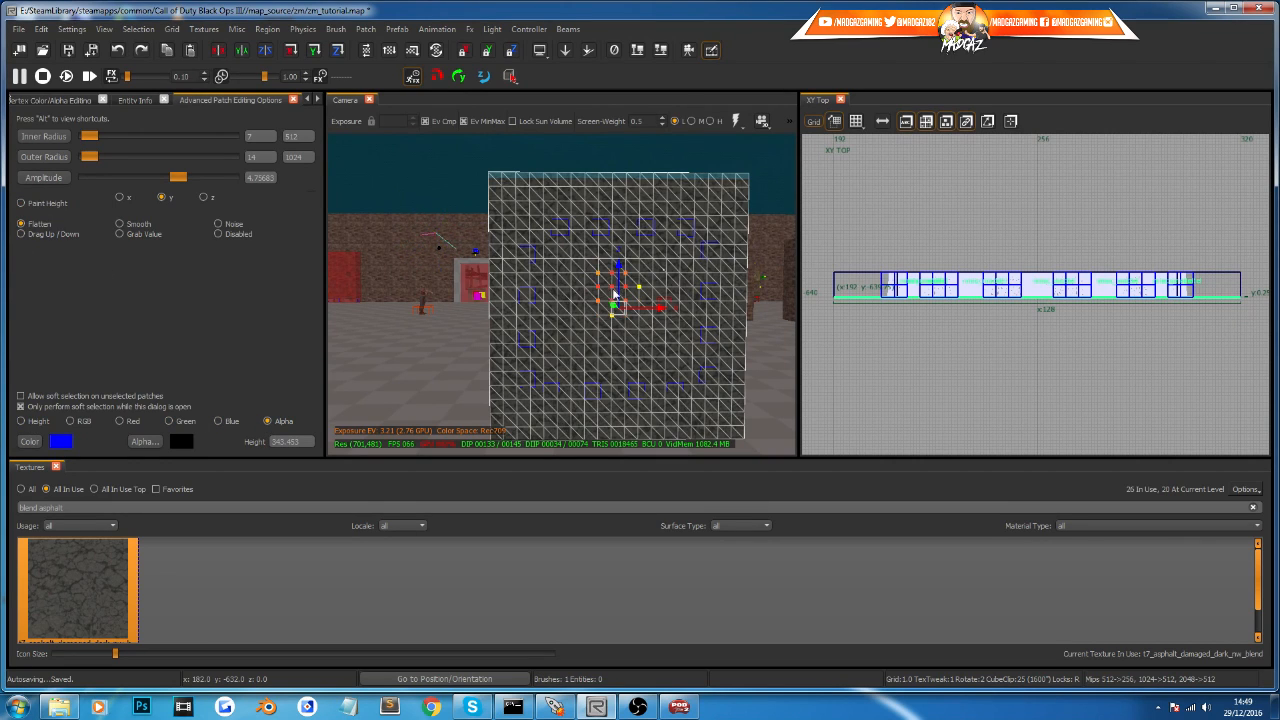
Step: Paint the asphalt patch's alpha away across the middle to clear the window opening
mouse_move(610, 277)
left_mouse_down()
mouse_move(590, 300)
mouse_move(588, 335)
mouse_move(615, 372)
mouse_move(632, 326)
left_mouse_up()
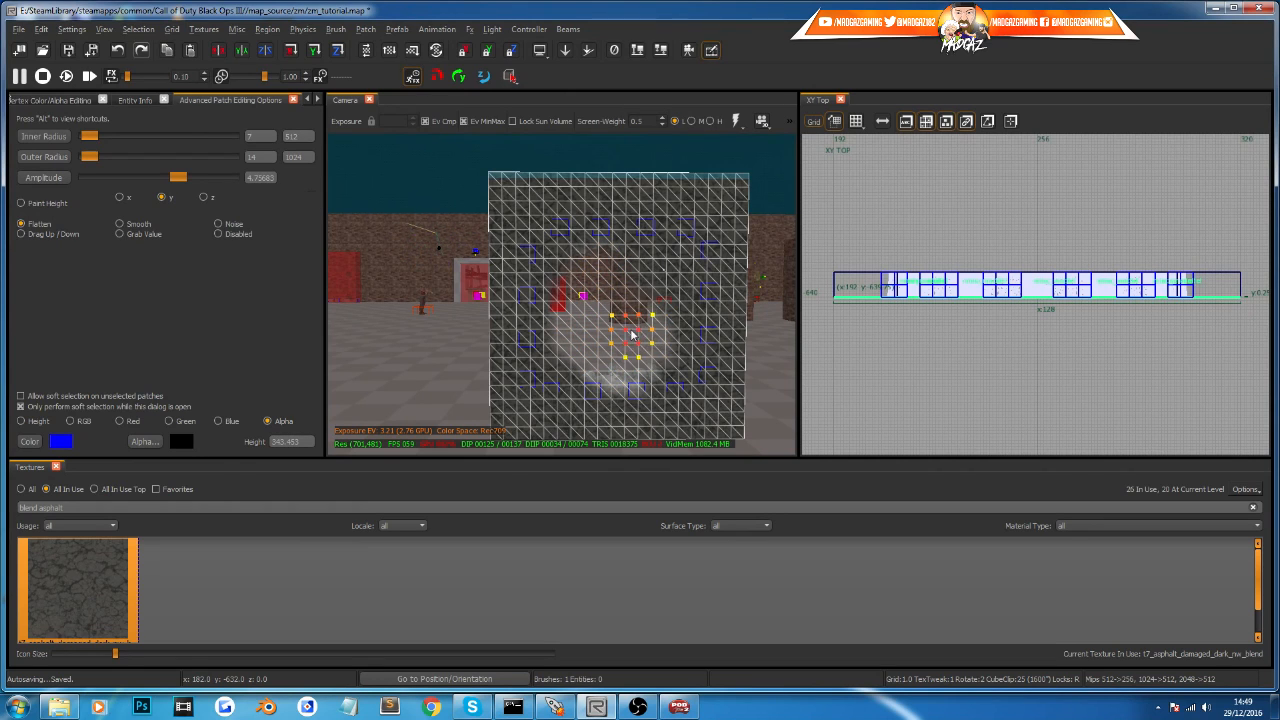
mouse_move(640, 318)
left_mouse_down()
mouse_move(672, 362)
mouse_move(662, 244)
mouse_move(590, 258)
left_mouse_up()
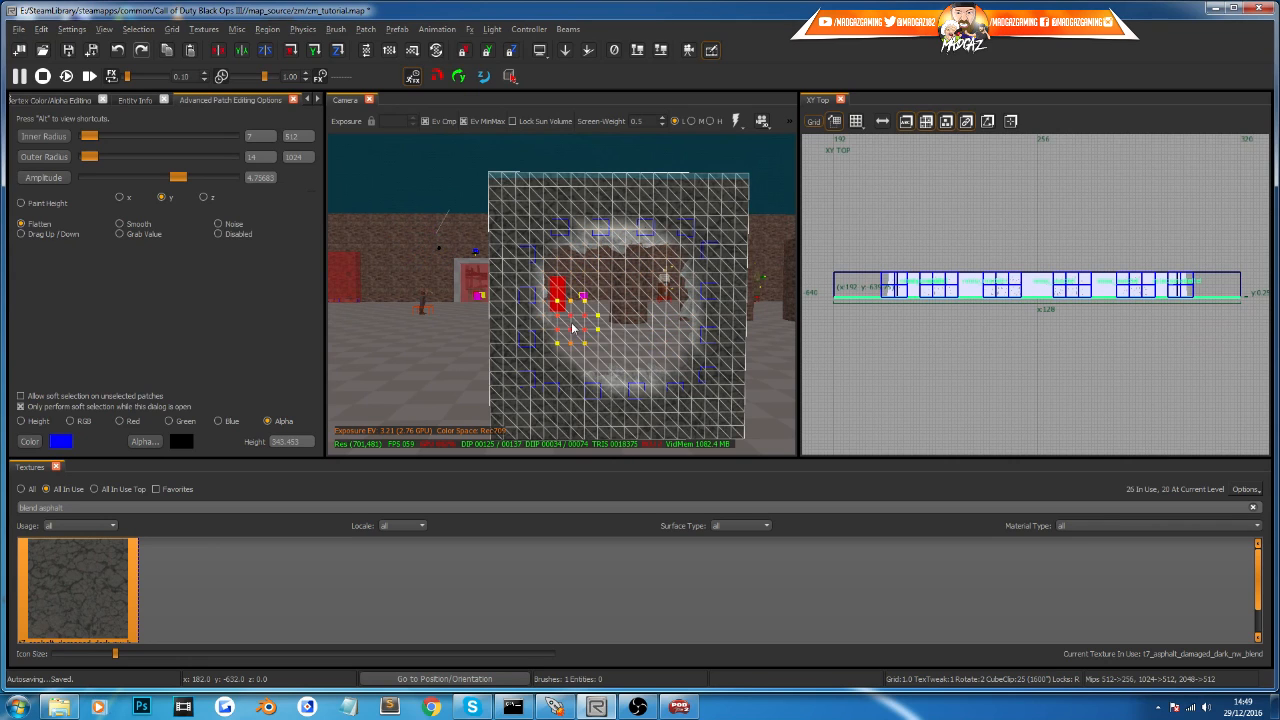
mouse_move(611, 368)
left_mouse_down()
mouse_move(570, 350)
mouse_move(545, 360)
mouse_move(623, 381)
left_mouse_up()
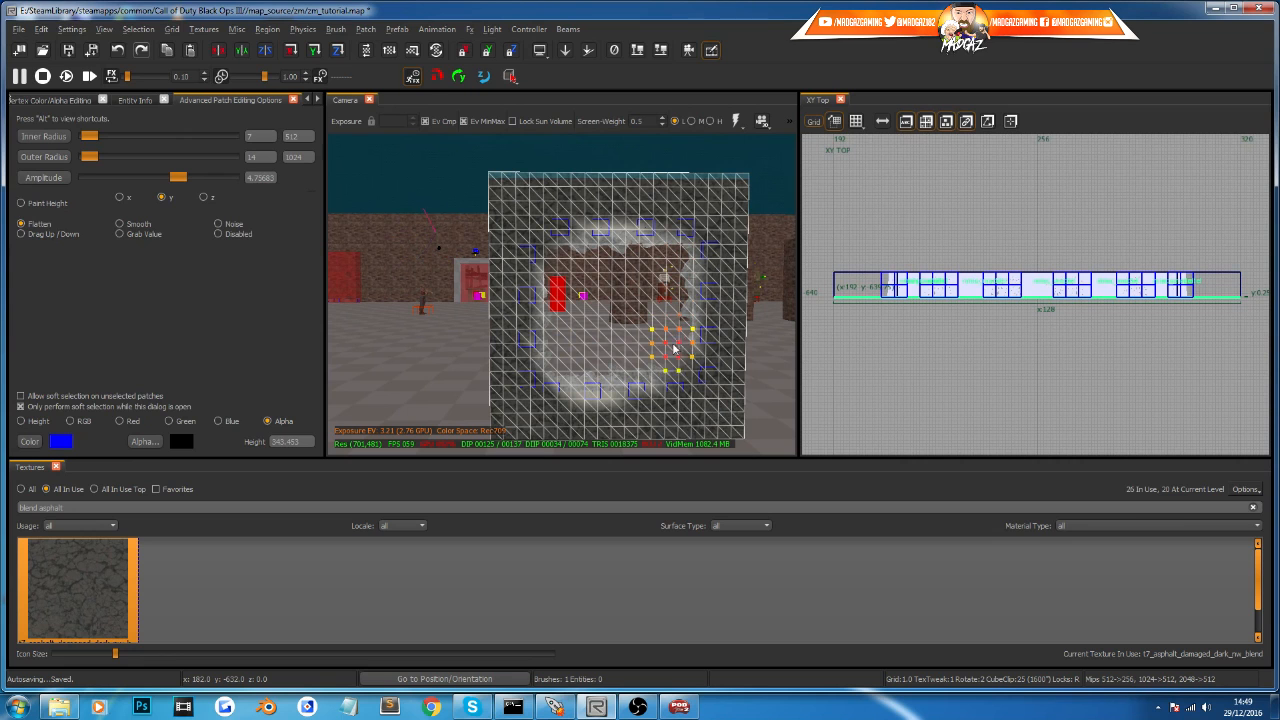
left_click_drag(675, 343, 658, 385)
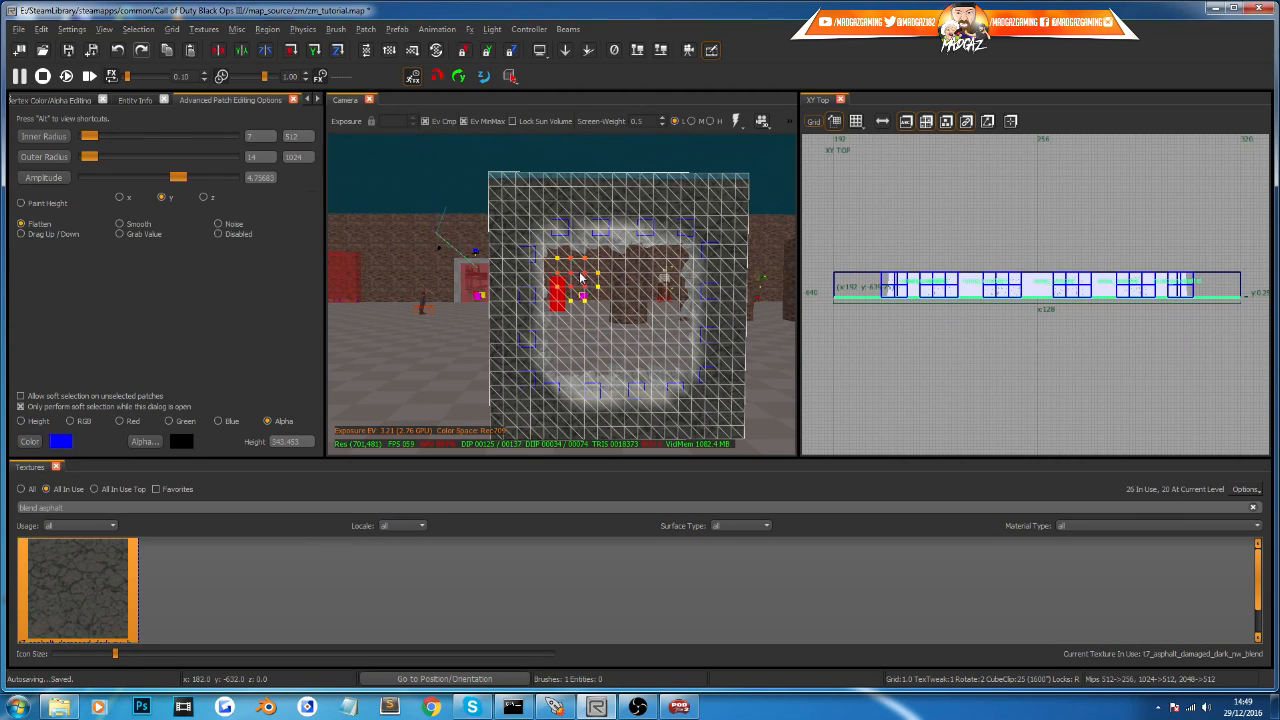
Step: Reduce the inner radius to 5 and the outer radius to 10 and refine the faded edges around the window opening
mouse_move(613, 331)
right_mouse_down()
mouse_move(610, 296)
mouse_move(606, 318)
right_mouse_up()
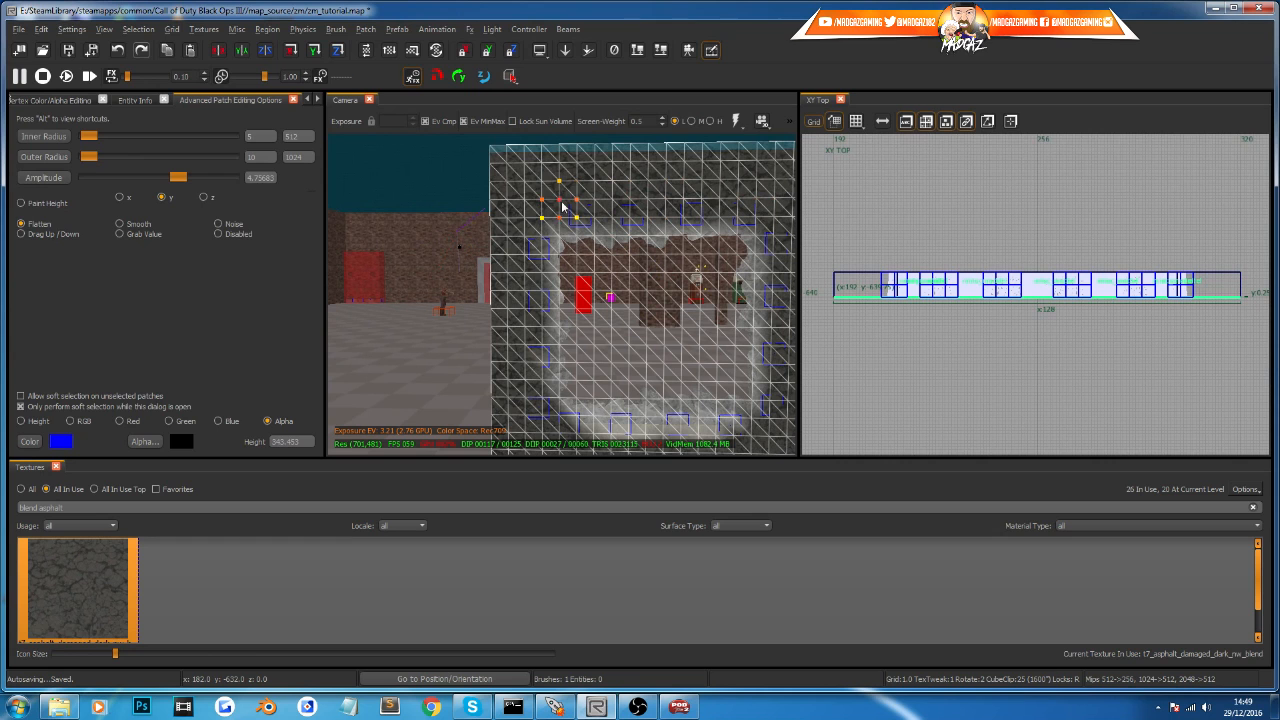
right_click_drag(565, 336, 647, 344)
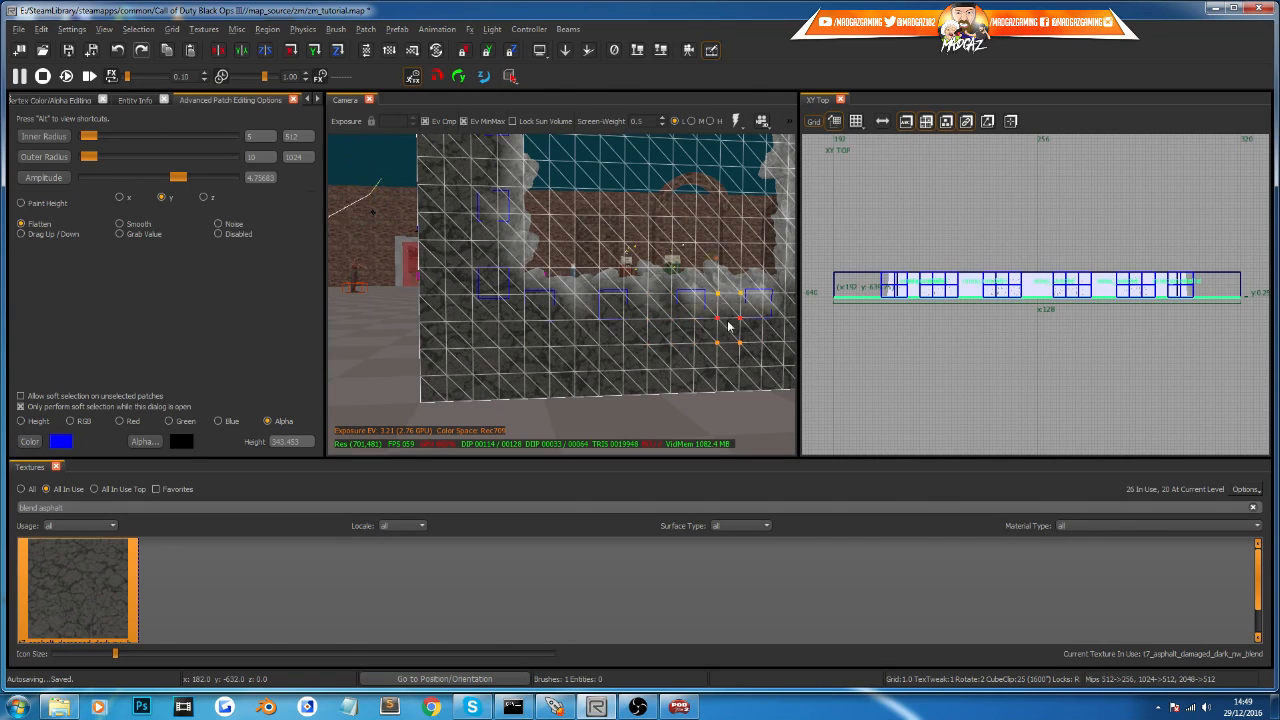
right_click_drag(654, 342, 596, 281)
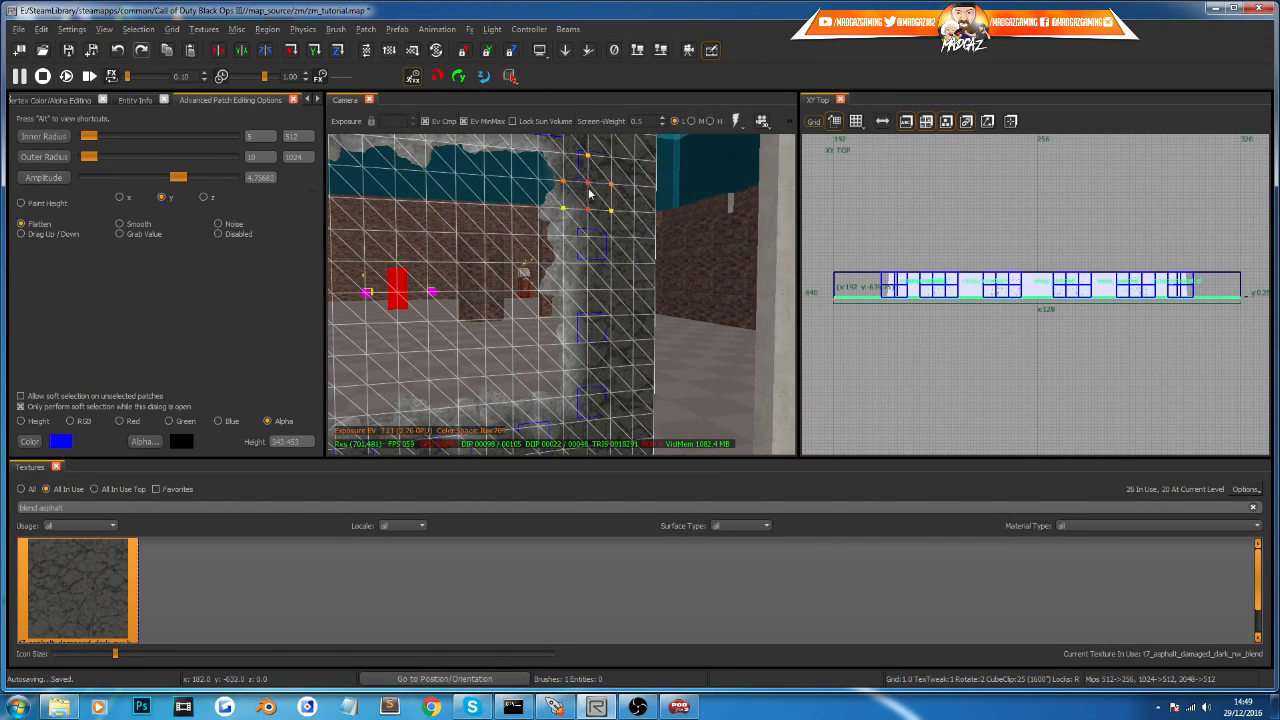
right_click_drag(600, 408, 460, 245)
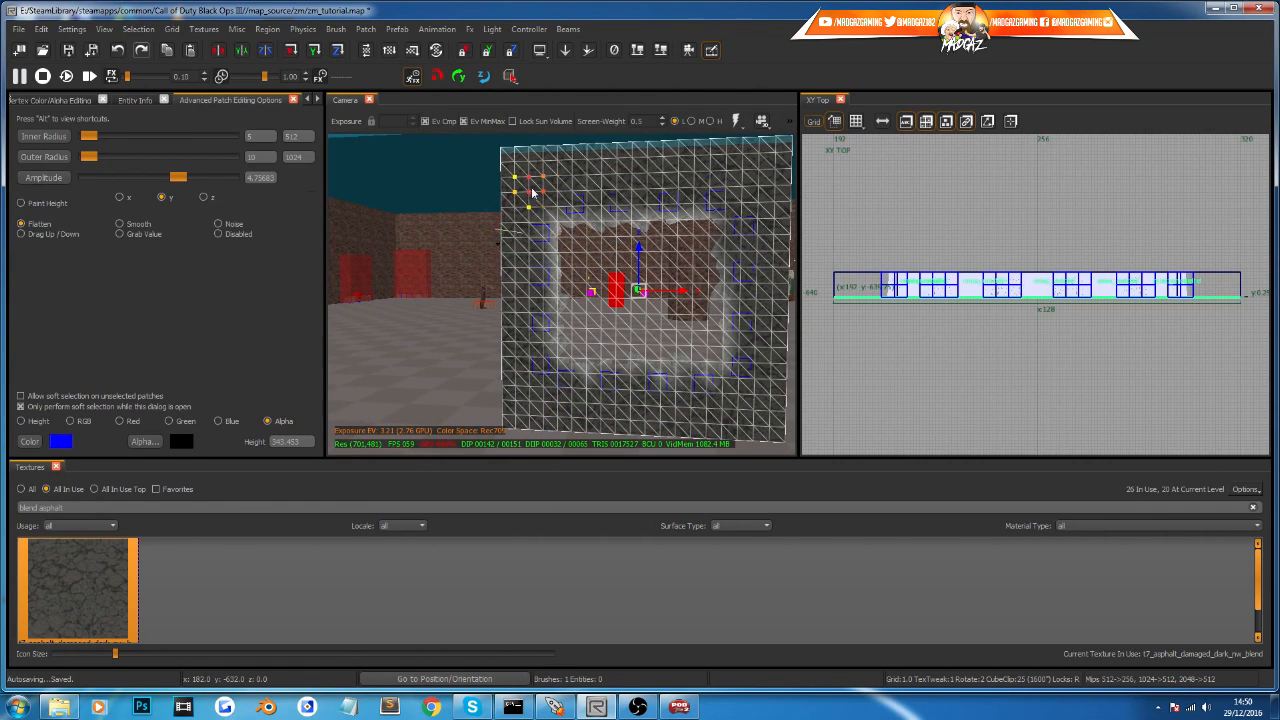
Step: Fade out the patch's outer border on all sides, lowering the amplitude to 1.68179, so a dark asphalt ring surrounds the opening
left_click_drag(524, 166, 503, 205)
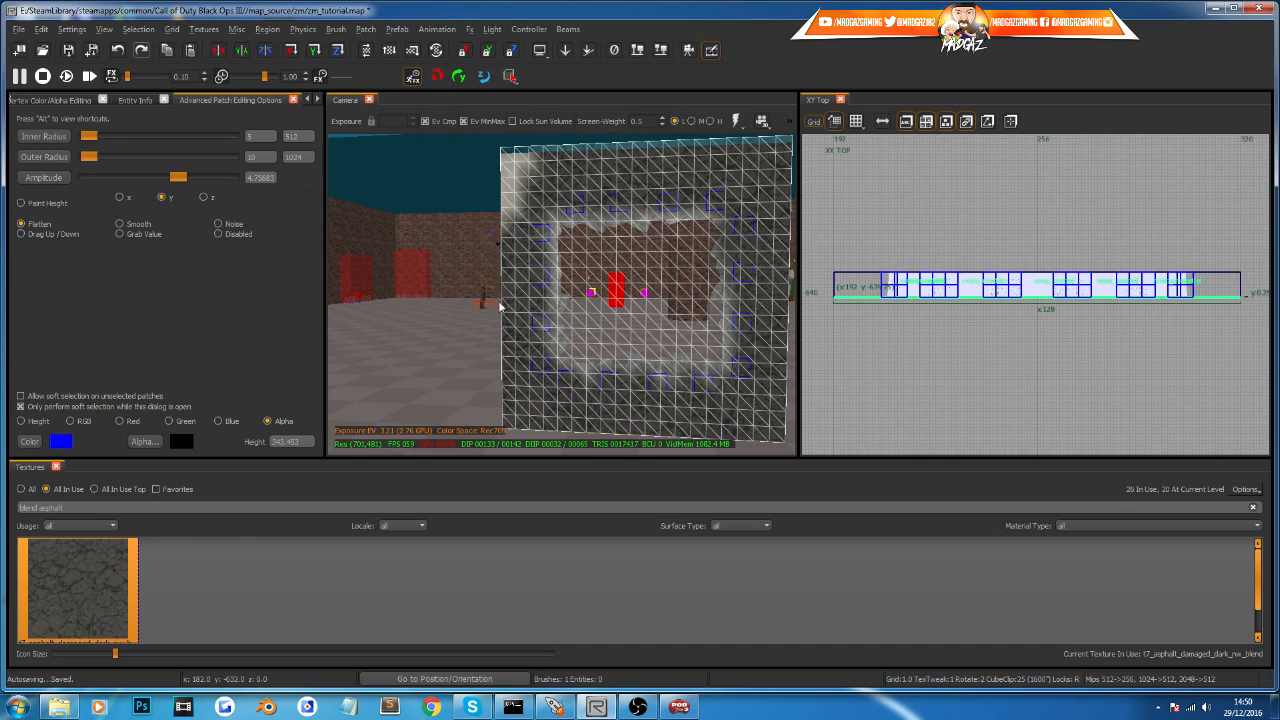
left_click_drag(497, 382, 502, 356)
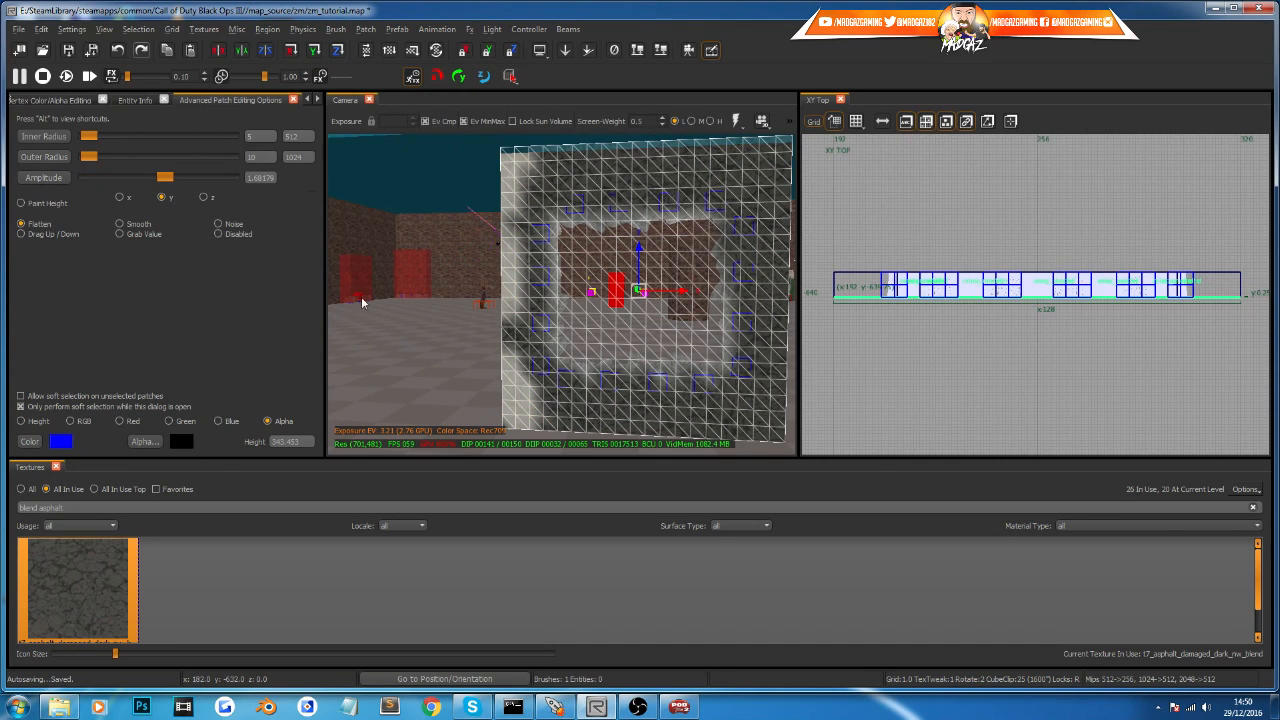
left_click_drag(588, 428, 561, 436)
mouse_move(508, 346)
left_mouse_down()
mouse_move(605, 425)
mouse_move(751, 411)
left_mouse_up()
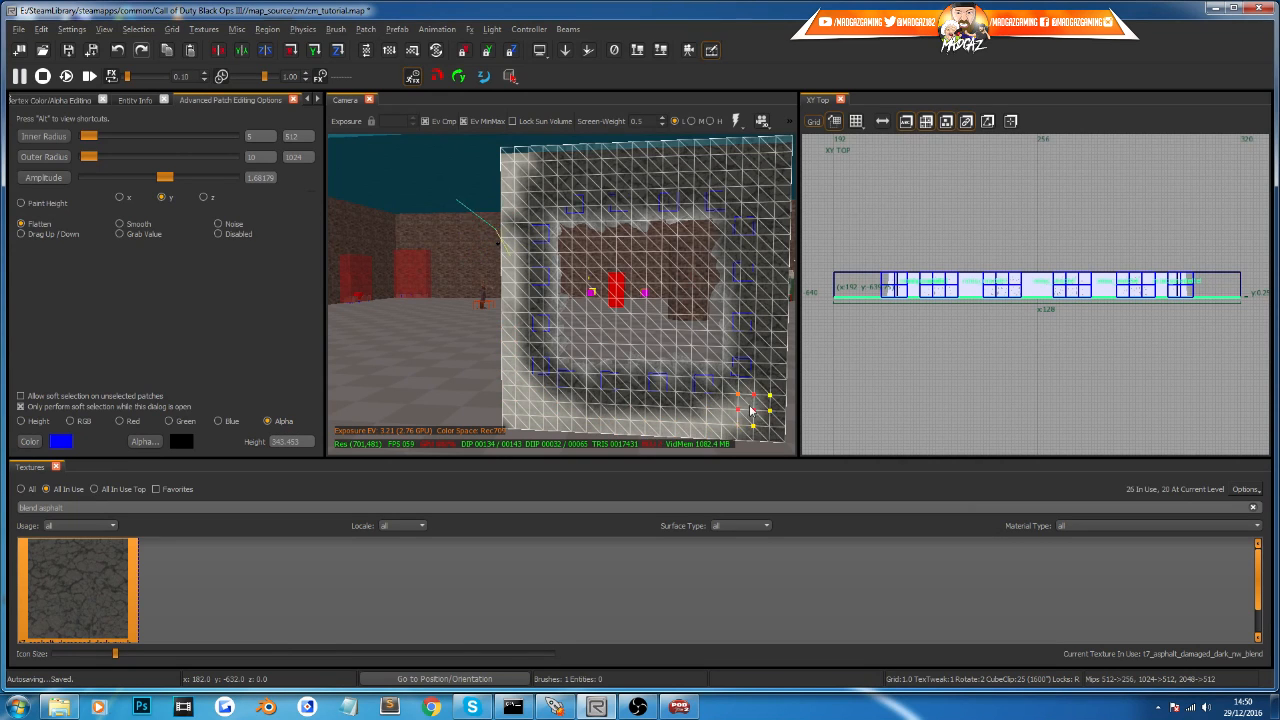
right_click_drag(625, 440, 706, 436)
mouse_move(646, 193)
left_mouse_down()
mouse_move(633, 397)
mouse_move(645, 285)
mouse_move(610, 165)
mouse_move(441, 151)
left_mouse_up()
mouse_move(645, 190)
left_mouse_down()
mouse_move(585, 166)
mouse_move(405, 168)
mouse_move(386, 288)
mouse_move(398, 188)
mouse_move(411, 312)
left_mouse_up()
mouse_move(452, 213)
right_mouse_down()
mouse_move(550, 215)
mouse_move(400, 215)
mouse_move(500, 216)
right_mouse_up()
key("Escape")
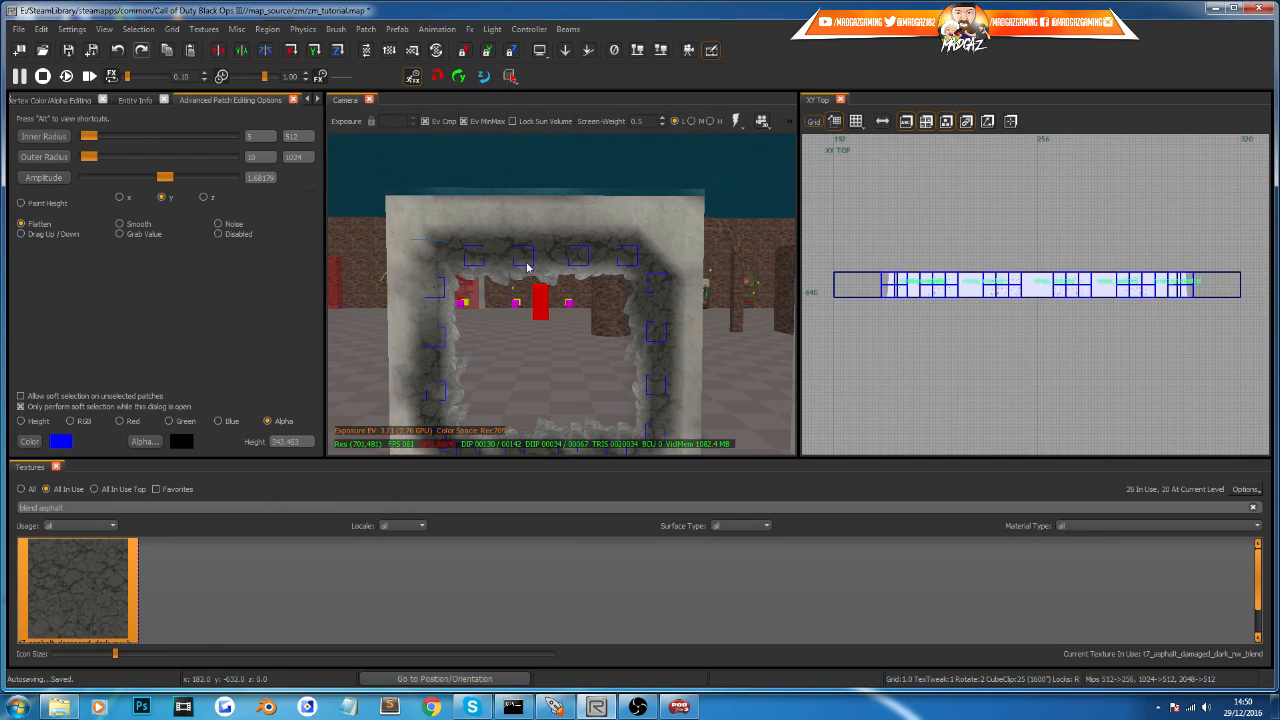
Step: Close the advanced patch editing options and bring up the surface inspector for the asphalt patch
scroll(527, 266, "down", 3)
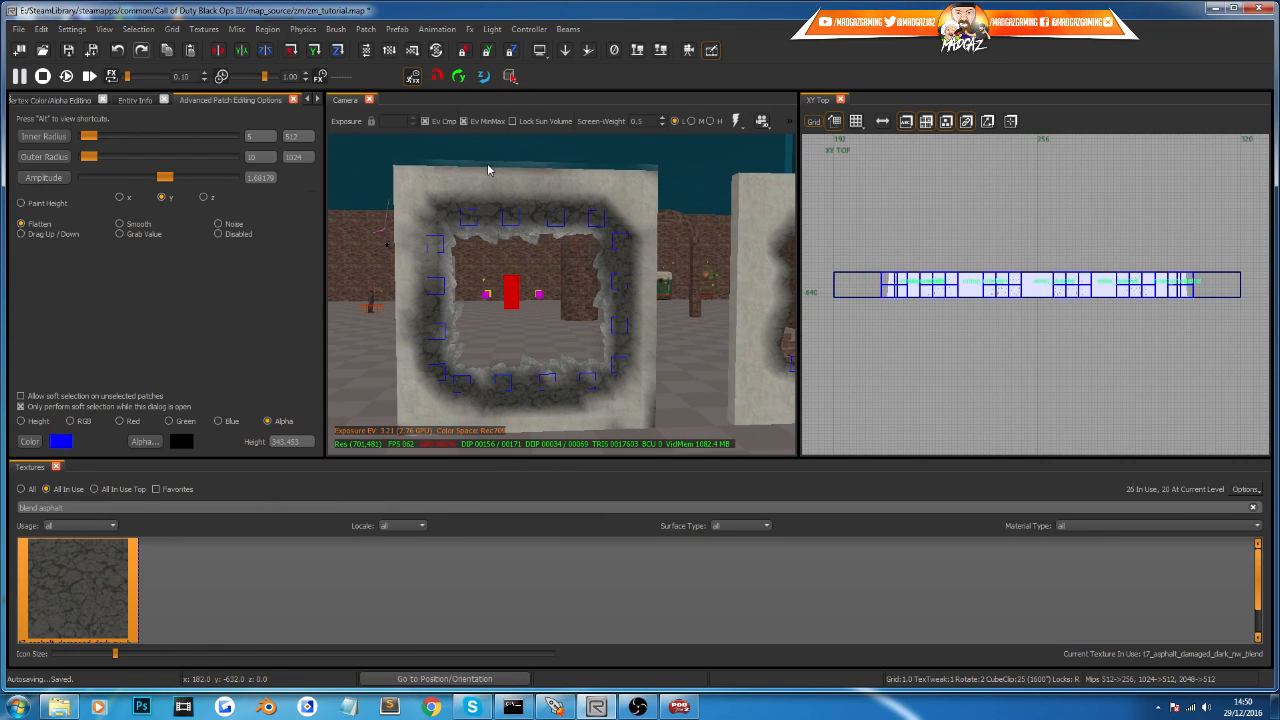
left_click(488, 170, "shift")
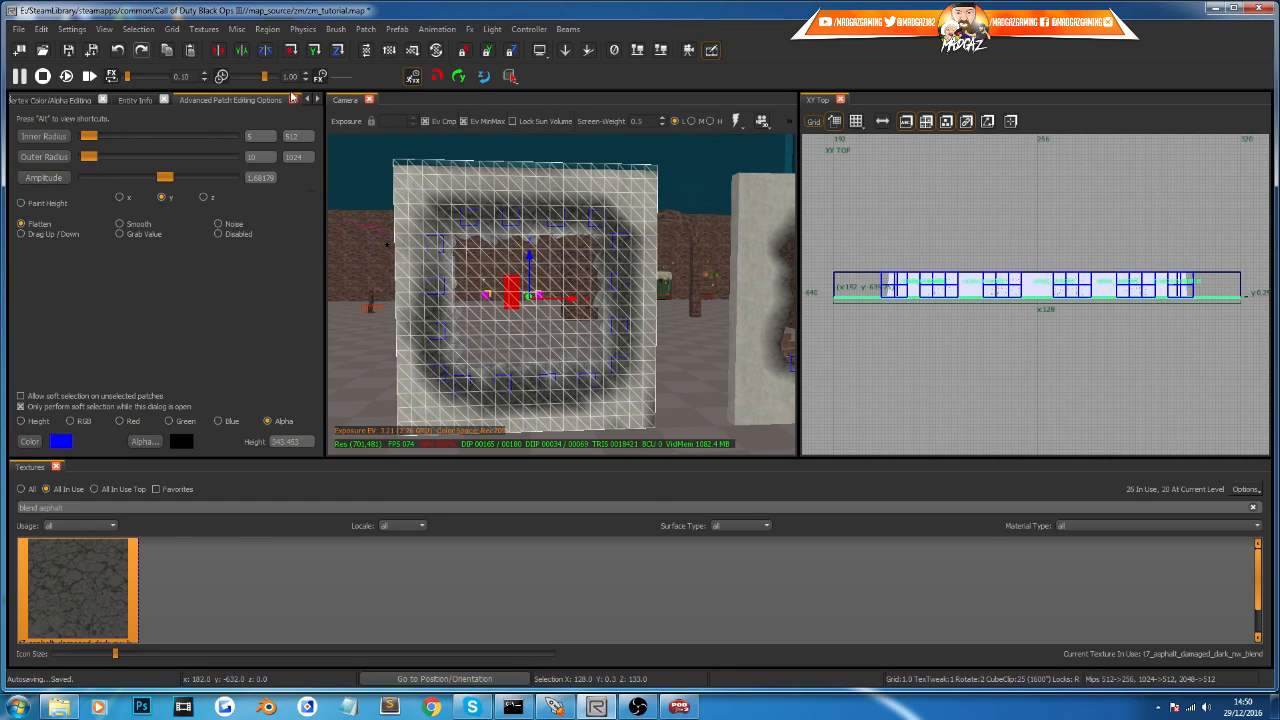
left_click(293, 101)
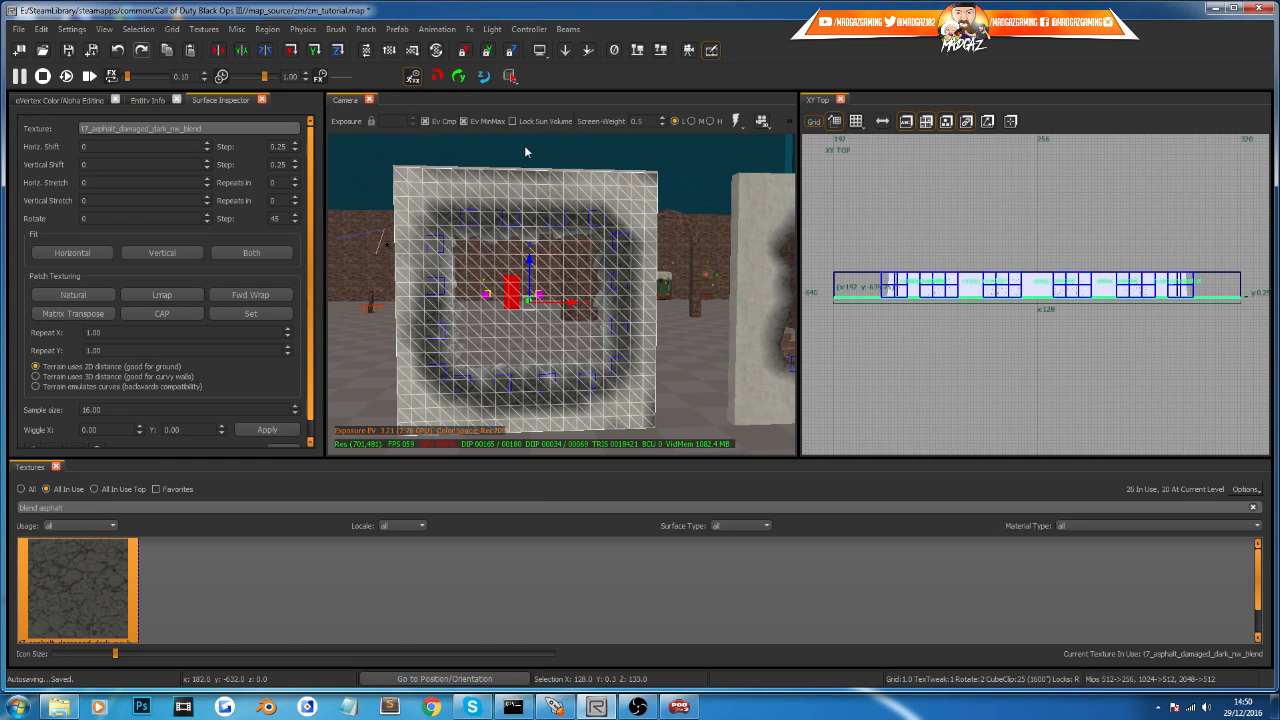
key("Escape")
right_click_drag(549, 189, 585, 273)
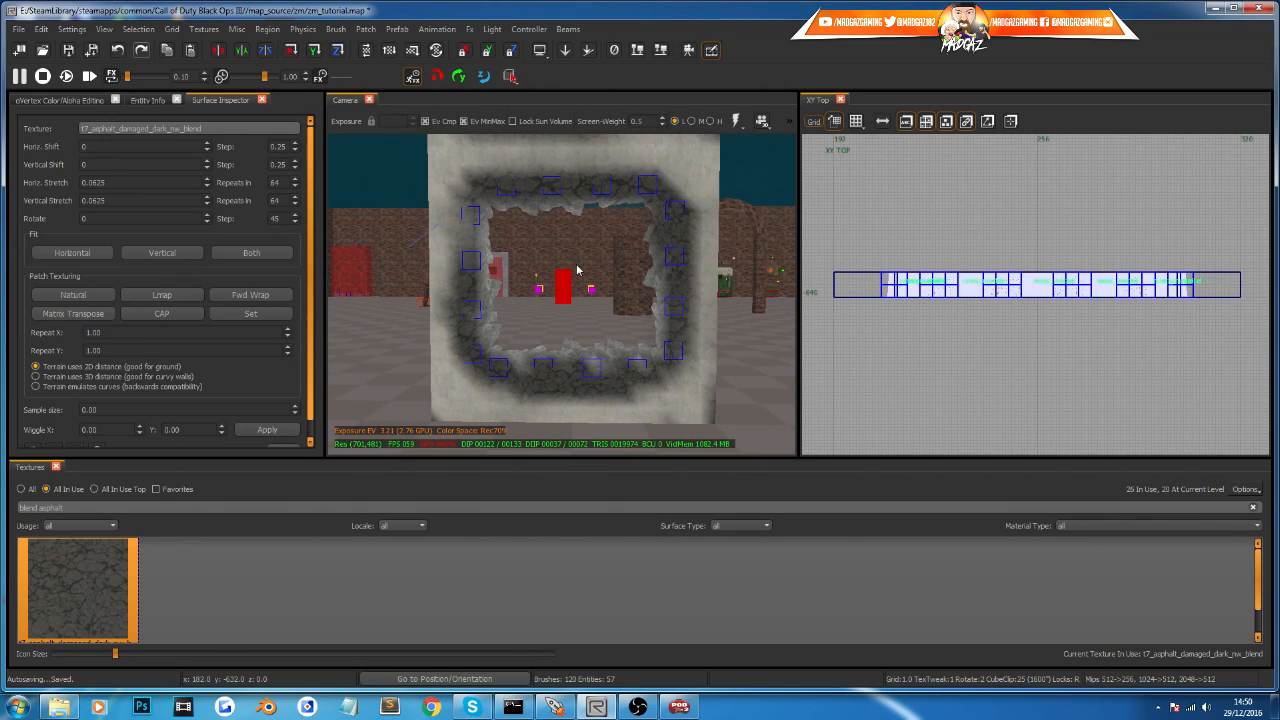
Step: Make the asphalt blend patch over the window non-colliding and deselect it
left_click(576, 269, "shift")
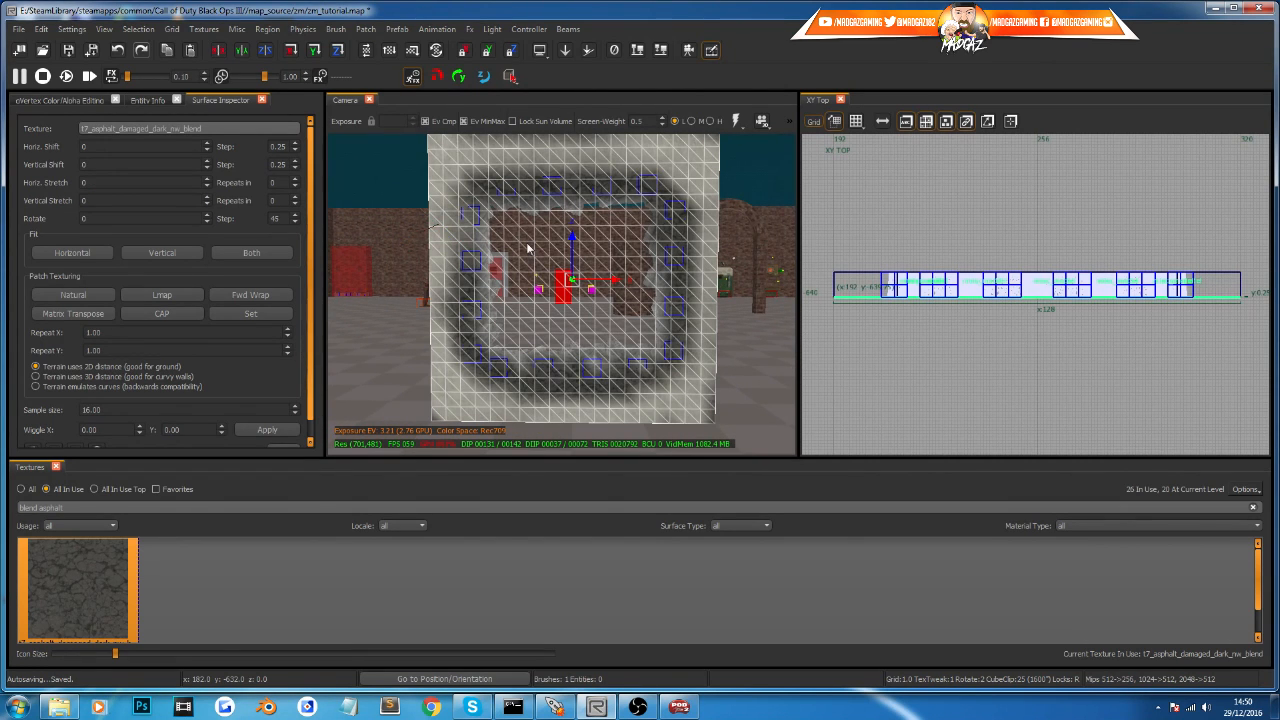
right_click_drag(527, 247, 526, 242)
right_click_drag(618, 262, 615, 255)
right_click(615, 255)
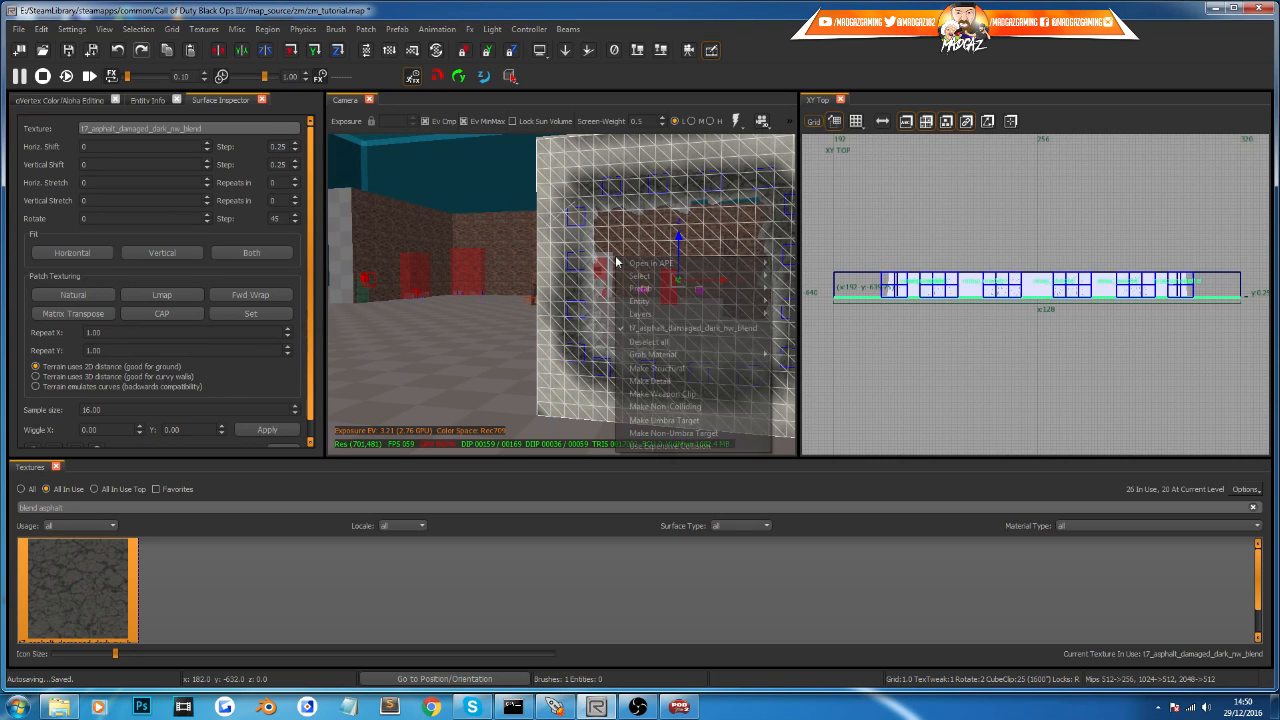
left_click(665, 406)
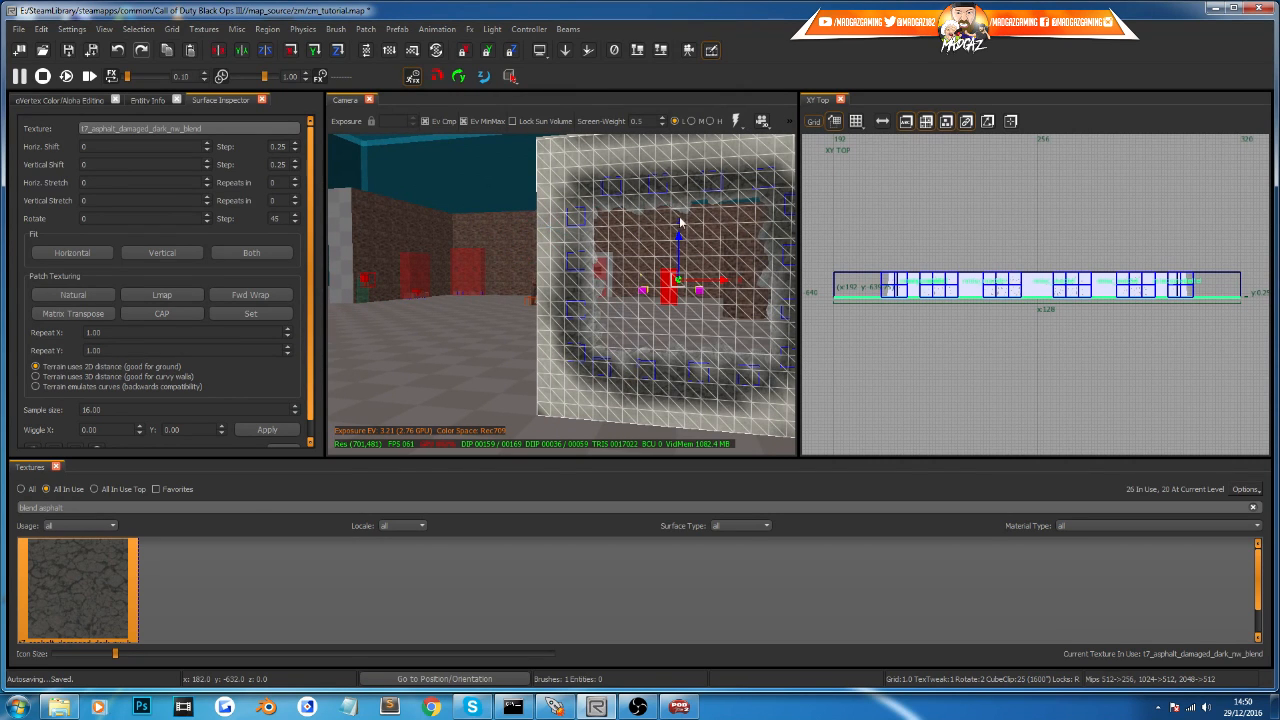
key("Escape")
right_click_drag(628, 326, 764, 330)
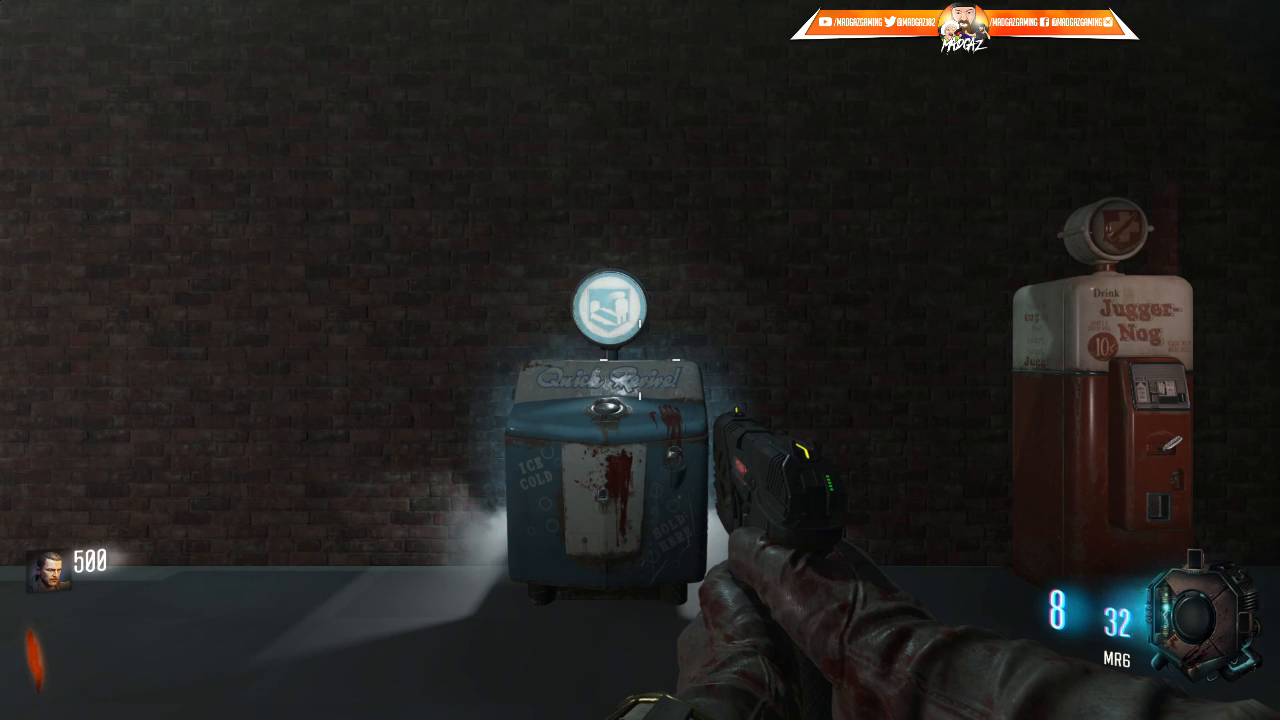
key("s")
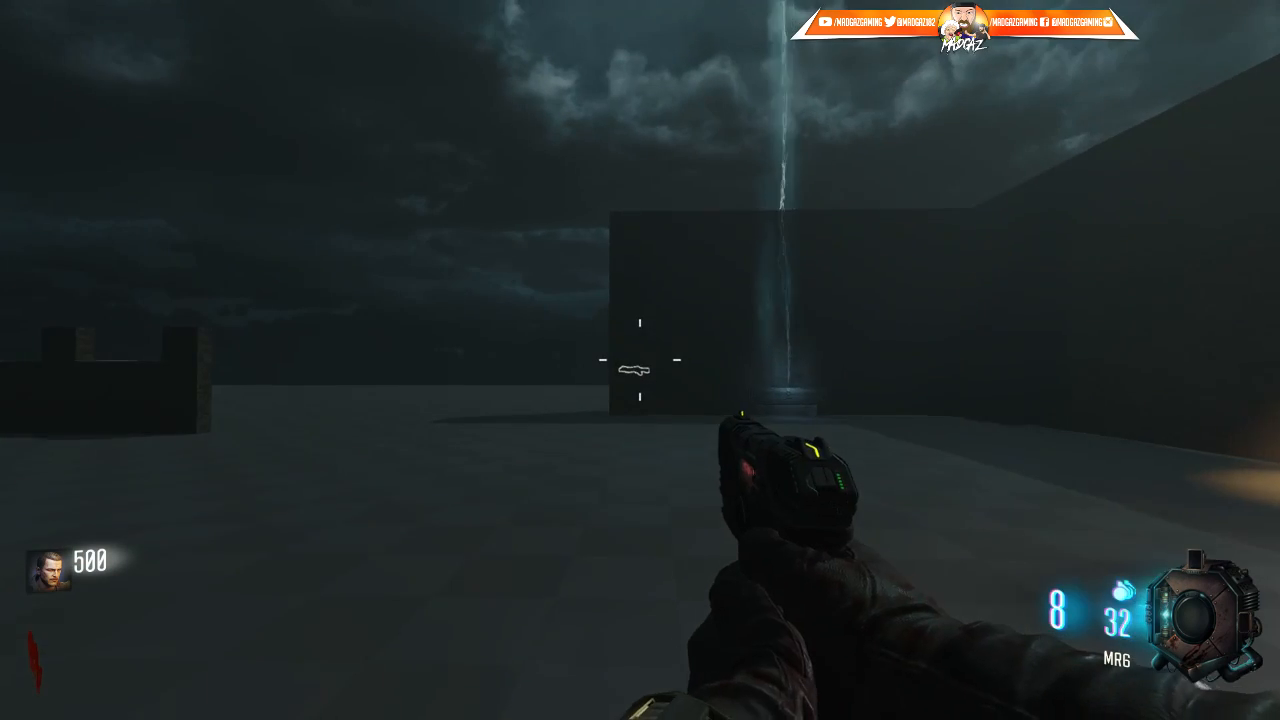
key("w")
key("w")
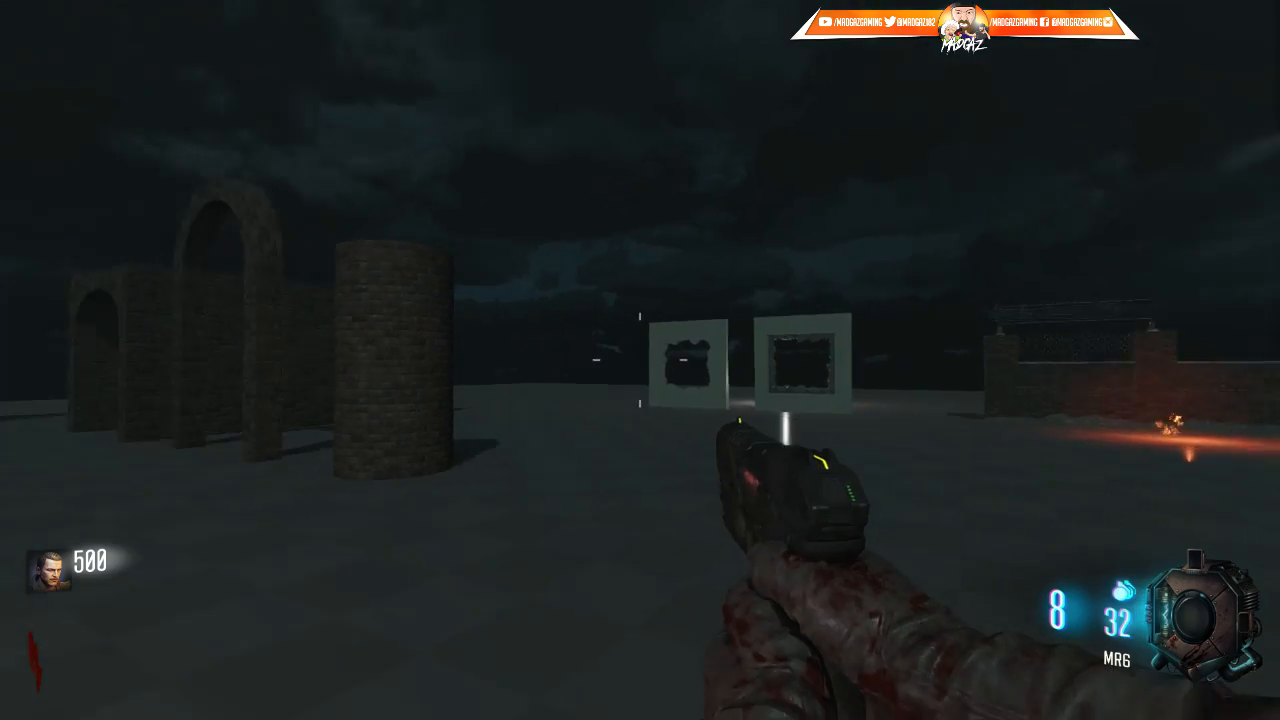
key("s")
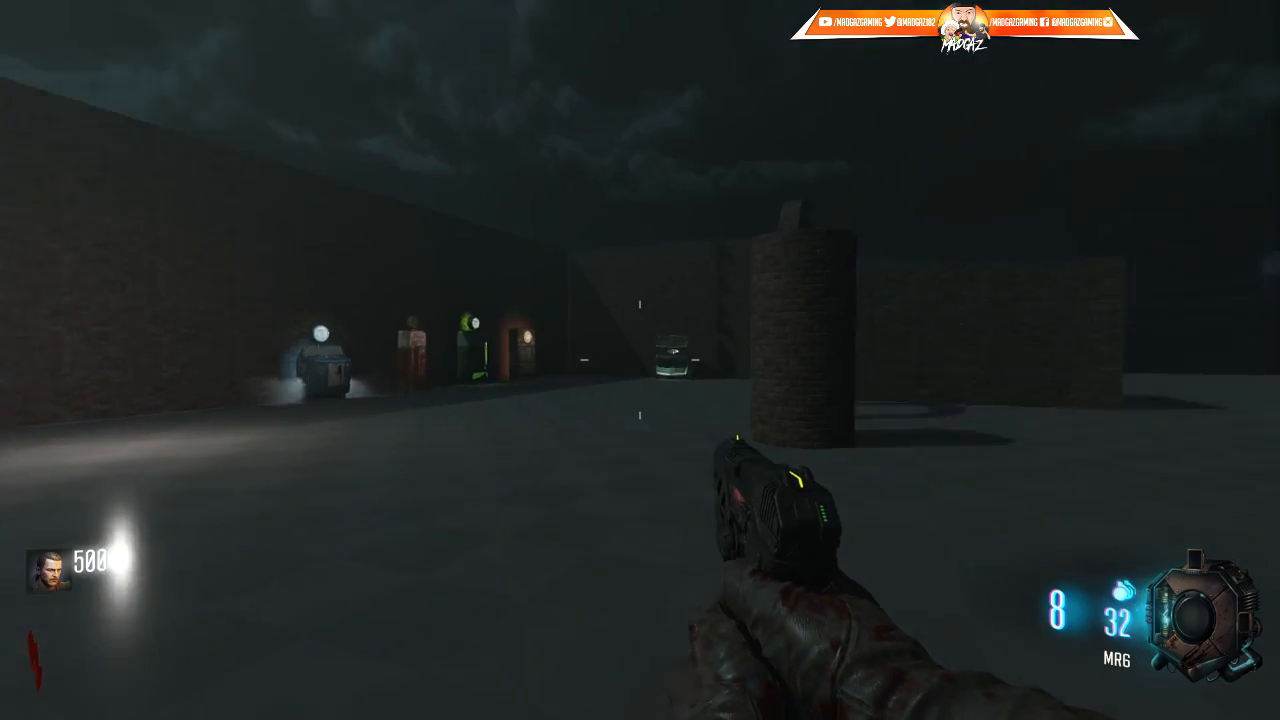
key("w")
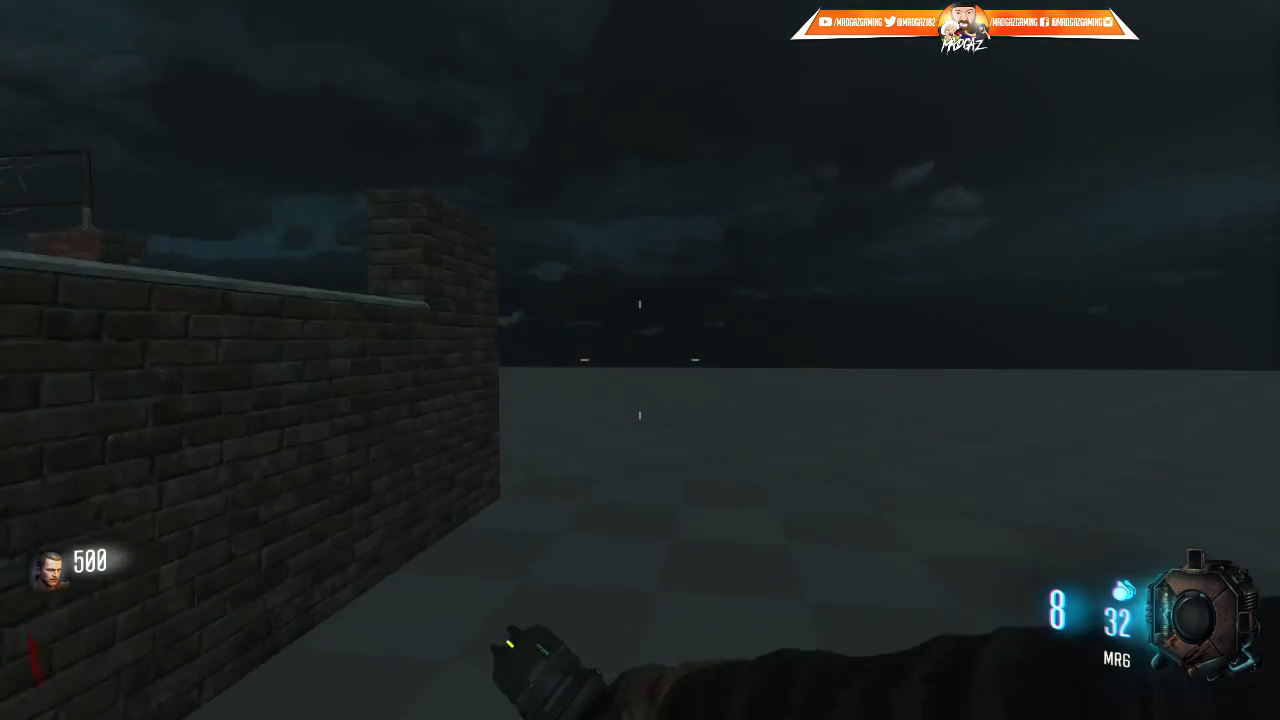
key("w")
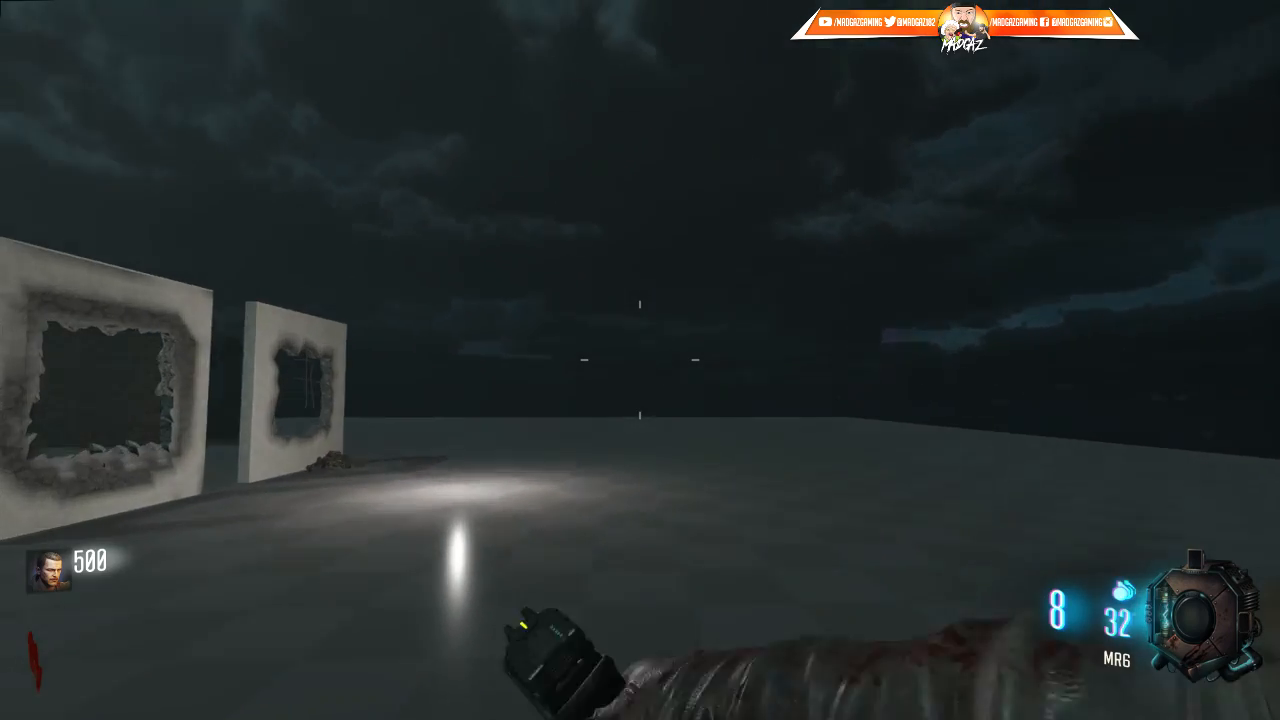
key("w")
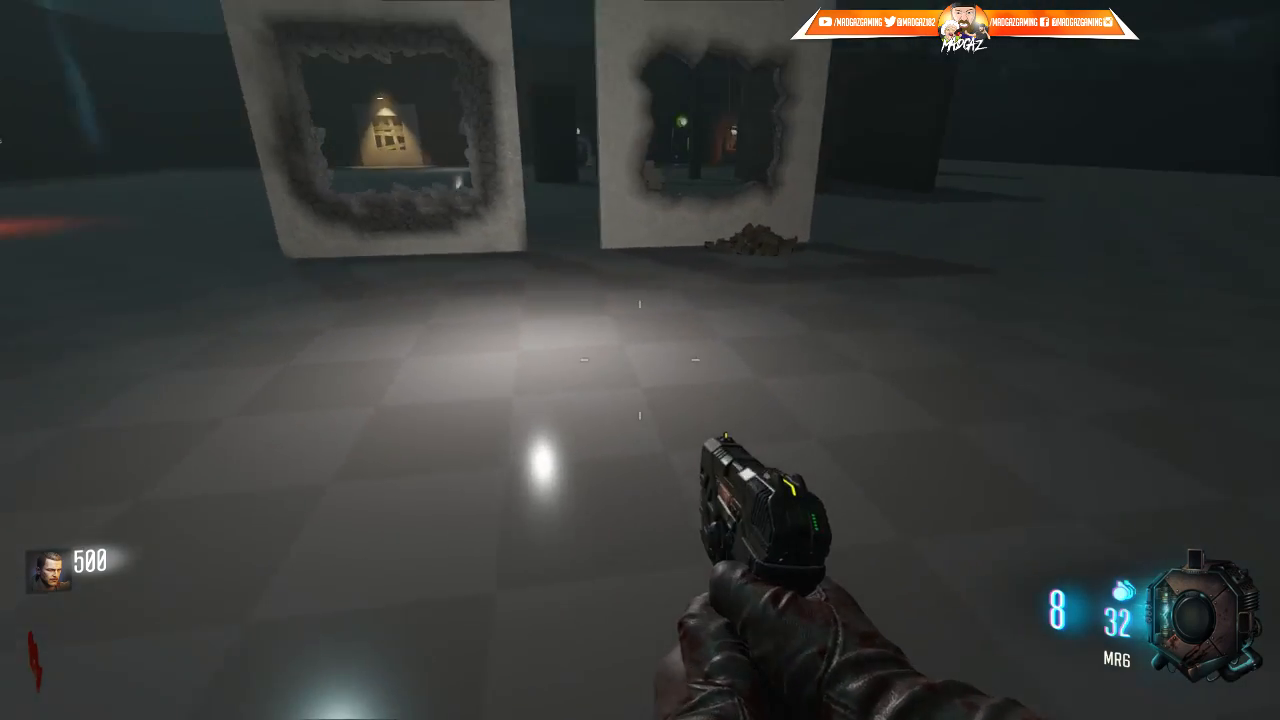
Step: Inspect the jagged plaster window up close in game, covering its blended edge, the exposed bricks and the rubble pile
key("w")
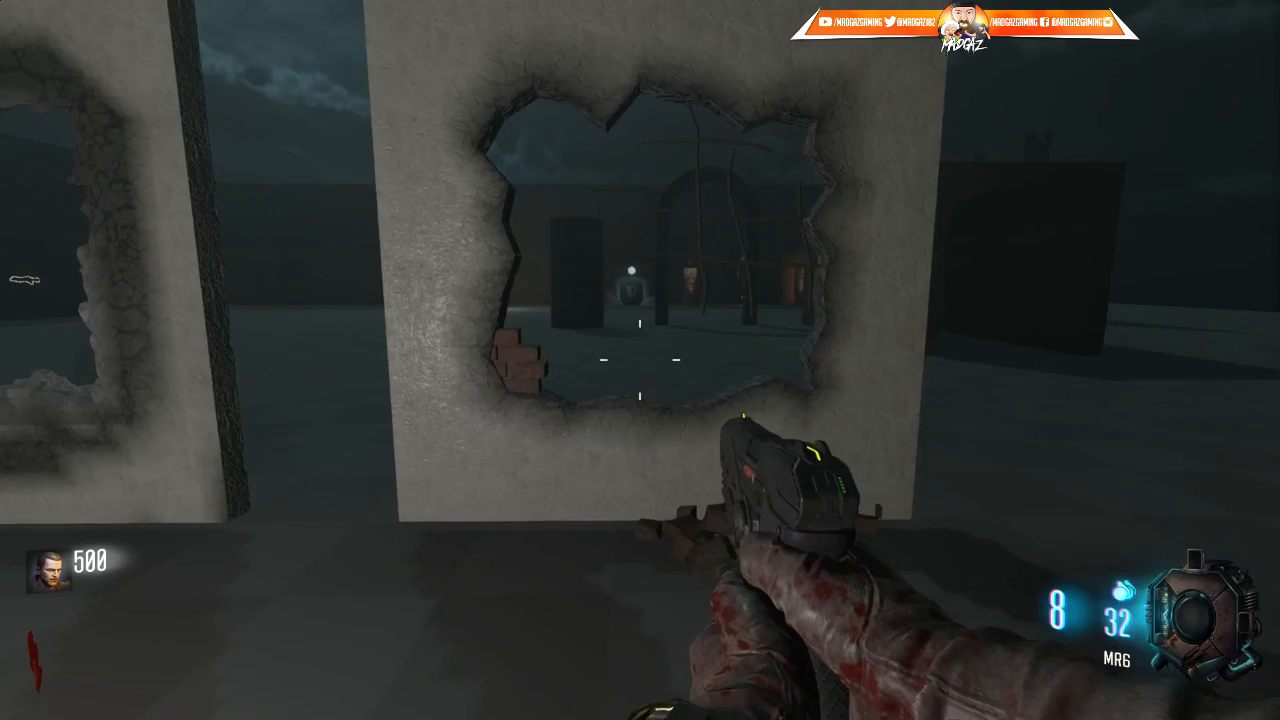
key("w")
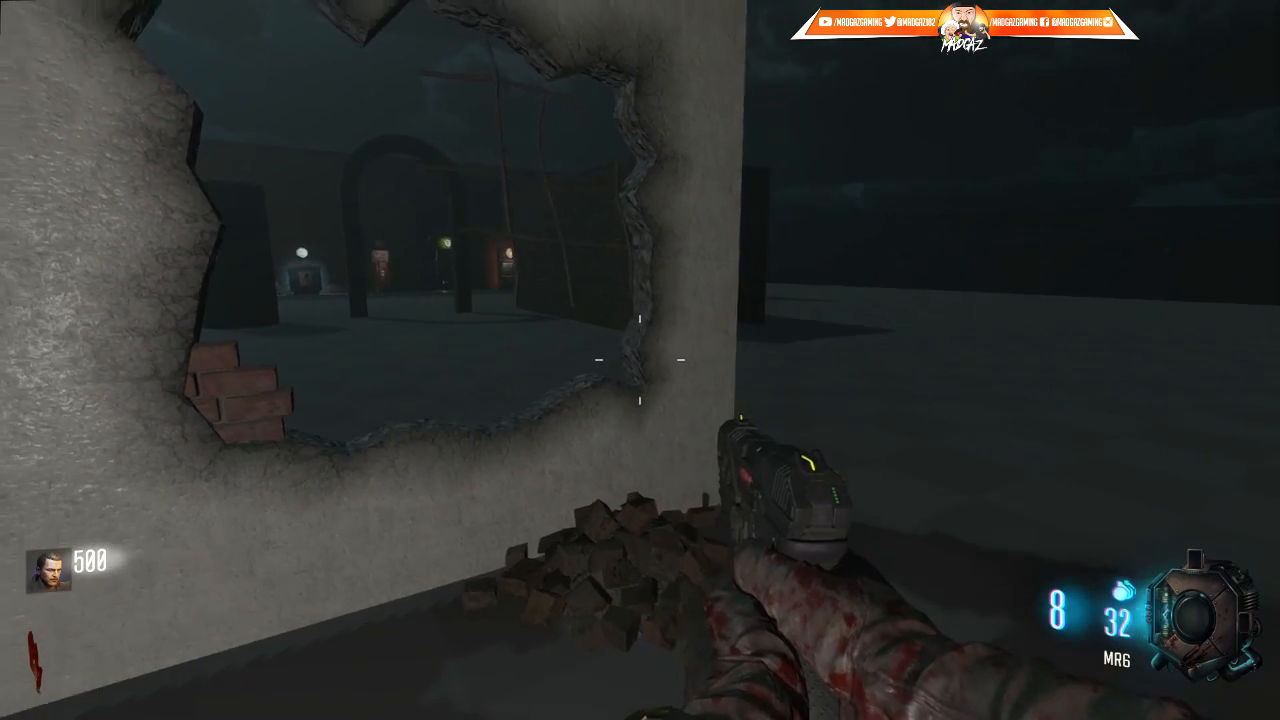
key("s")
key("s")
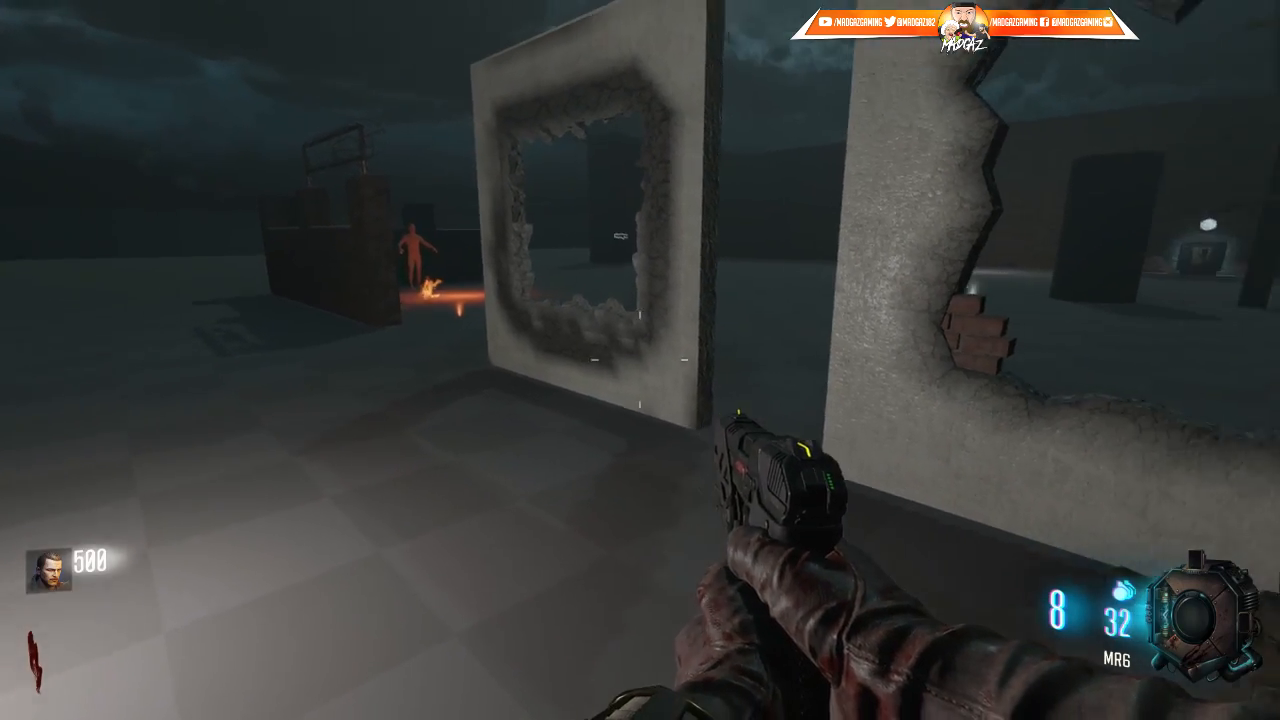
key("w")
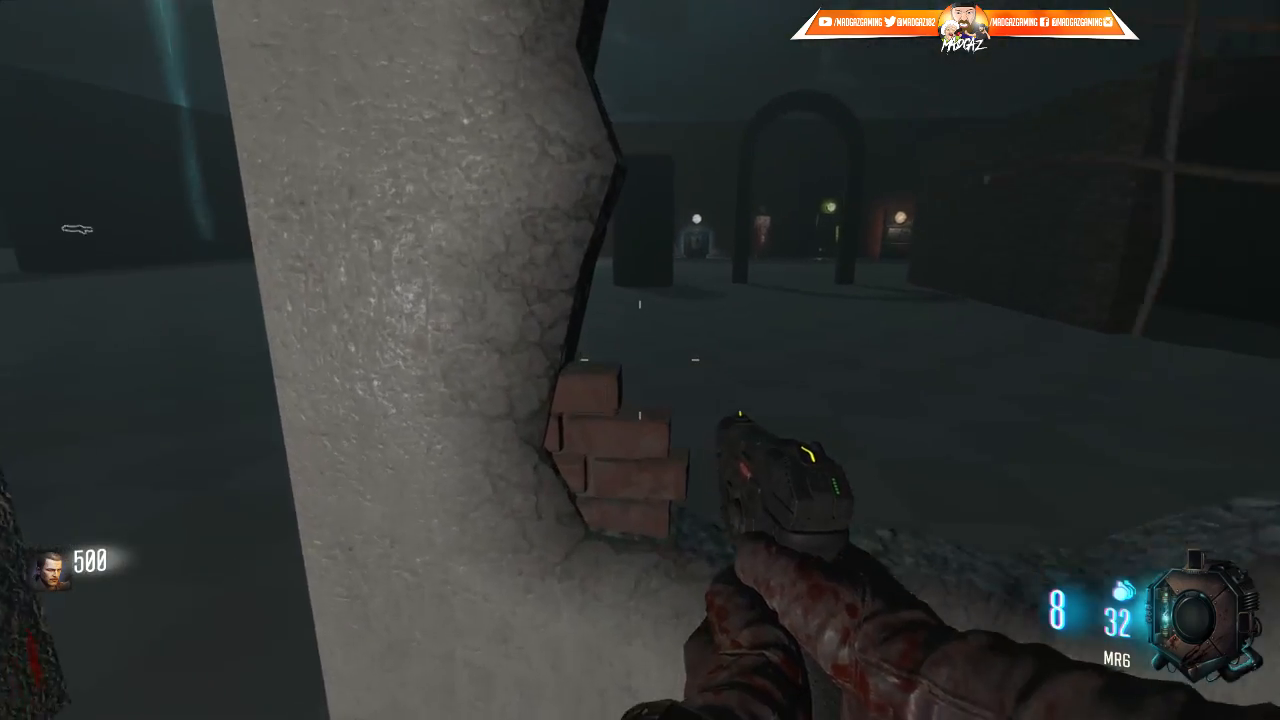
key("s")
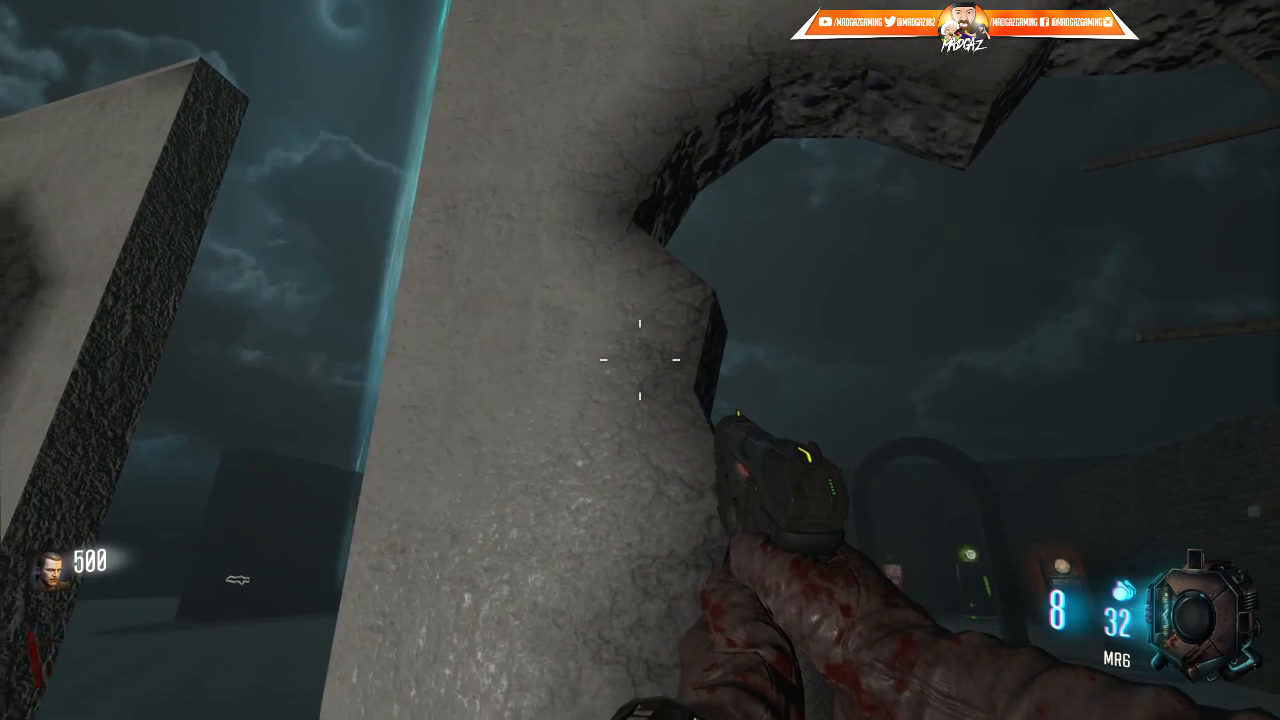
key("s")
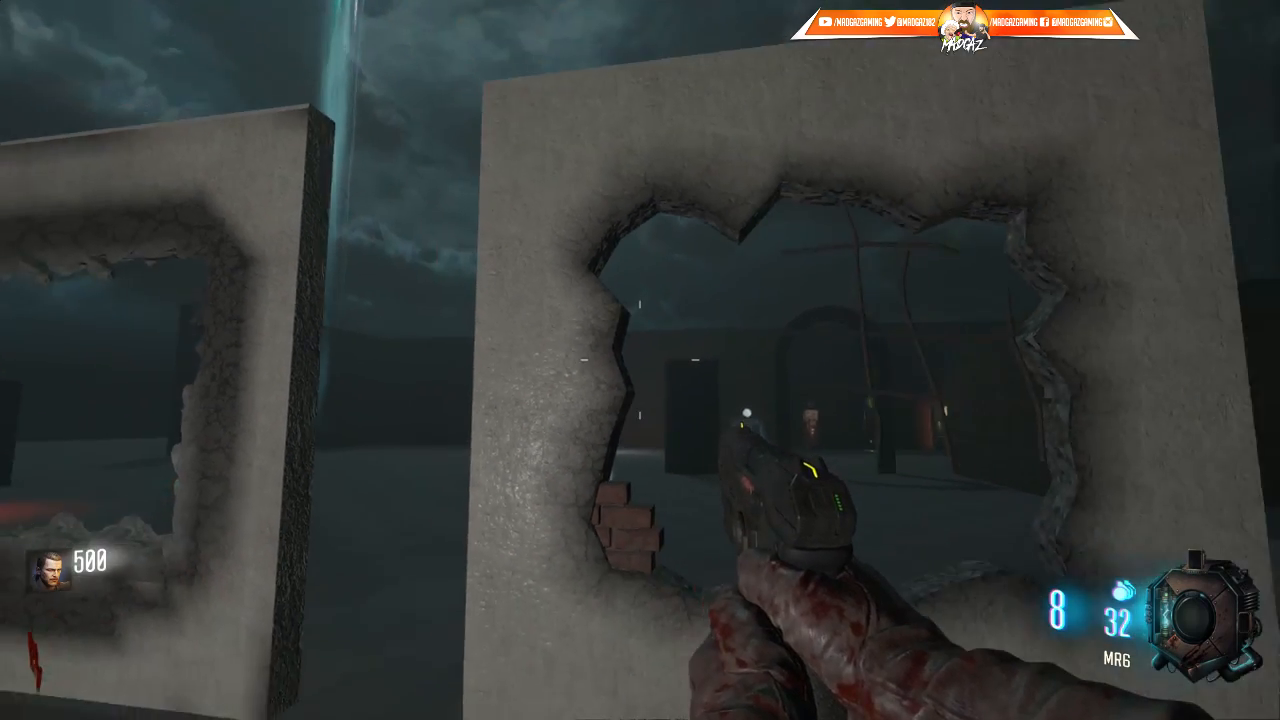
key("s")
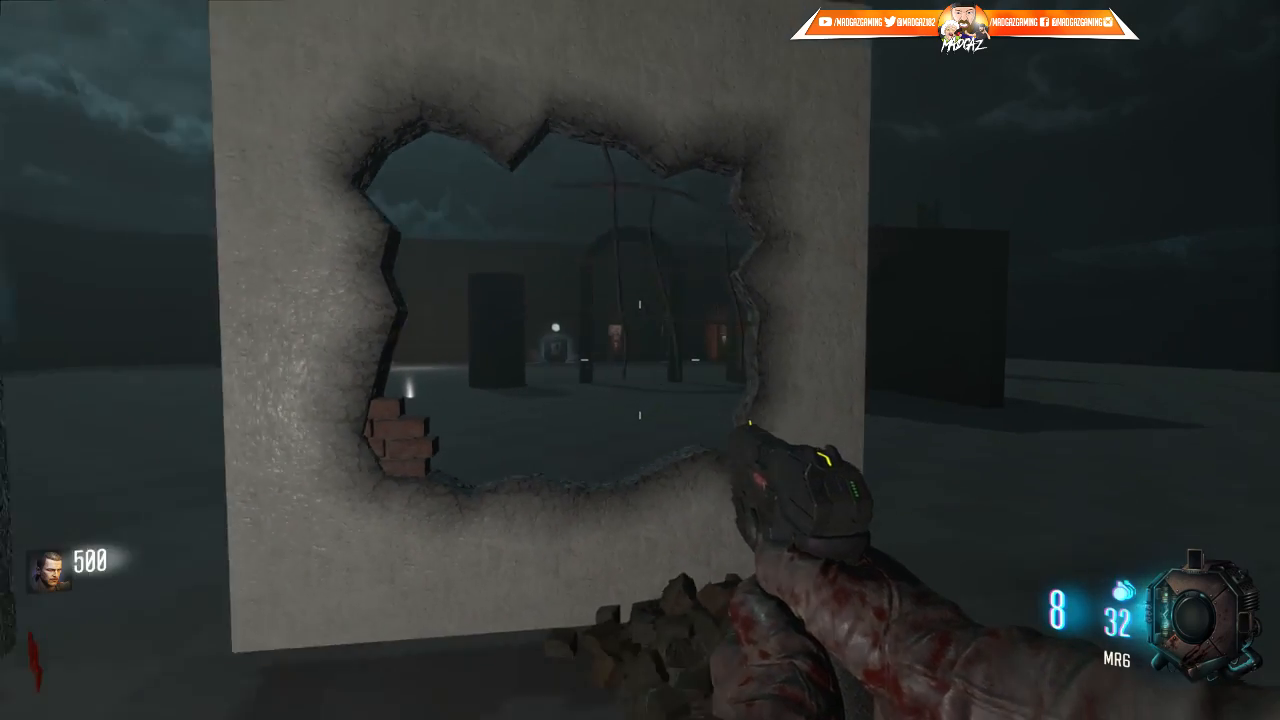
Step: Examine the square window with the rubble edges in game from behind and from the front
key("a")
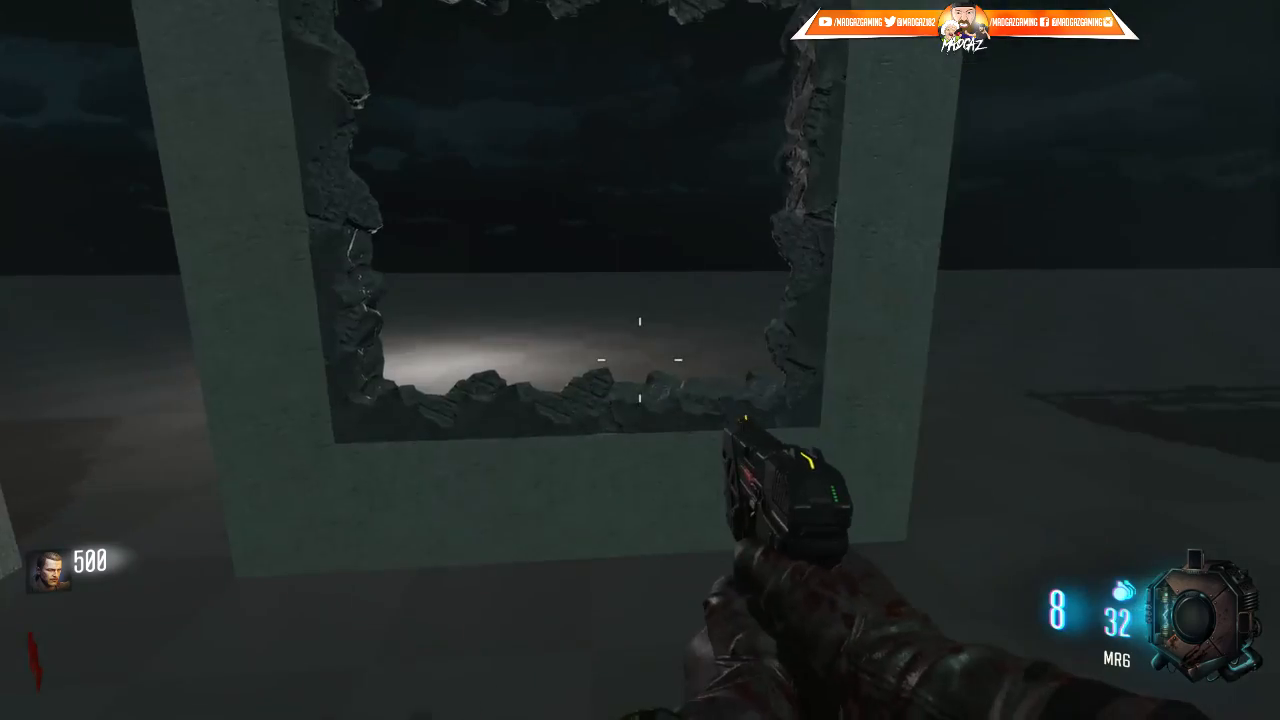
key("s")
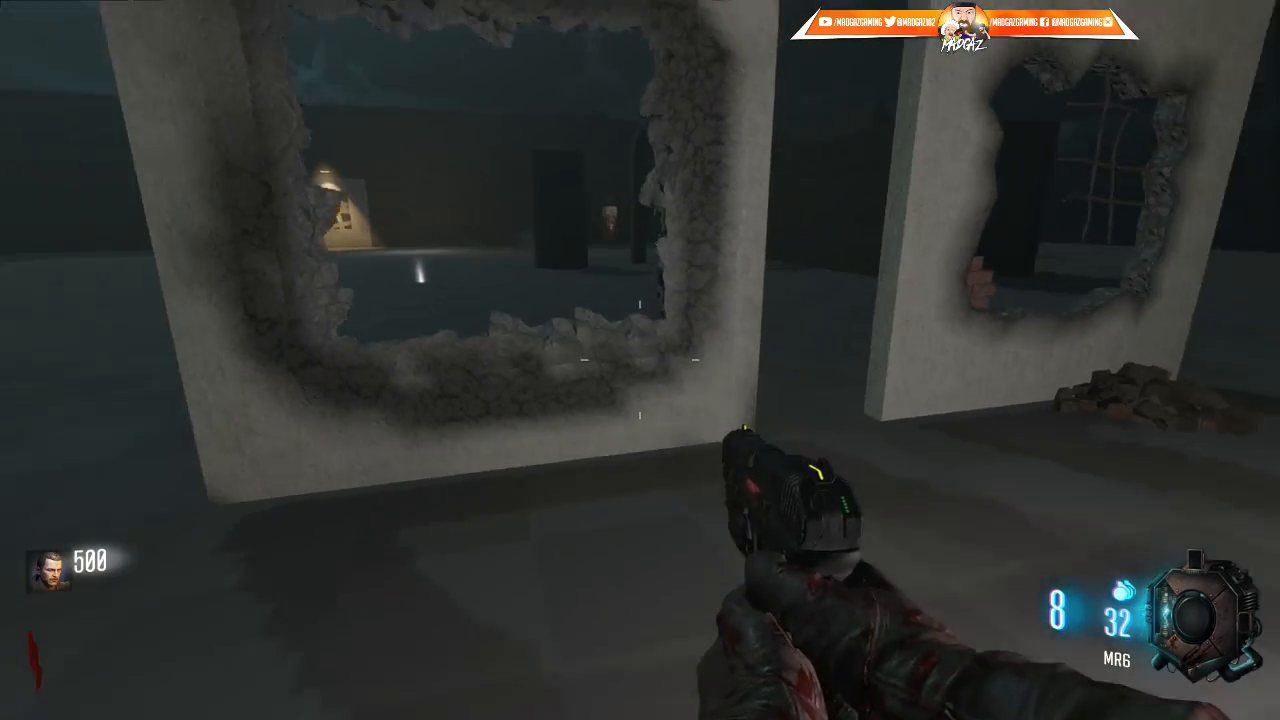
key("w")
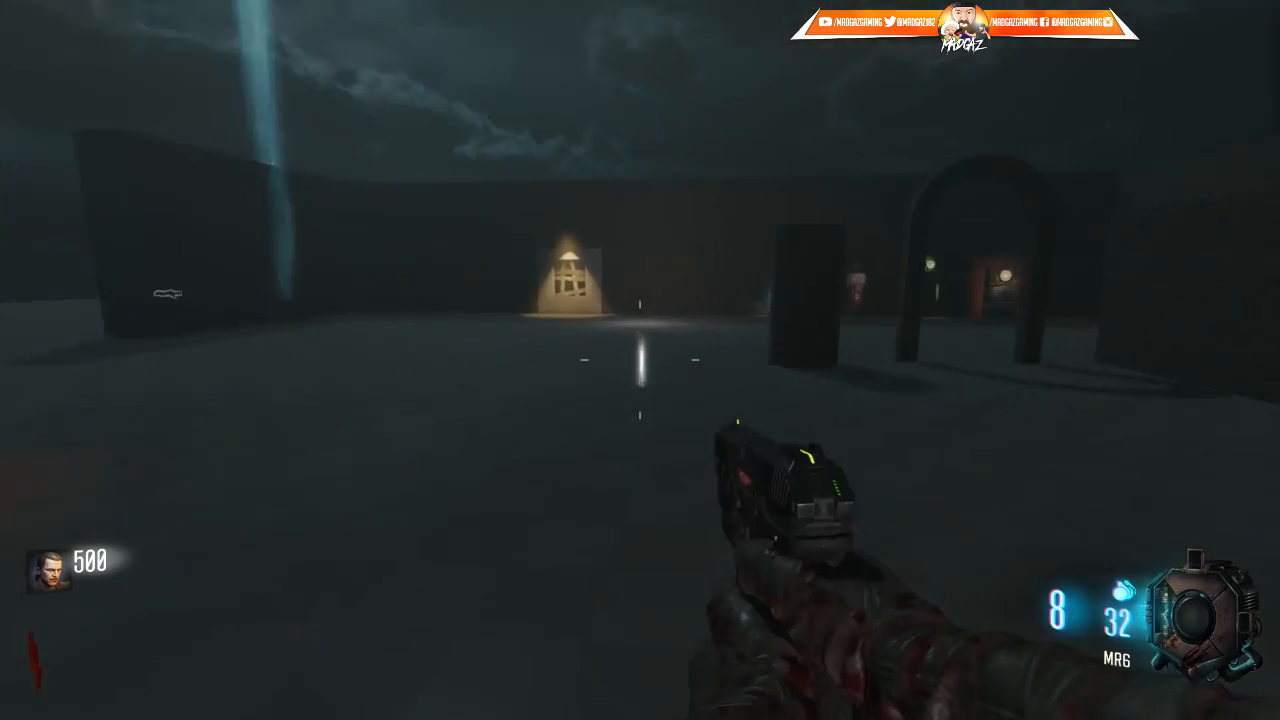
key("w")
key("space")
Step: Check the jagged window's upper edge, side border and bent rebar from below and from an angle
key("w")
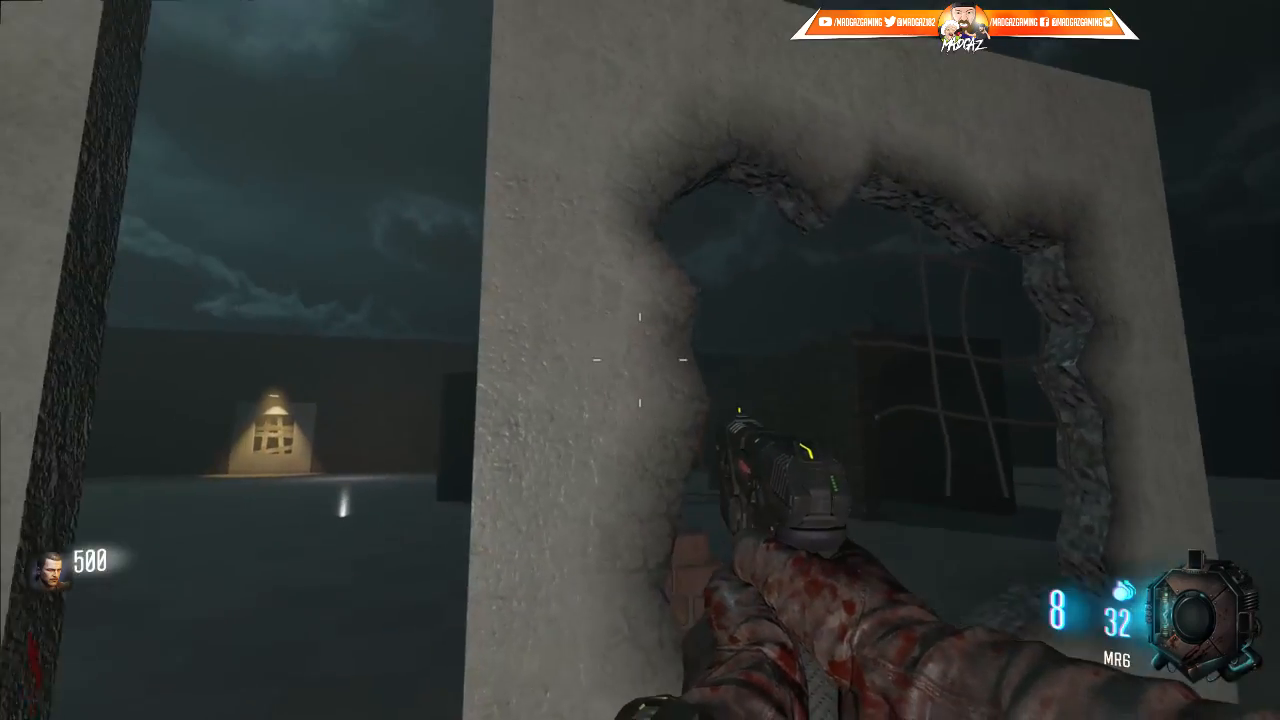
key("w")
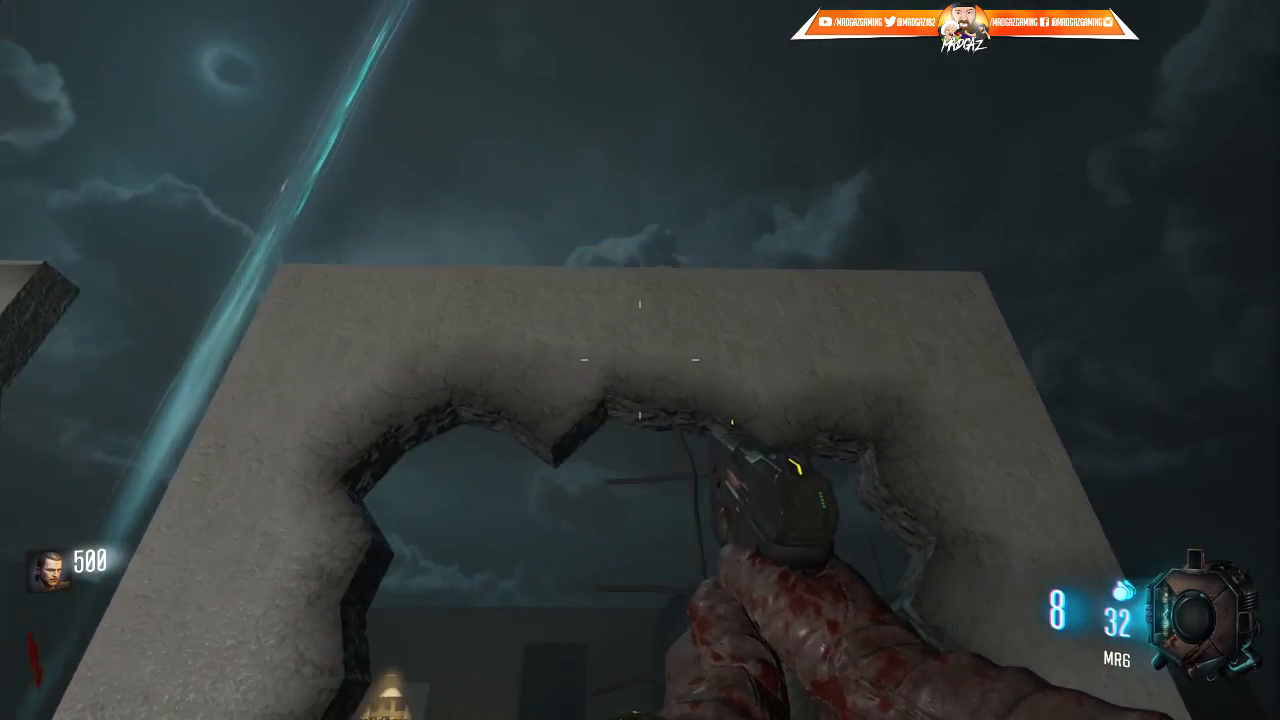
key("d")
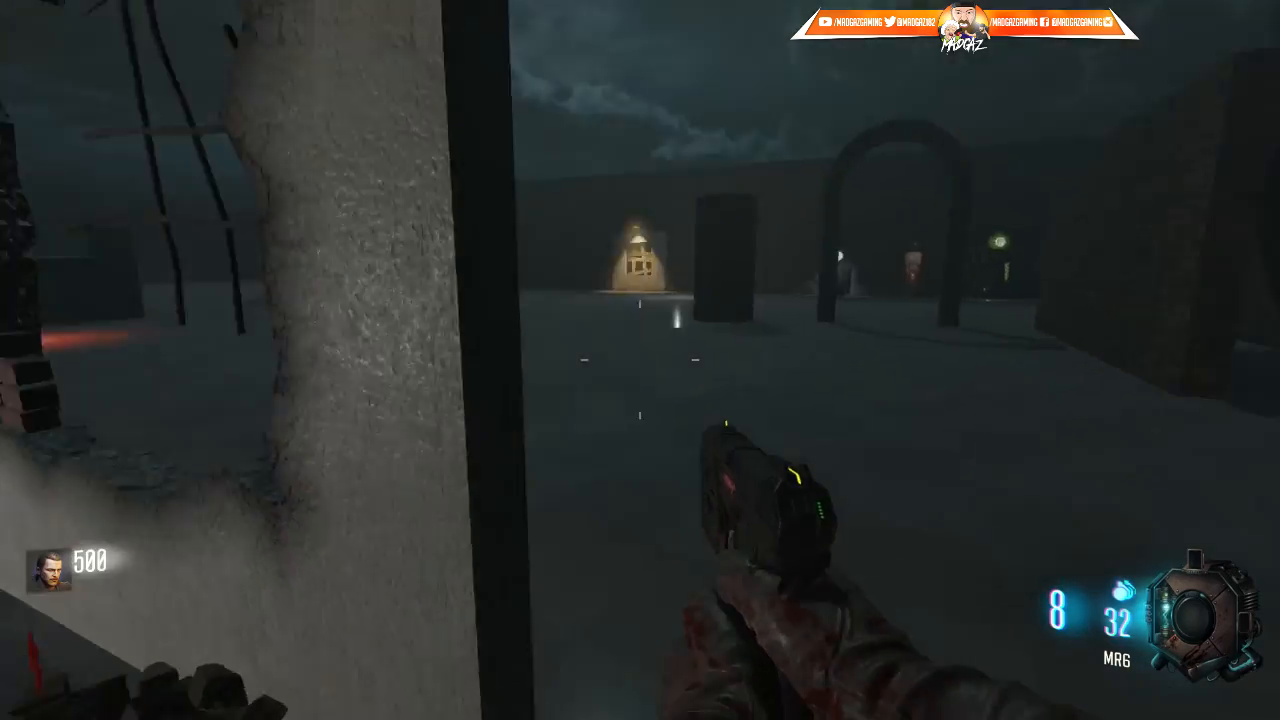
key("w")
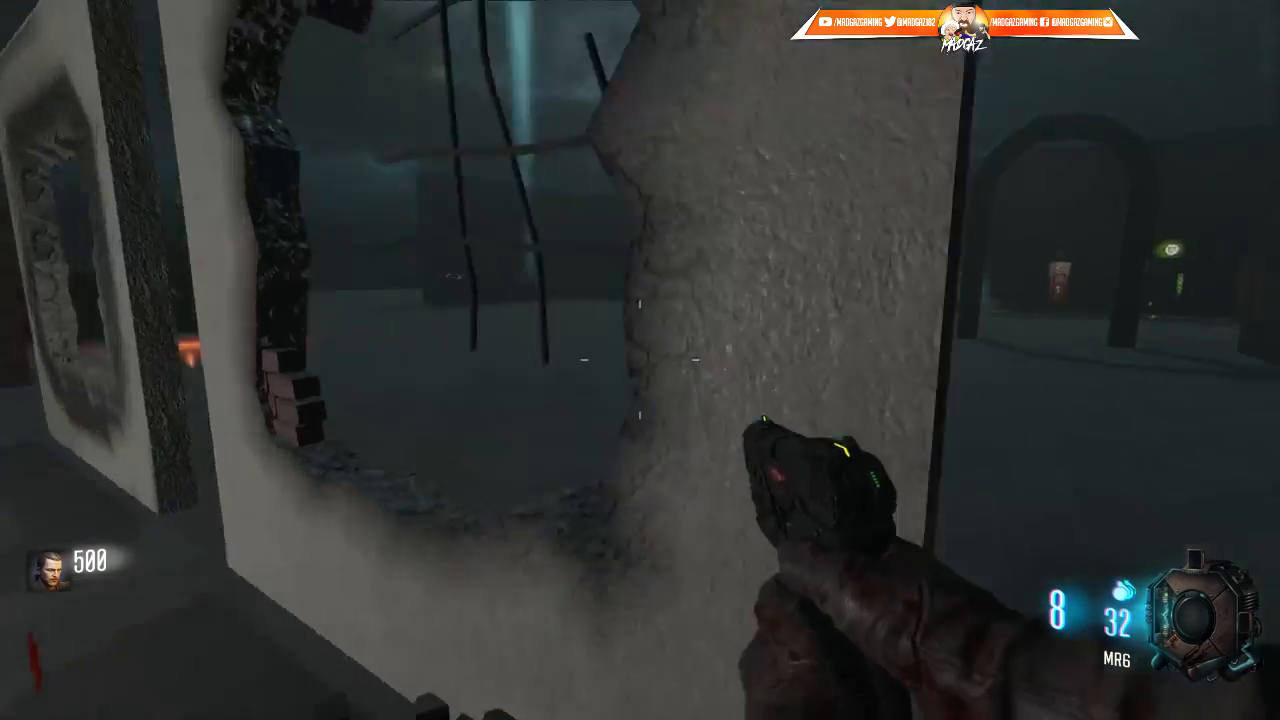
key("s")
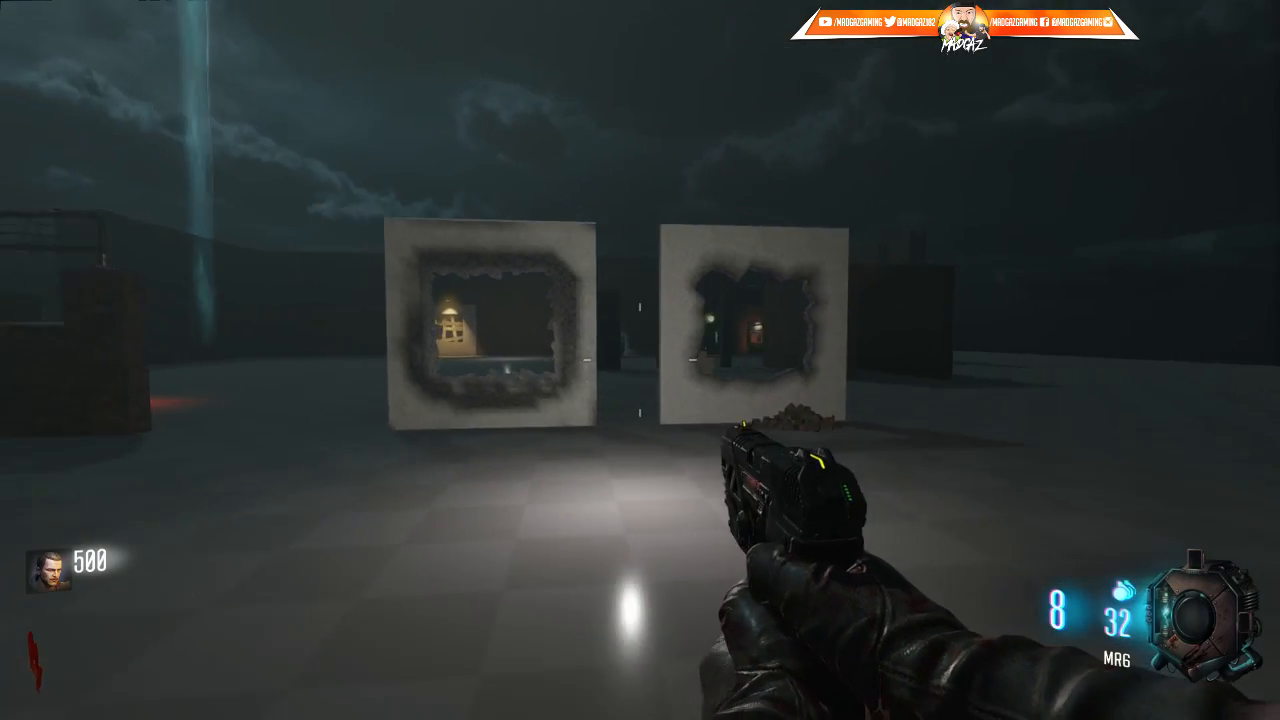
Step: Compare the two broken window walls from several distances and angles, and fire three shots toward the jagged one
key("w")
key("s")
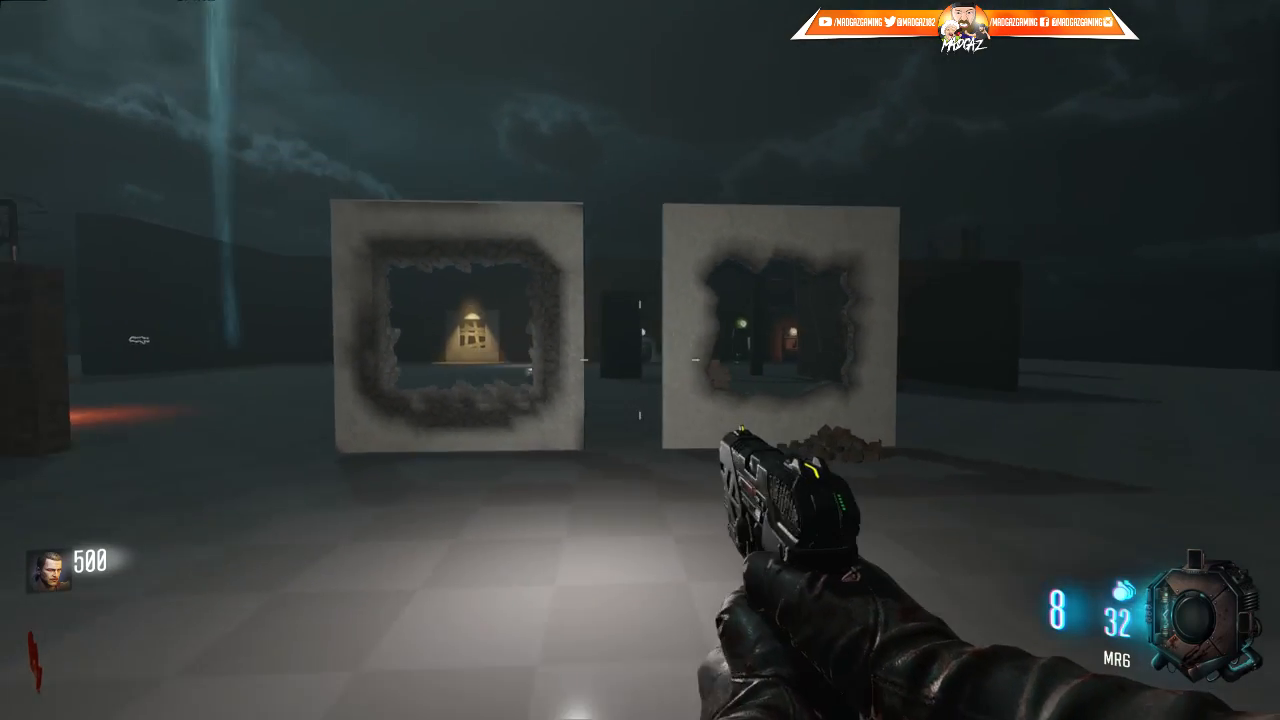
key("w")
key("s")
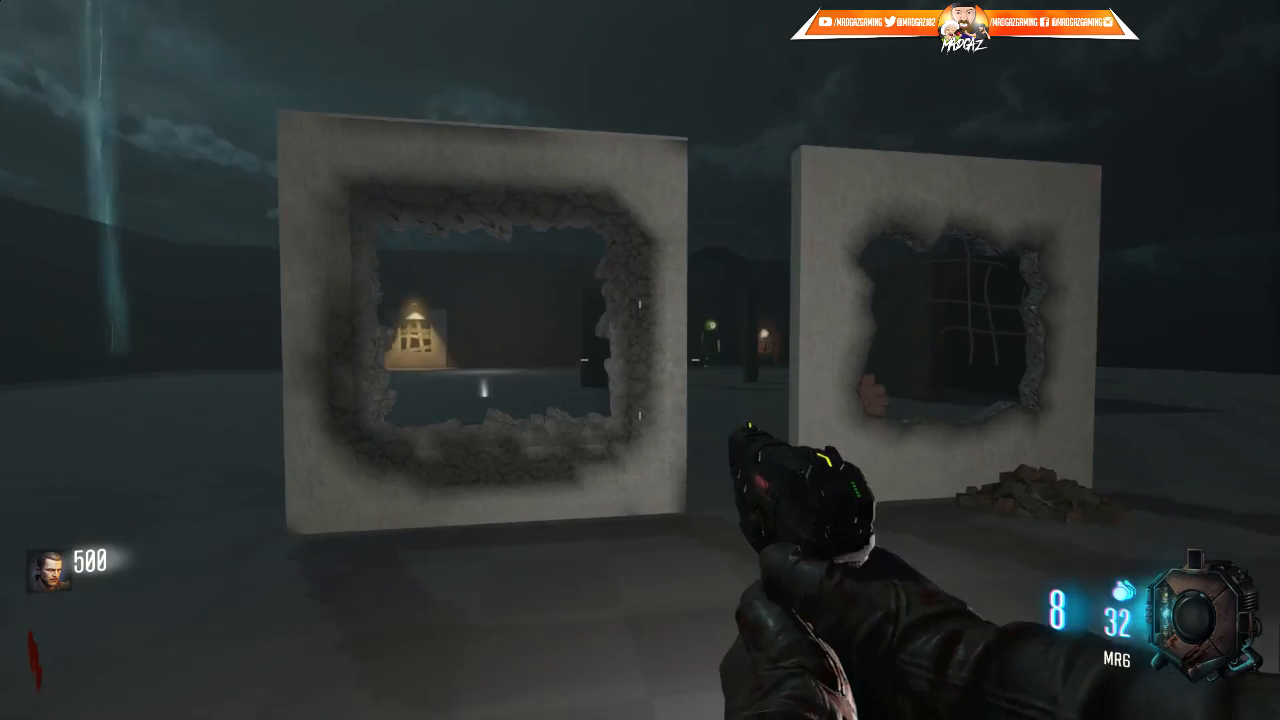
key("a")
key("w")
key("w")
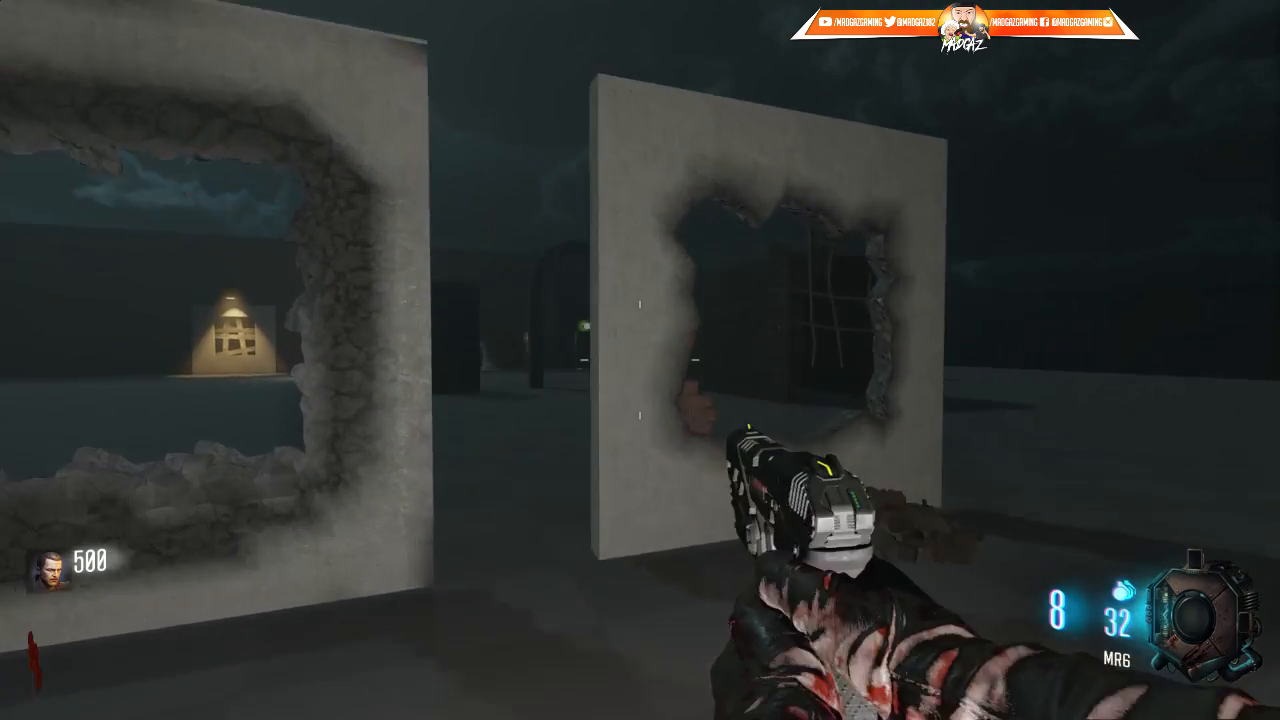
key("s")
key("a")
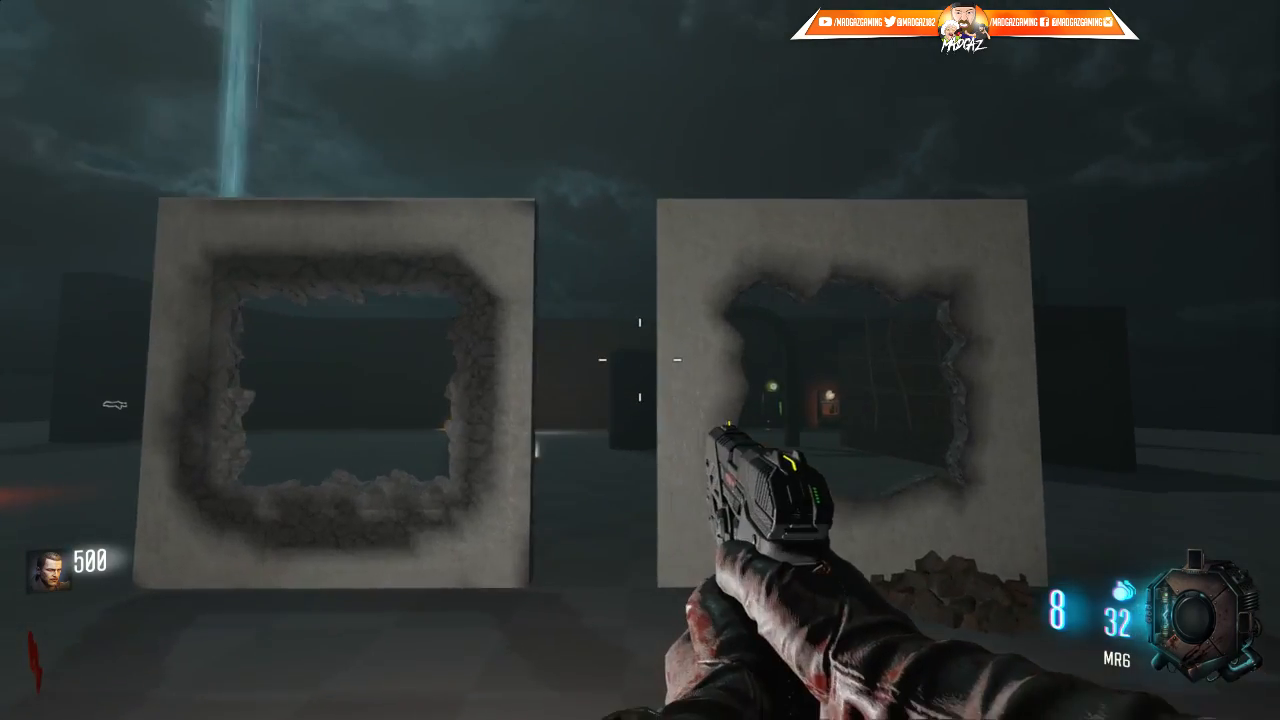
key("s")
key("s")
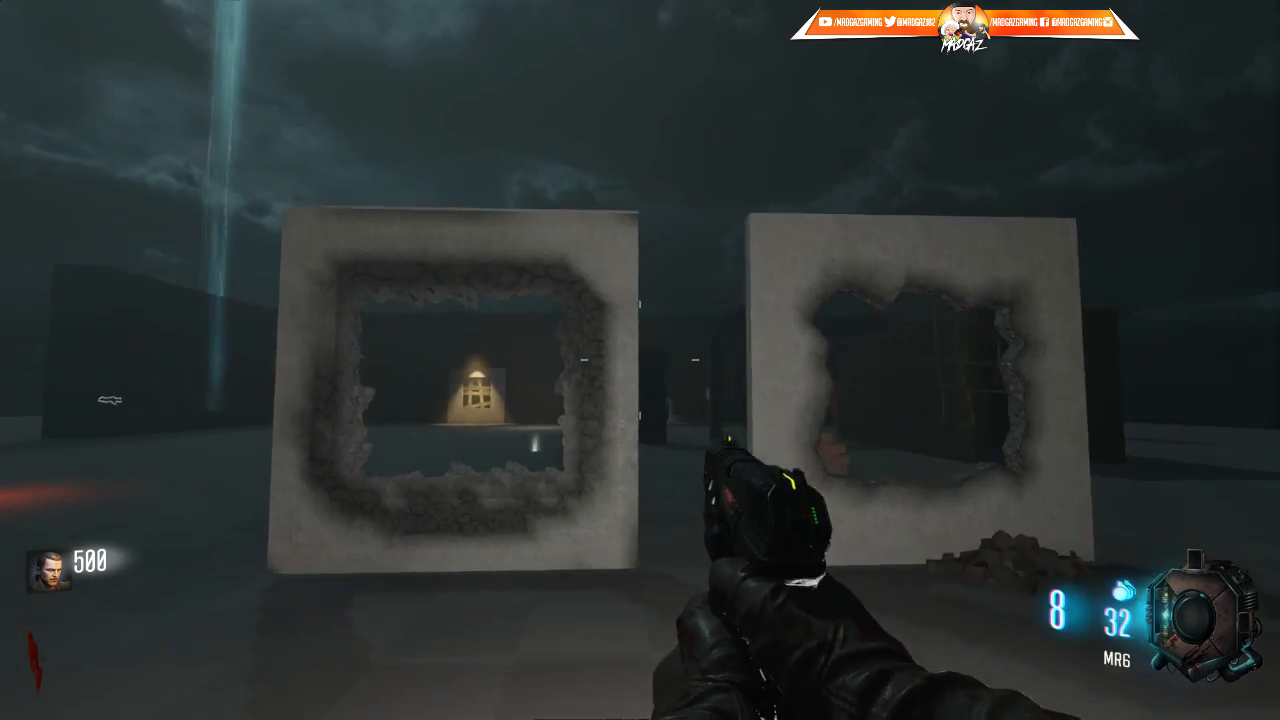
key("w")
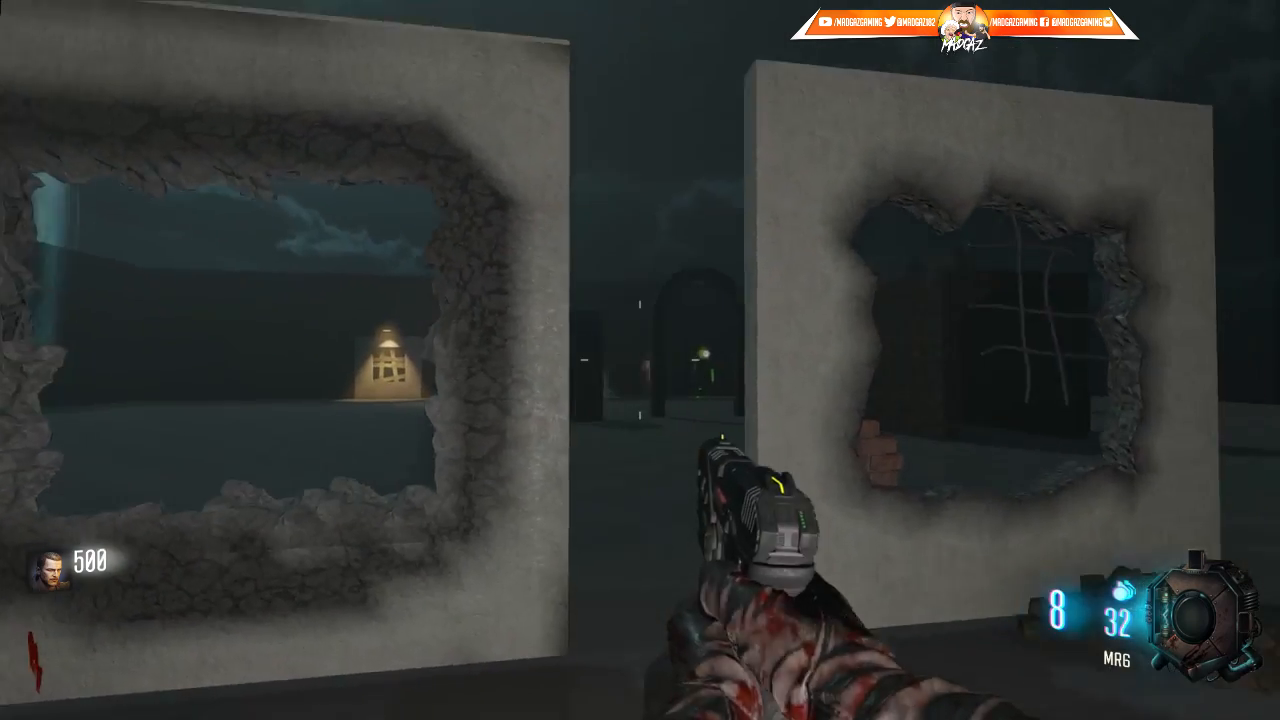
key("s")
key("w")
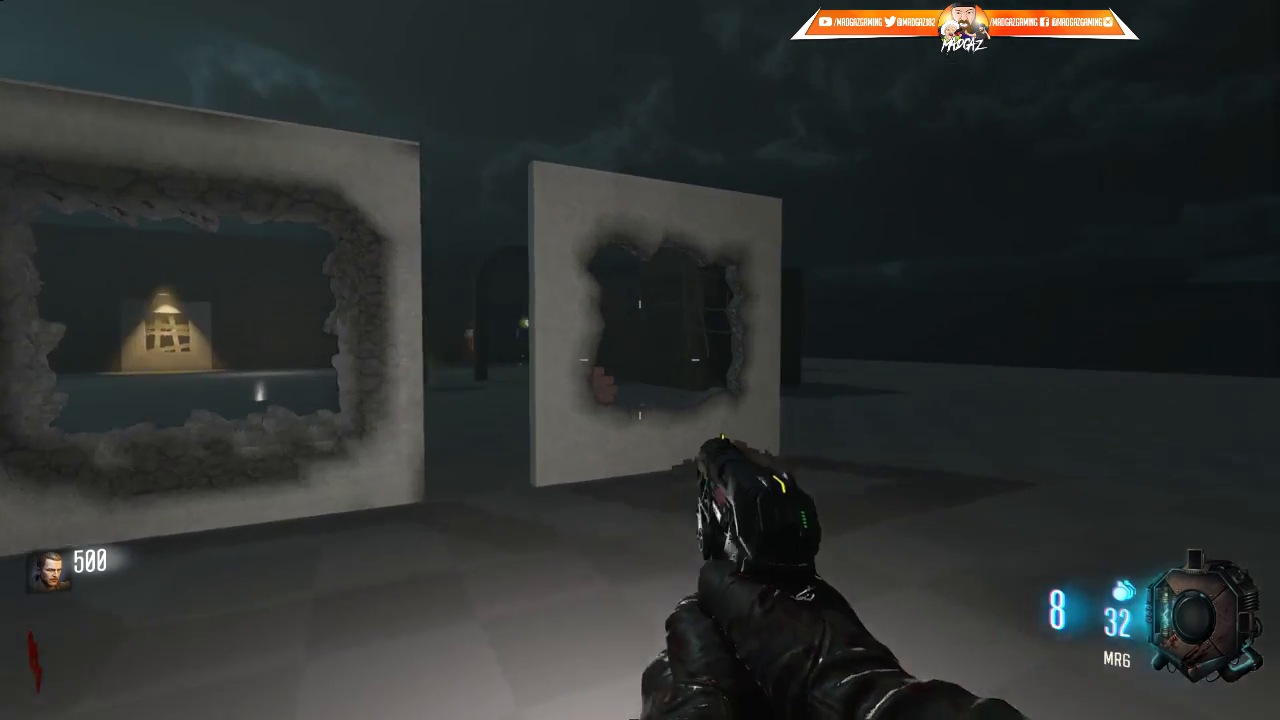
key("s")
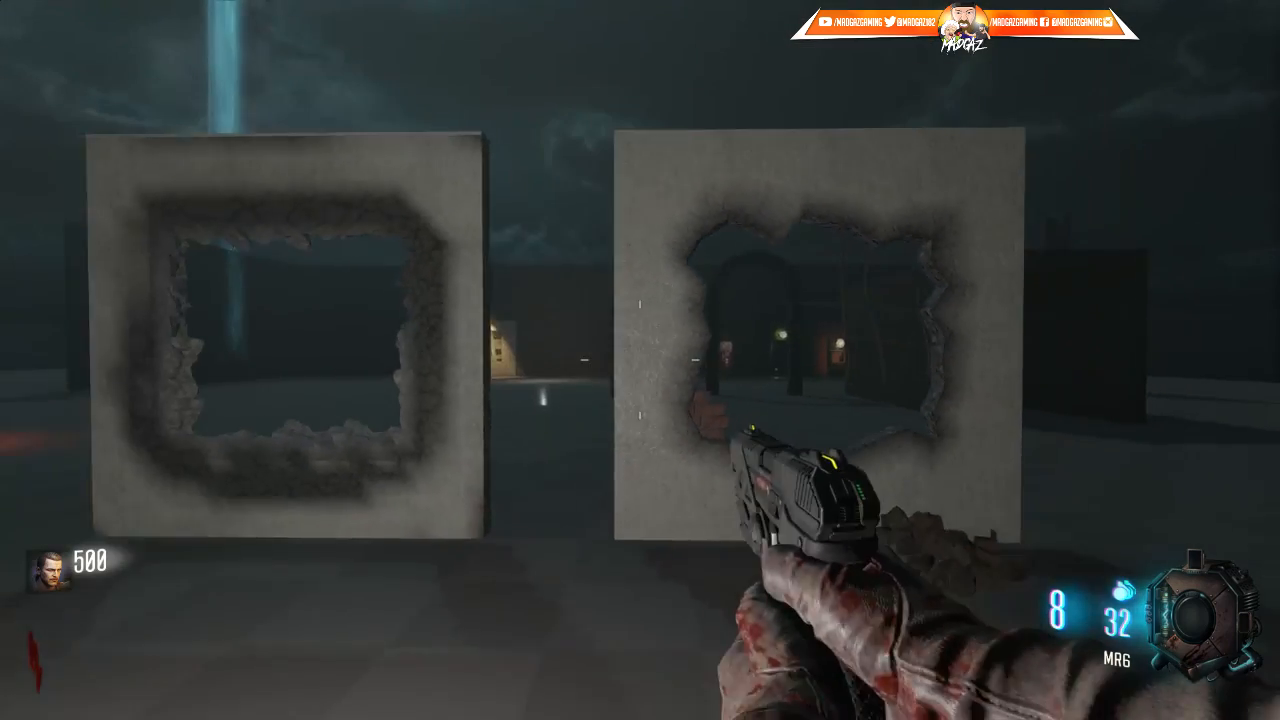
key("s")
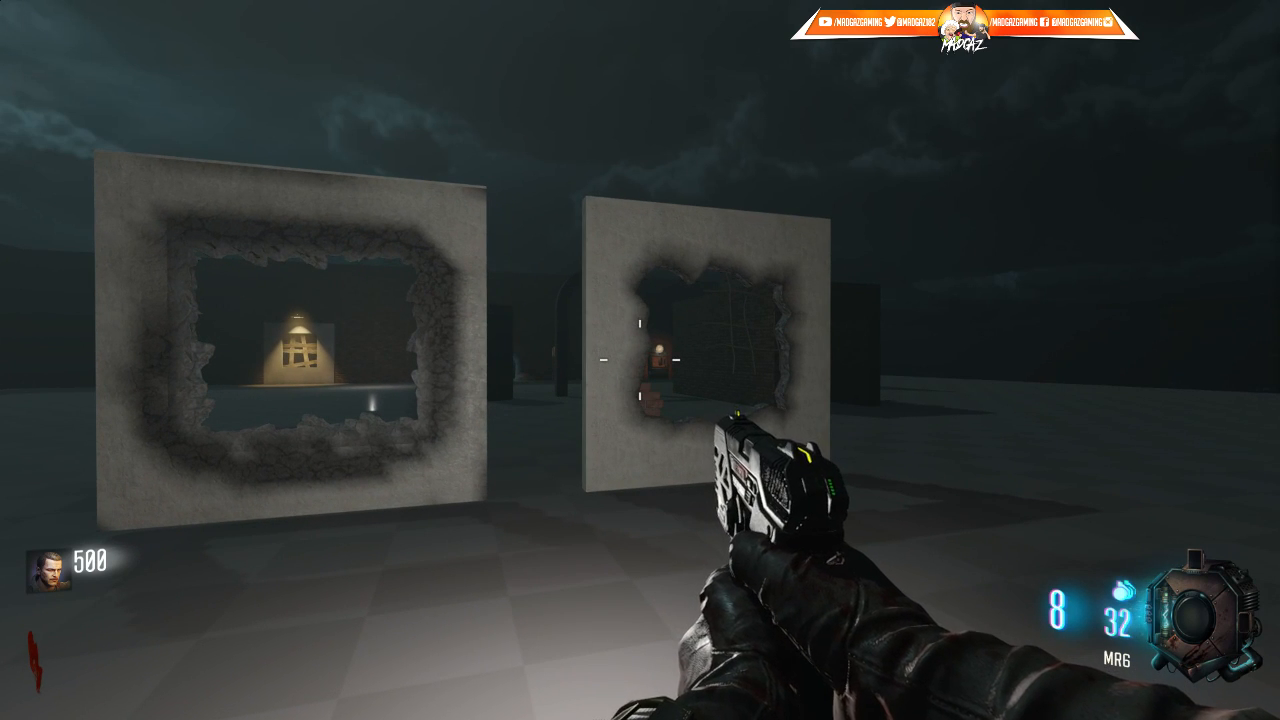
left_click(640, 360)
left_click(640, 360)
left_click(640, 360)
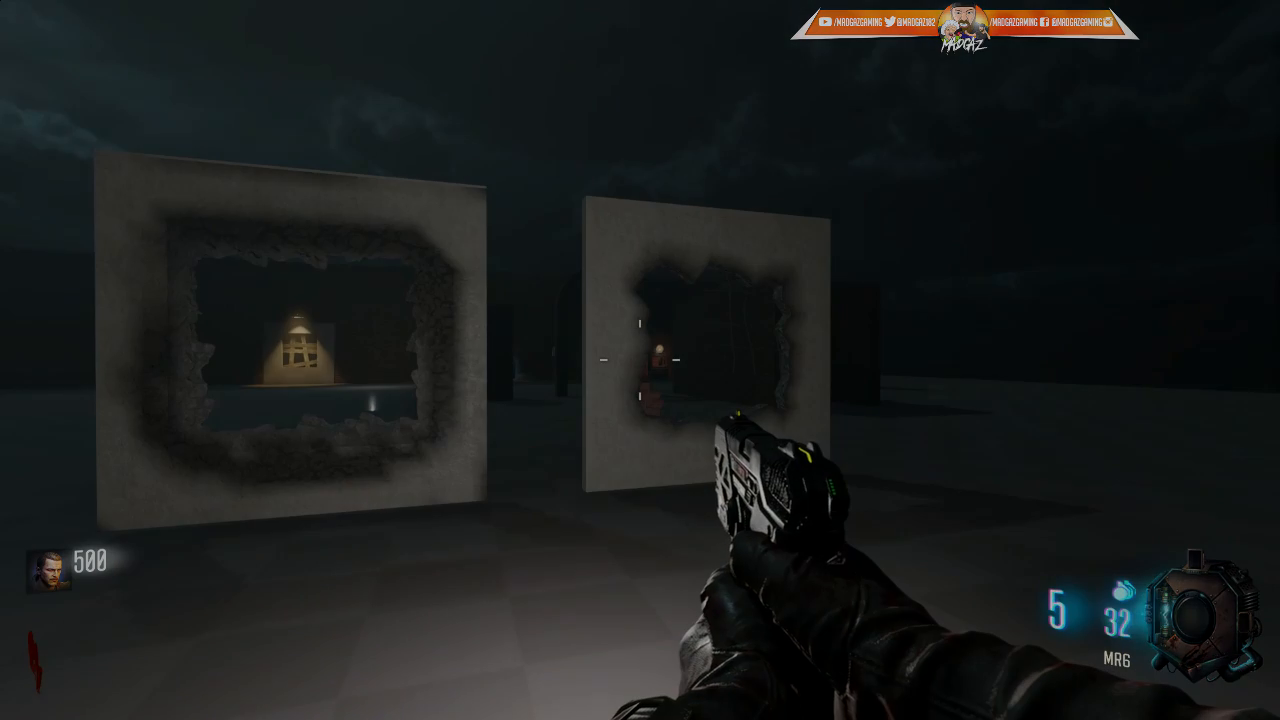